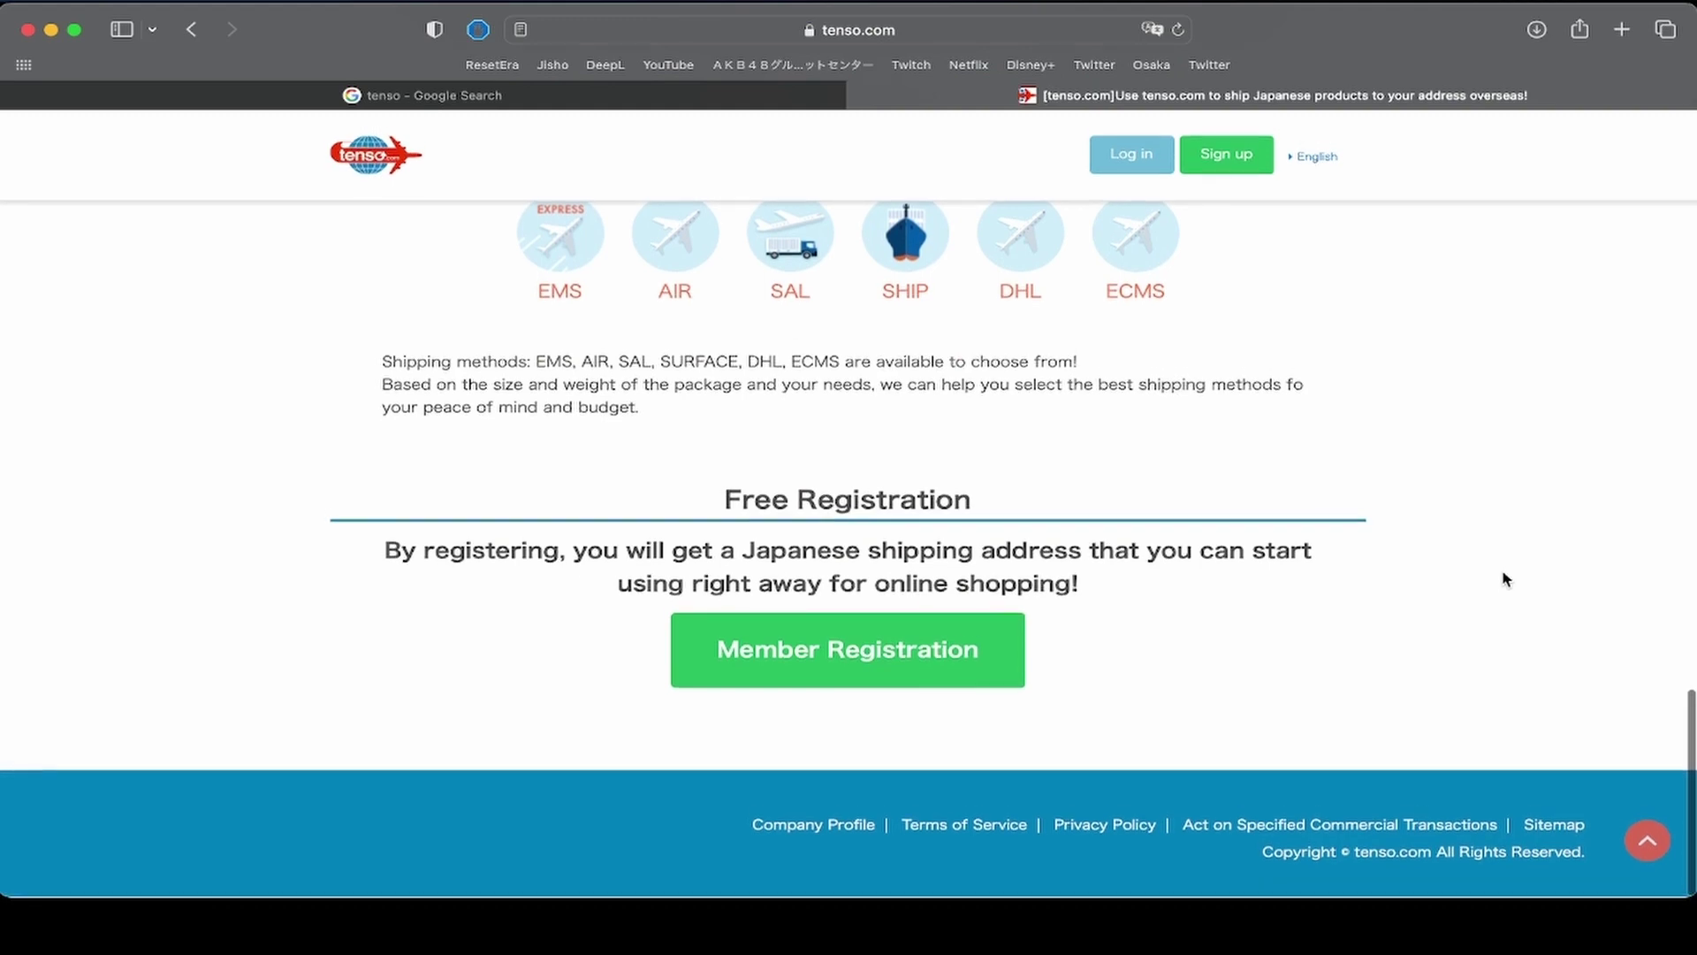
Scroll back to the top of tenso.com and bring the Safari window into focus.
scroll(1506, 579, up, 8)
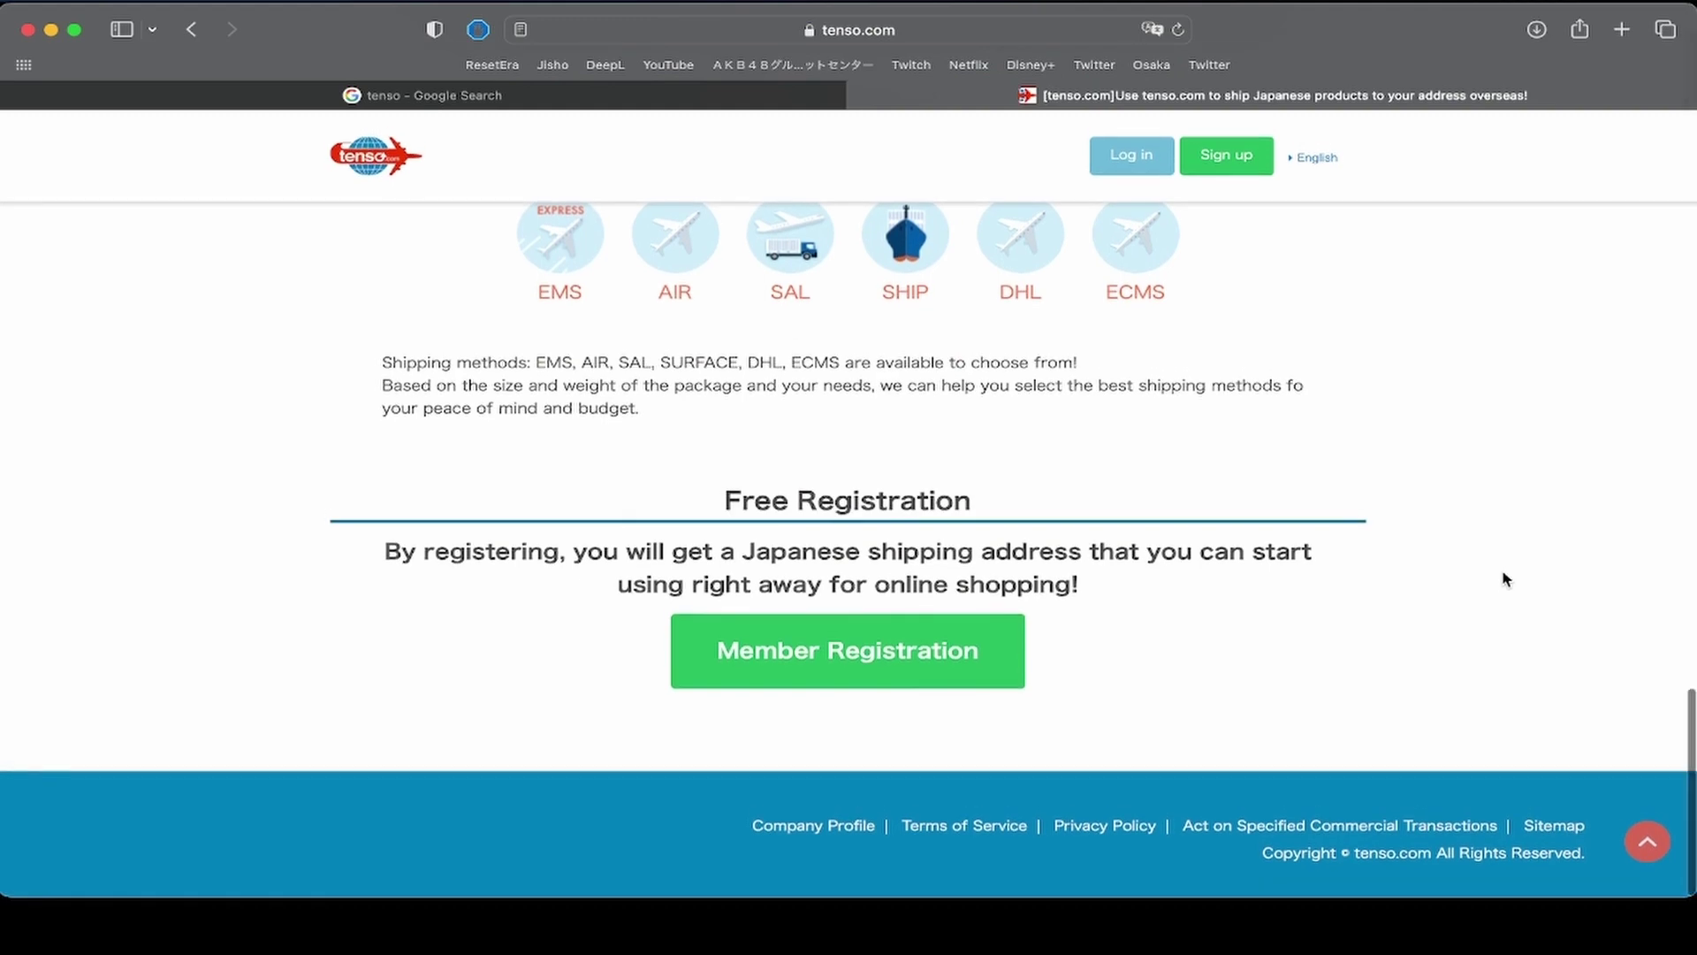
scroll(1507, 580, up, 9)
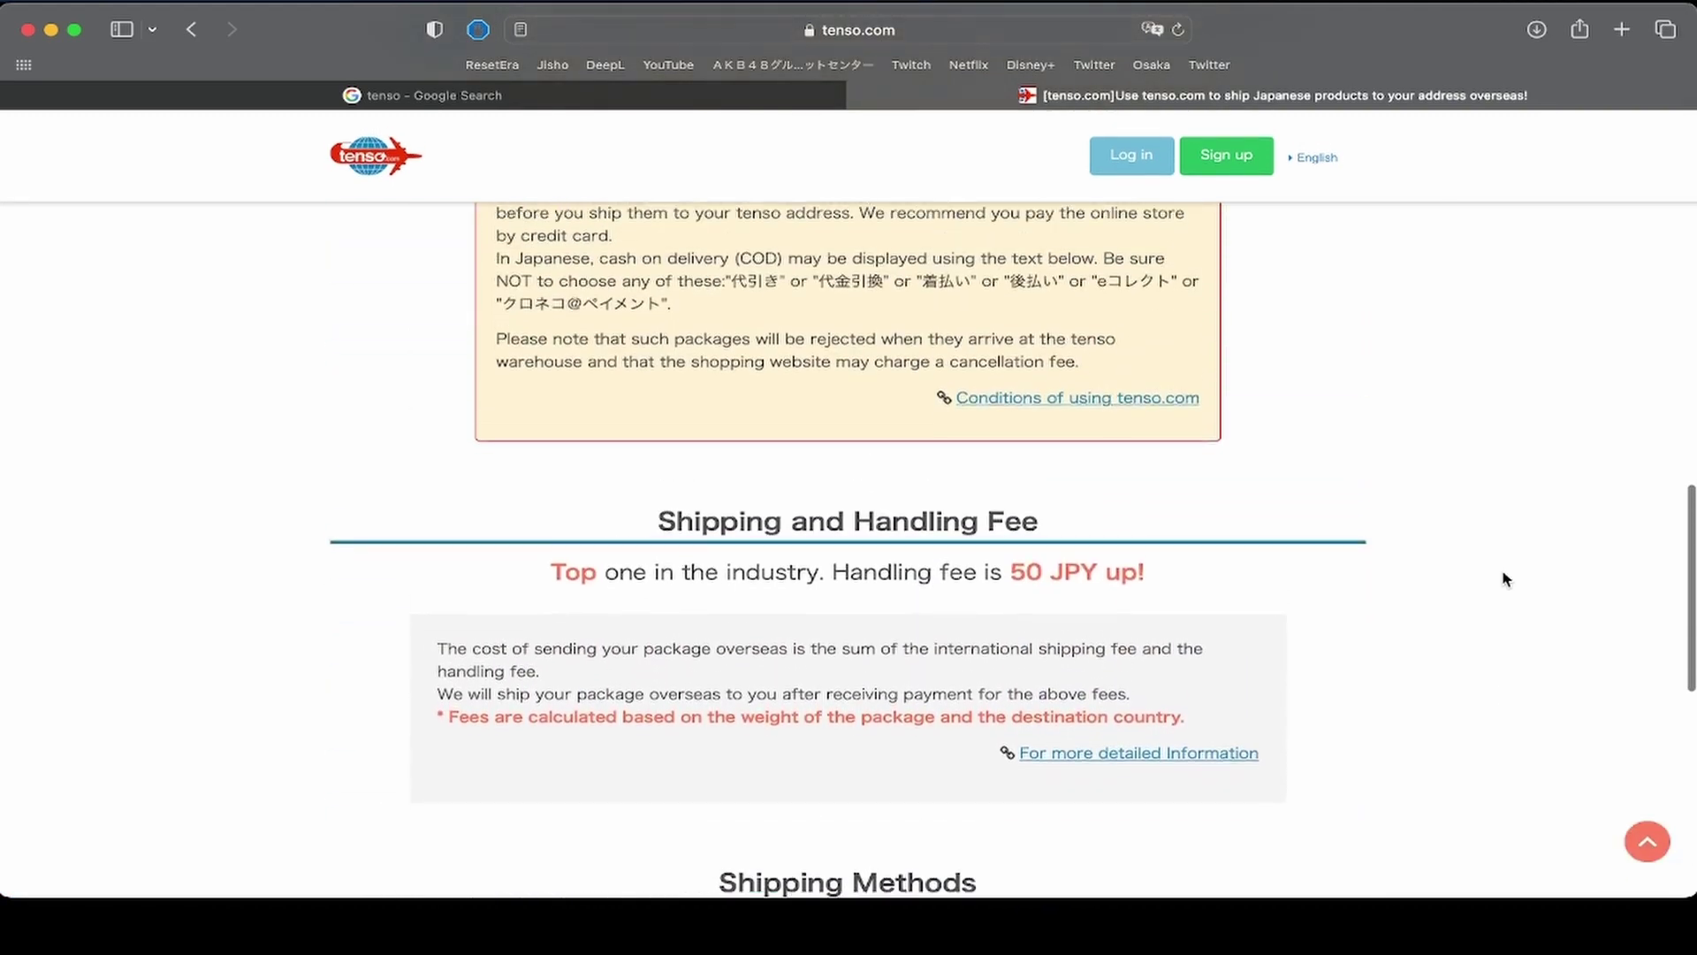
scroll(1507, 579, up, 7)
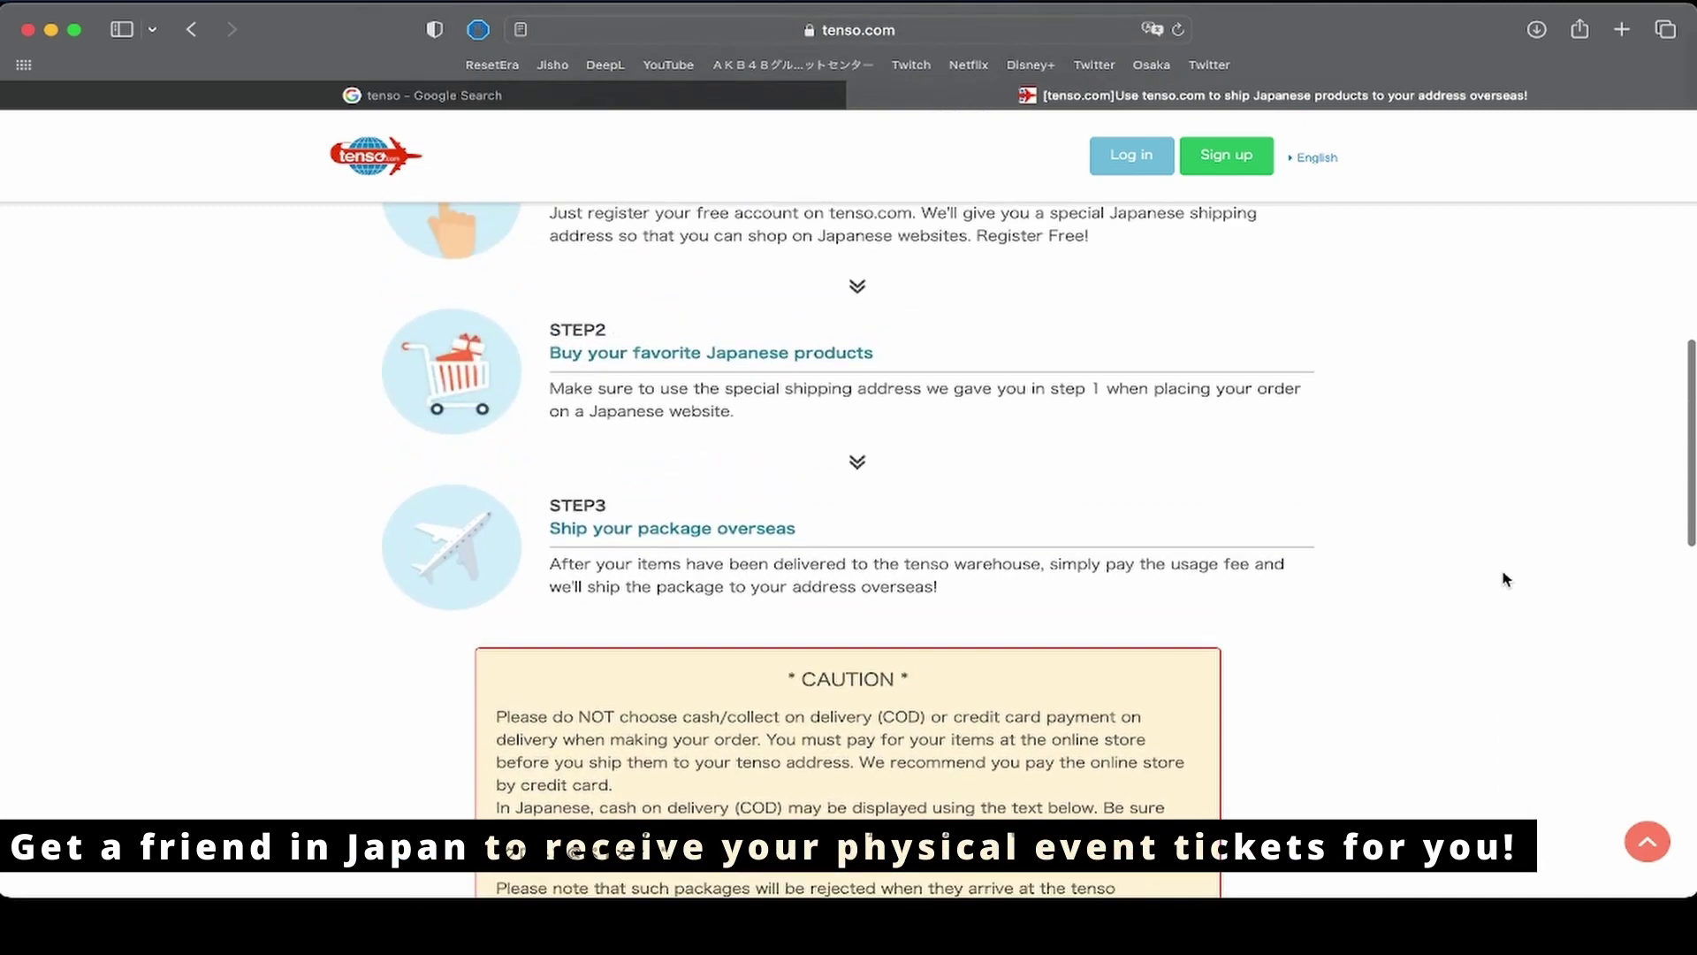
scroll(1506, 579, up, 8)
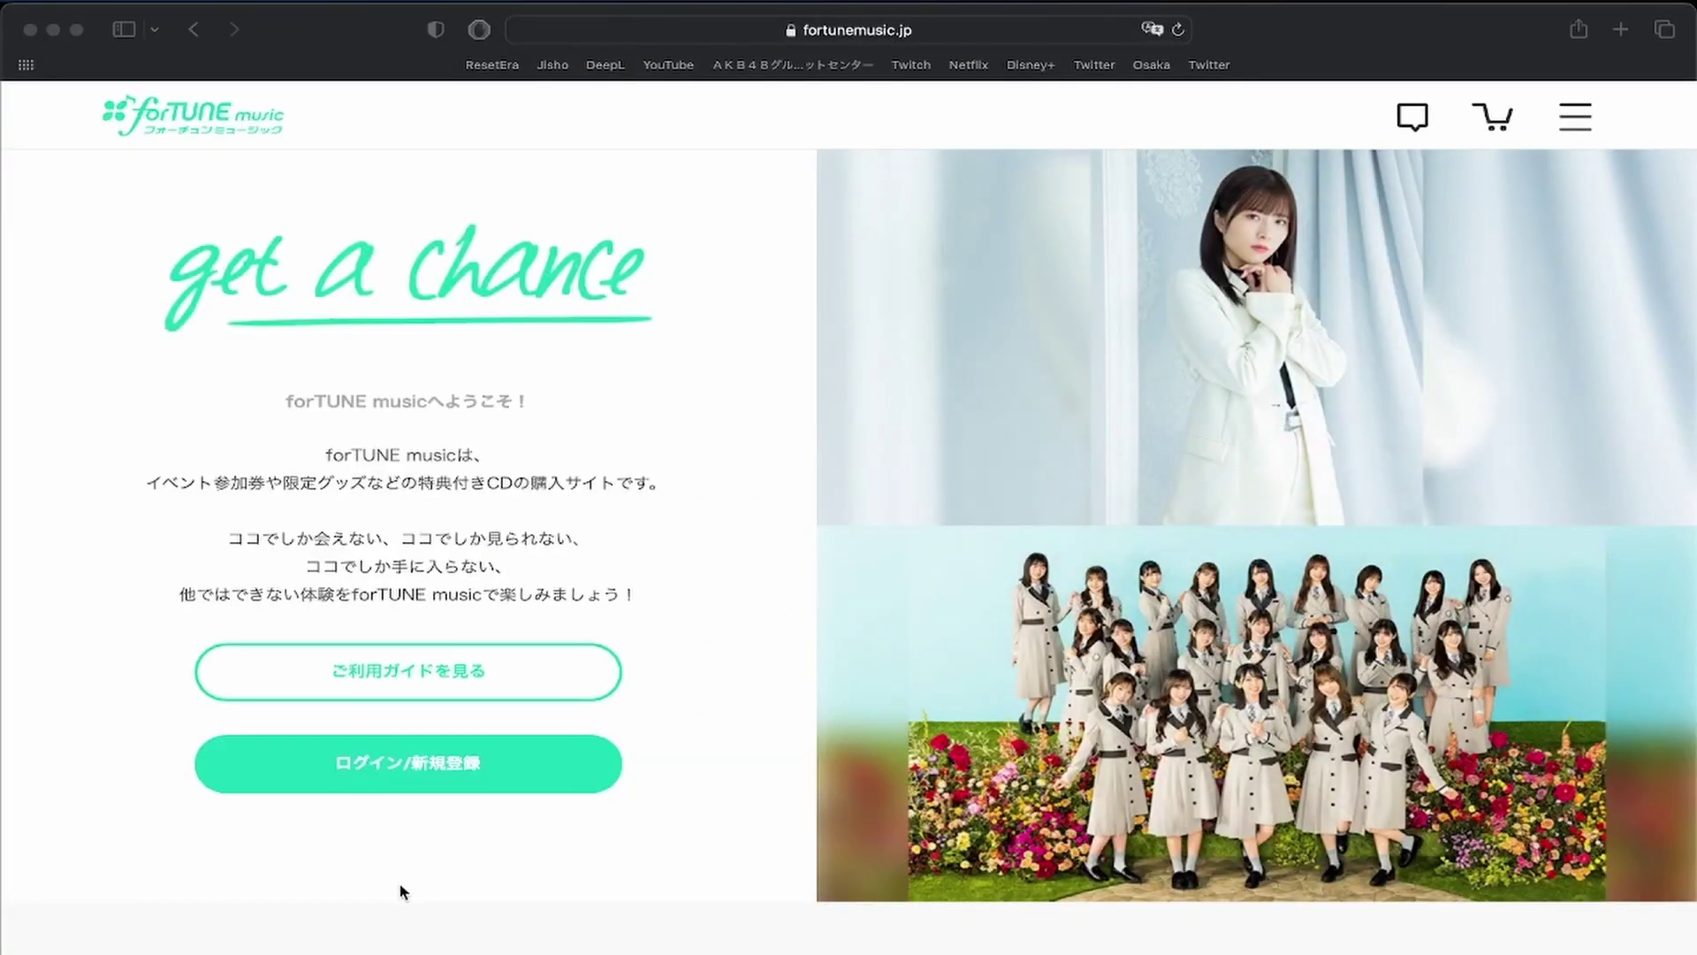
click(400, 893)
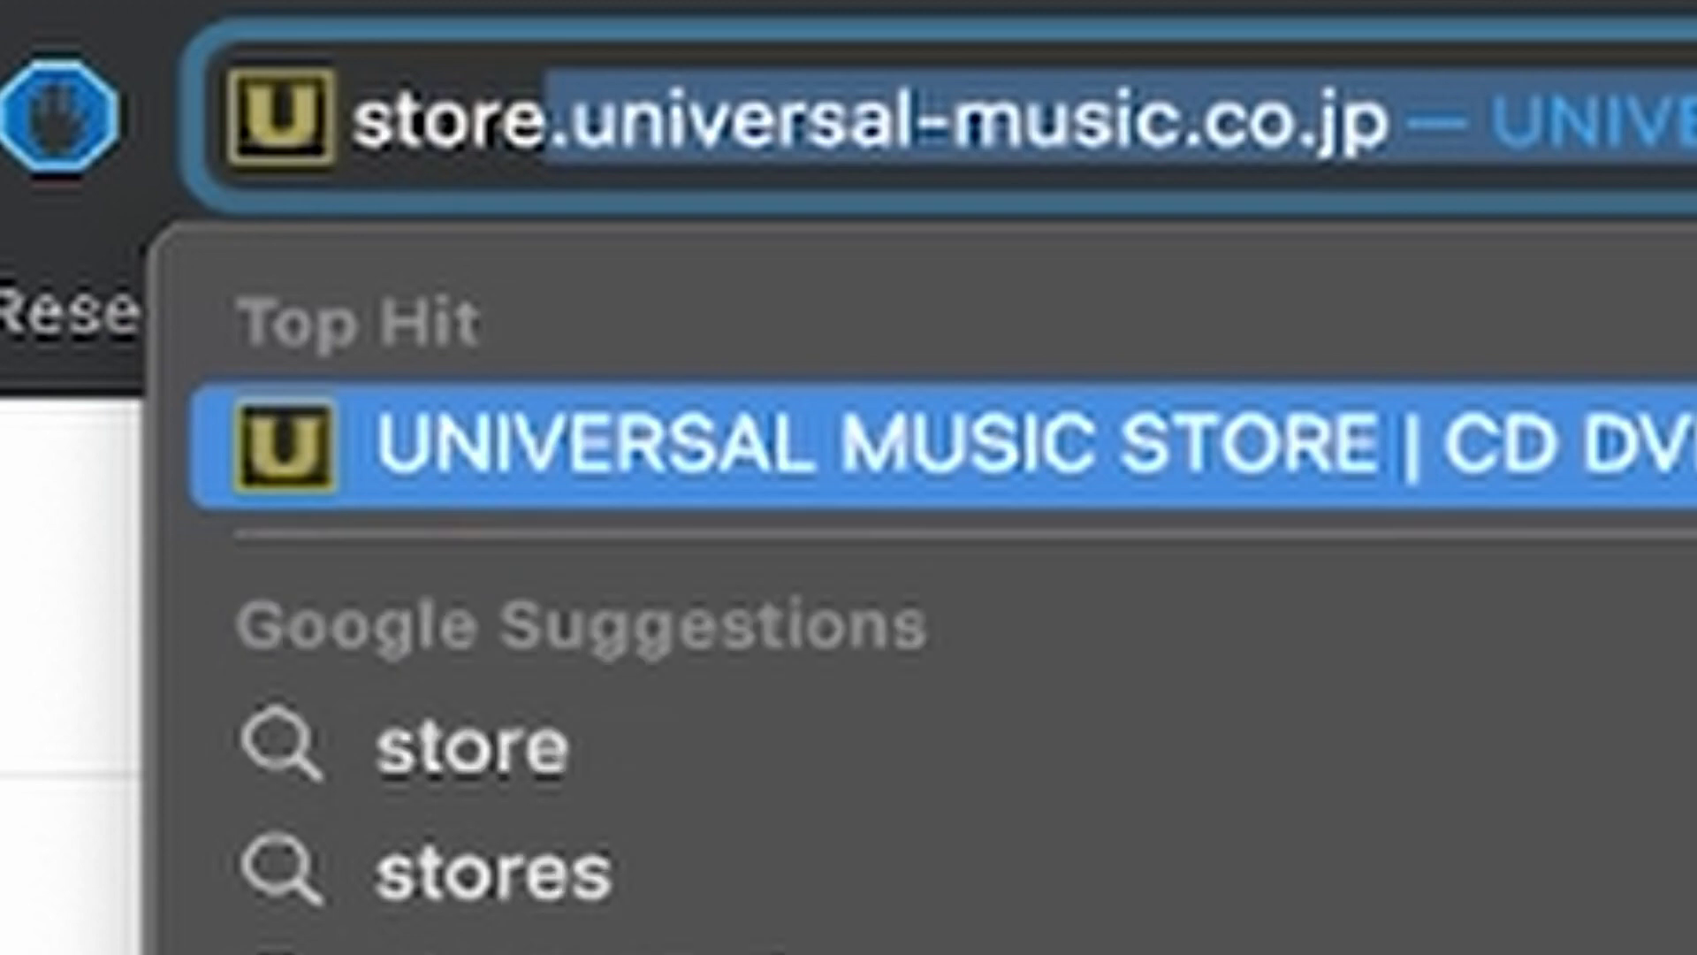
Load store.universal-music.co.jp from the Safari address bar.
text(.)
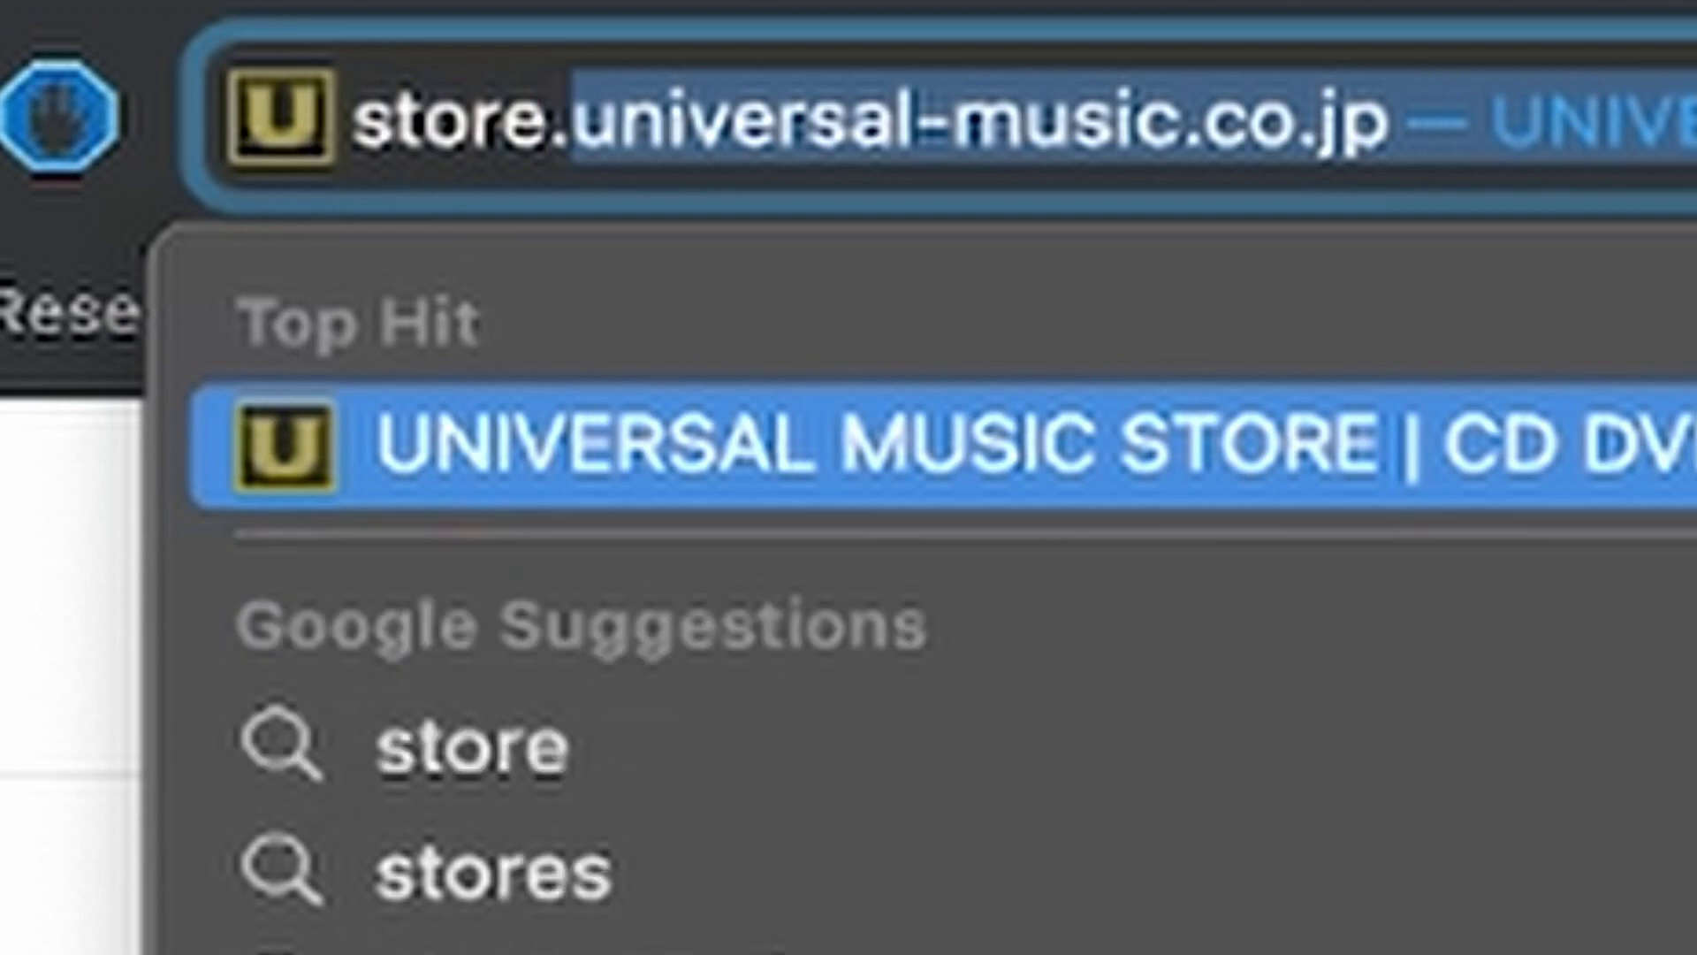
text(u)
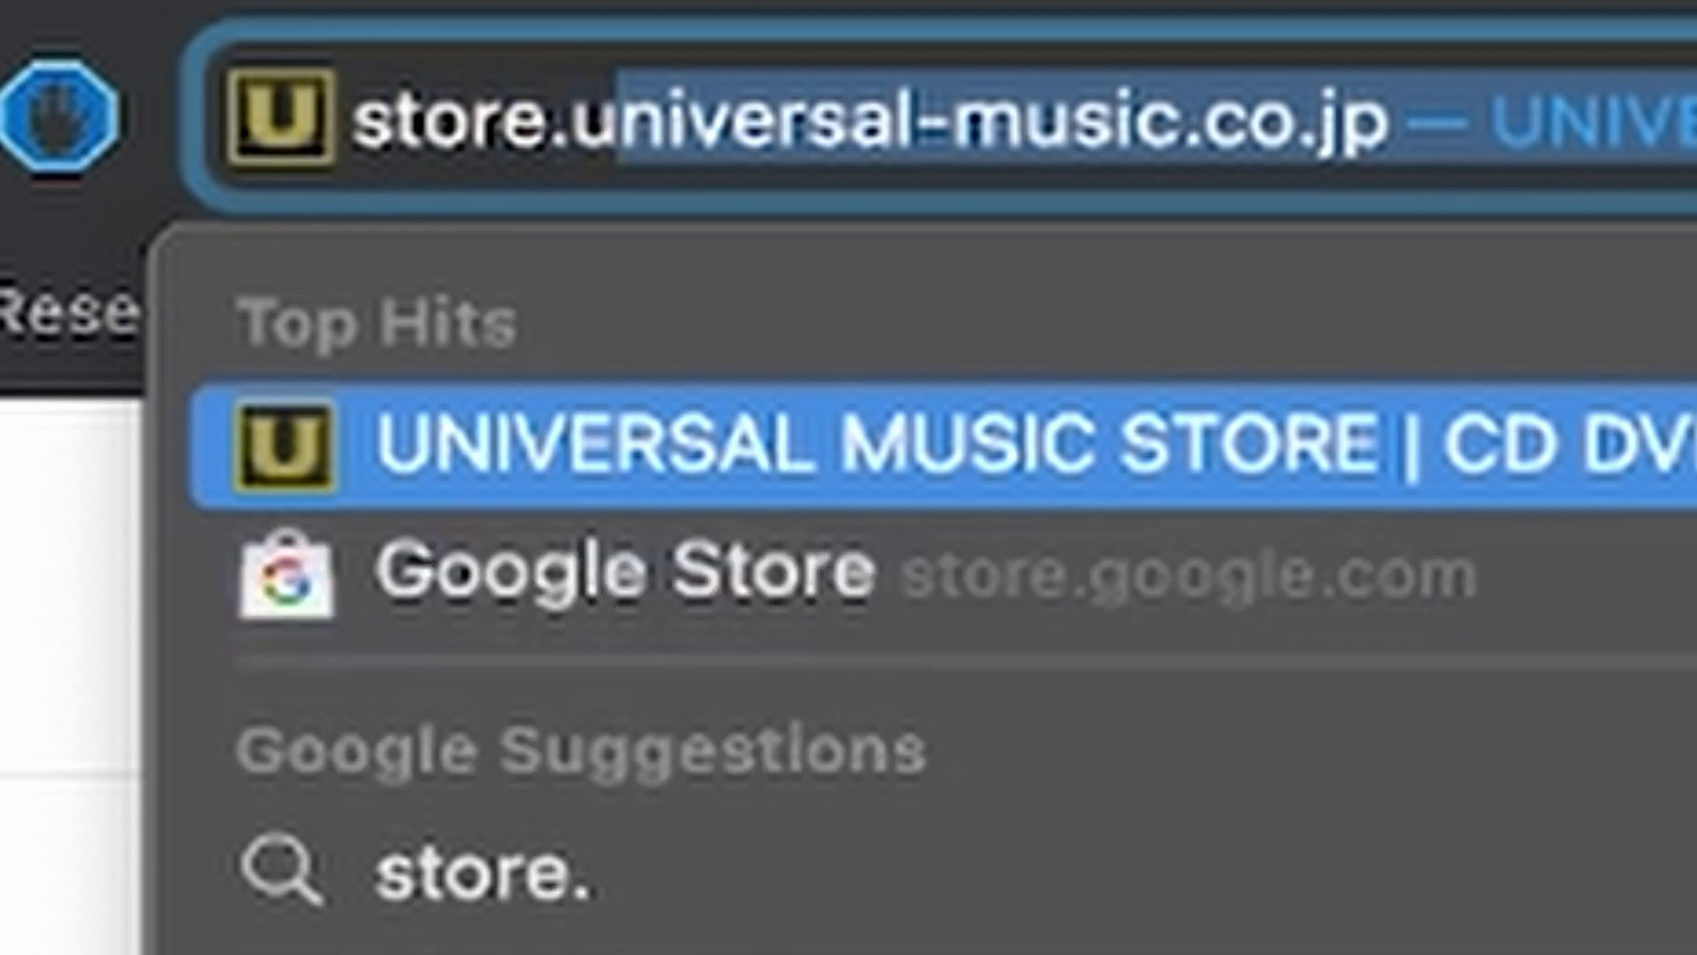
text(niversal)
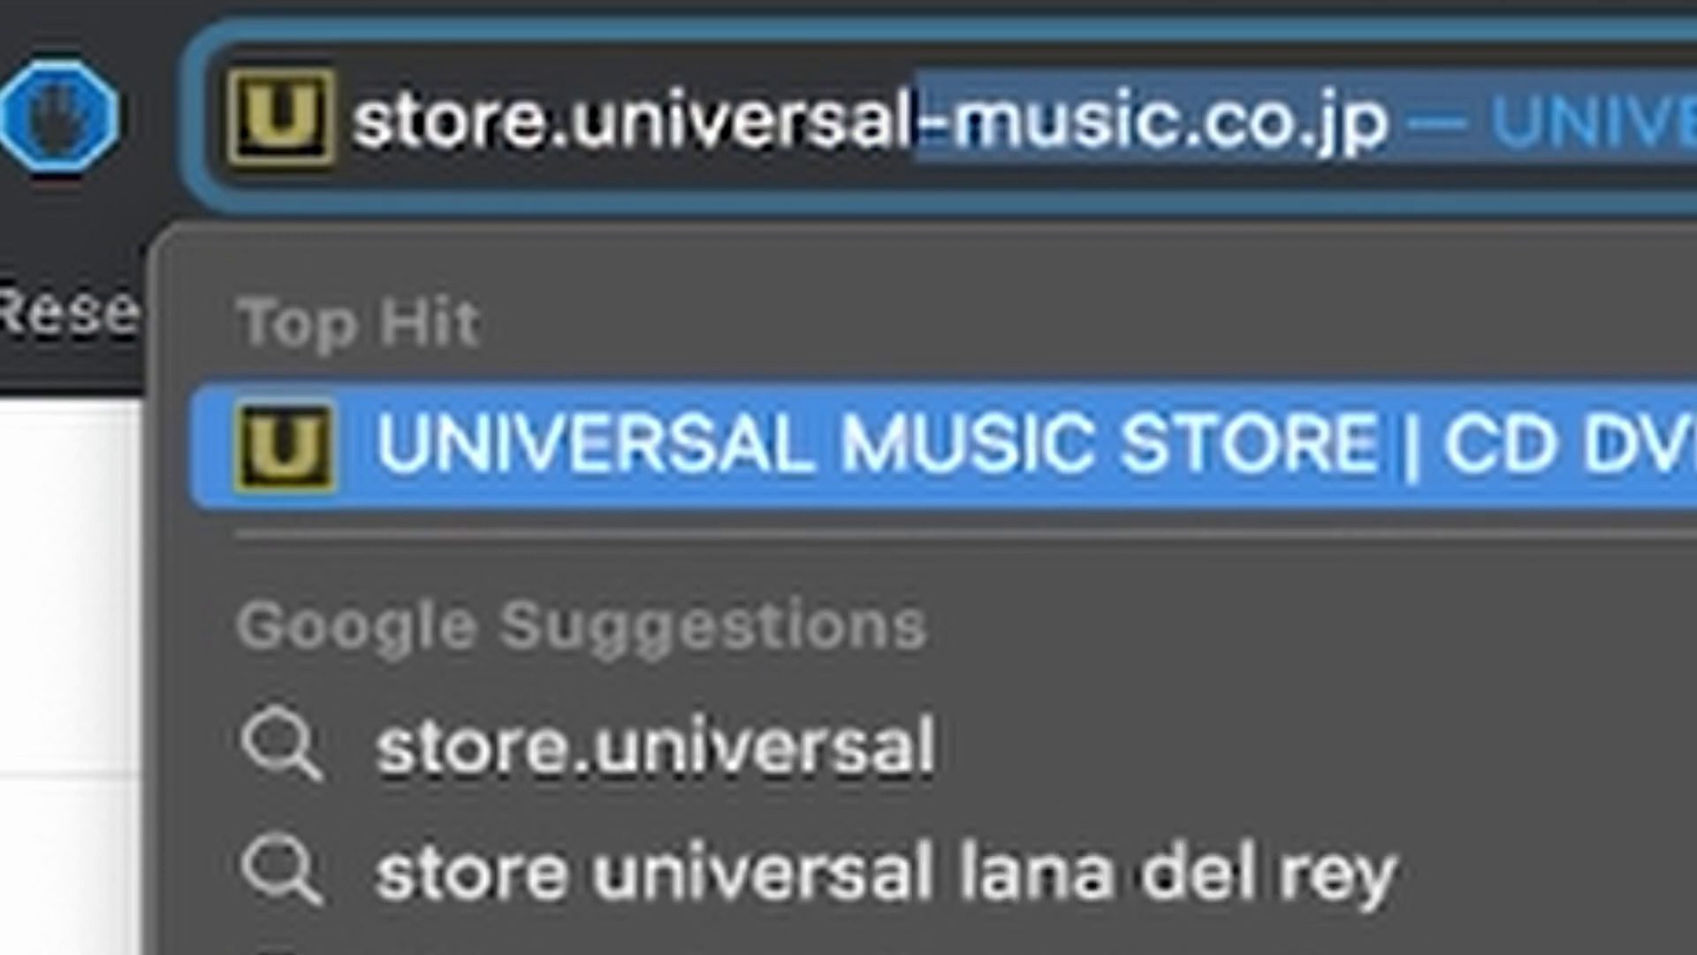
text(-mus)
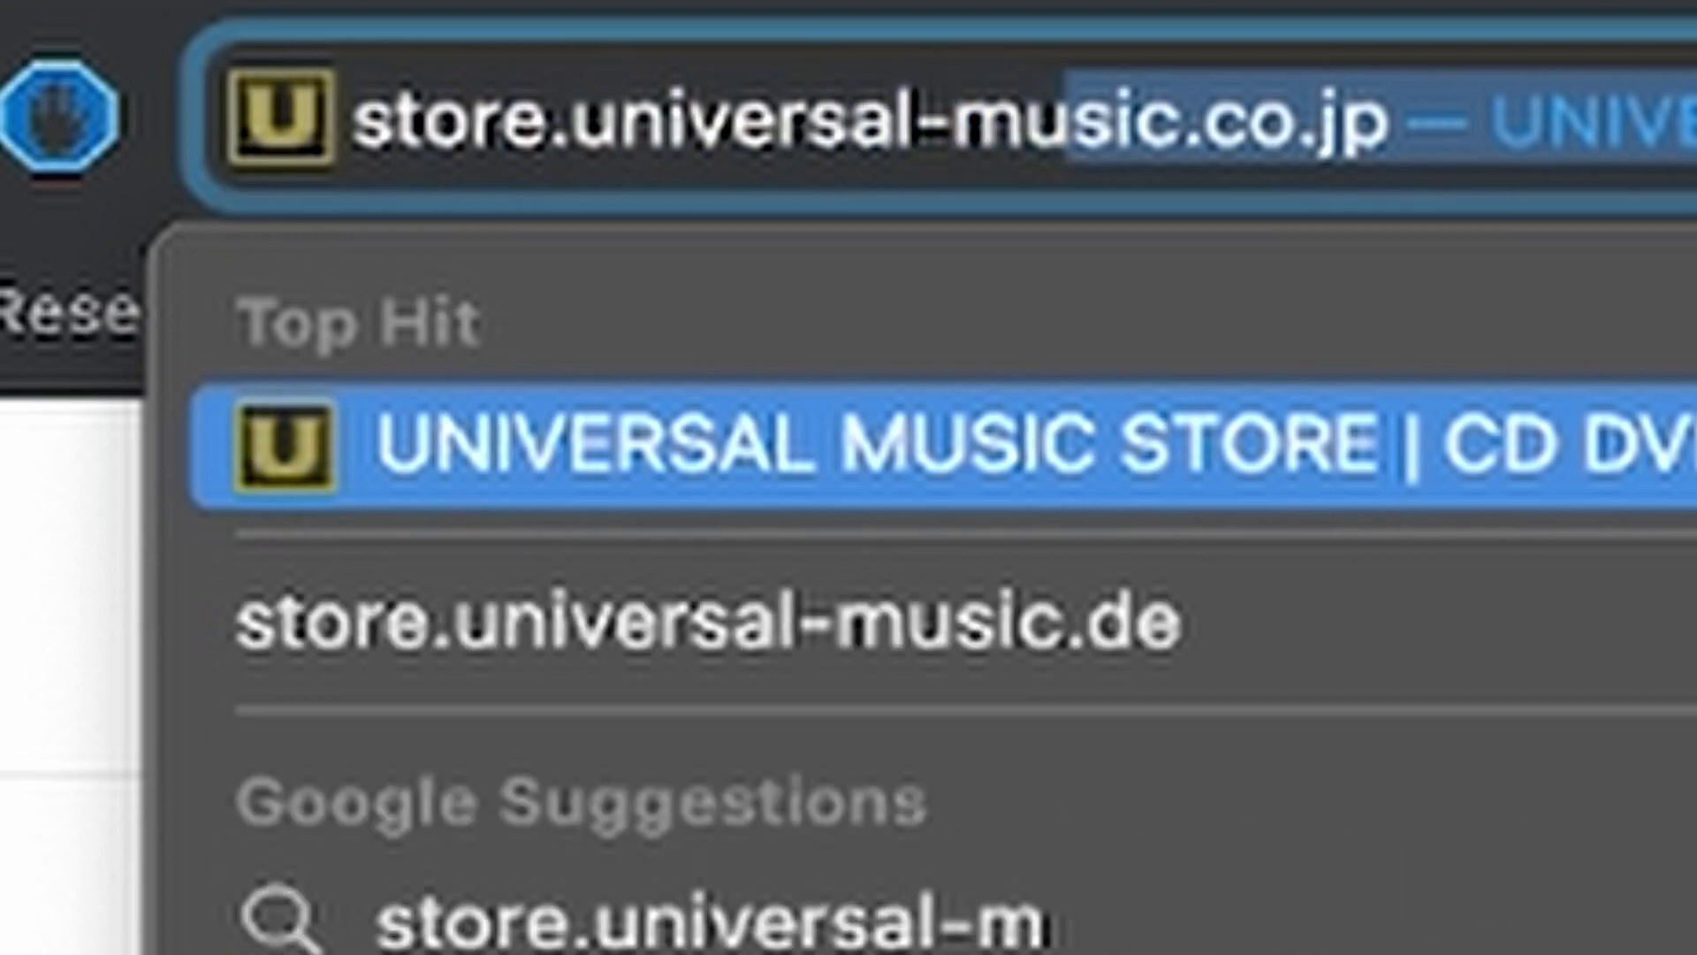
text(ic.c)
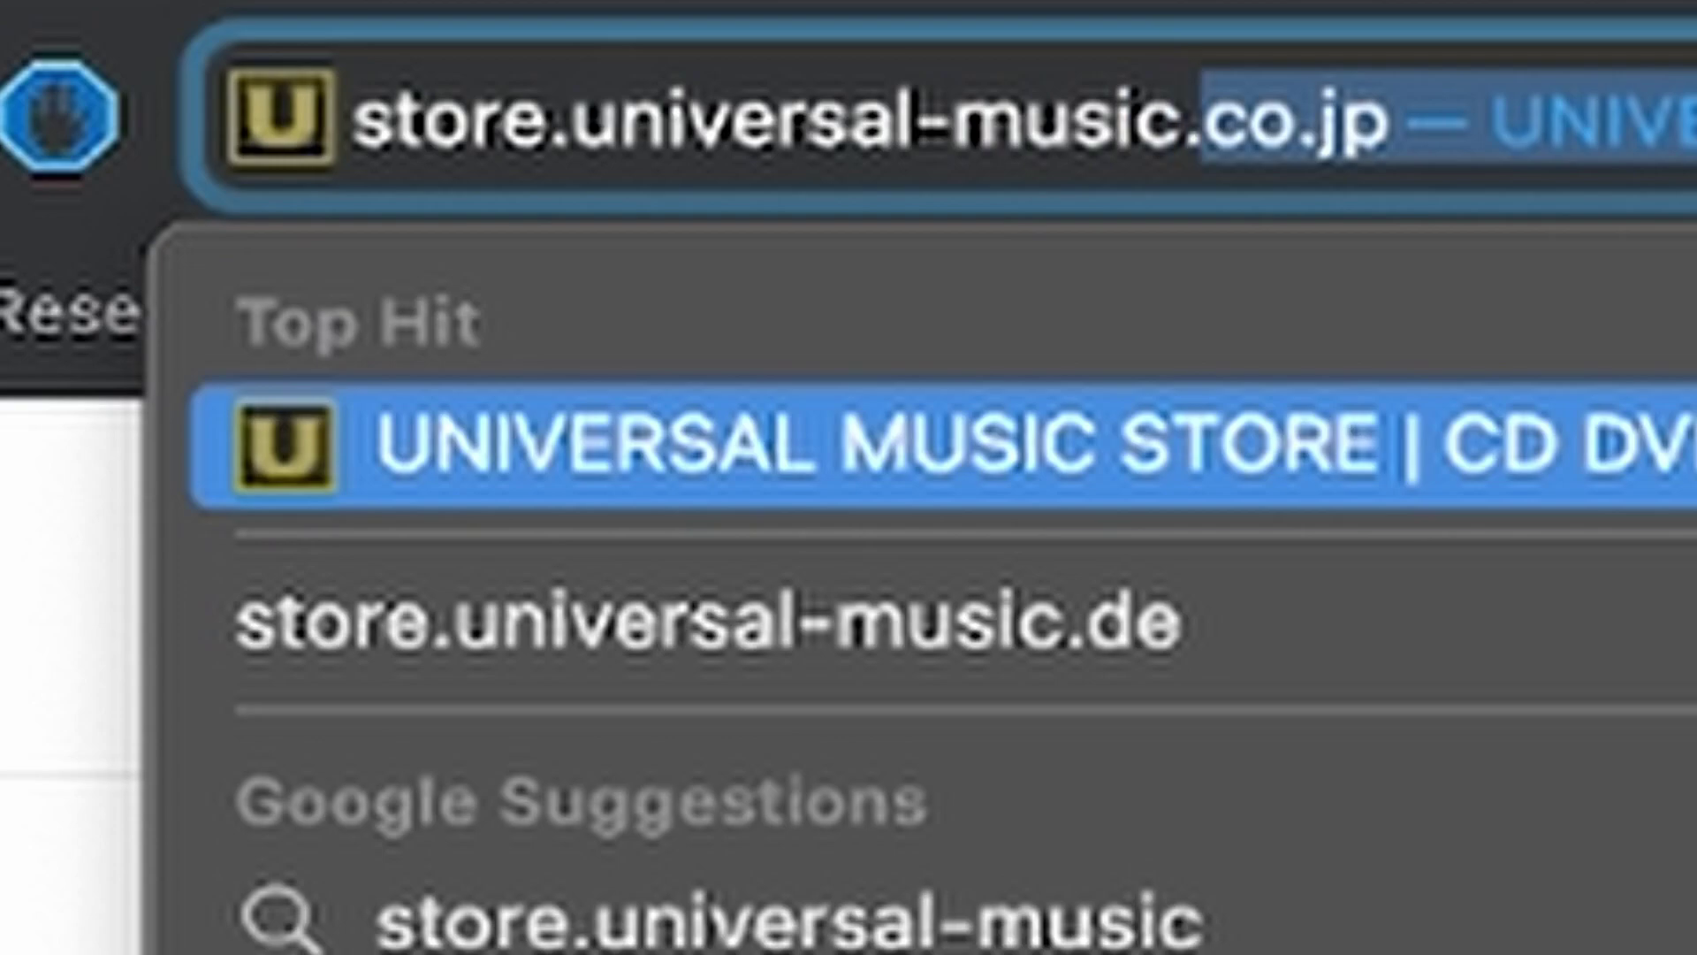
key(Return)
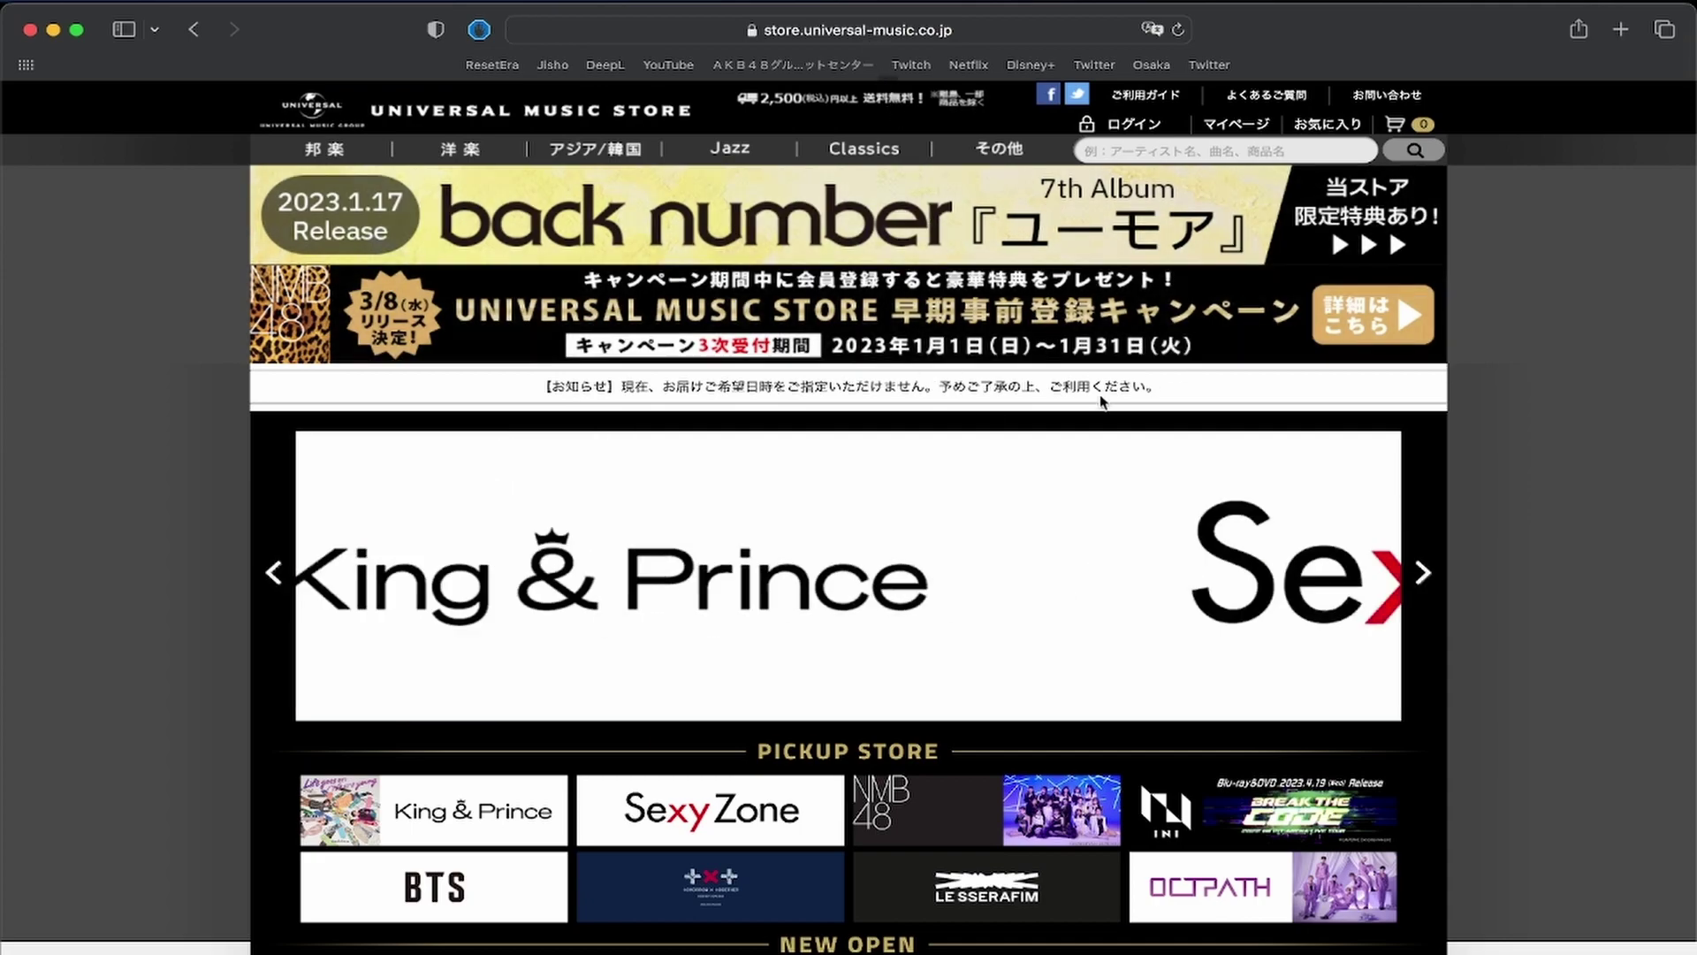
Go from the store homepage to the マイページ login page.
scroll(928, 380, down, 20)
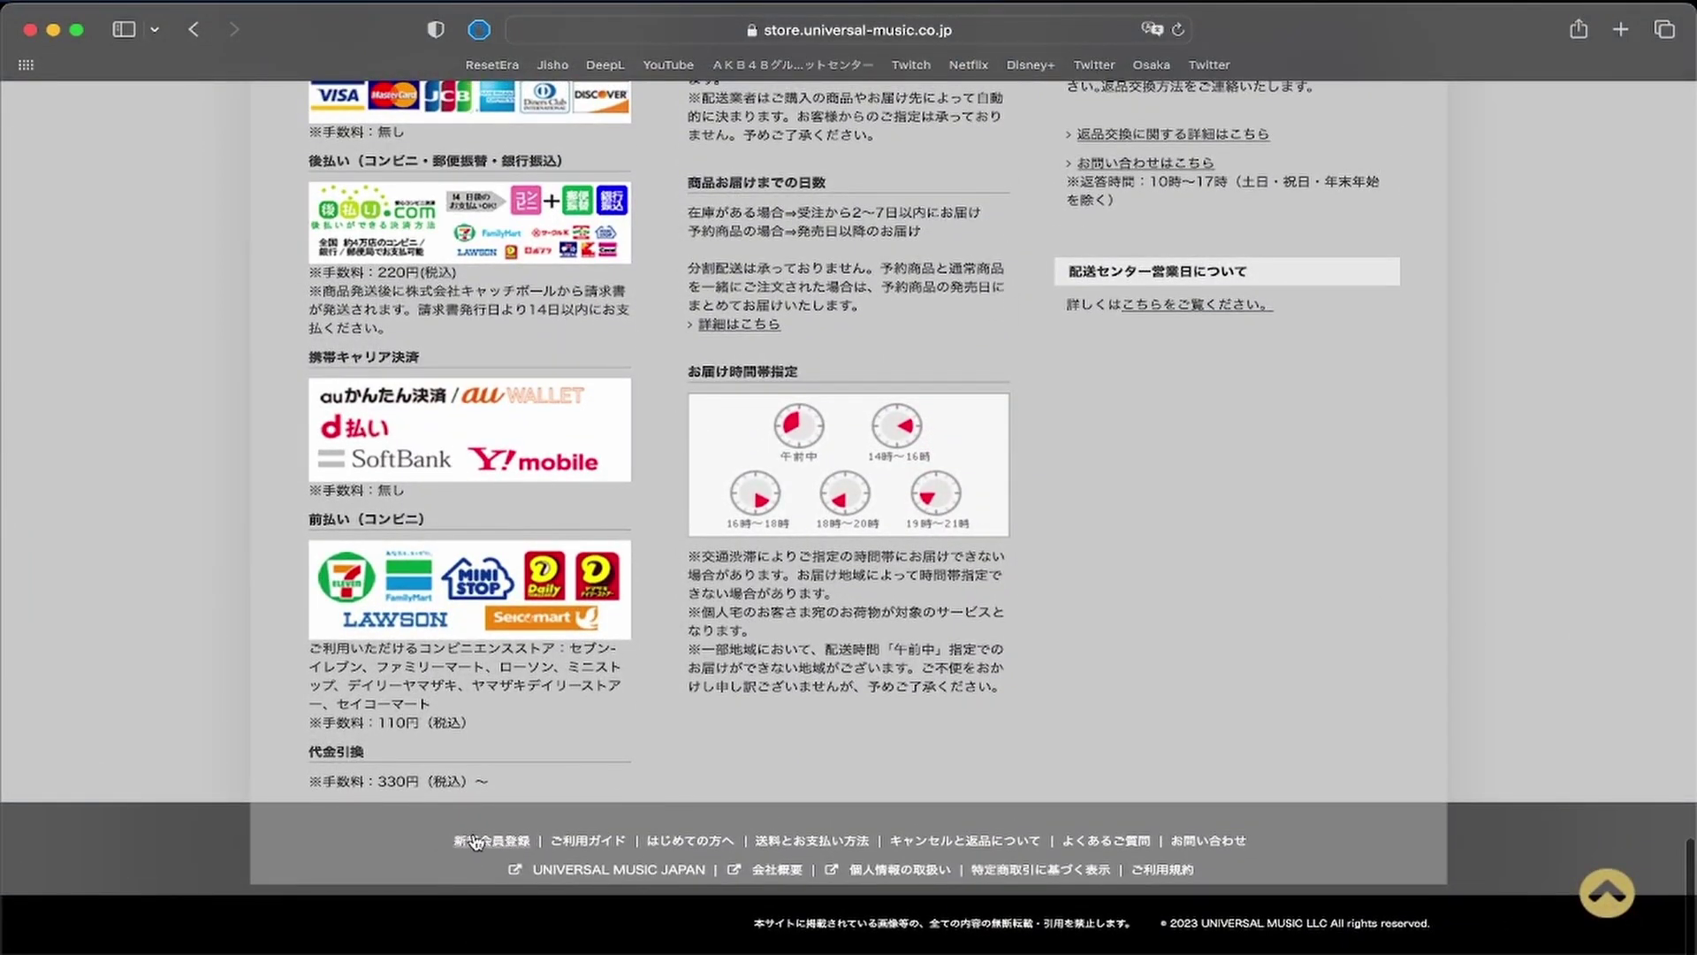
scroll(781, 450, up, 20)
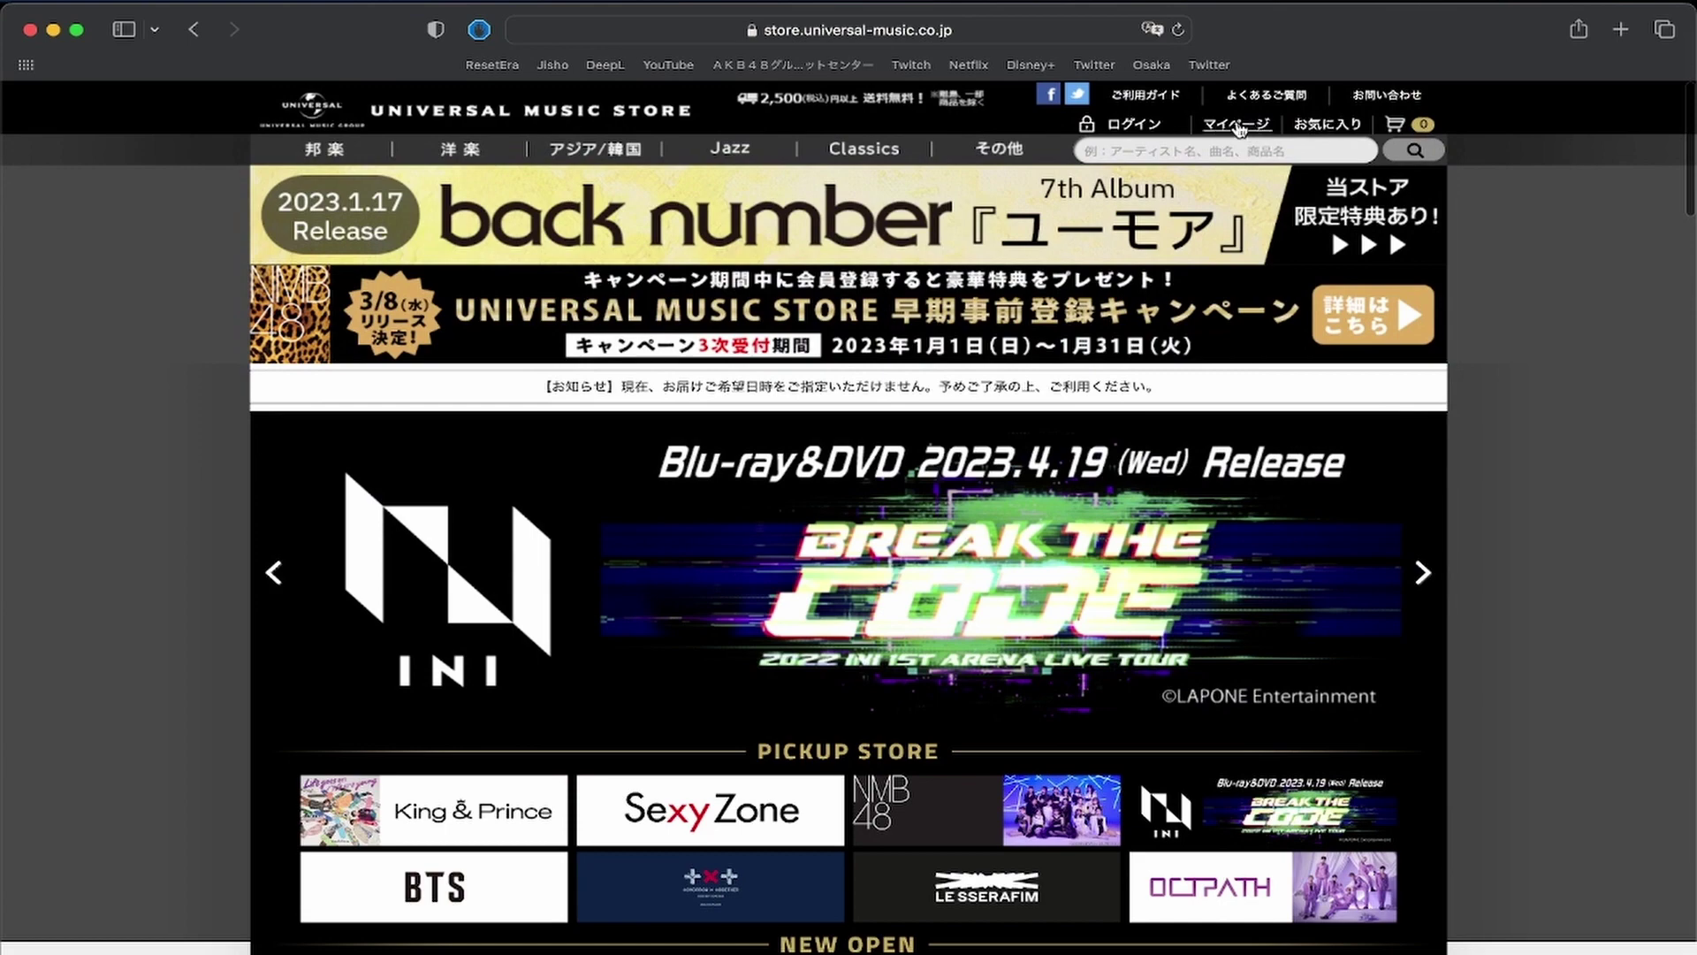
click(1134, 124)
scroll(1237, 478, down, 3)
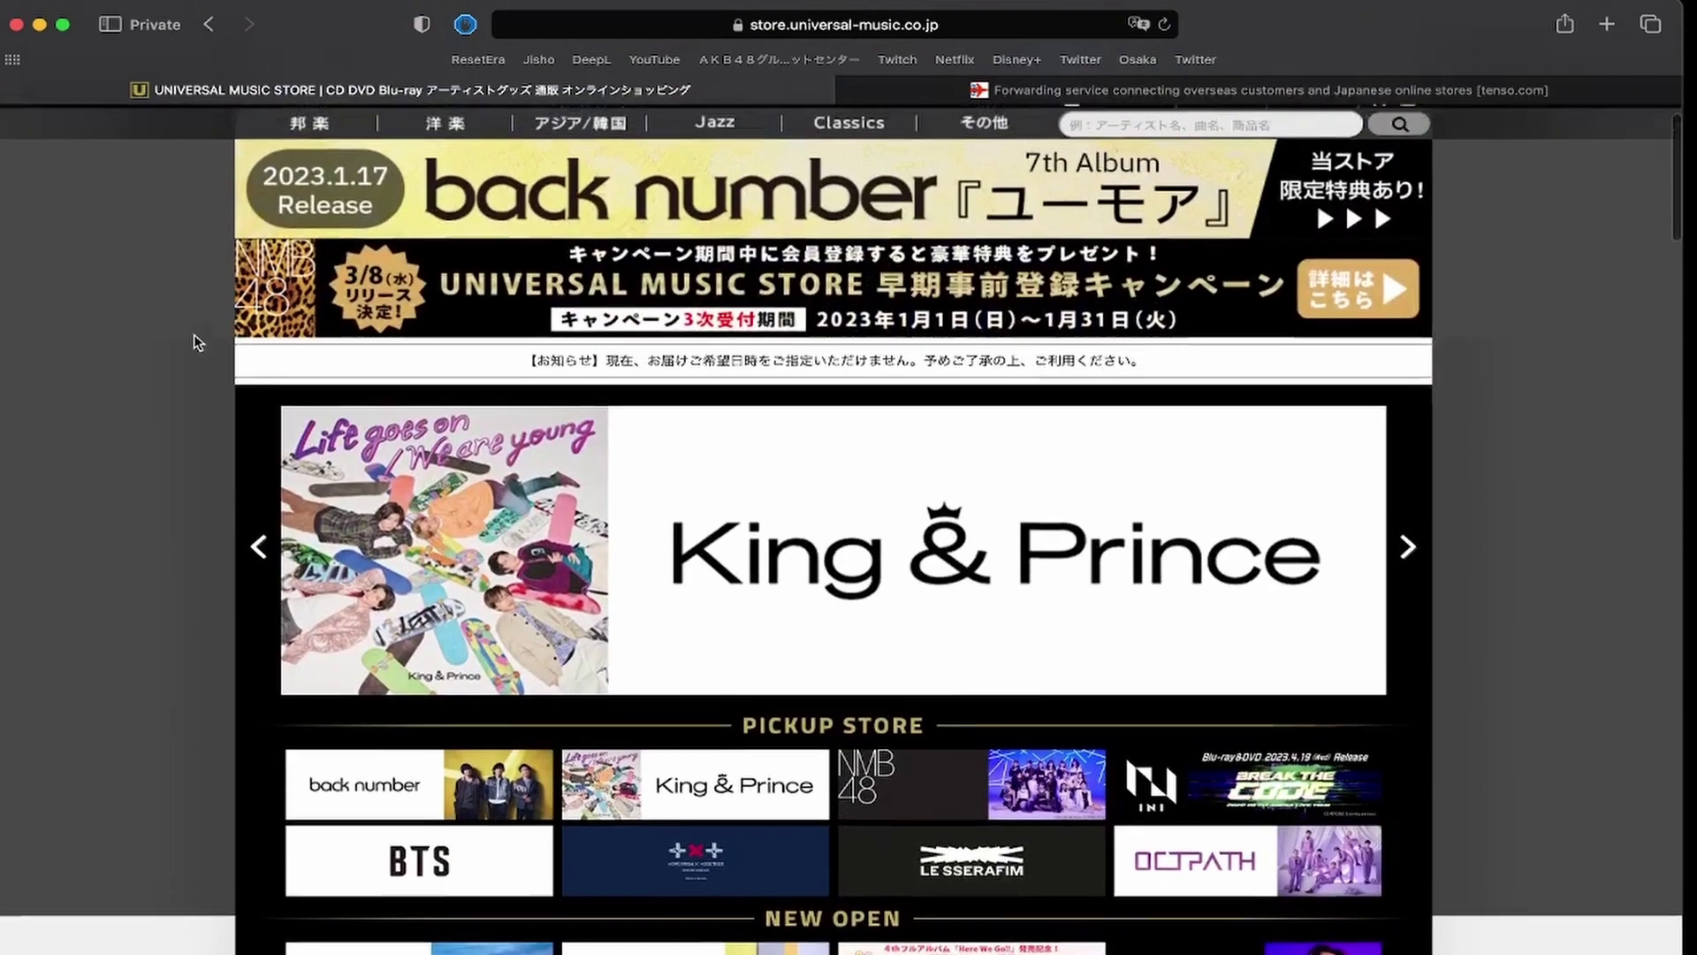
scroll(197, 344, up, 1)
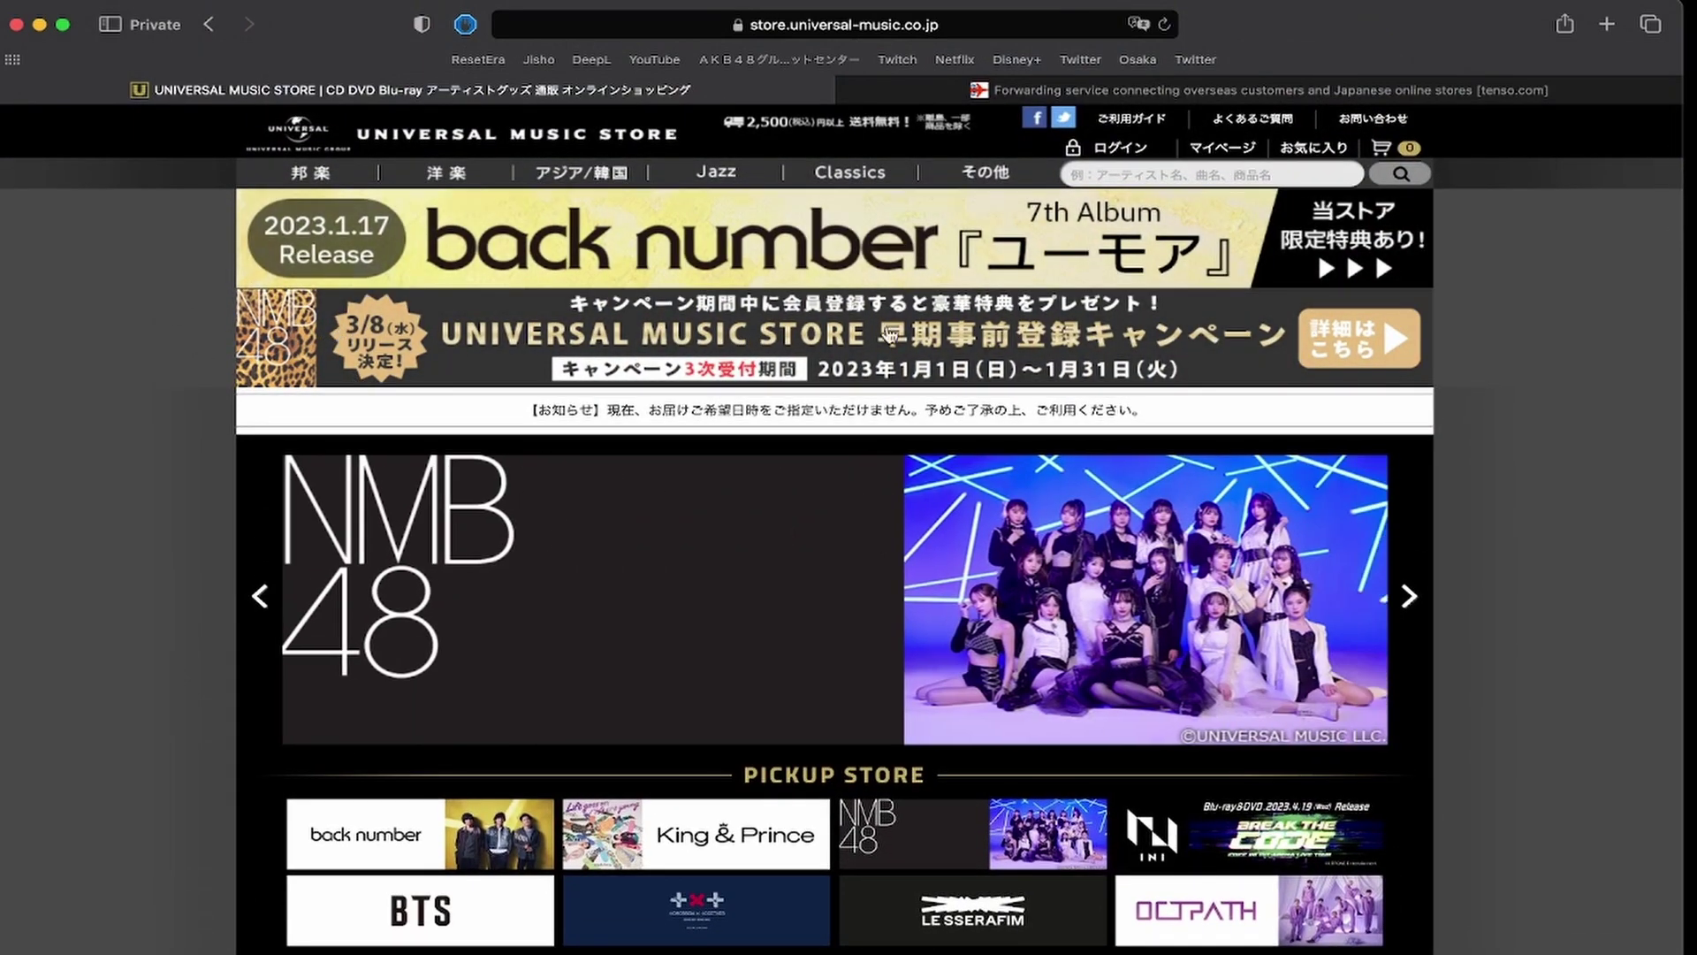
Read the NMB48 early pre-registration campaign news in a new tab.
click(376, 361)
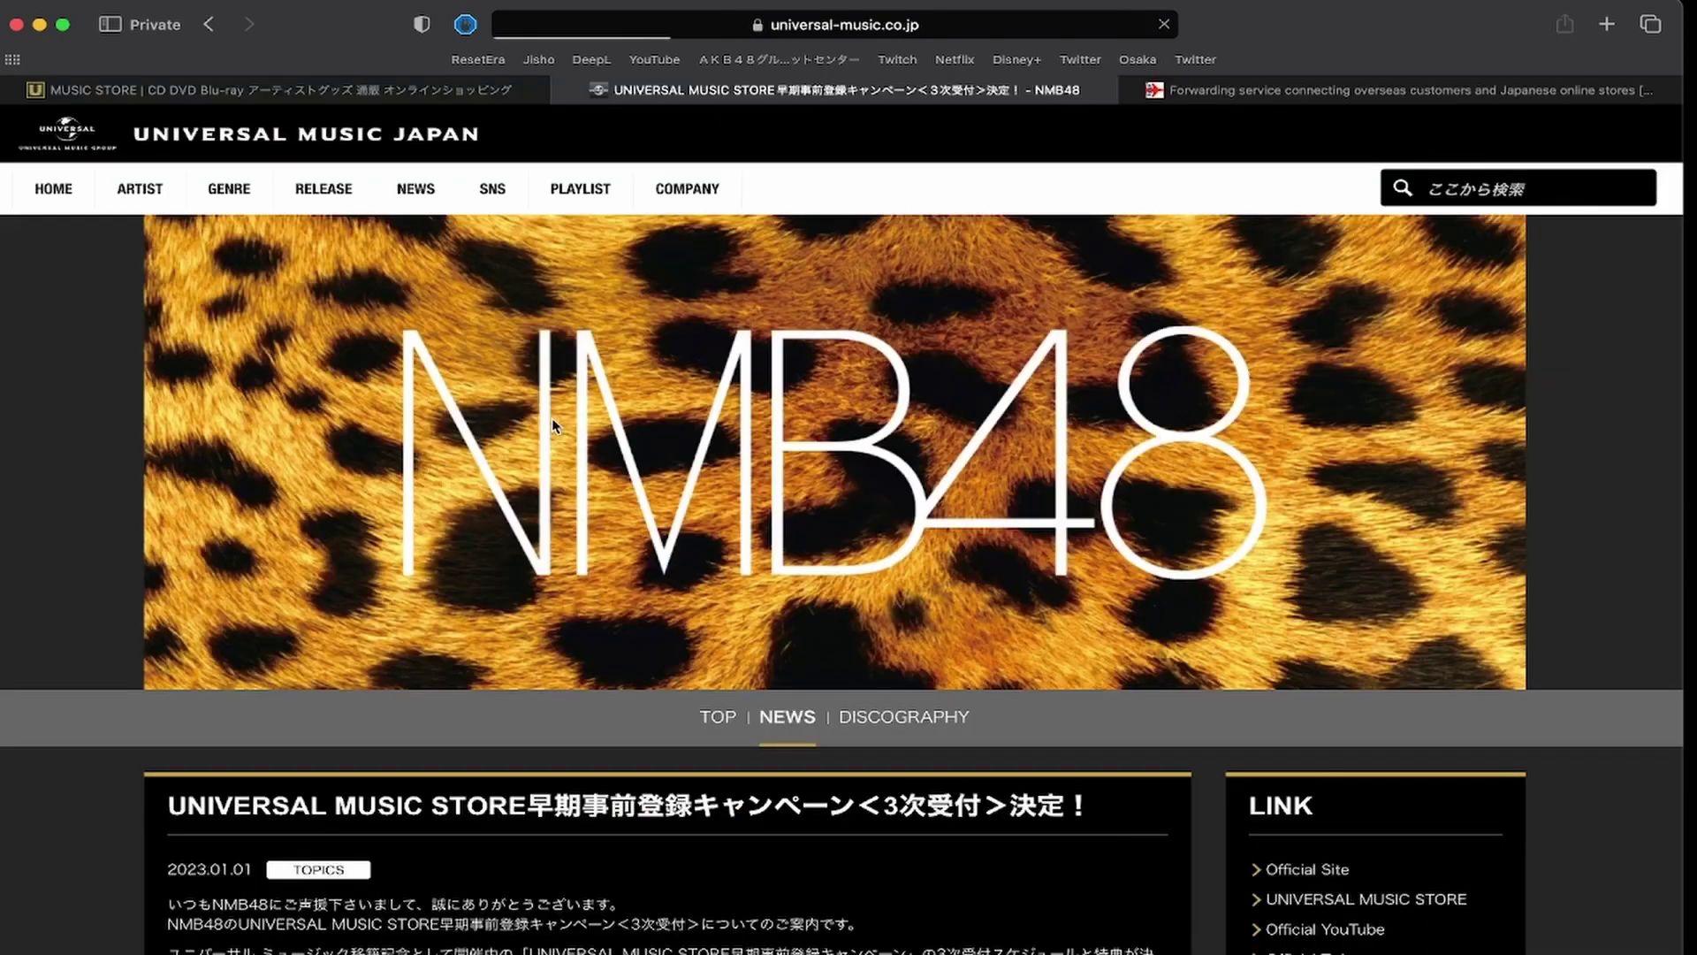
scroll(553, 425, down, 15)
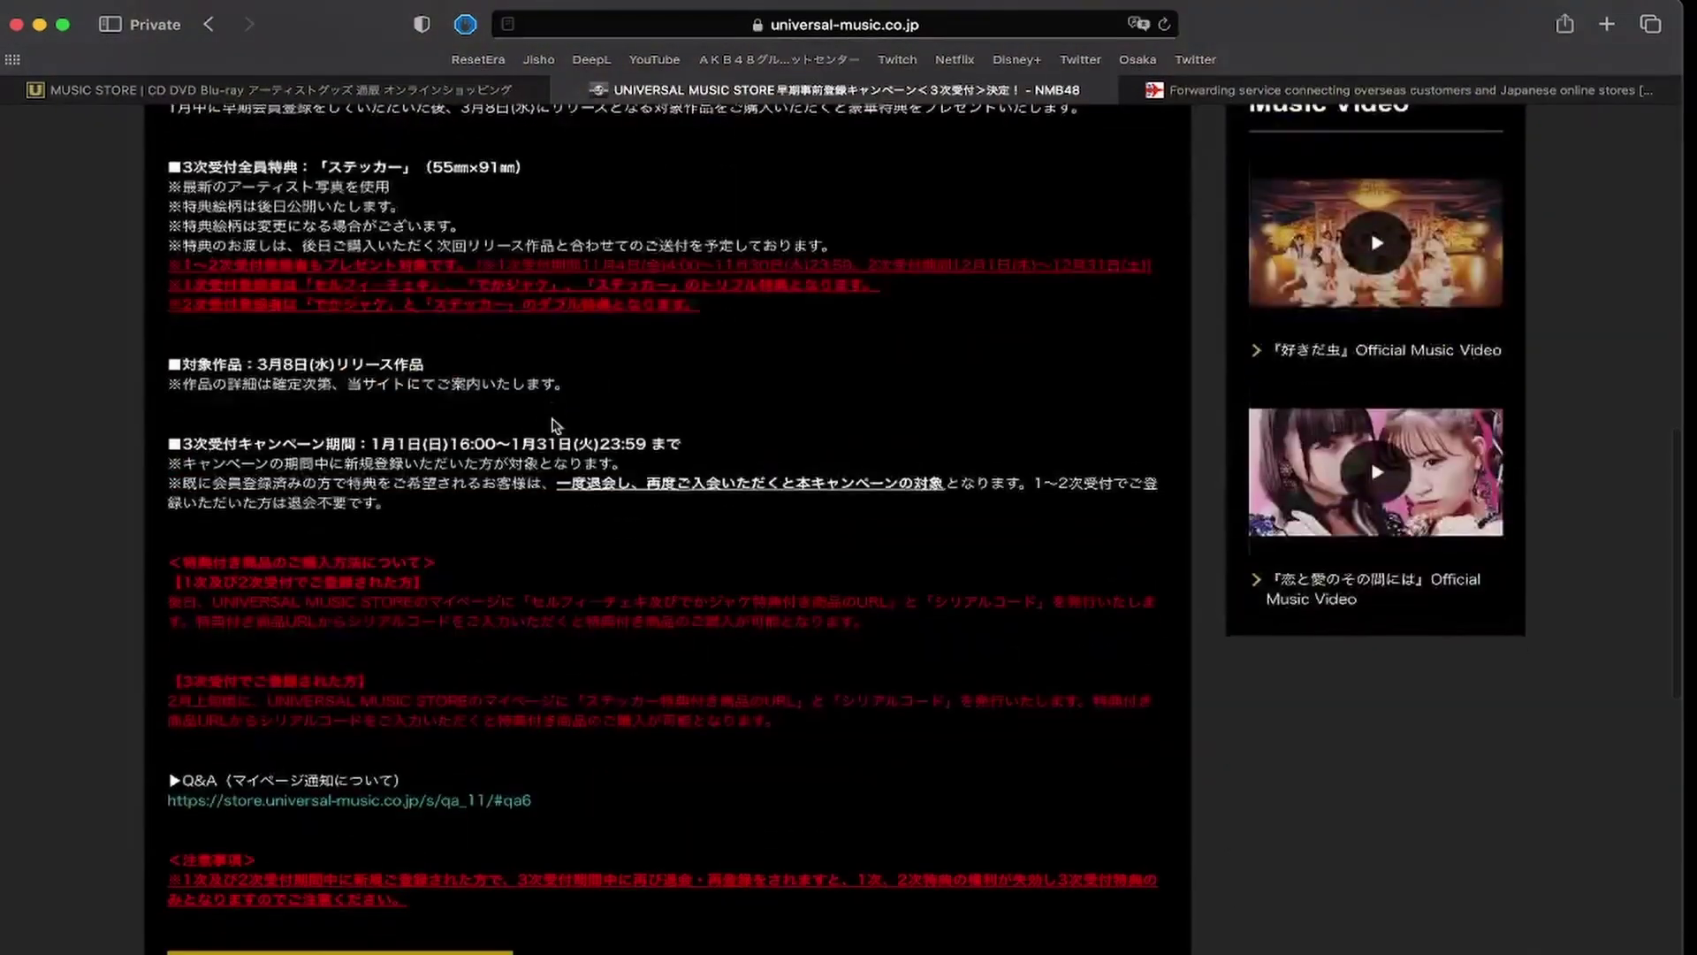
scroll(555, 426, down, 5)
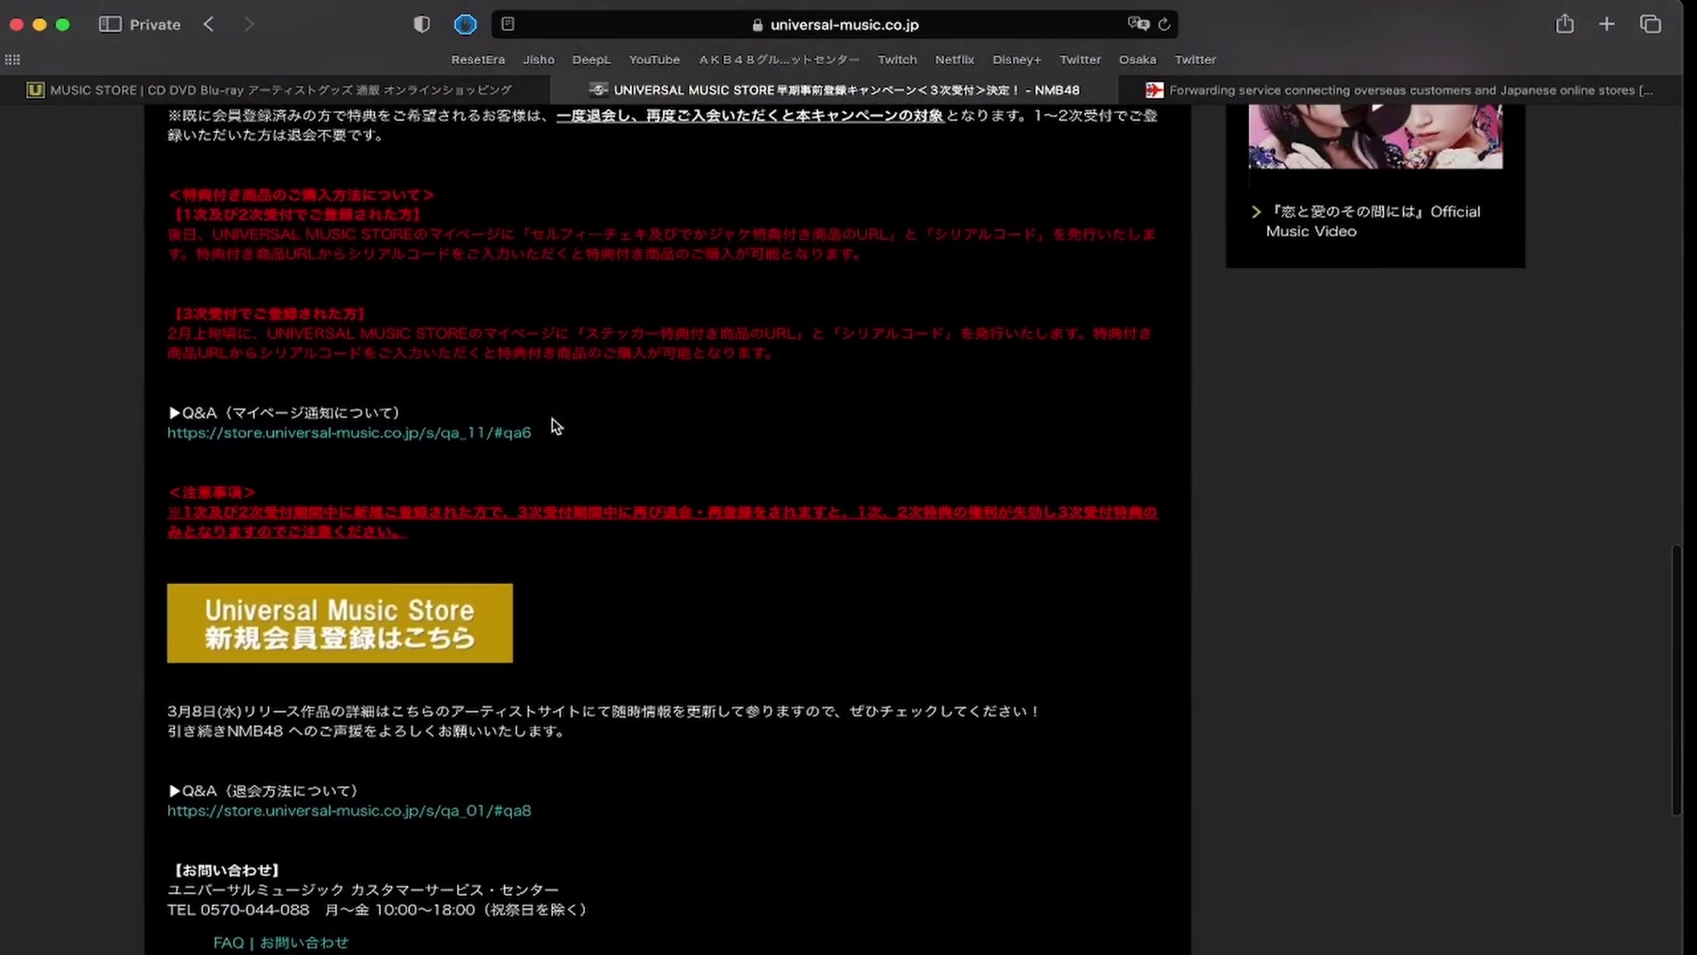
scroll(555, 425, up, 8)
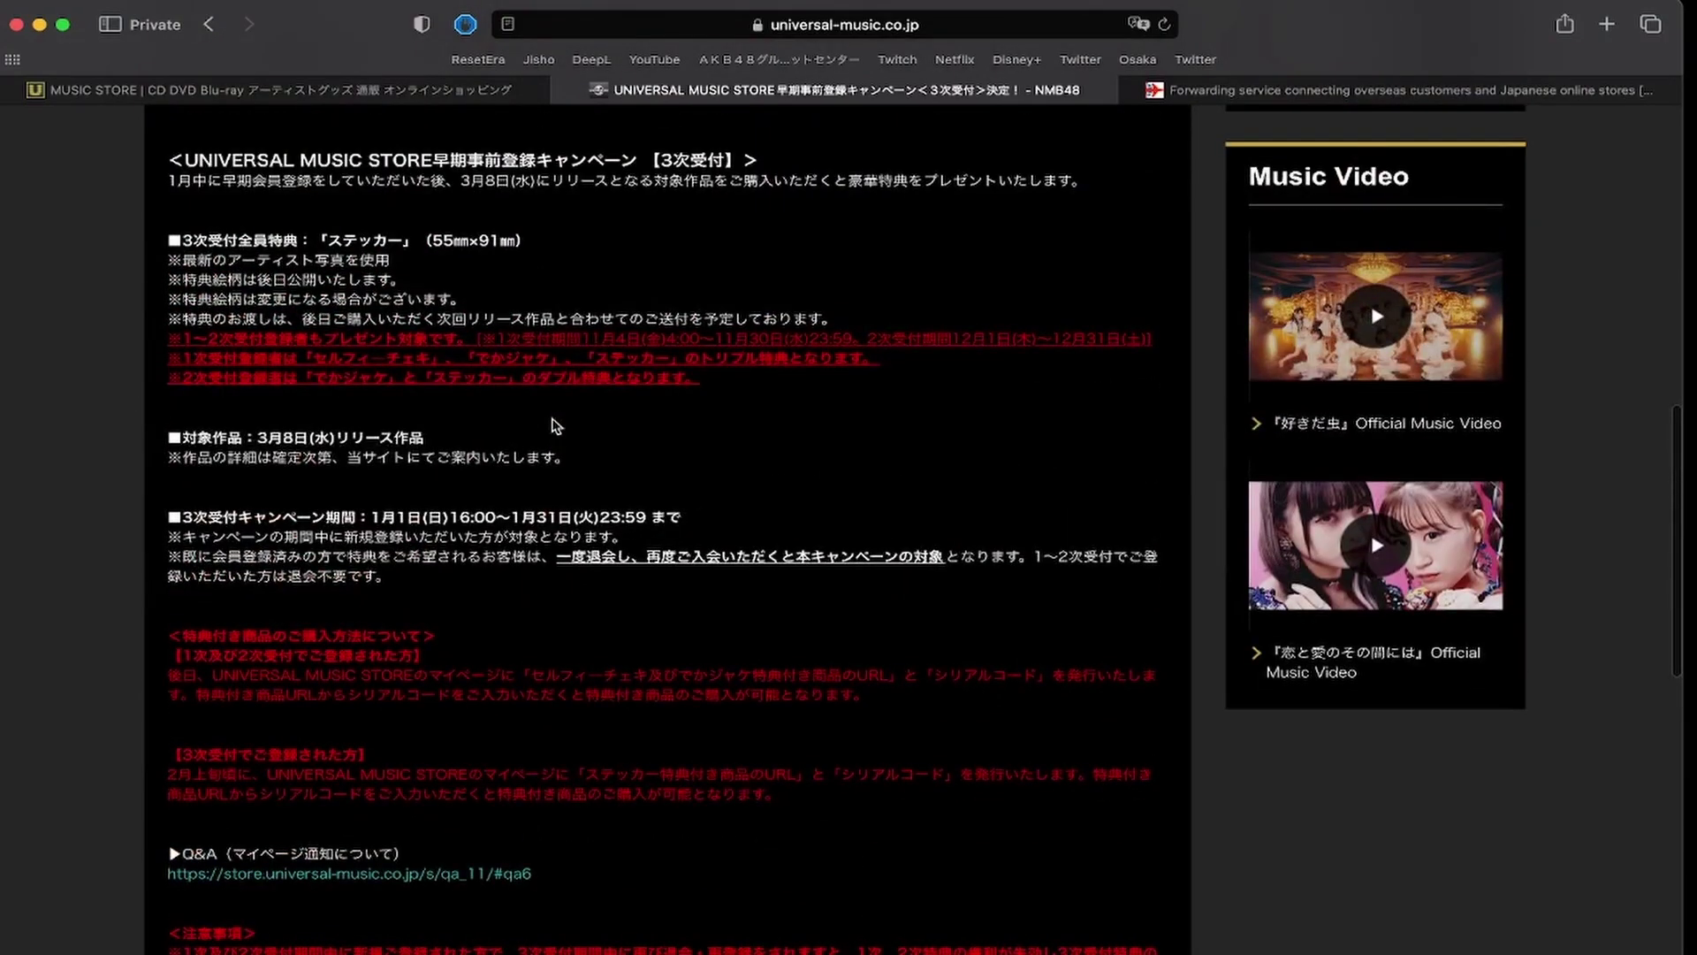
scroll(555, 425, up, 12)
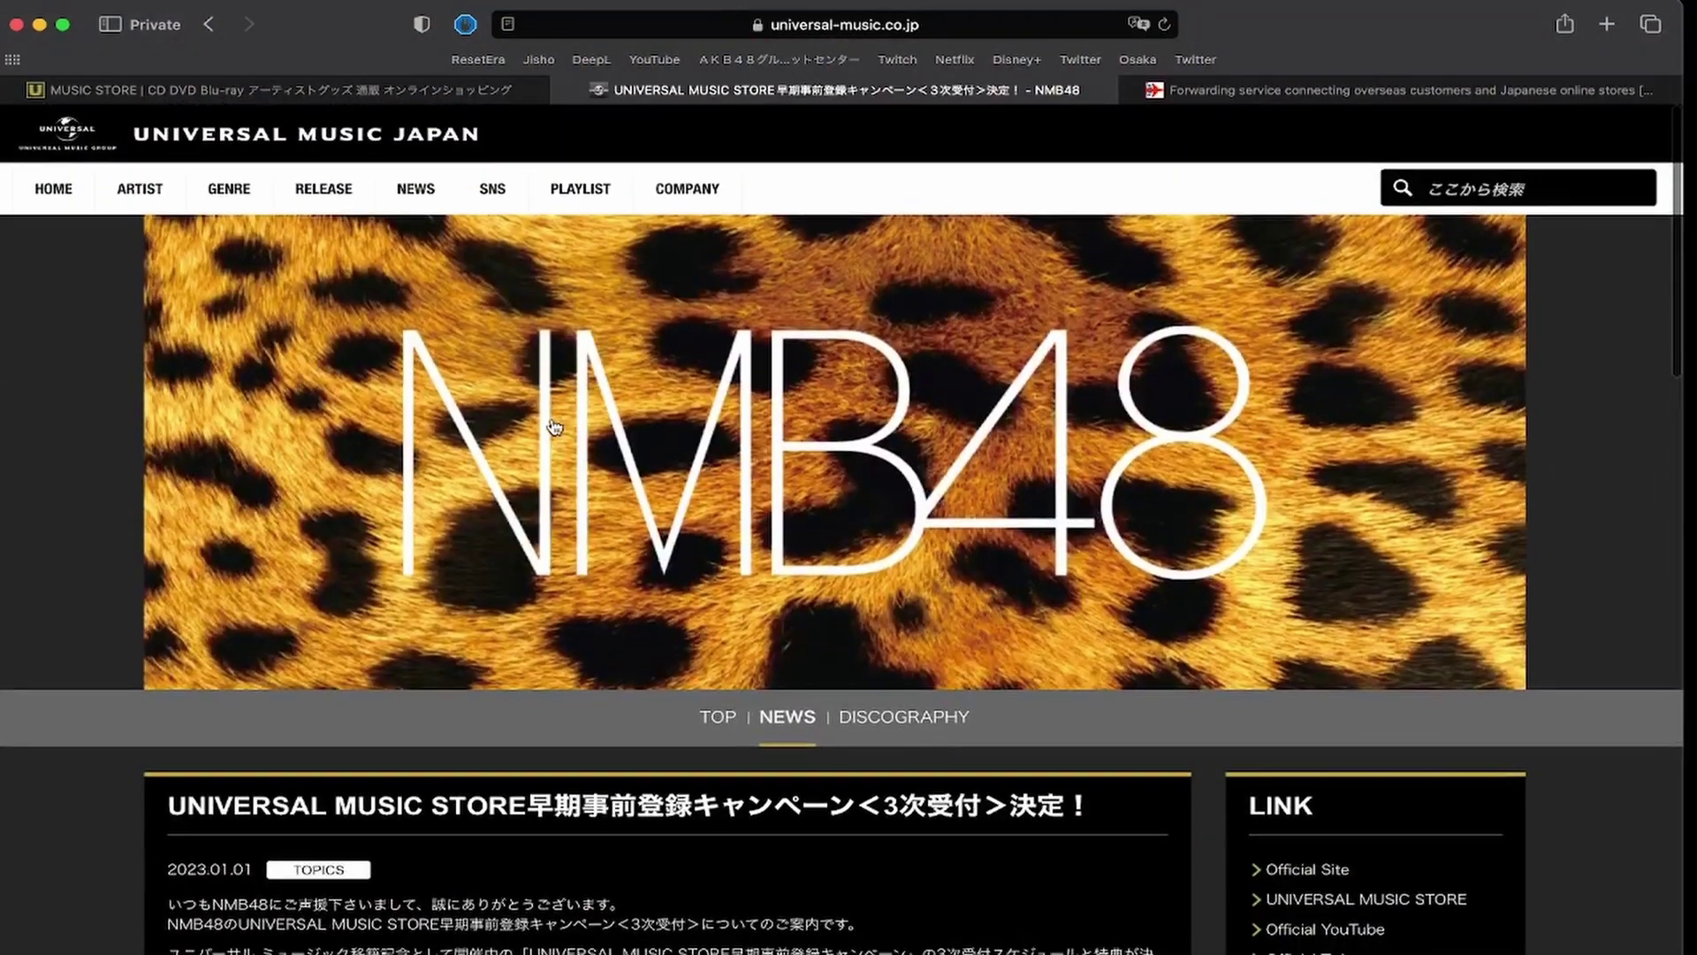
scroll(555, 425, down, 1)
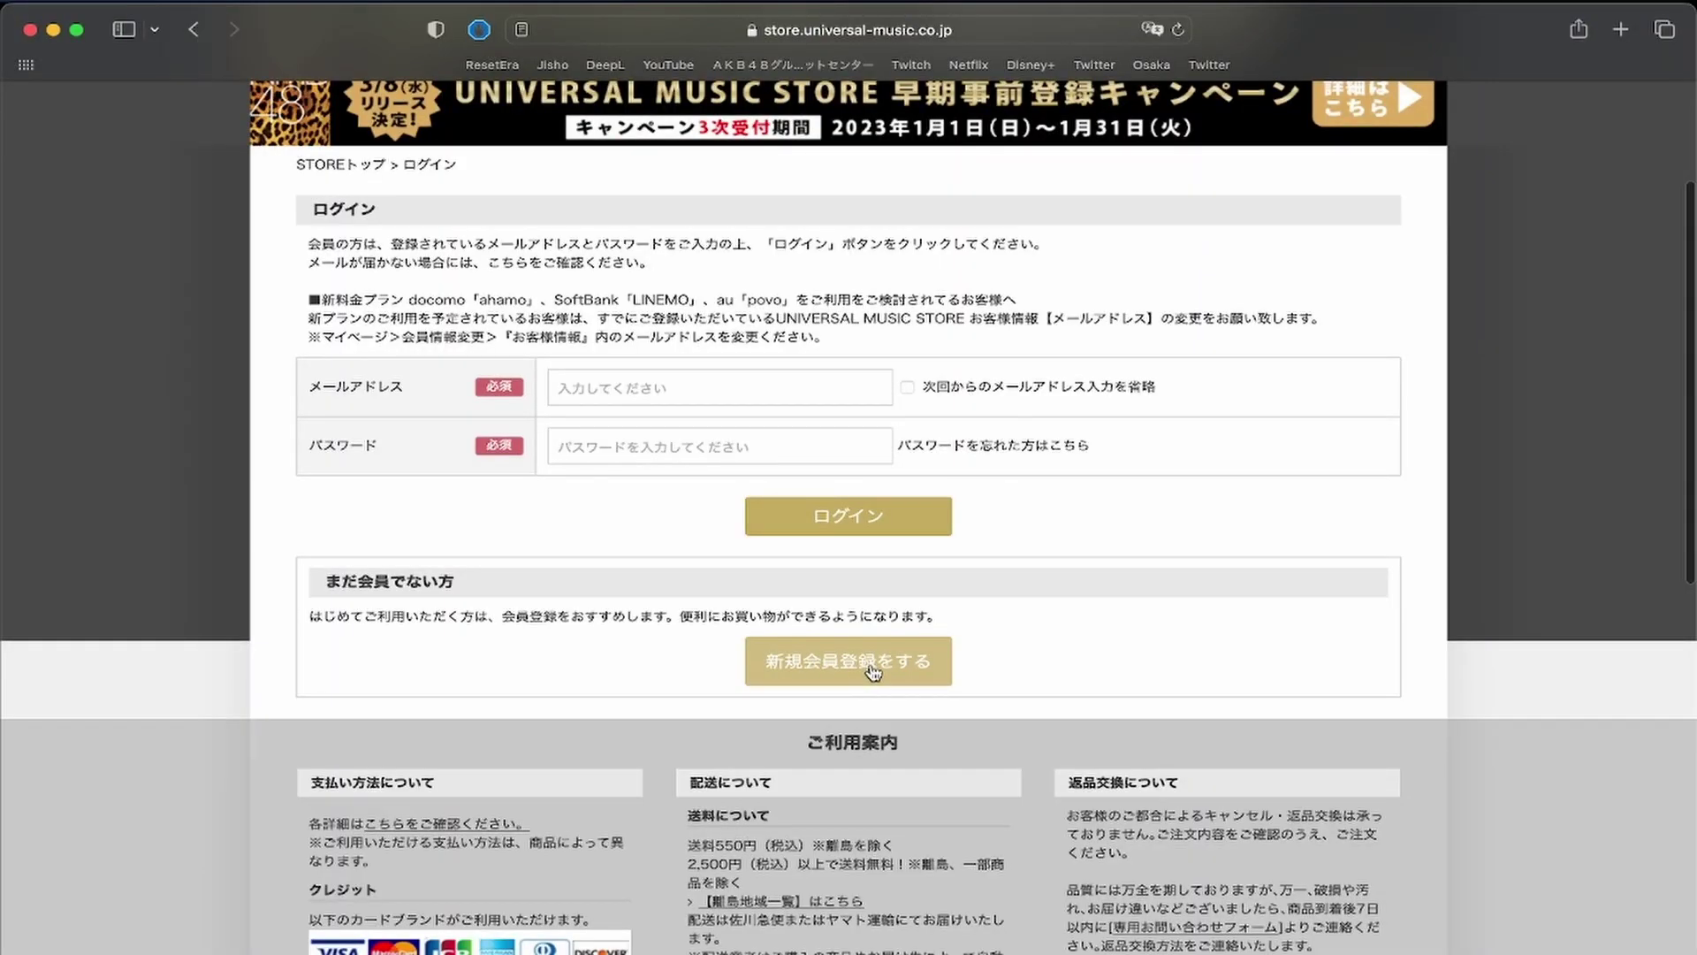
Start a new member registration and enter the surname and given name in roman letters.
click(871, 663)
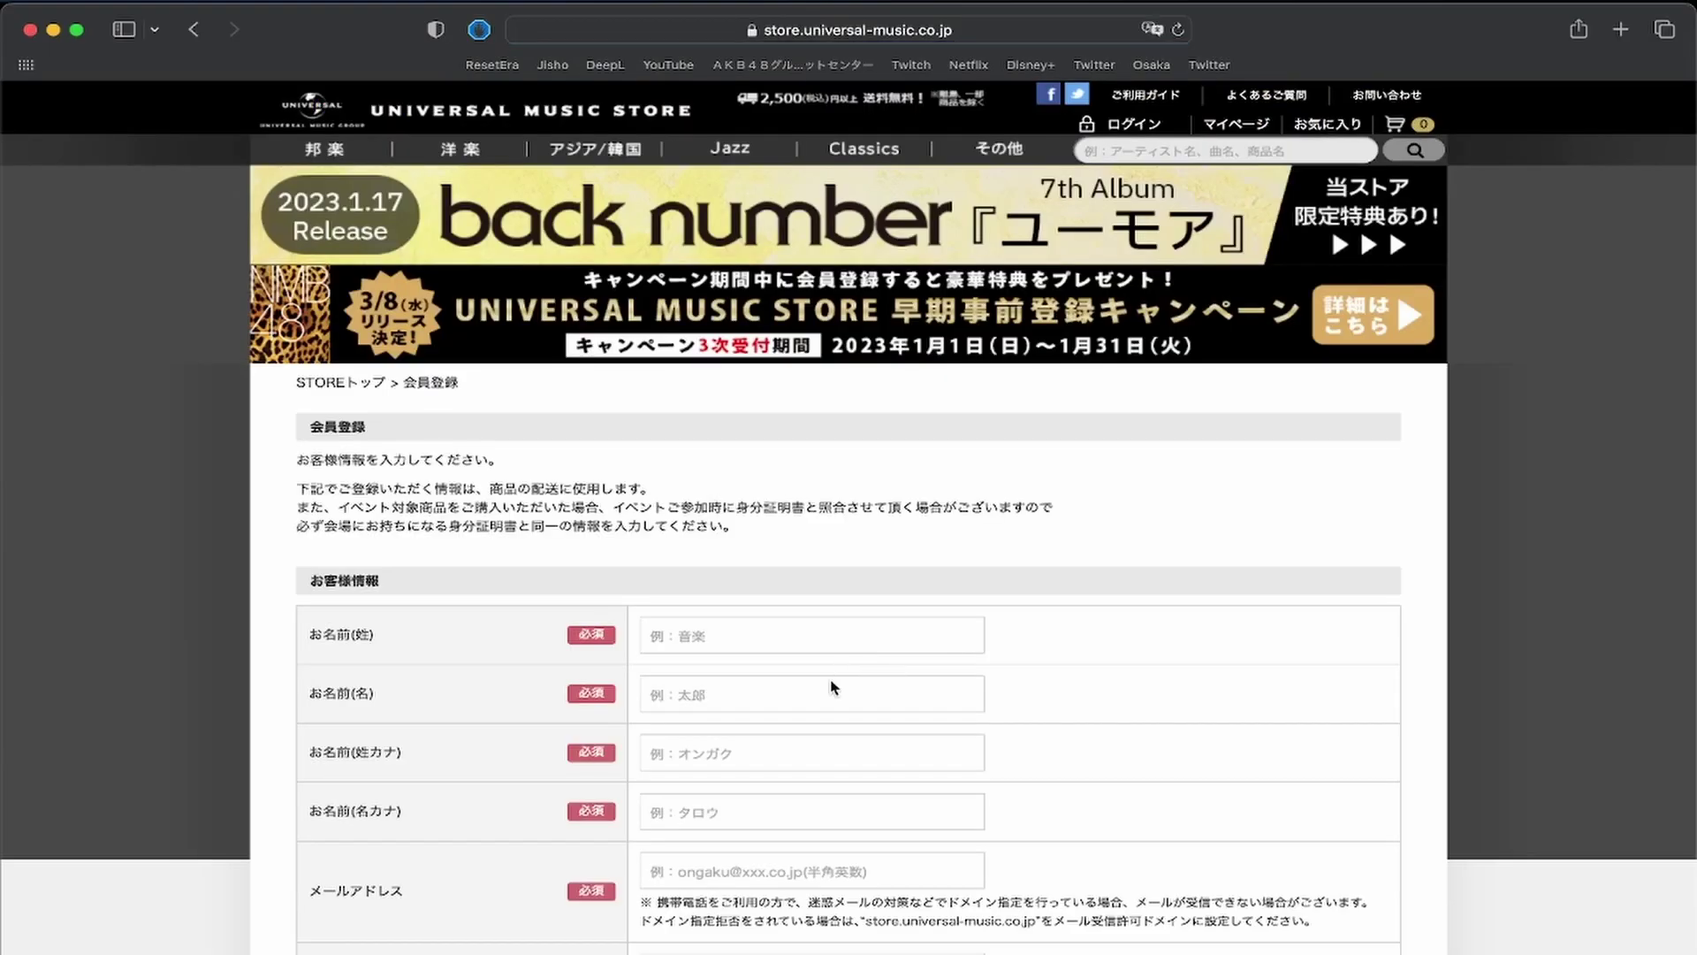
scroll(831, 686, down, 3)
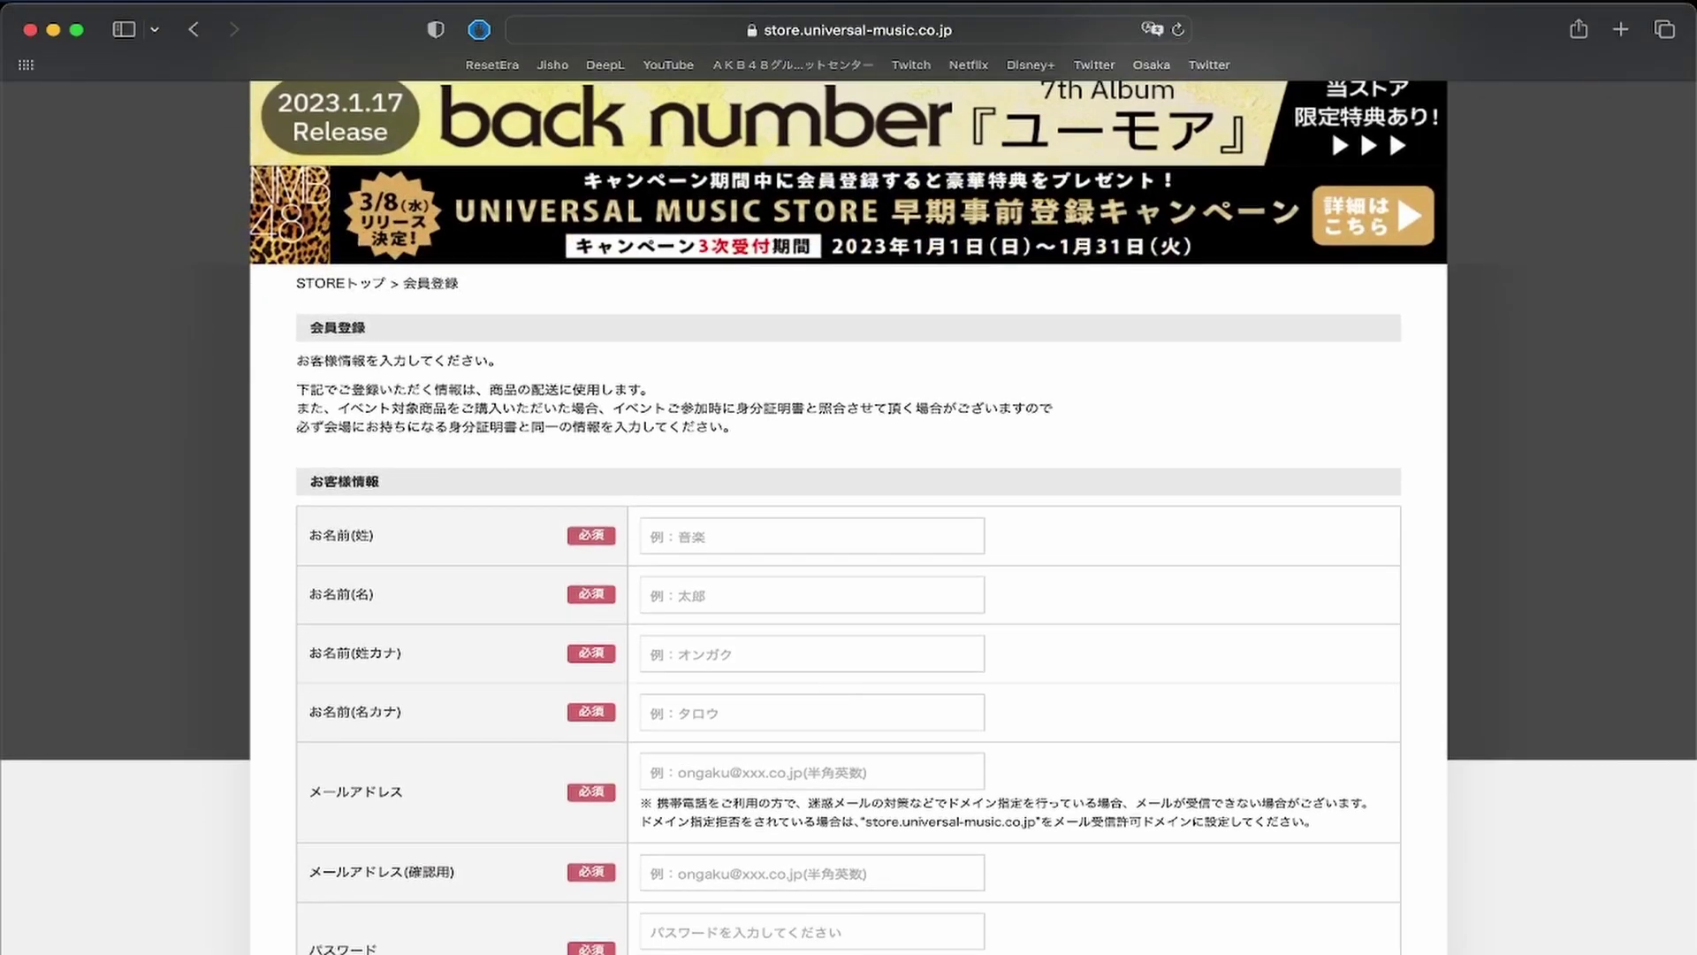
click(164, 879)
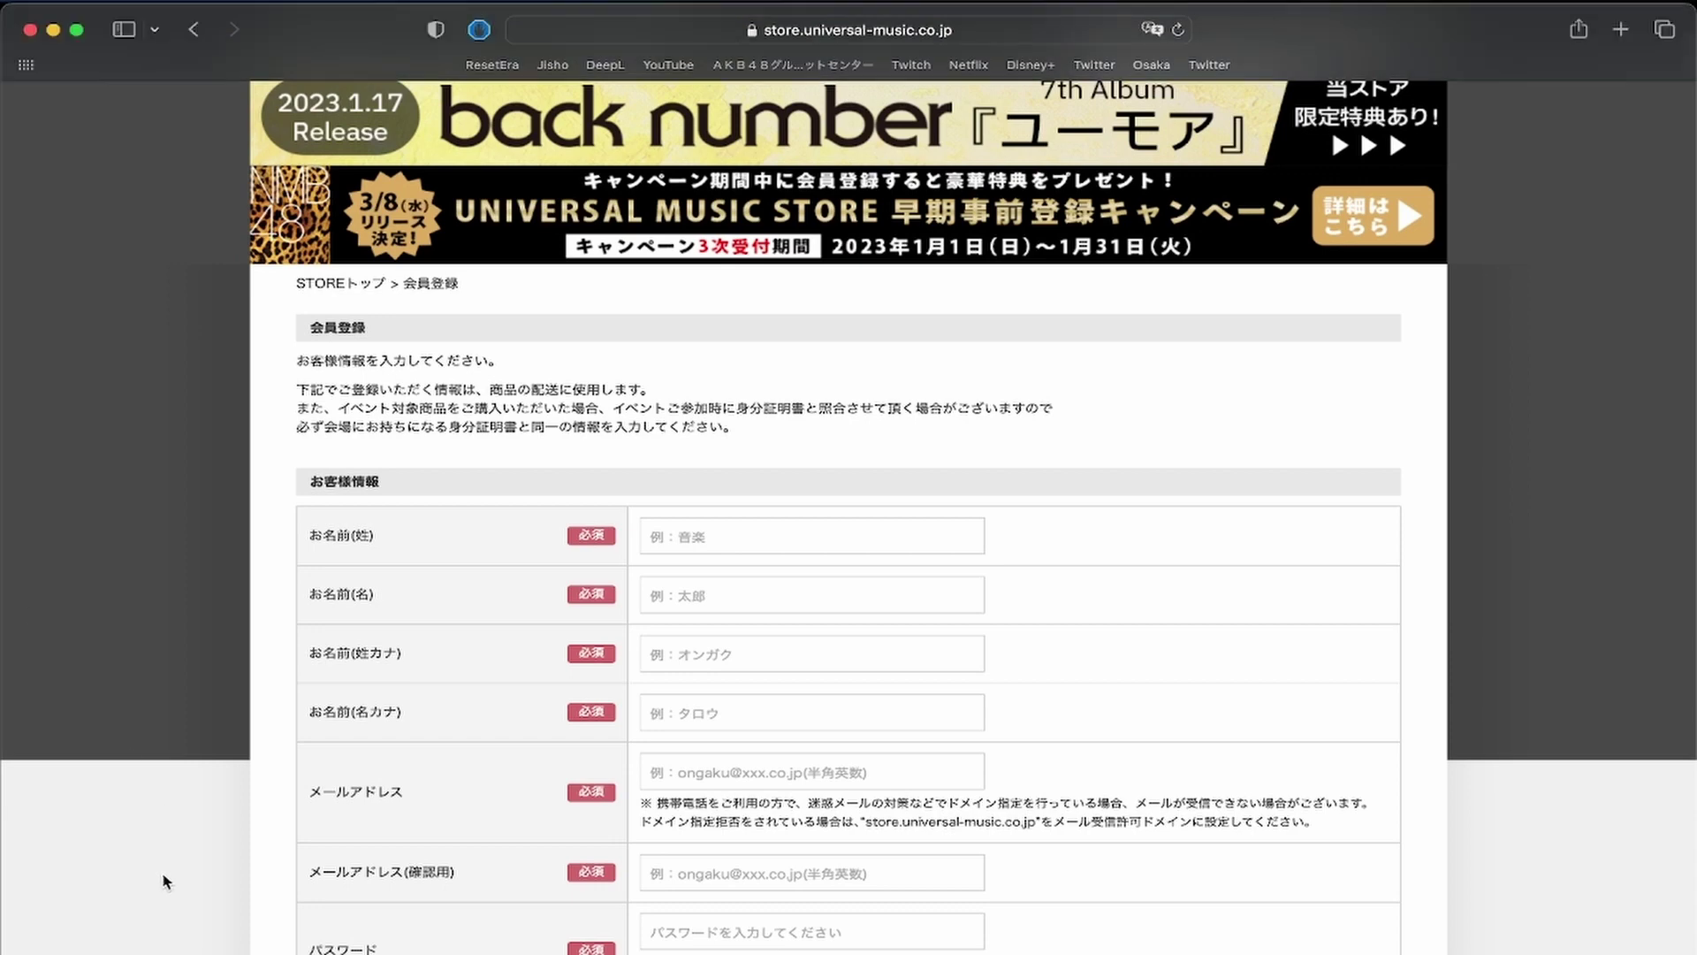
click(713, 537)
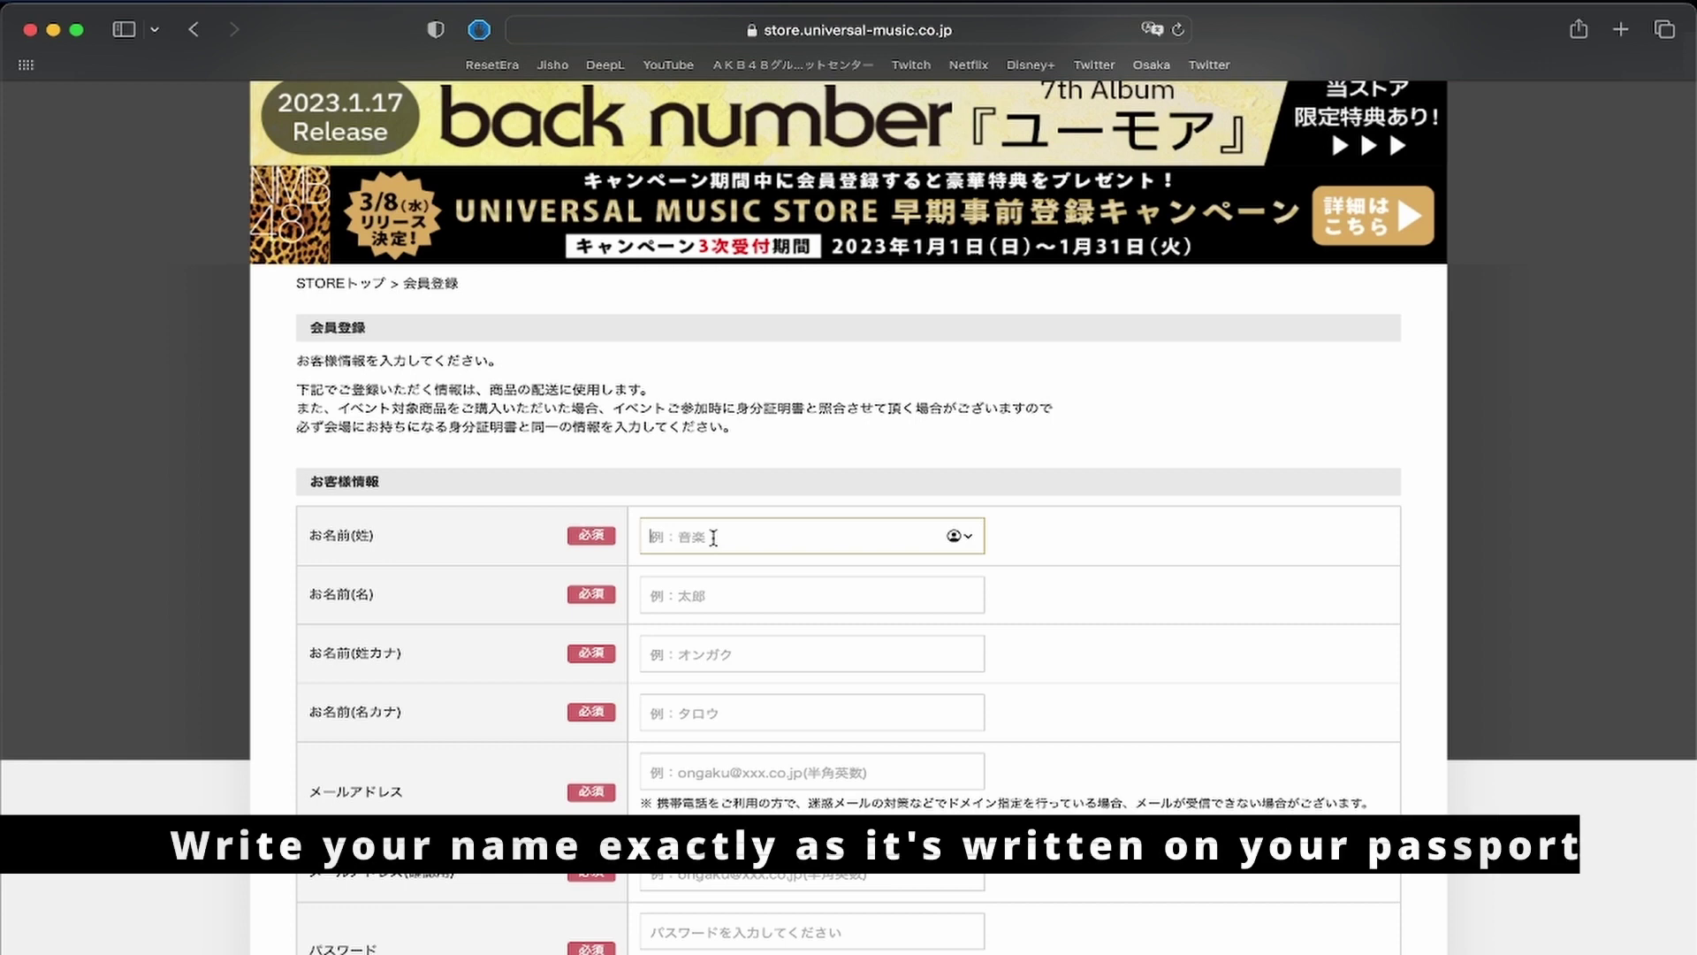
text(JABRO)
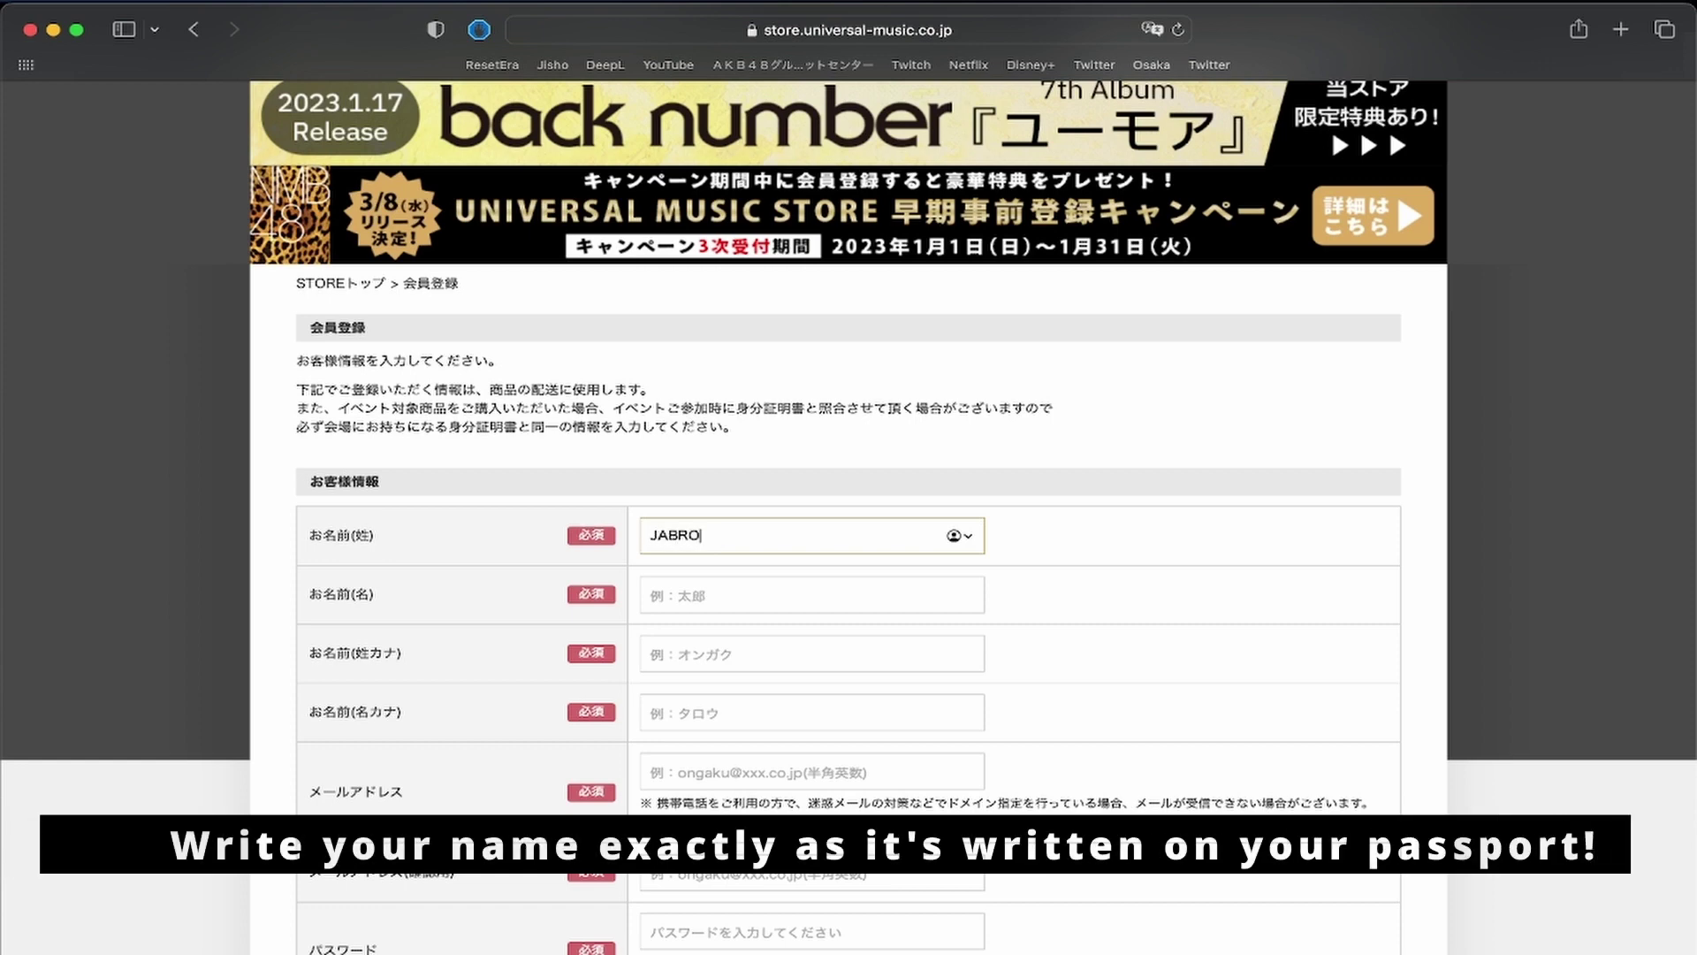
text(NI)
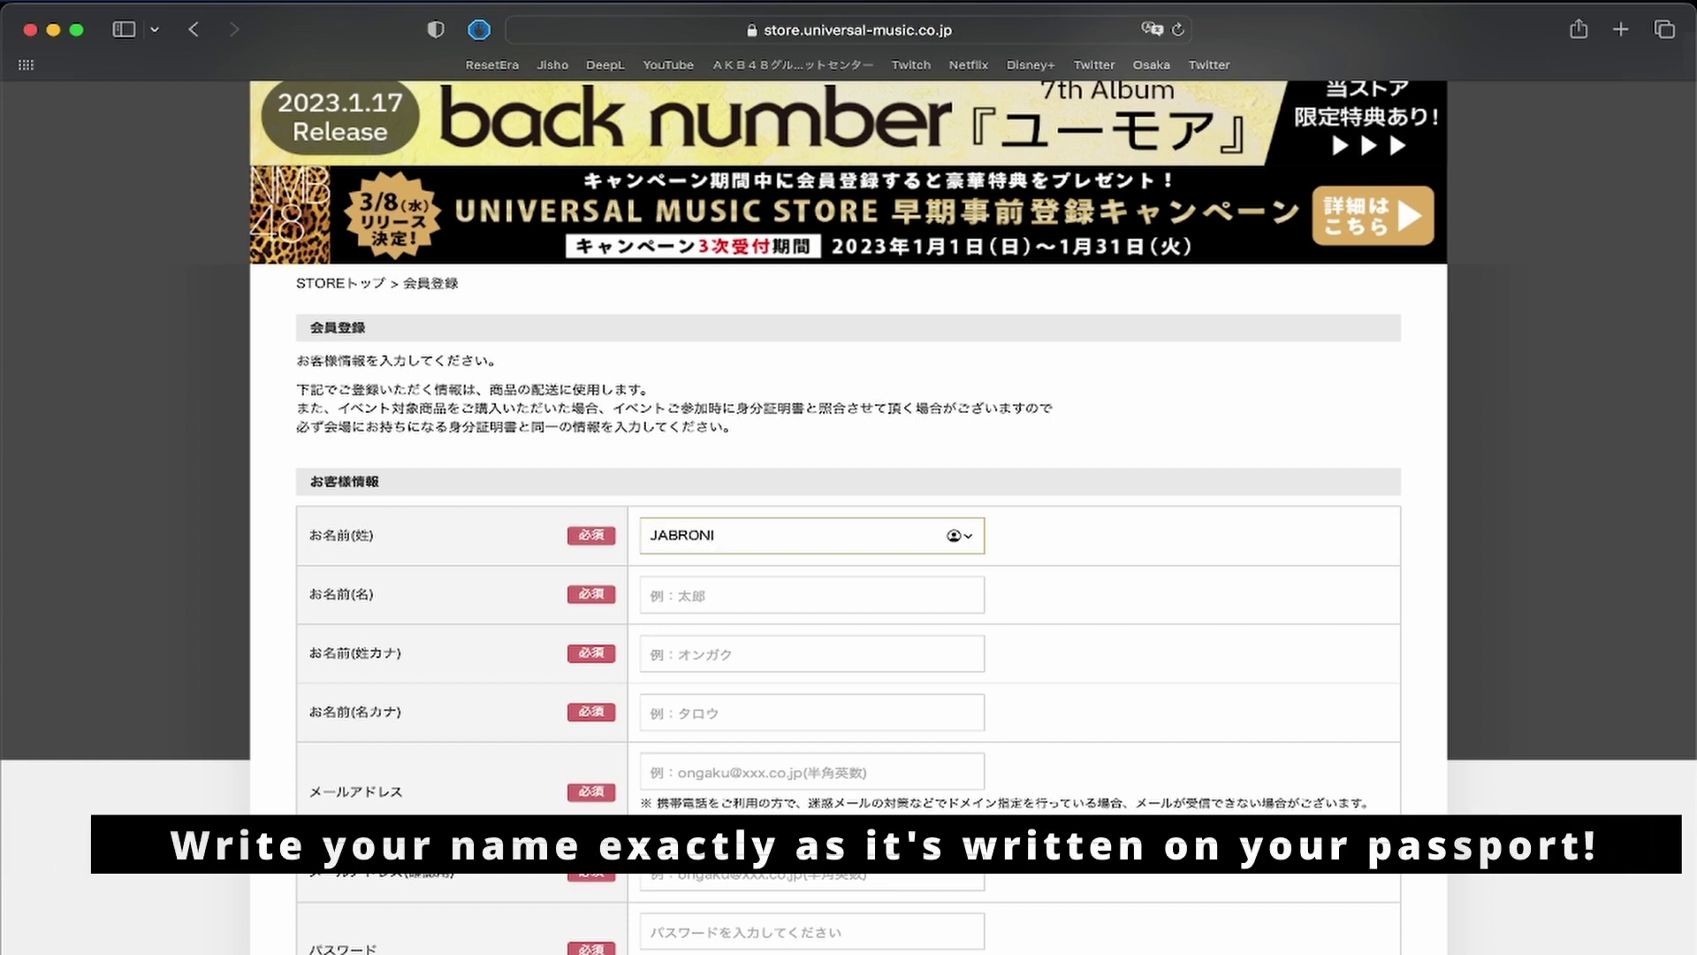
key(Tab)
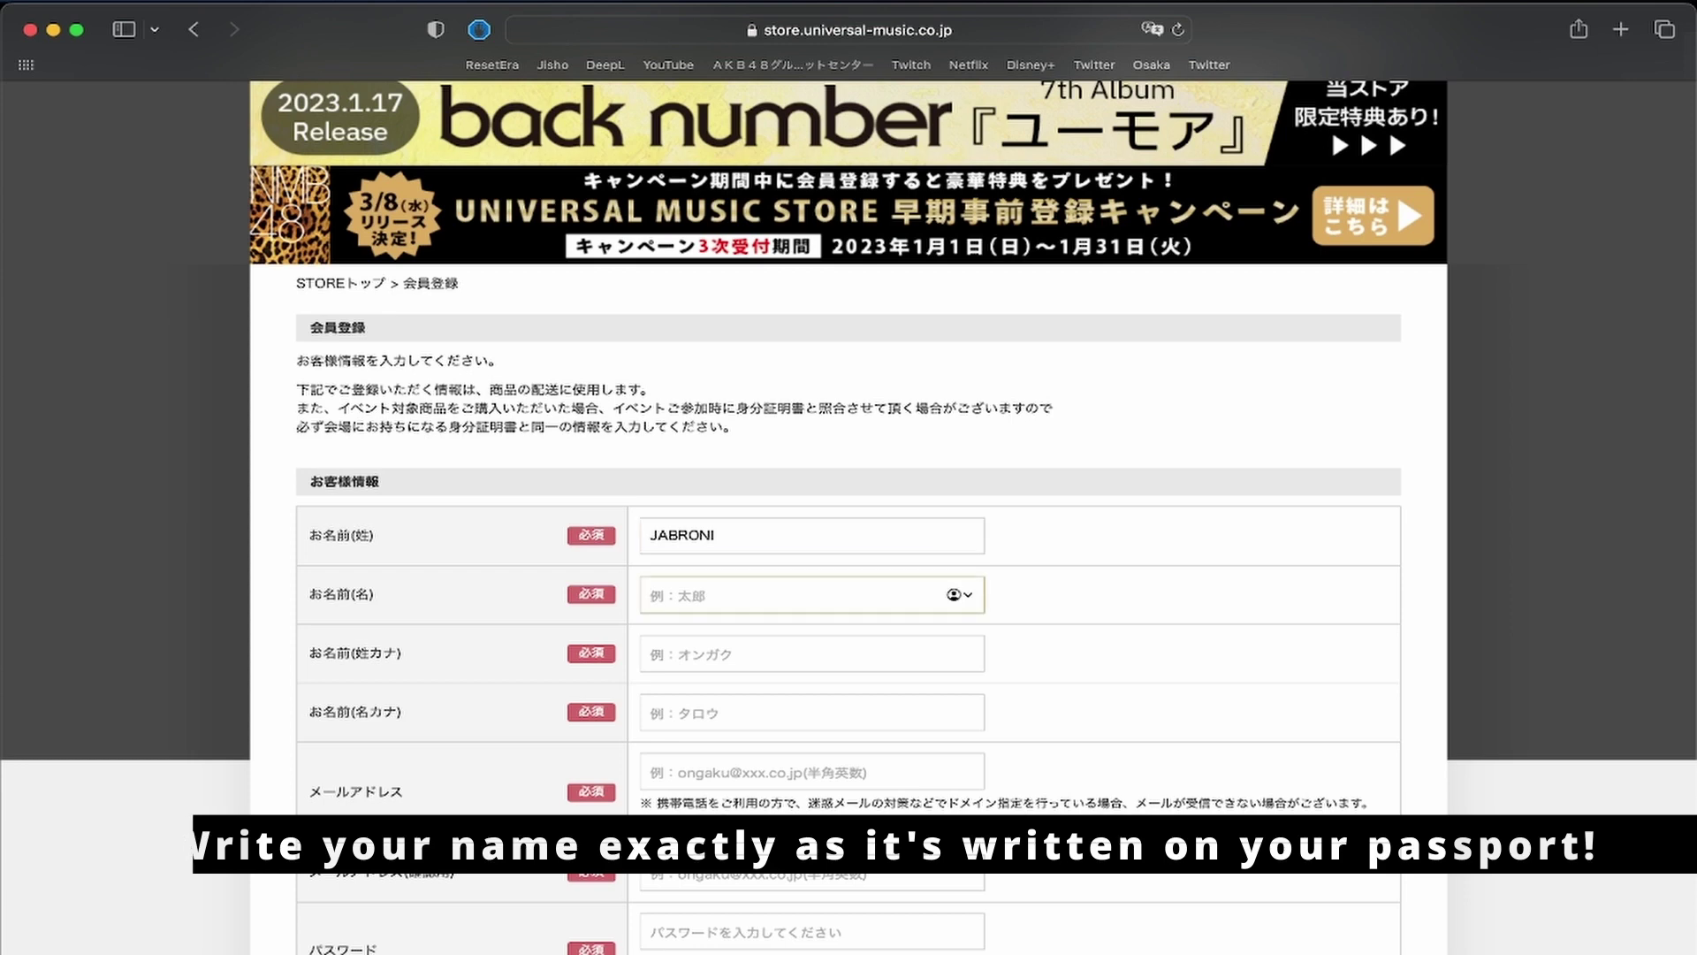
text(JACK)
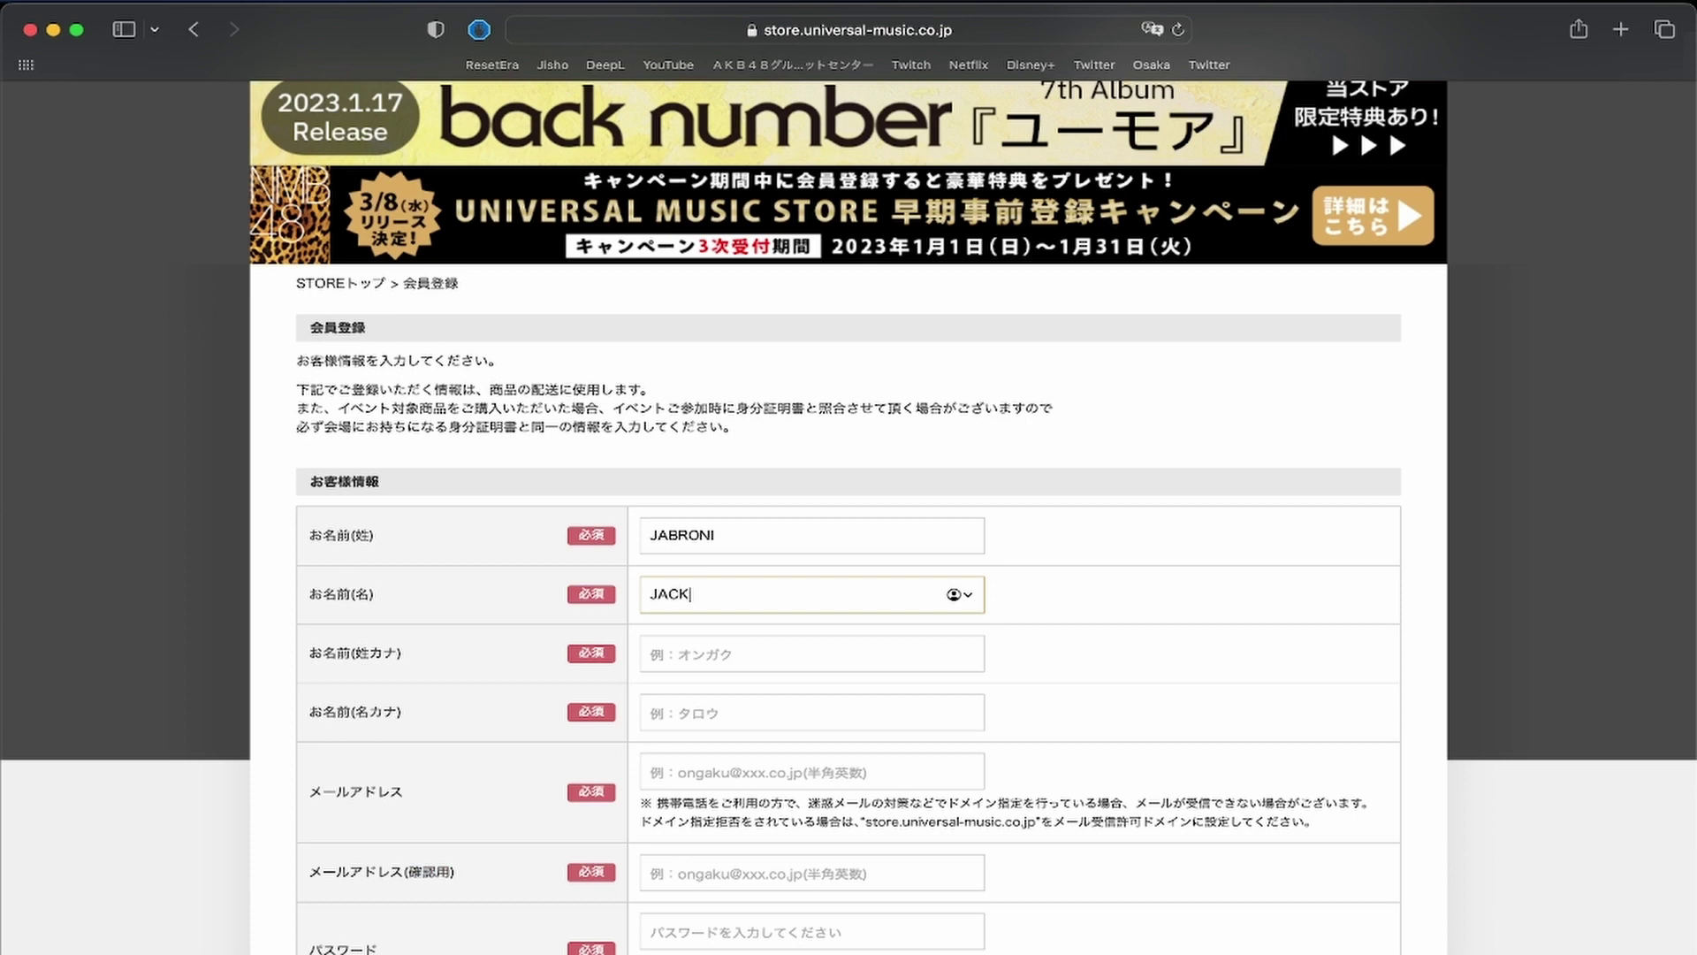
Enter the katakana readings for surname and given name, then the member's e-mail address.
key(Tab)
text(ジャブロニー)
key(Tab)
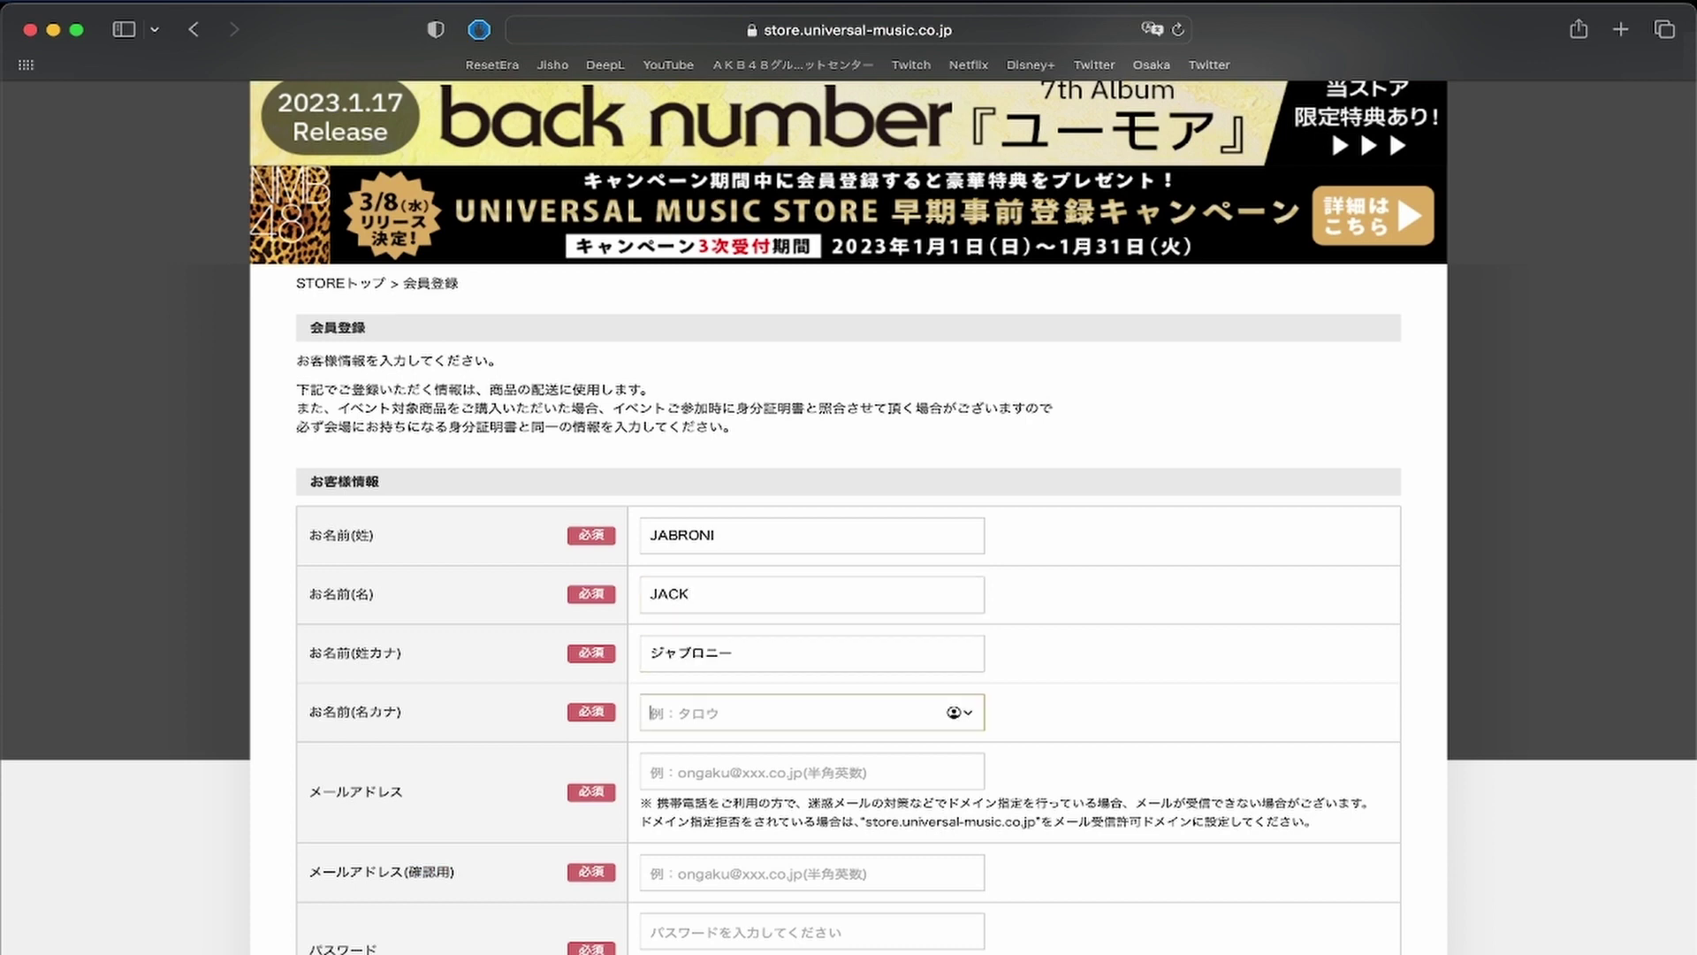
text(jac)
key(BackSpace)
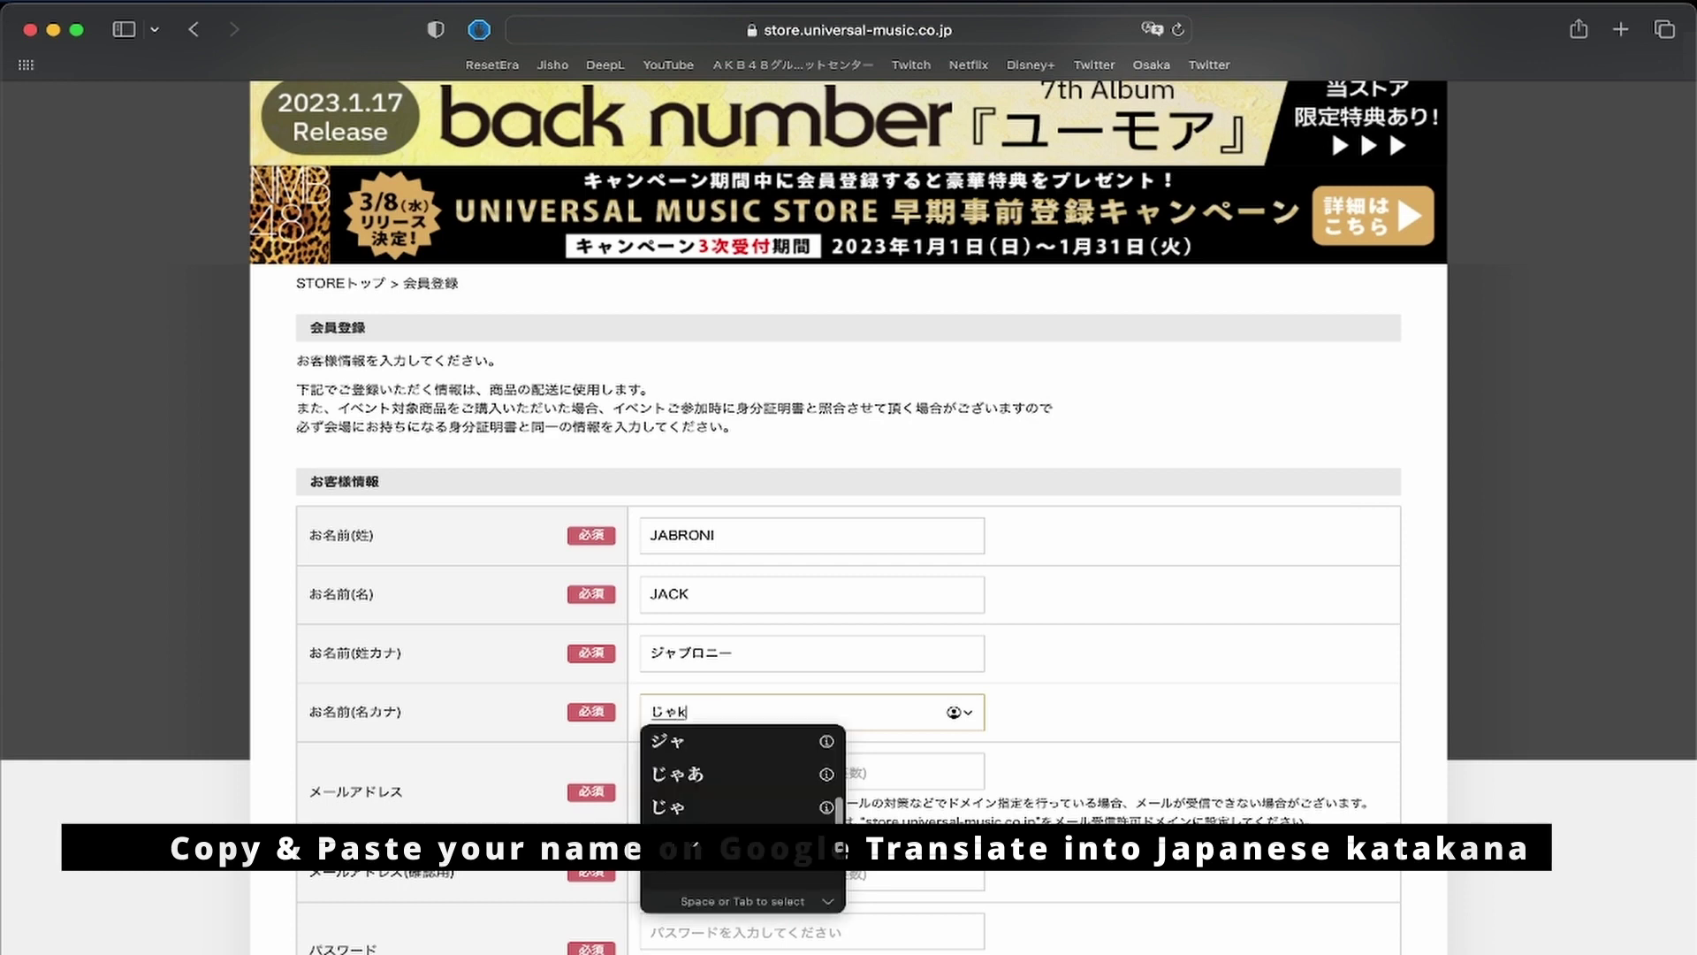
text(k)
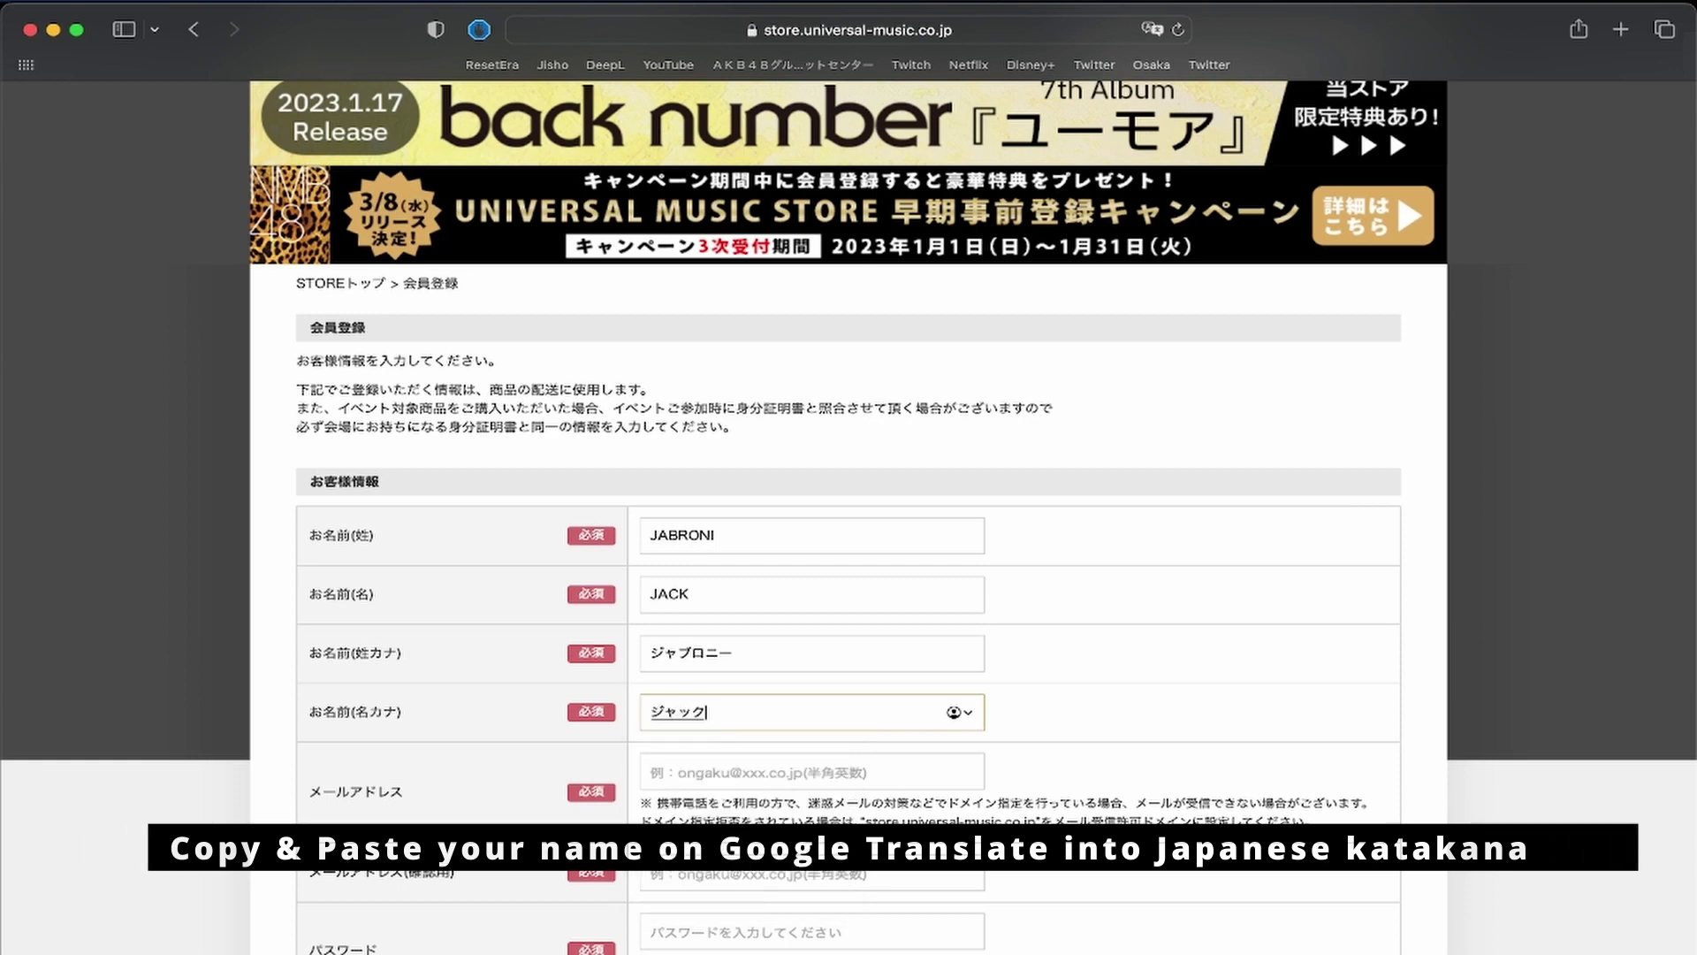
text(ku)
key(Return)
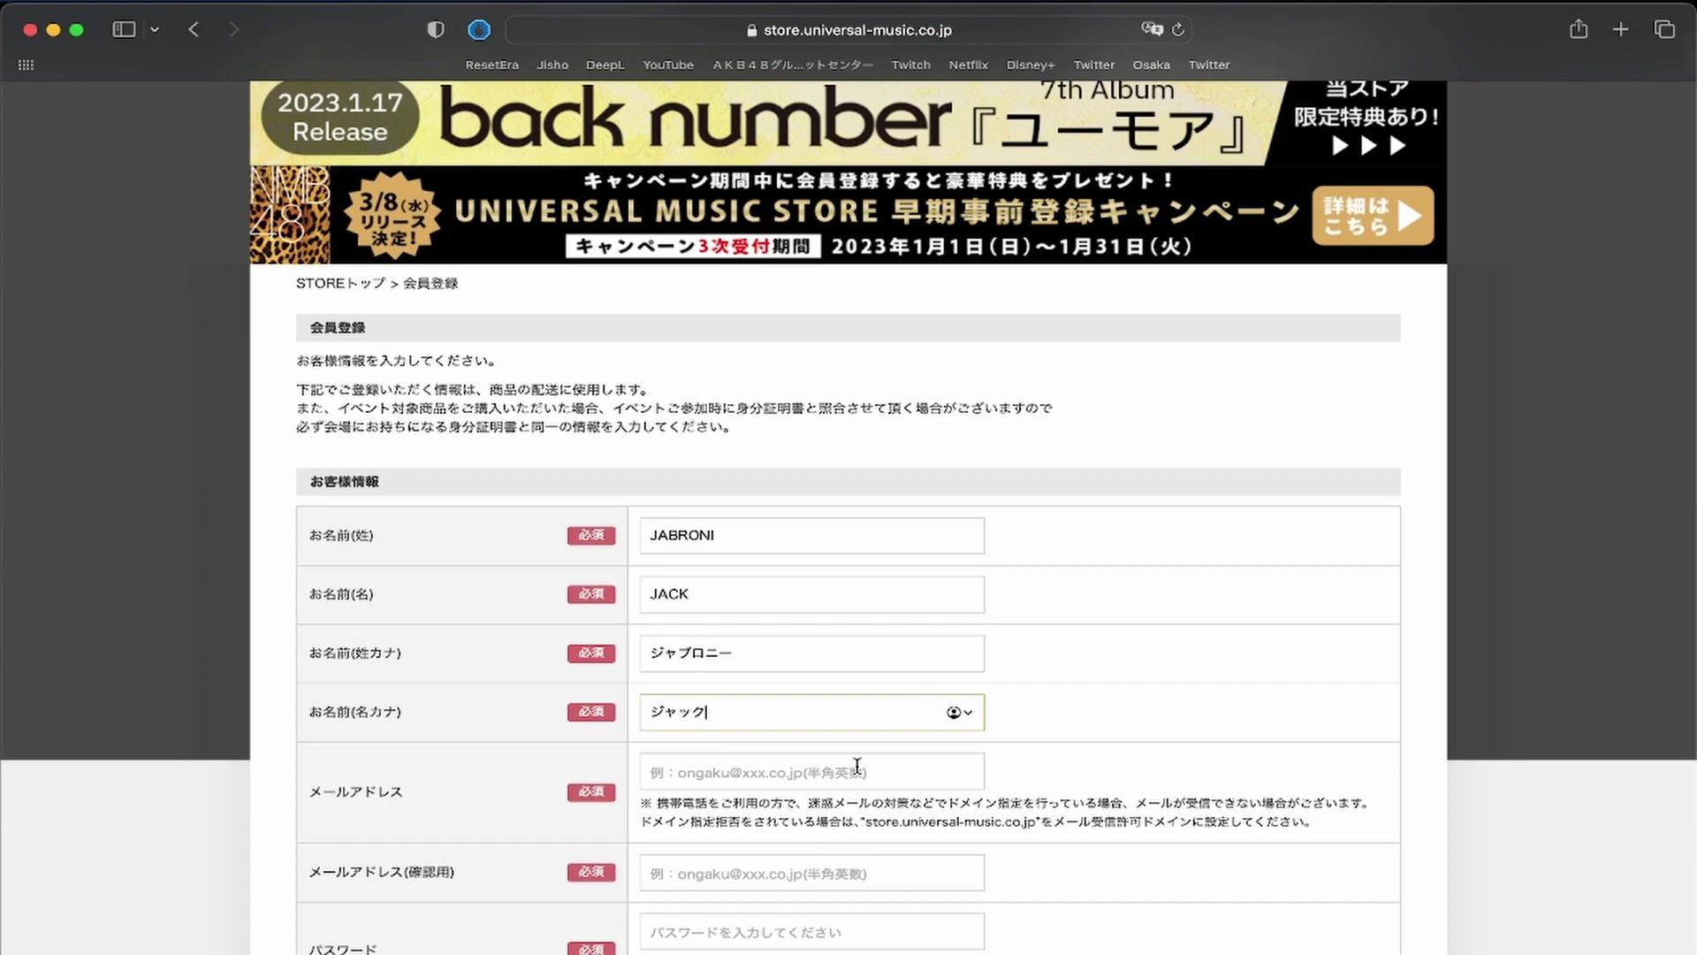
click(857, 765)
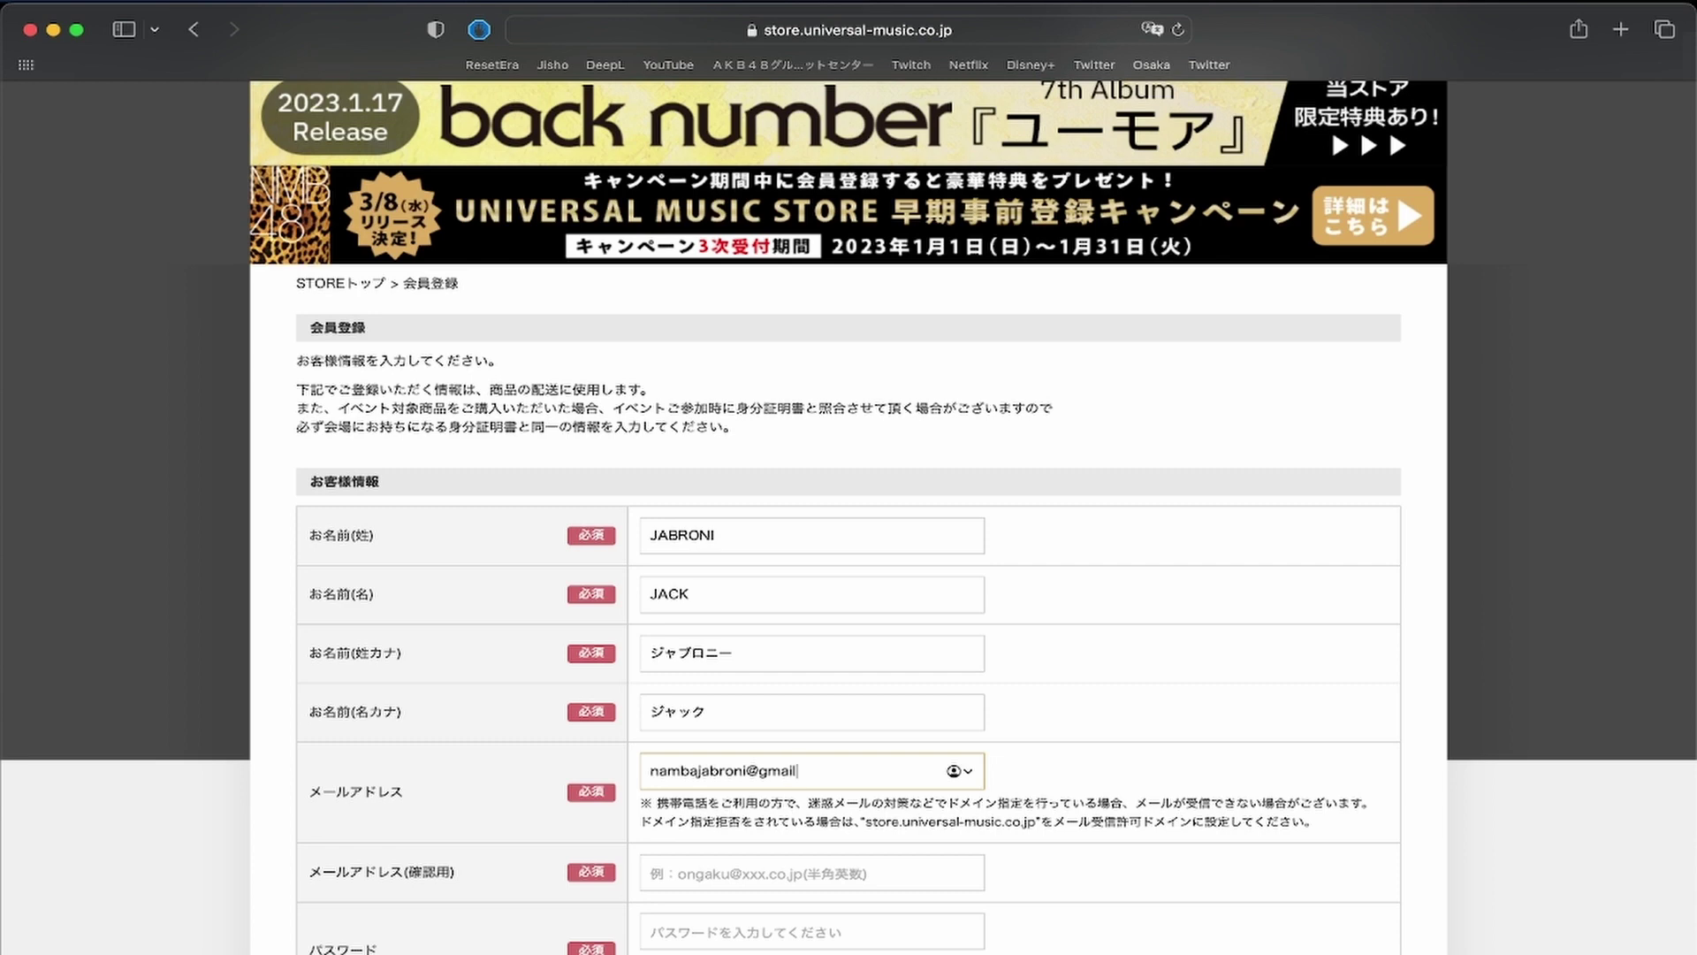
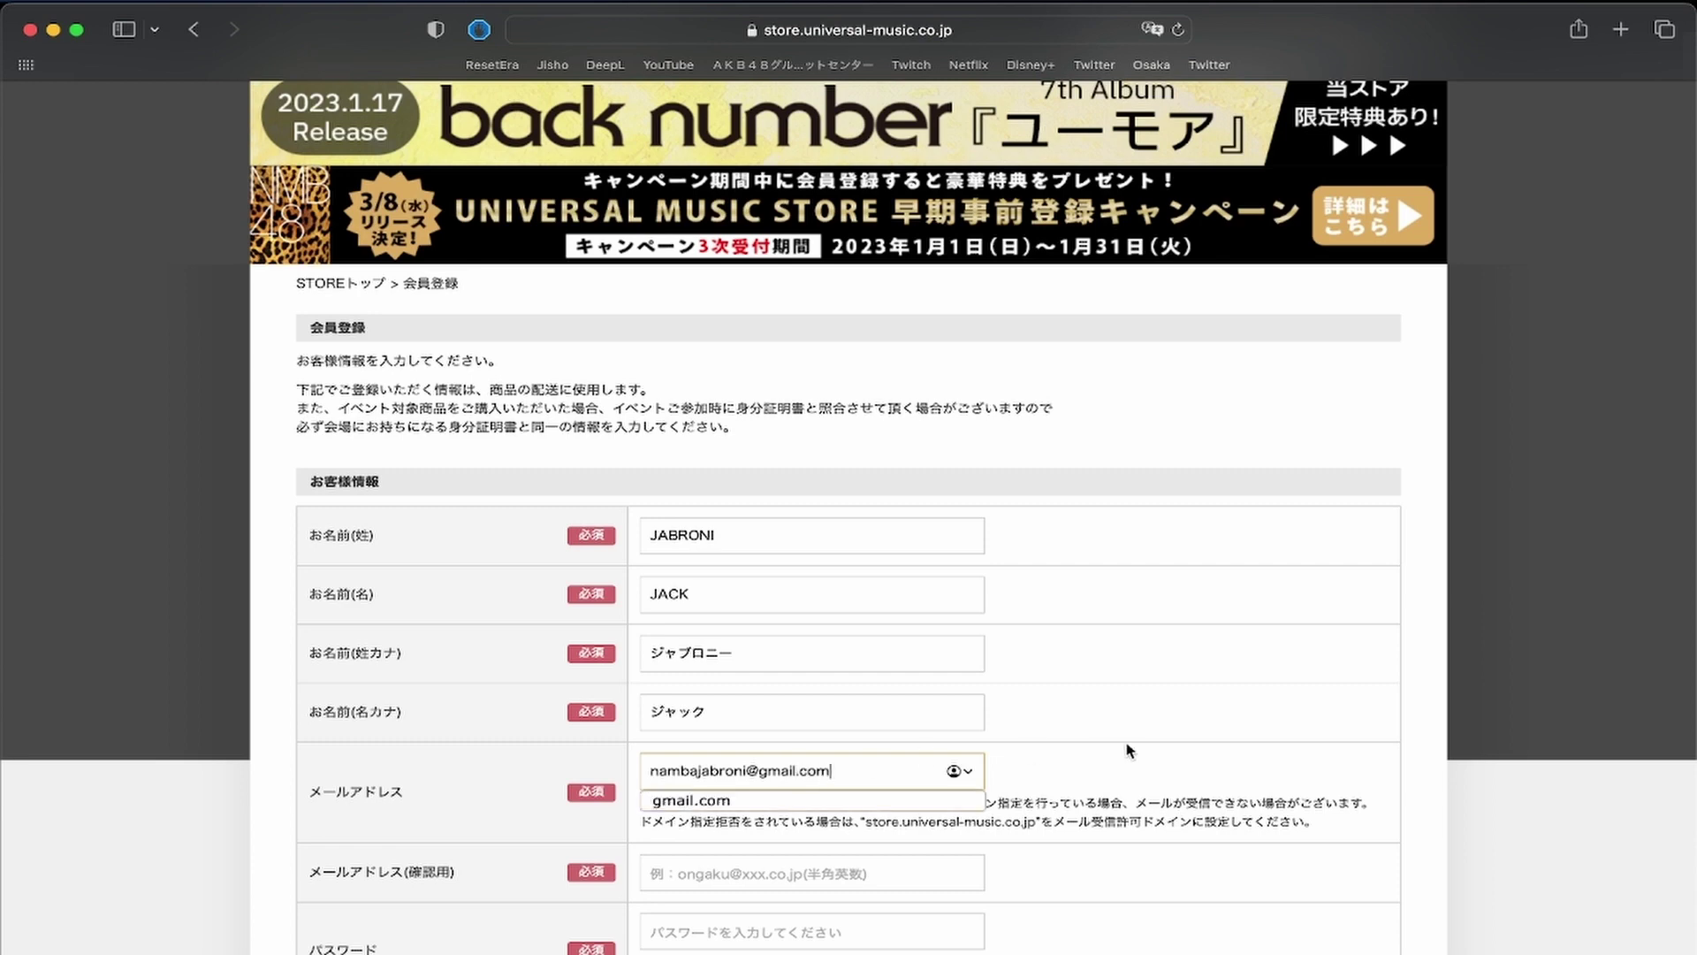
key(Tab)
Paste the confirmation e-mail and enter the account password in both password fields.
key(super+v)
scroll(1127, 619, down, 5)
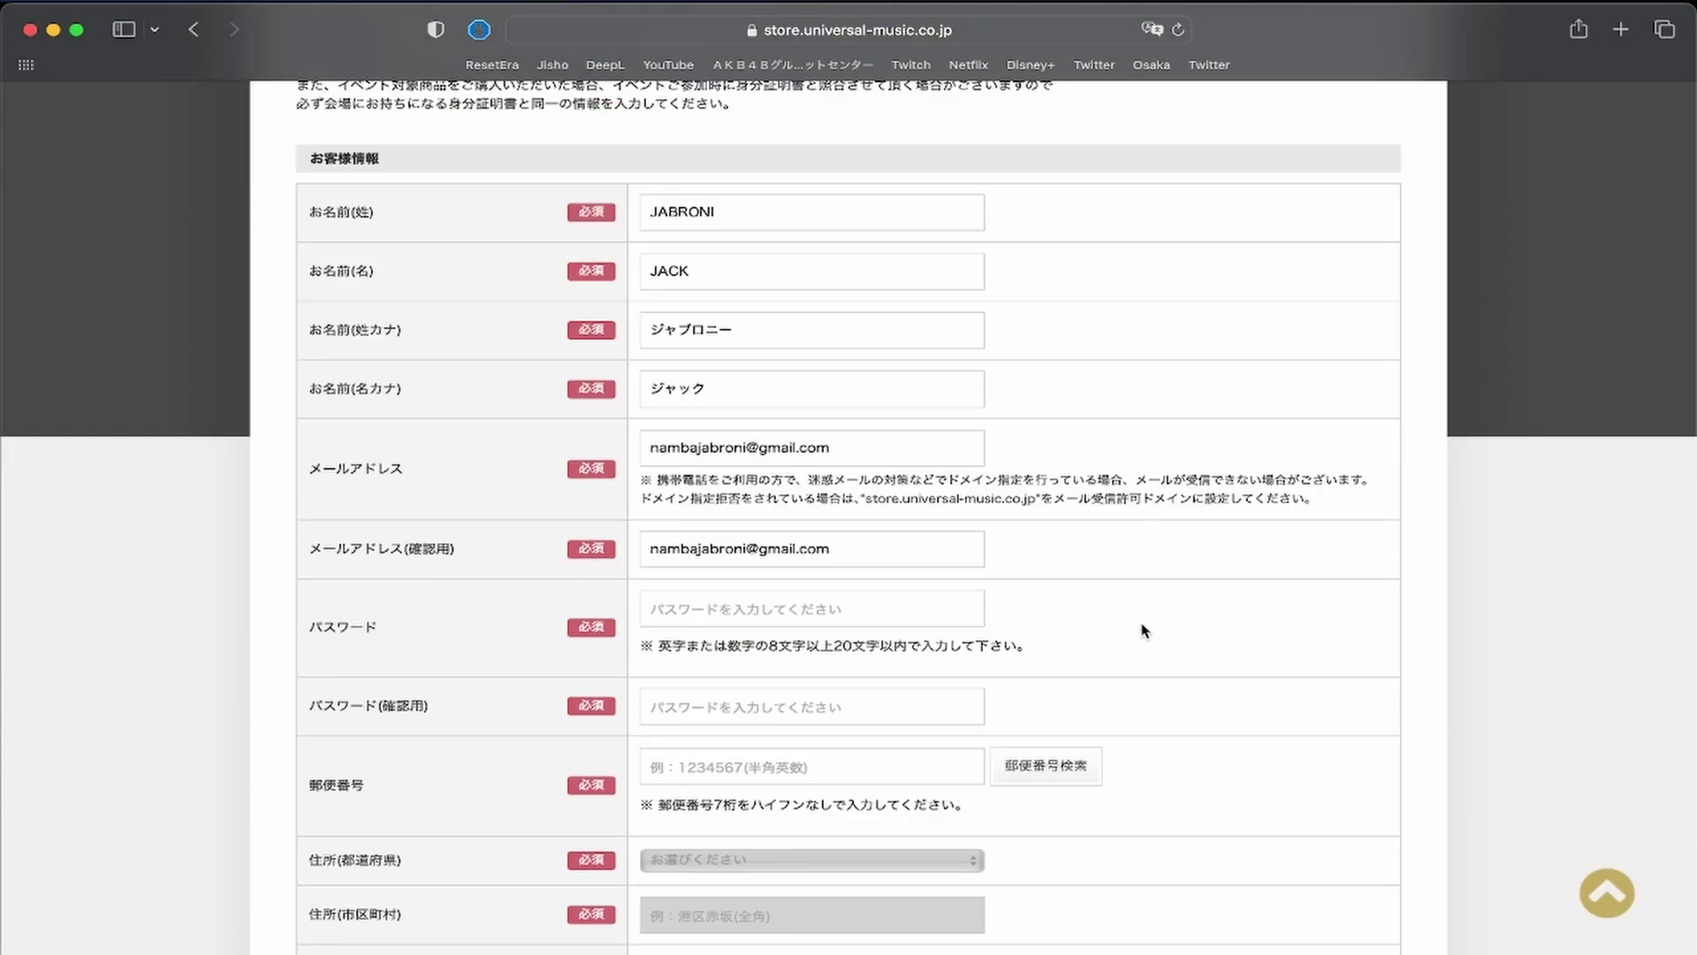
scroll(871, 600, down, 2)
click(680, 504)
text(•)
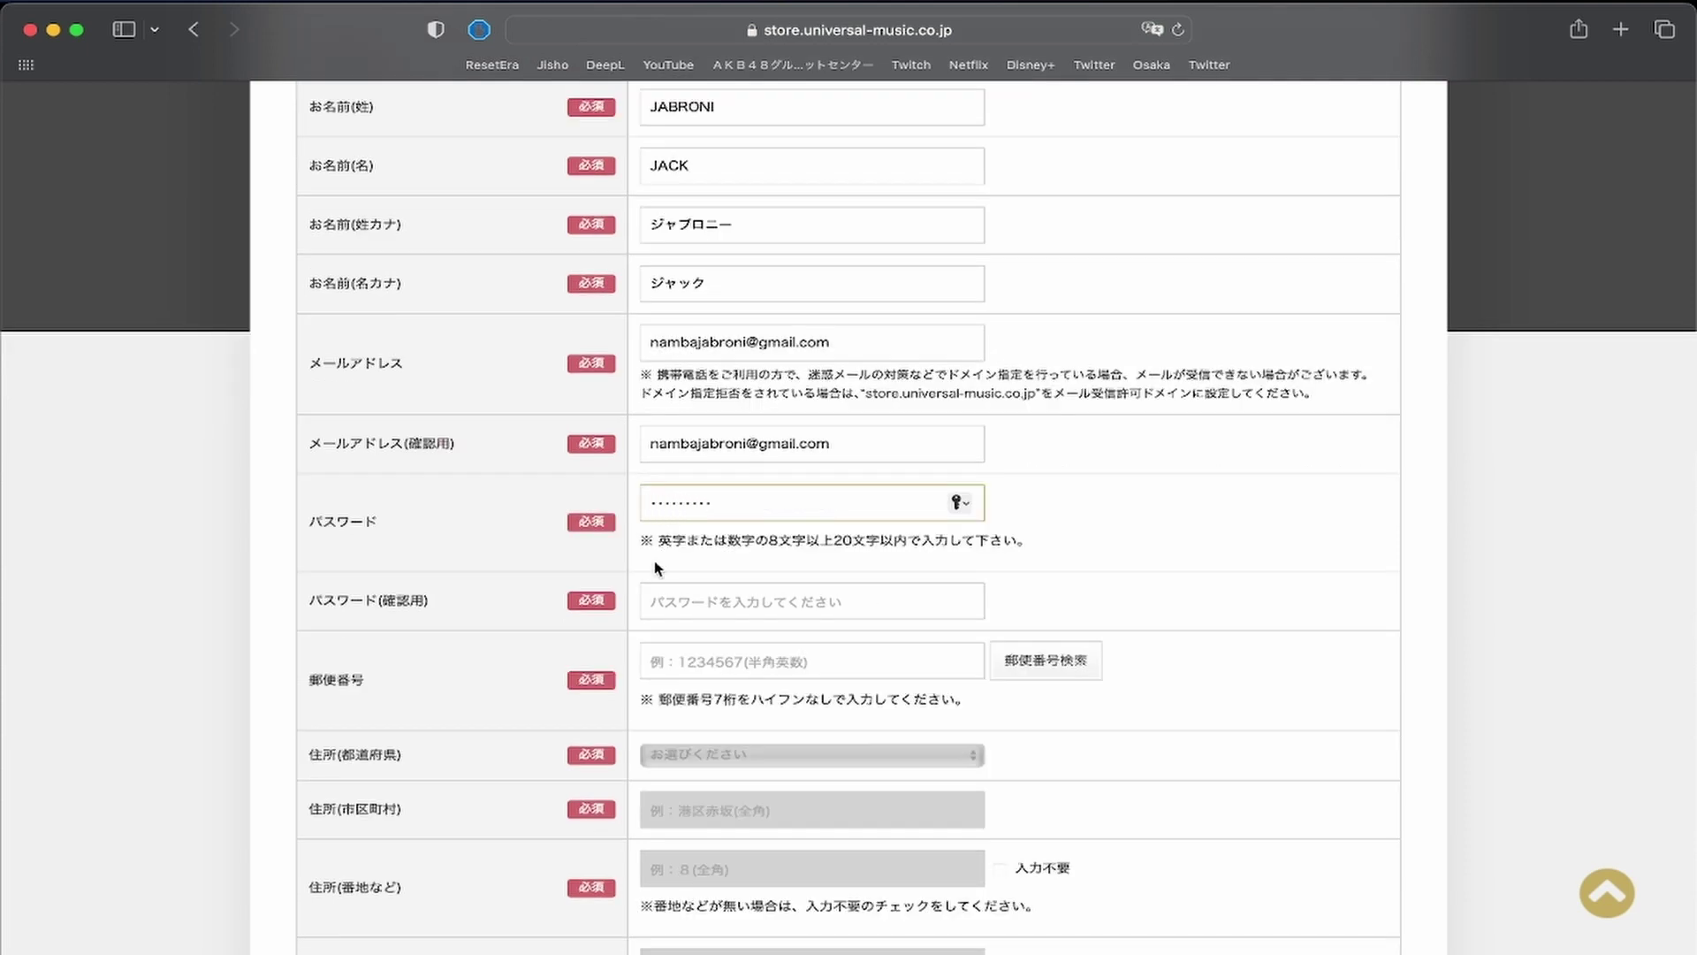
click(661, 593)
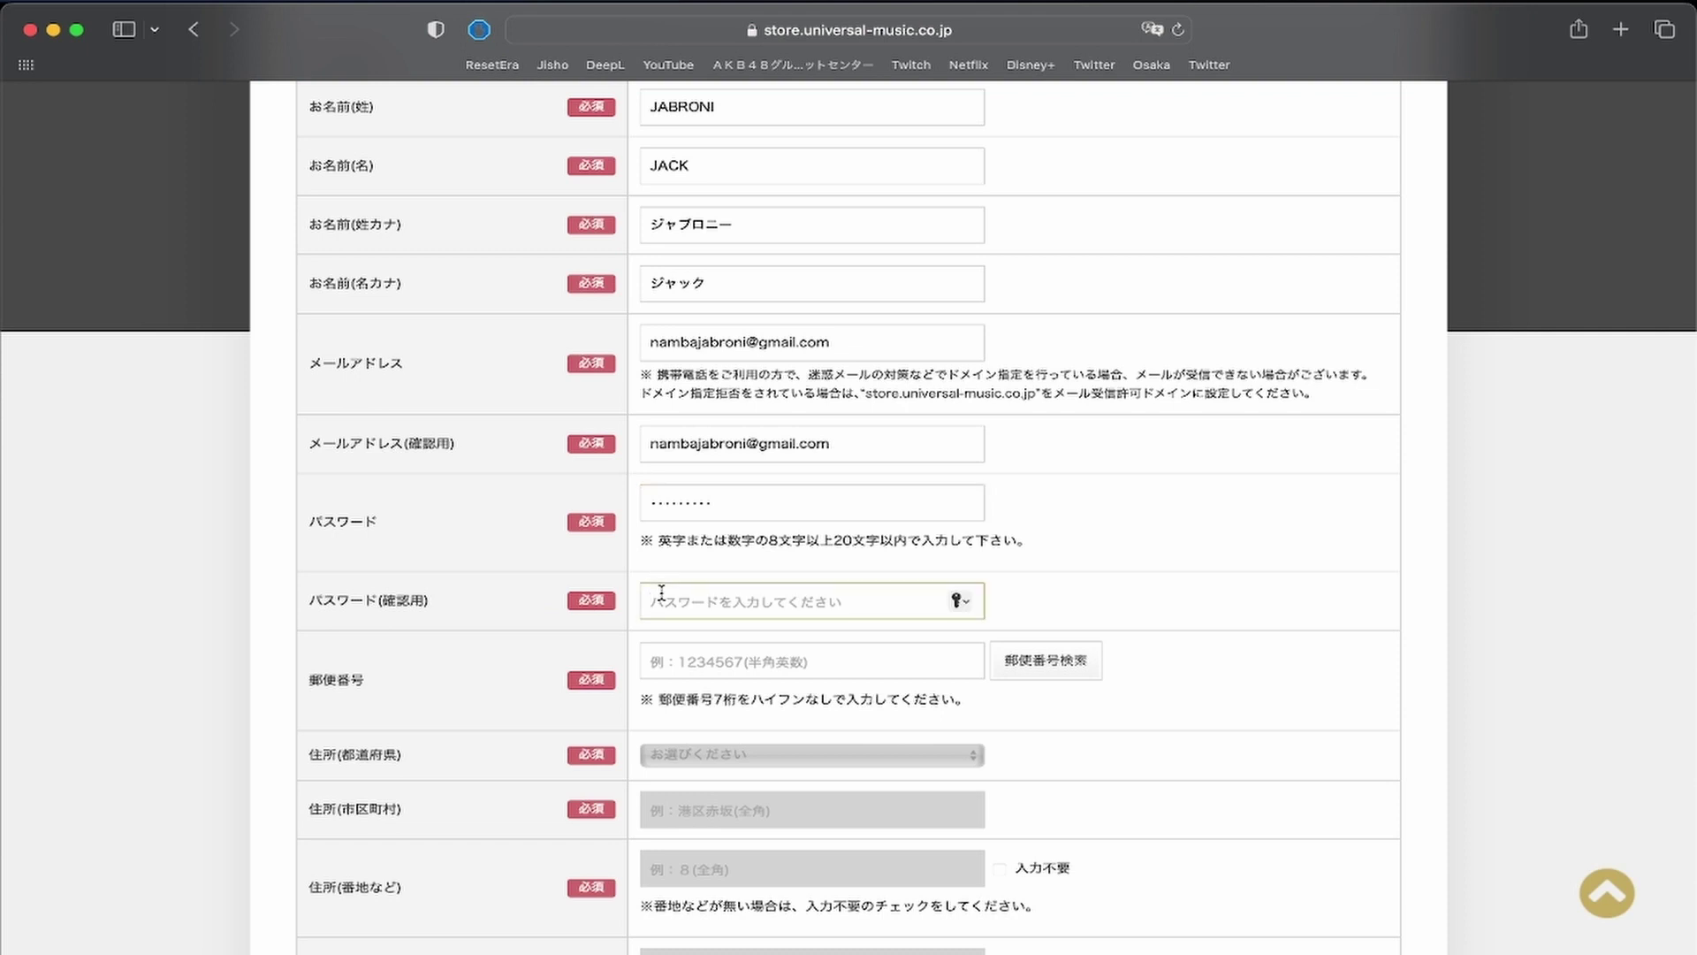
text(•)
click(1087, 547)
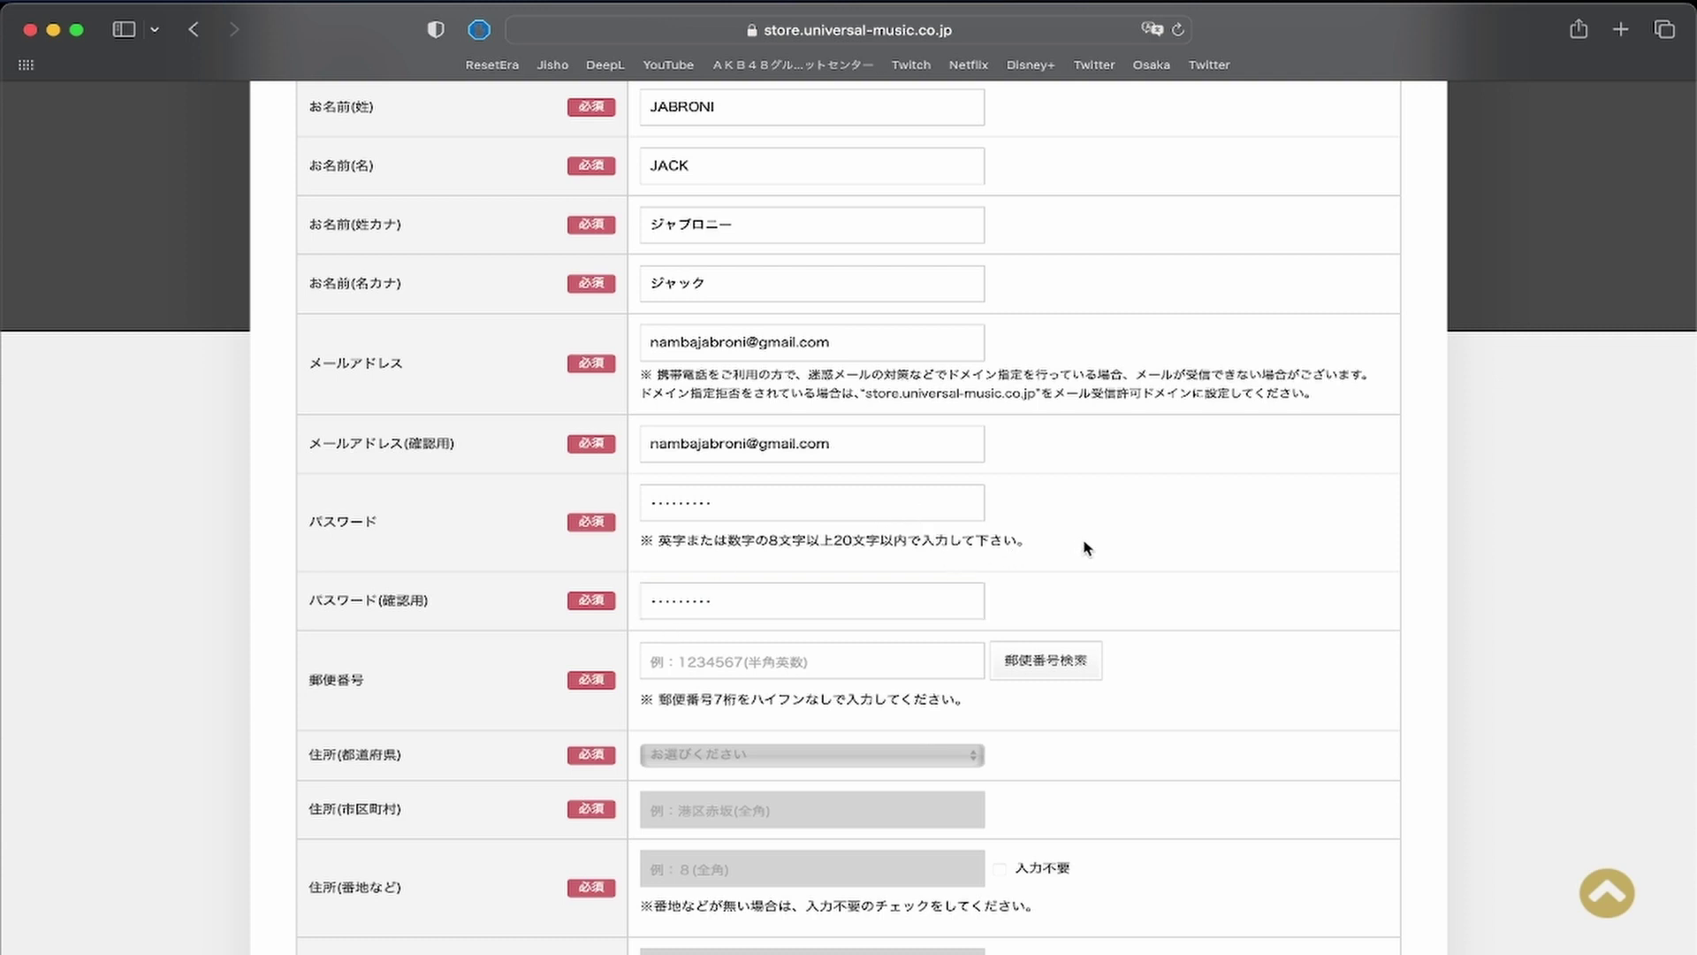
scroll(1087, 547, down, 5)
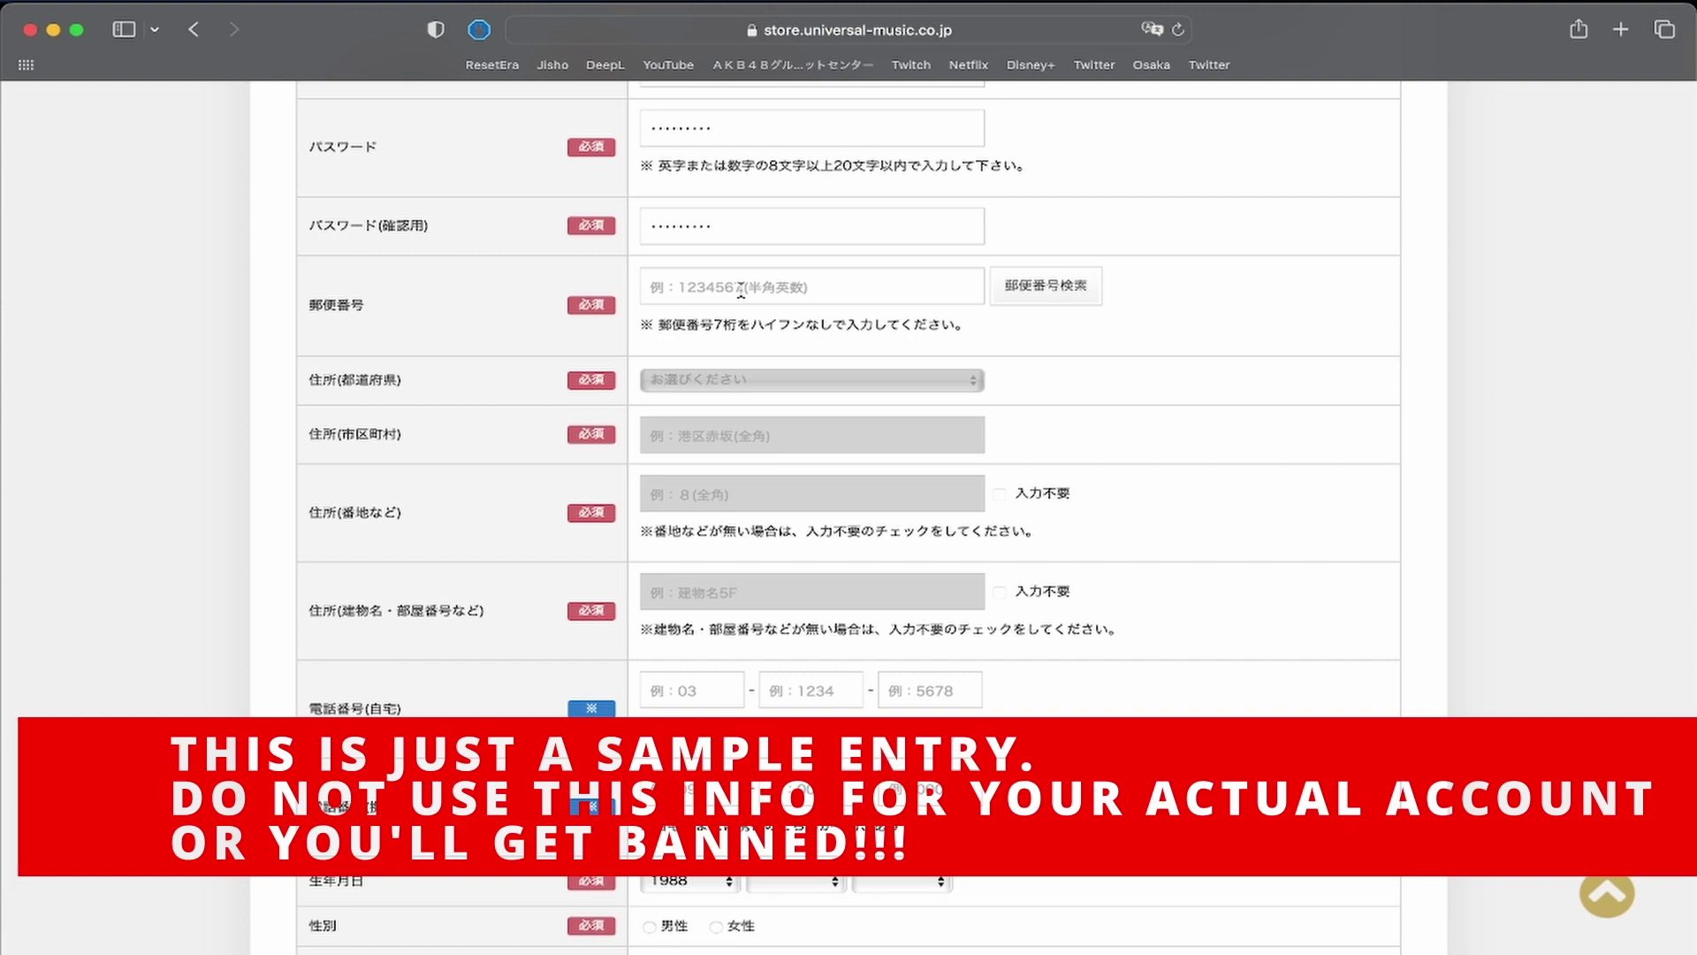
Enter the postal code, fill prefecture and city via 郵便番号検索, and type the street number.
click(741, 287)
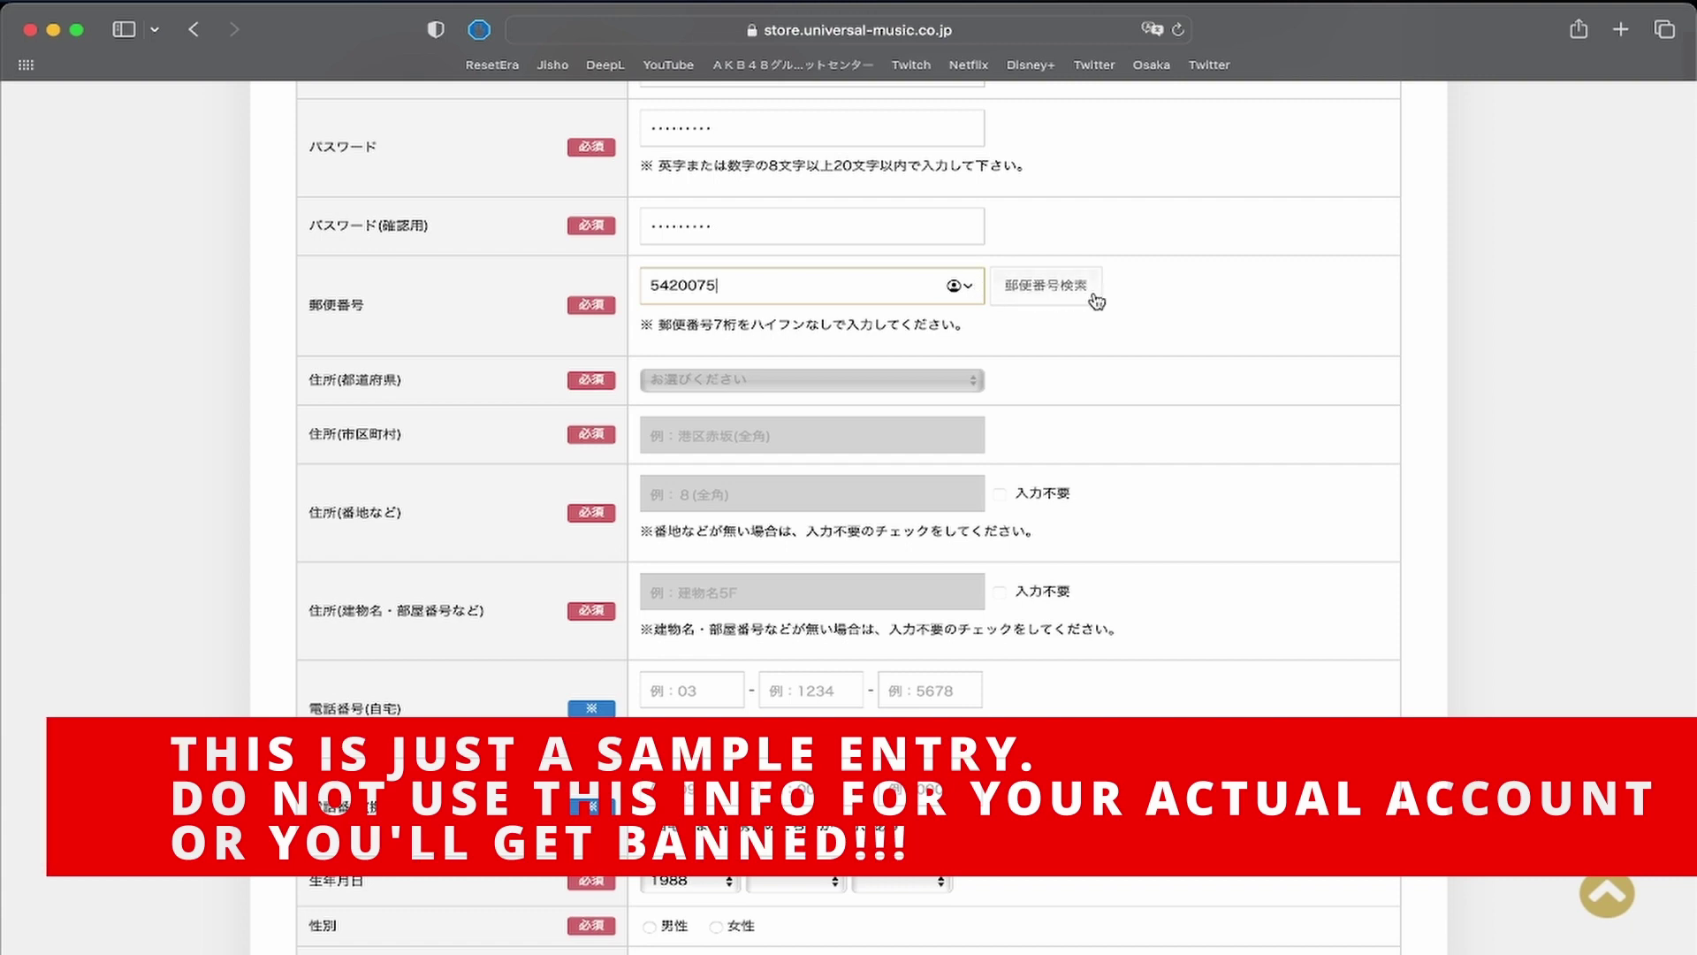
click(1052, 292)
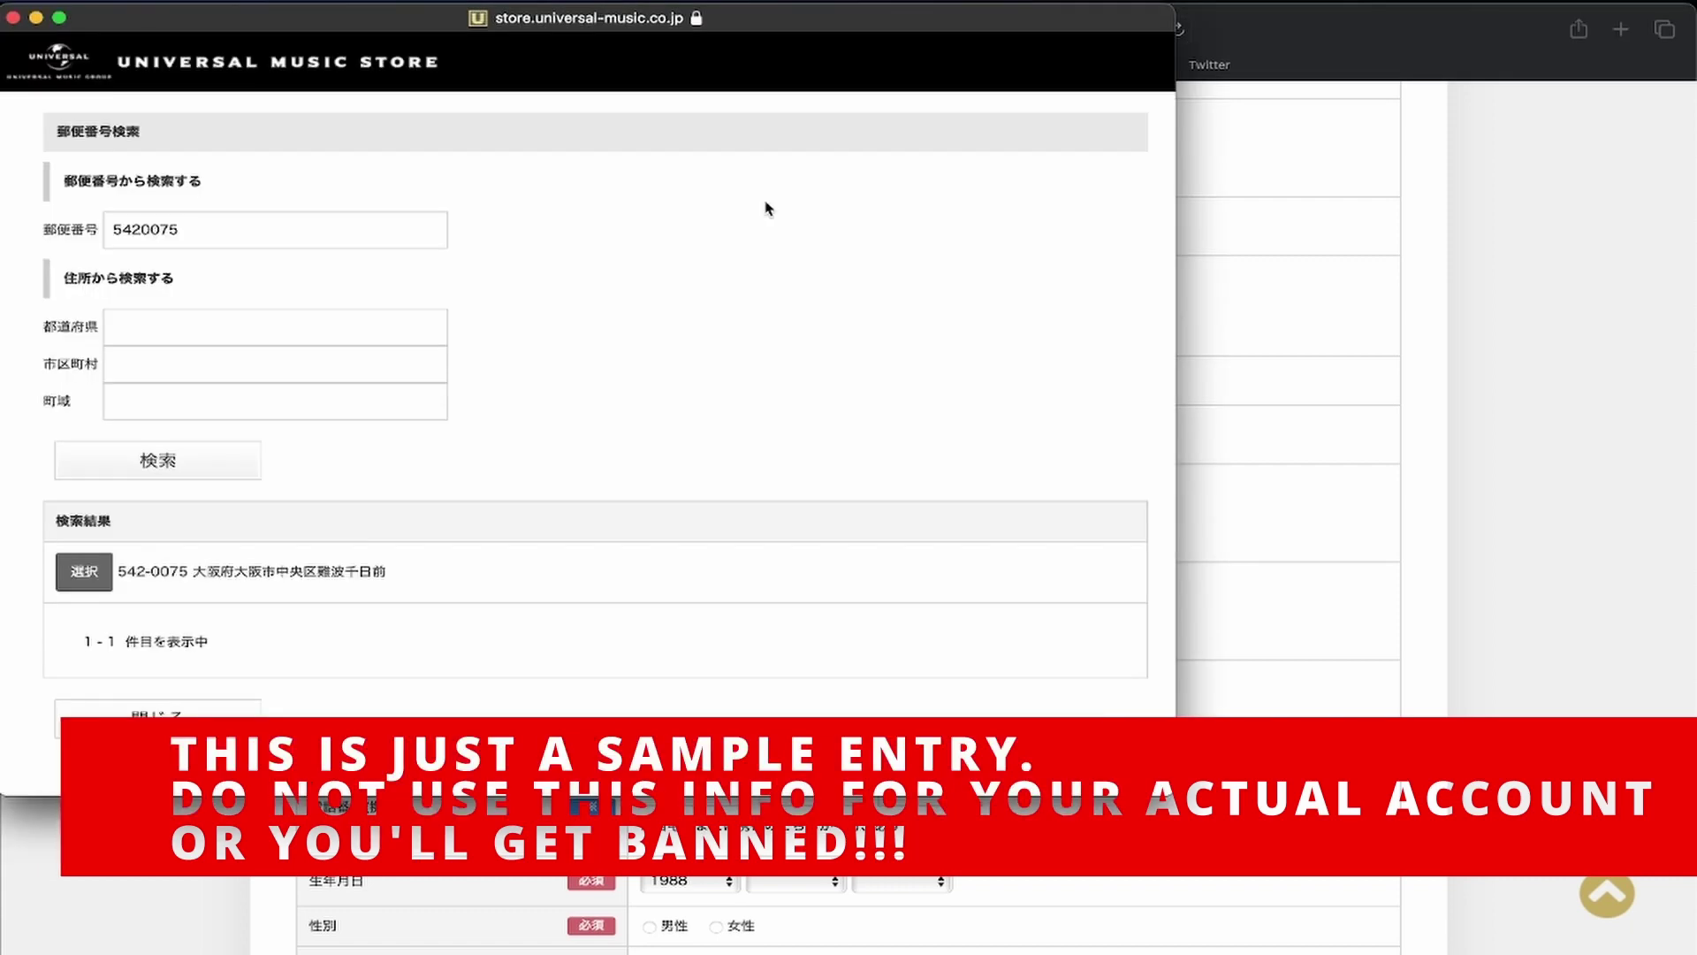
click(13, 17)
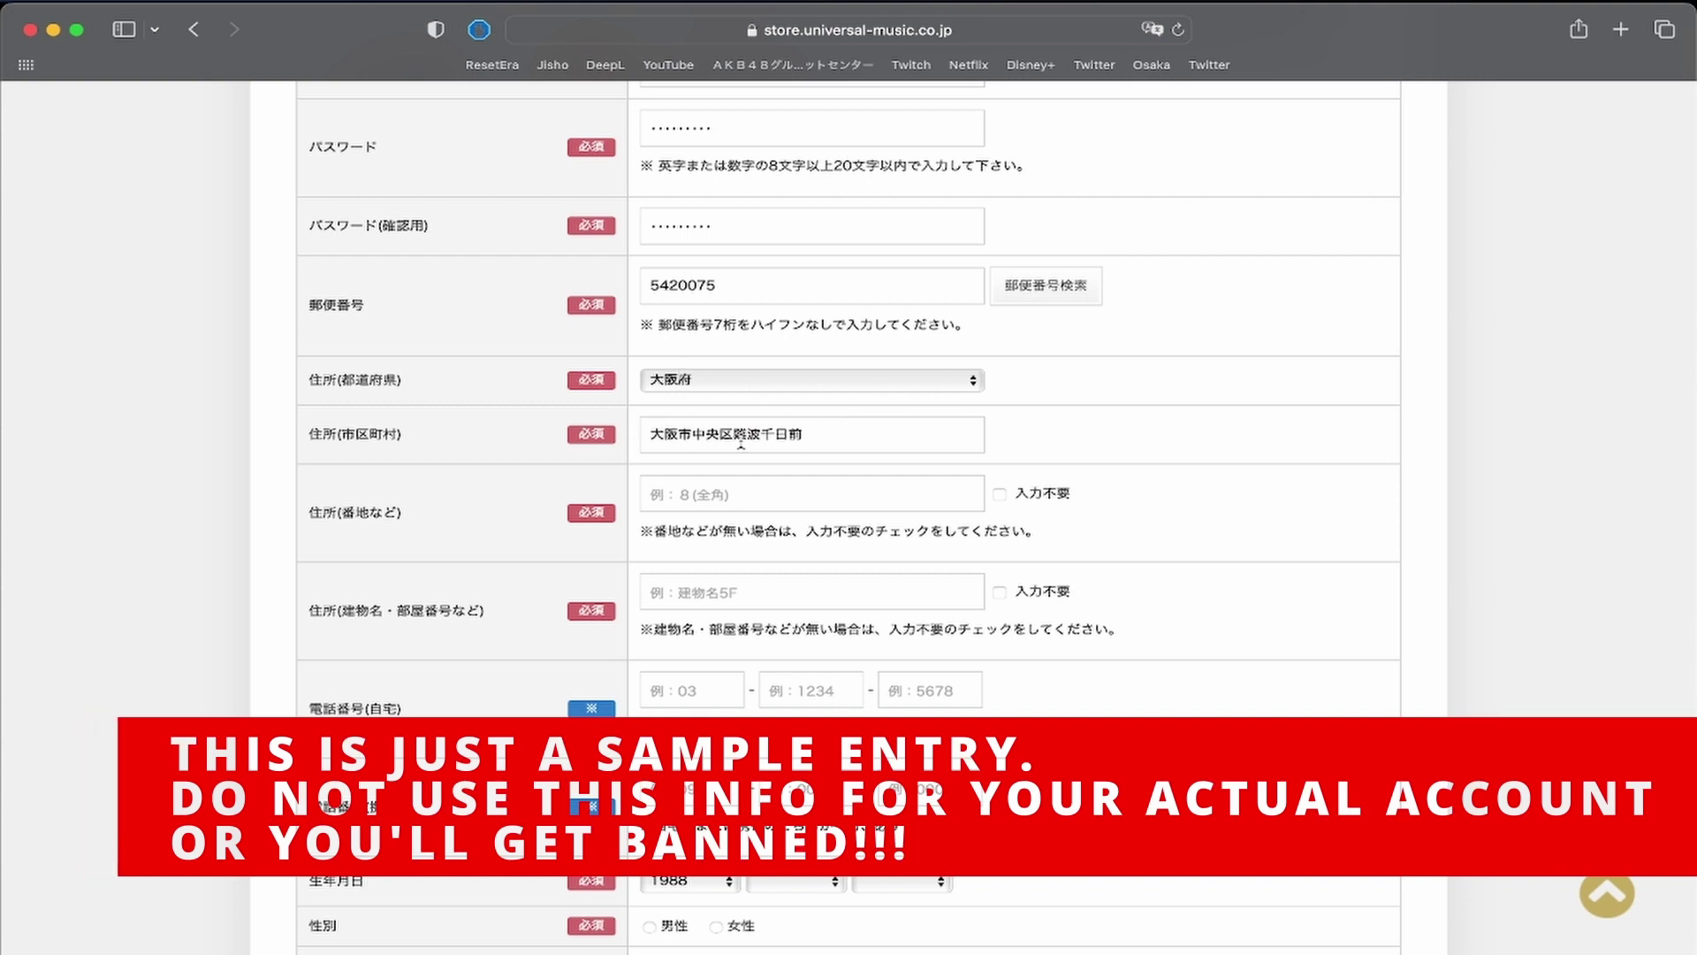
click(745, 496)
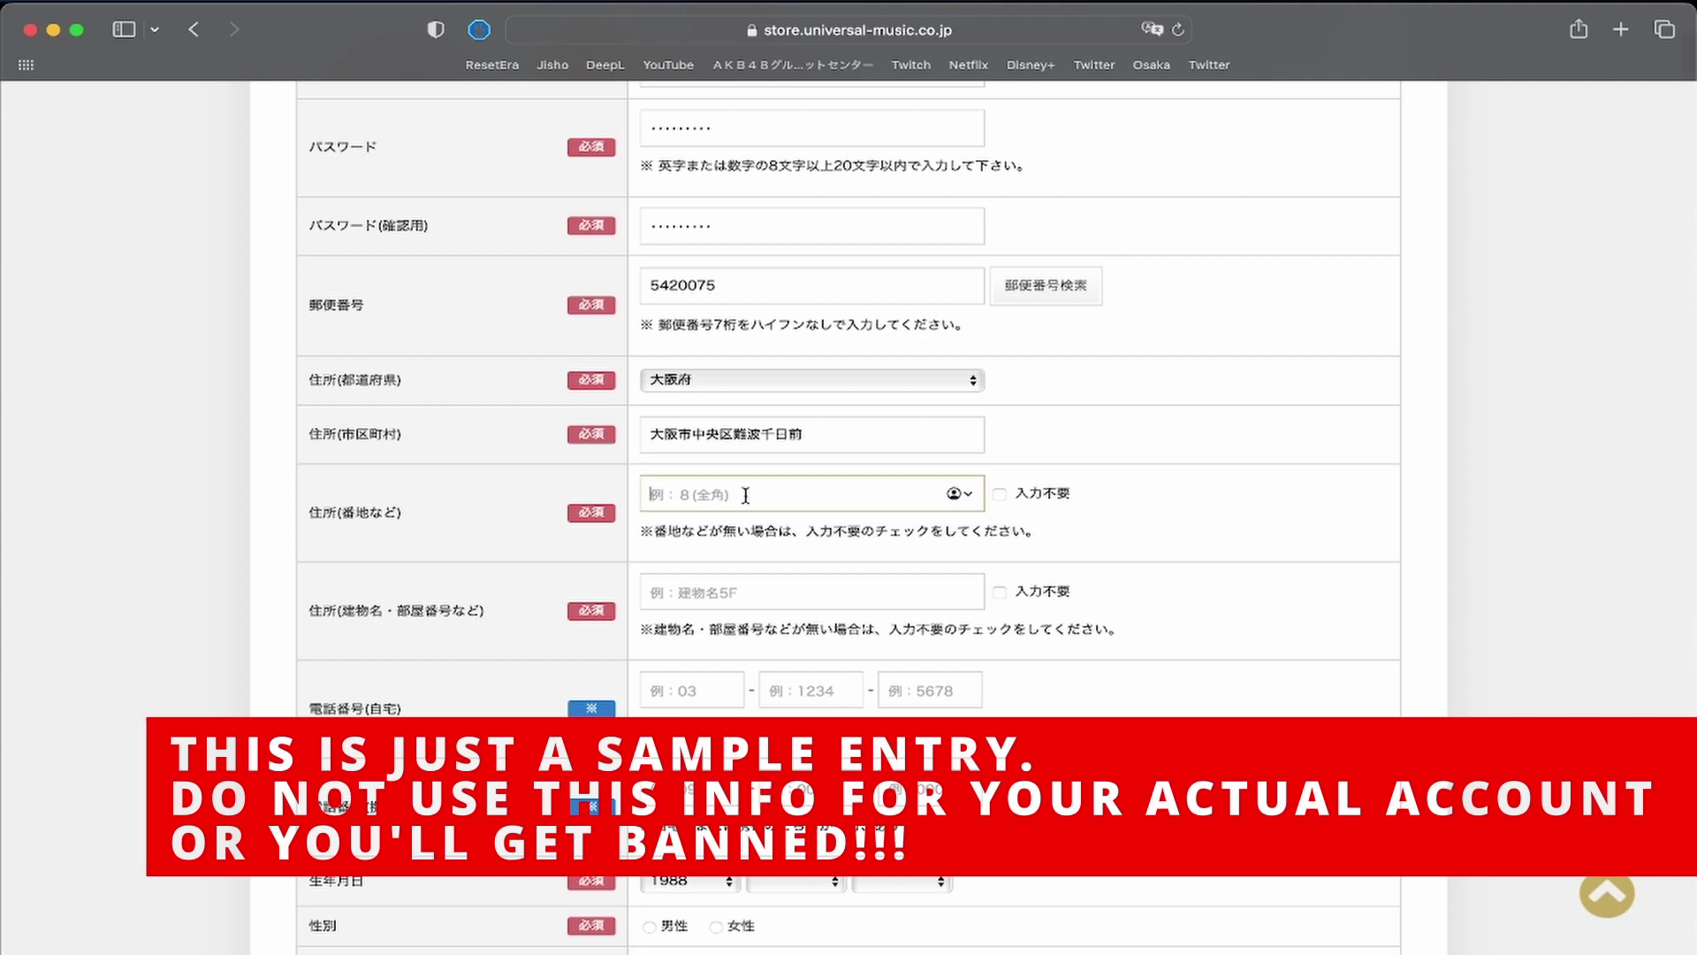
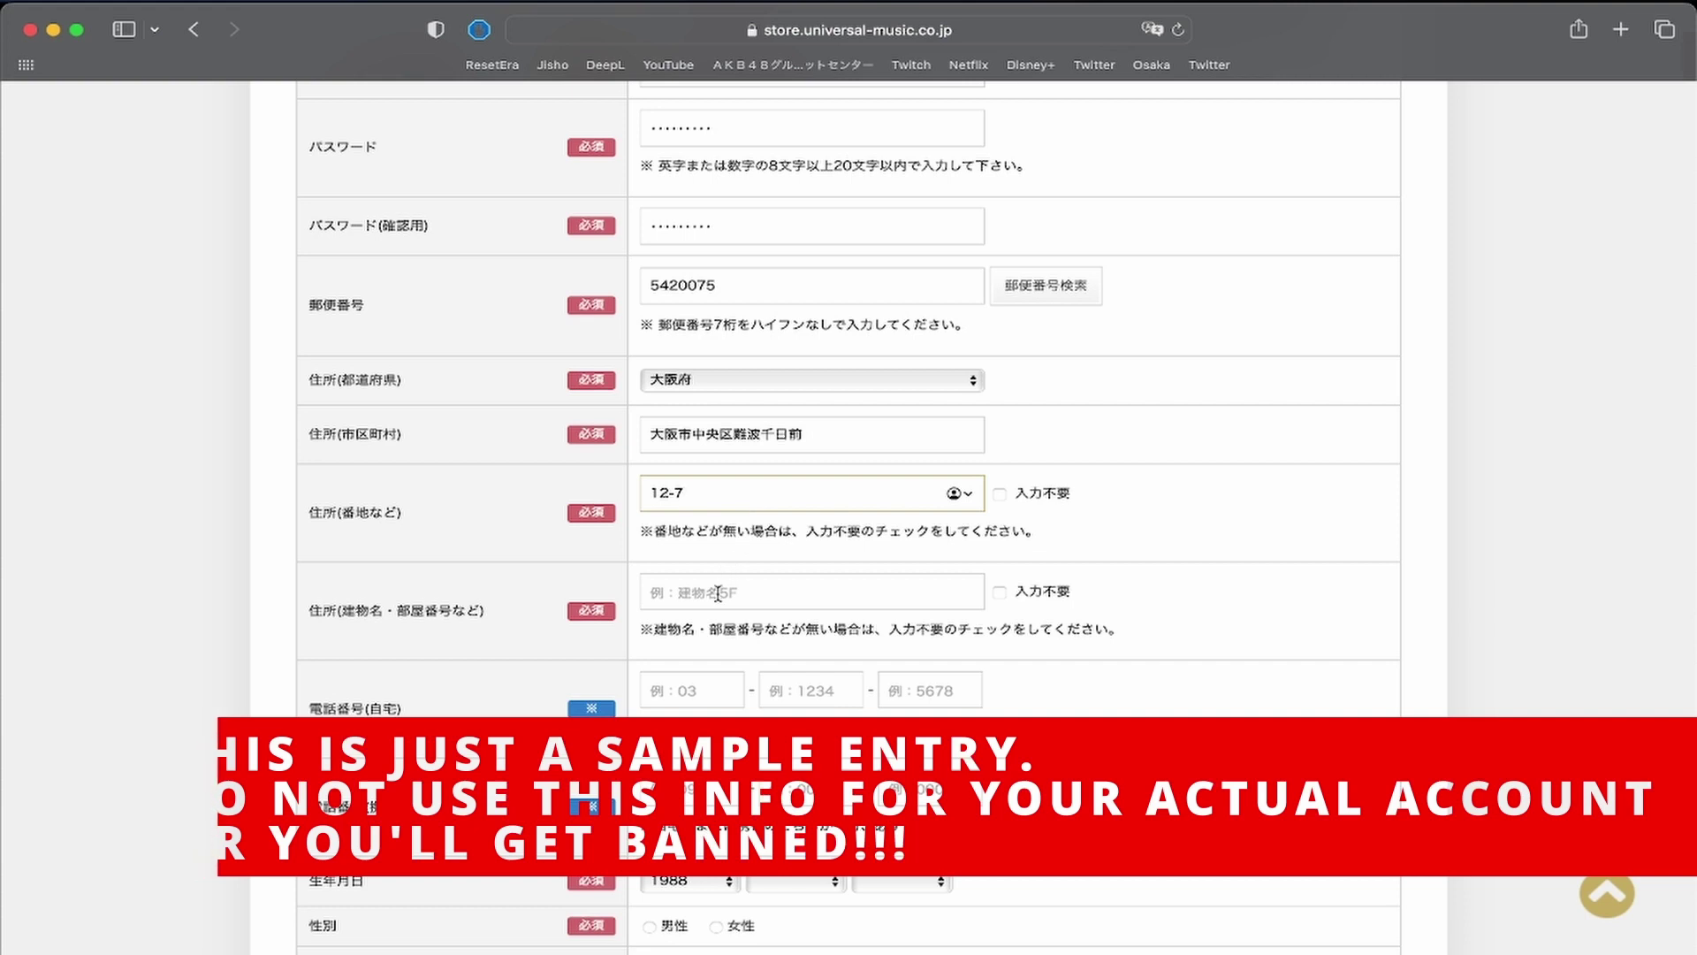
Fill in the building name and the three parts of the mobile phone number.
click(747, 595)
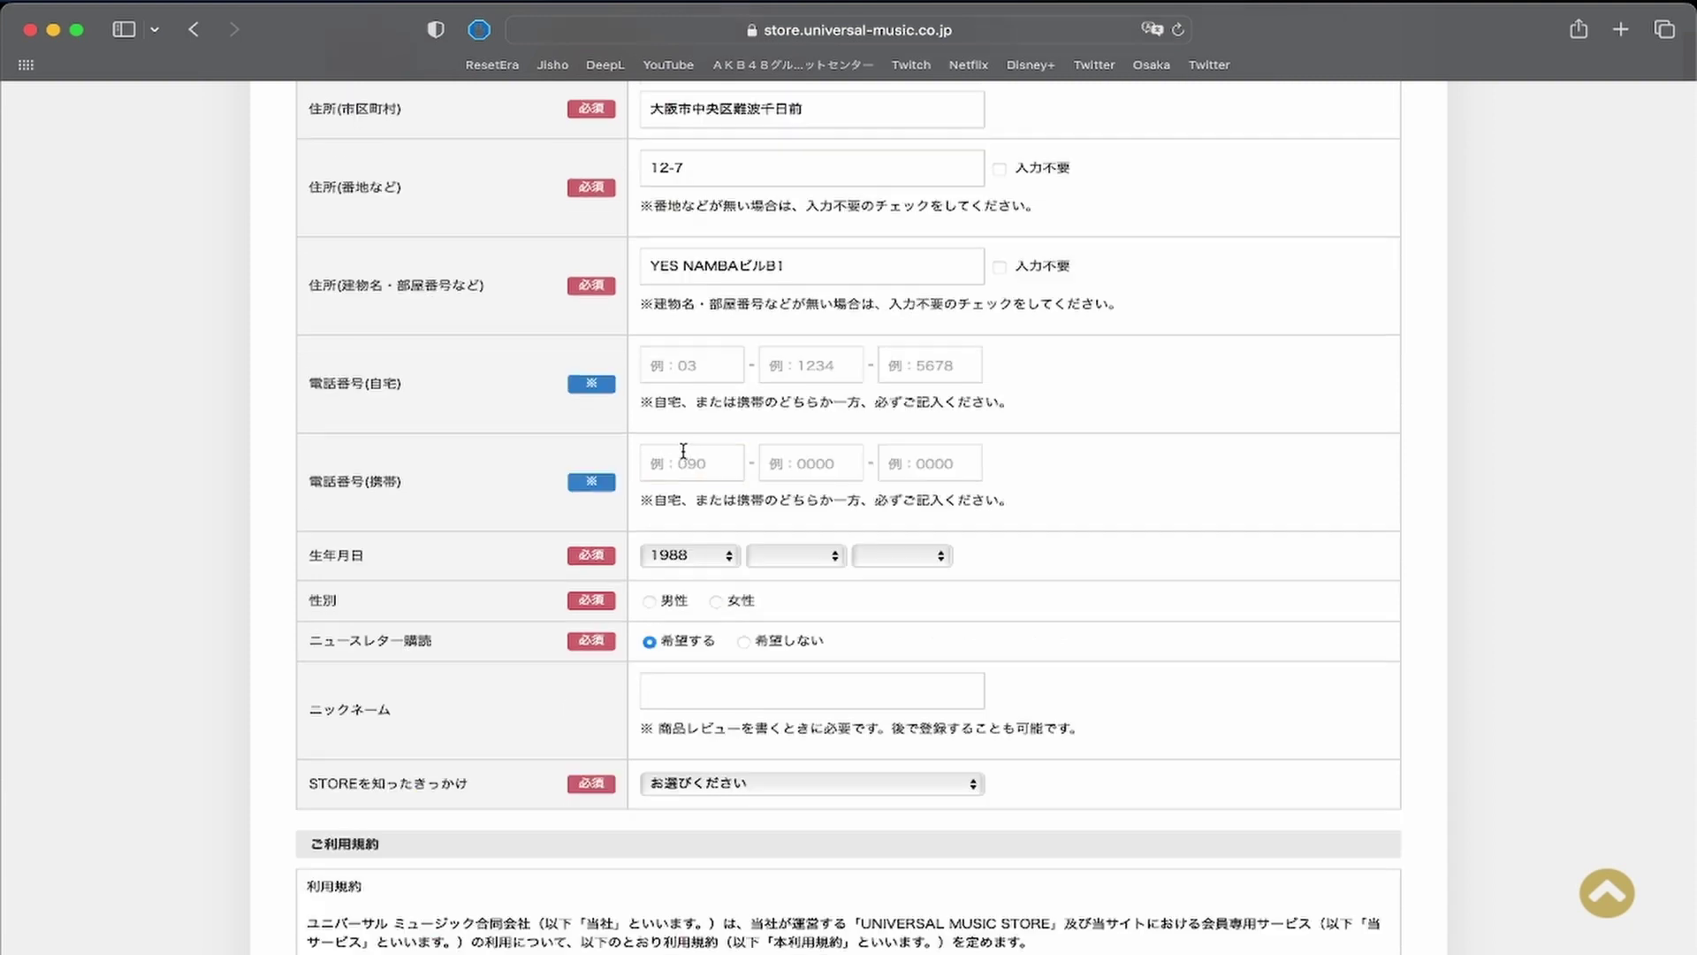
click(683, 453)
text(090)
key(Tab)
text(1113)
key(Tab)
text(4)
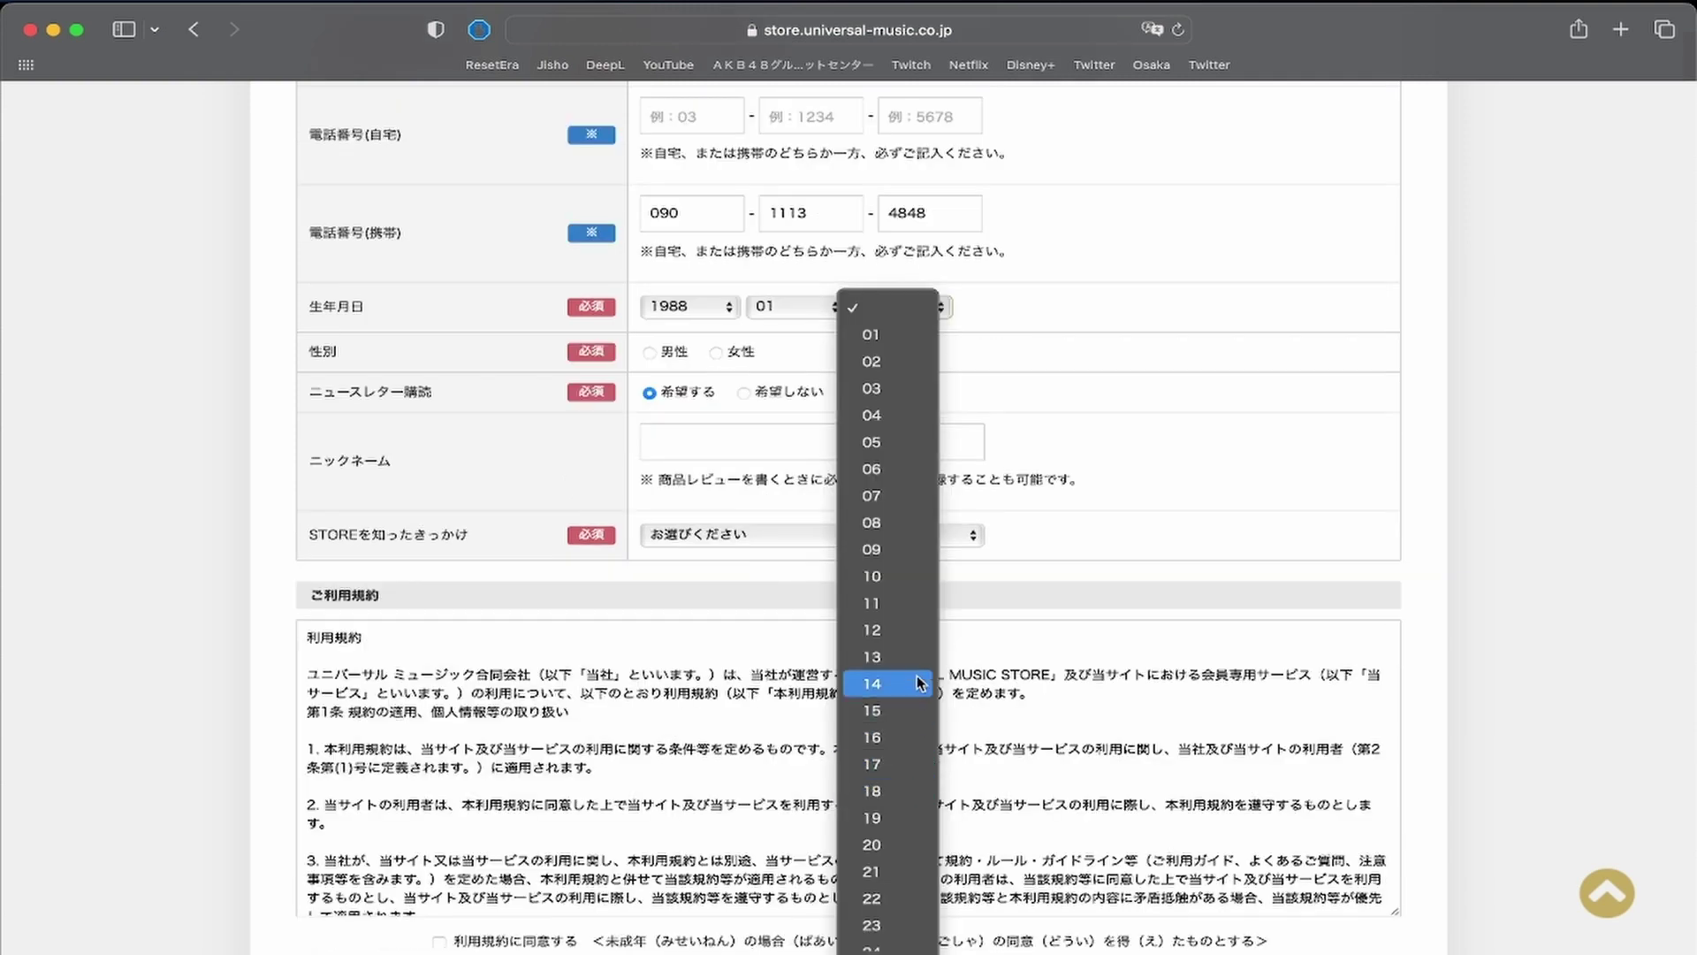
Set the birth day to 01 and the gender to 男性.
click(921, 336)
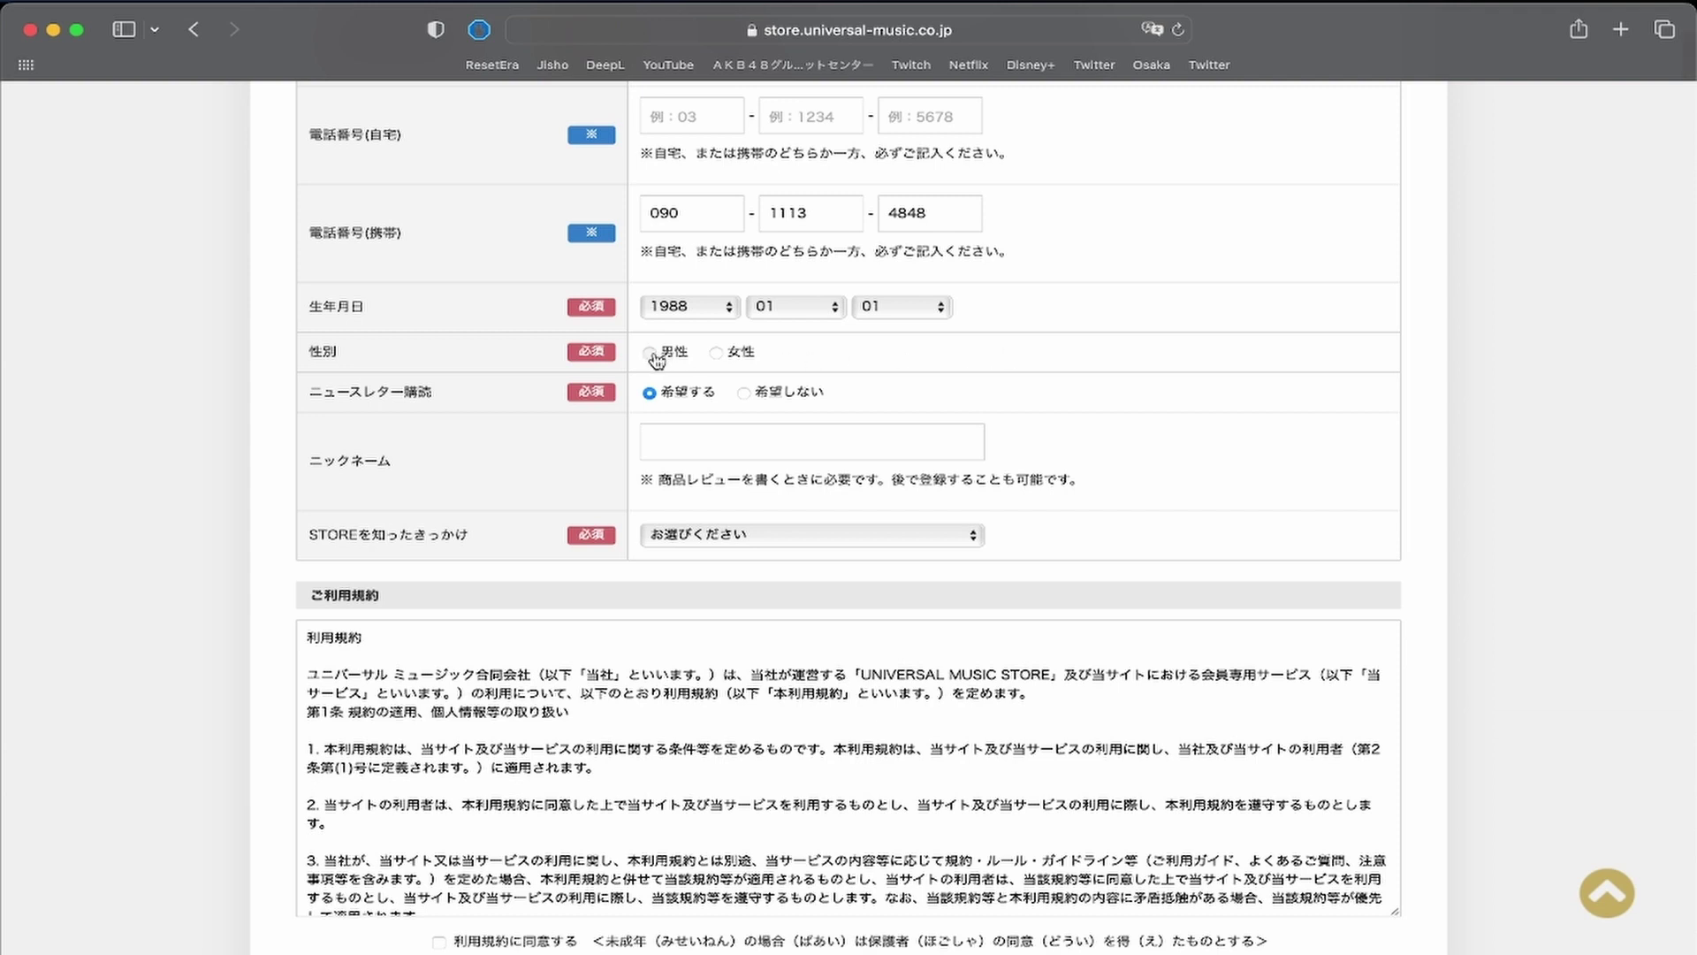
click(717, 353)
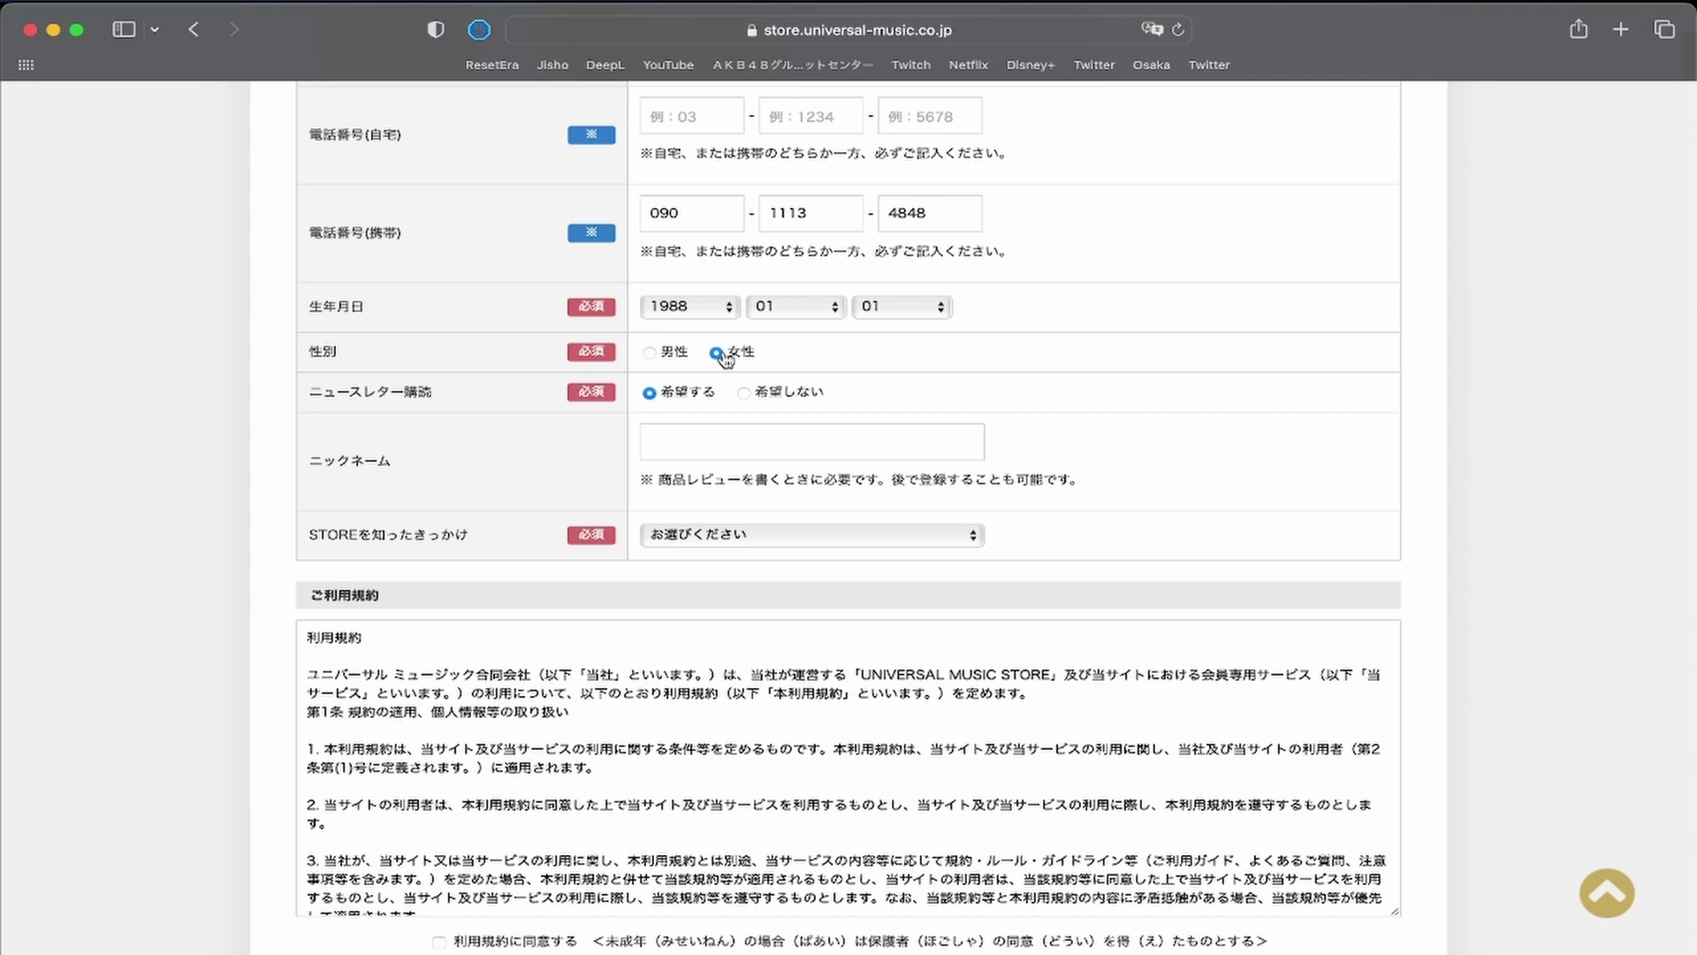
click(650, 353)
Decline the newsletter and leave the optional nickname empty.
click(745, 391)
scroll(810, 477, down, 1)
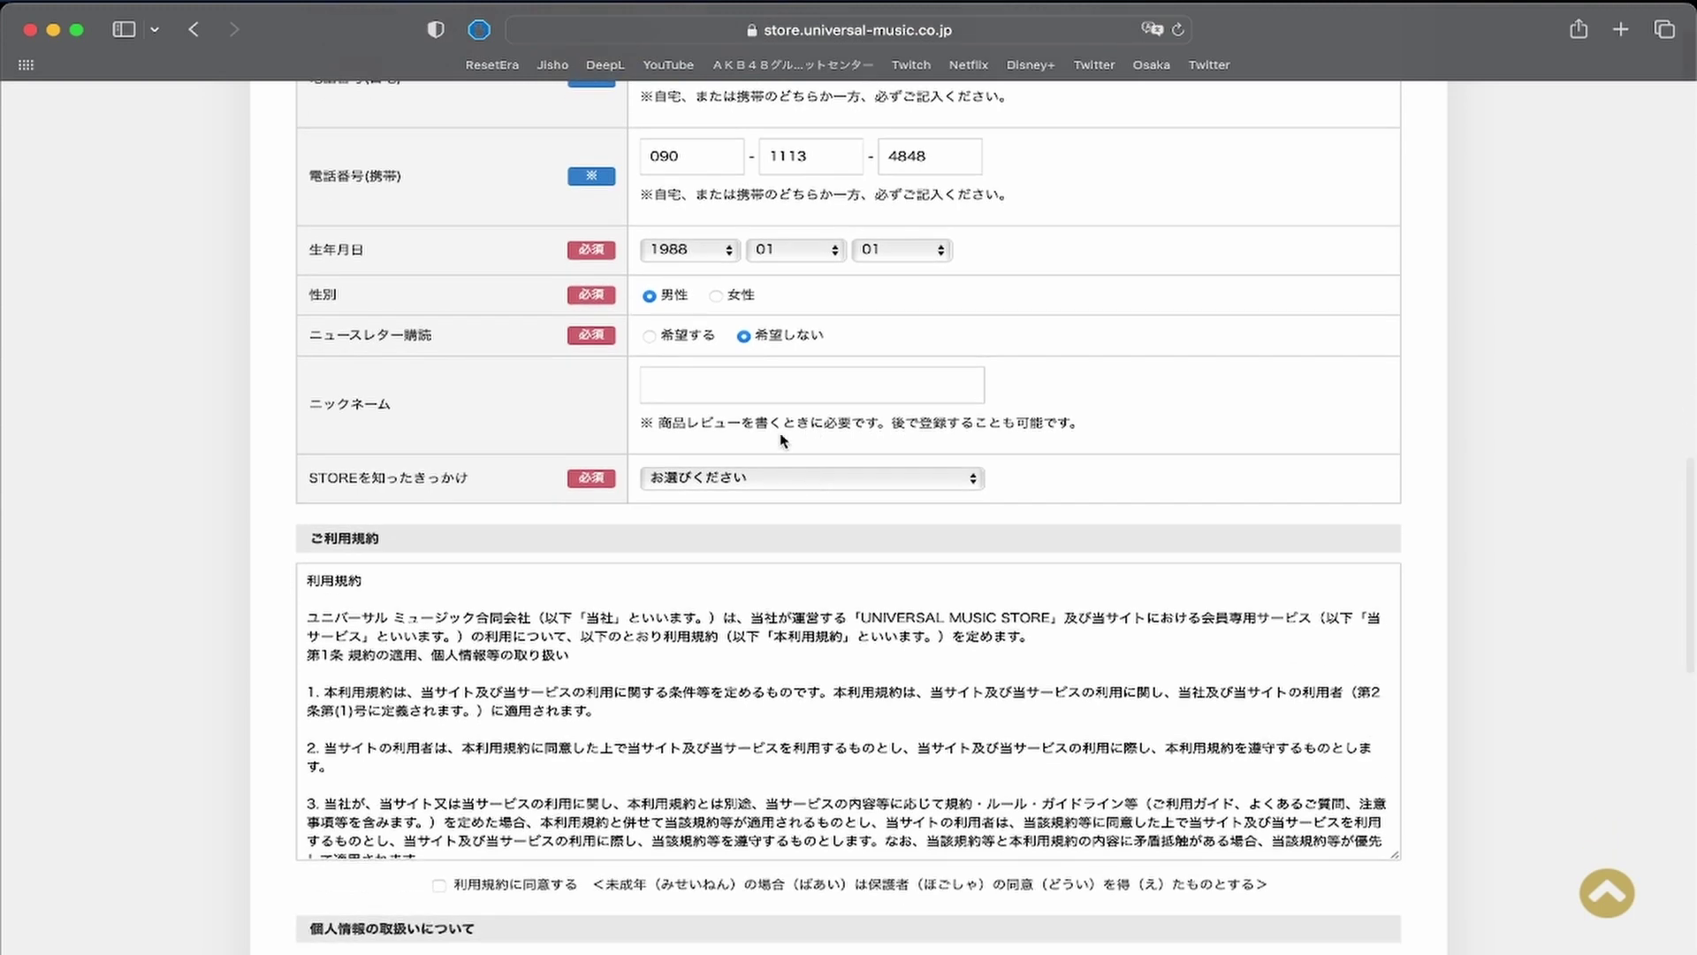
click(671, 388)
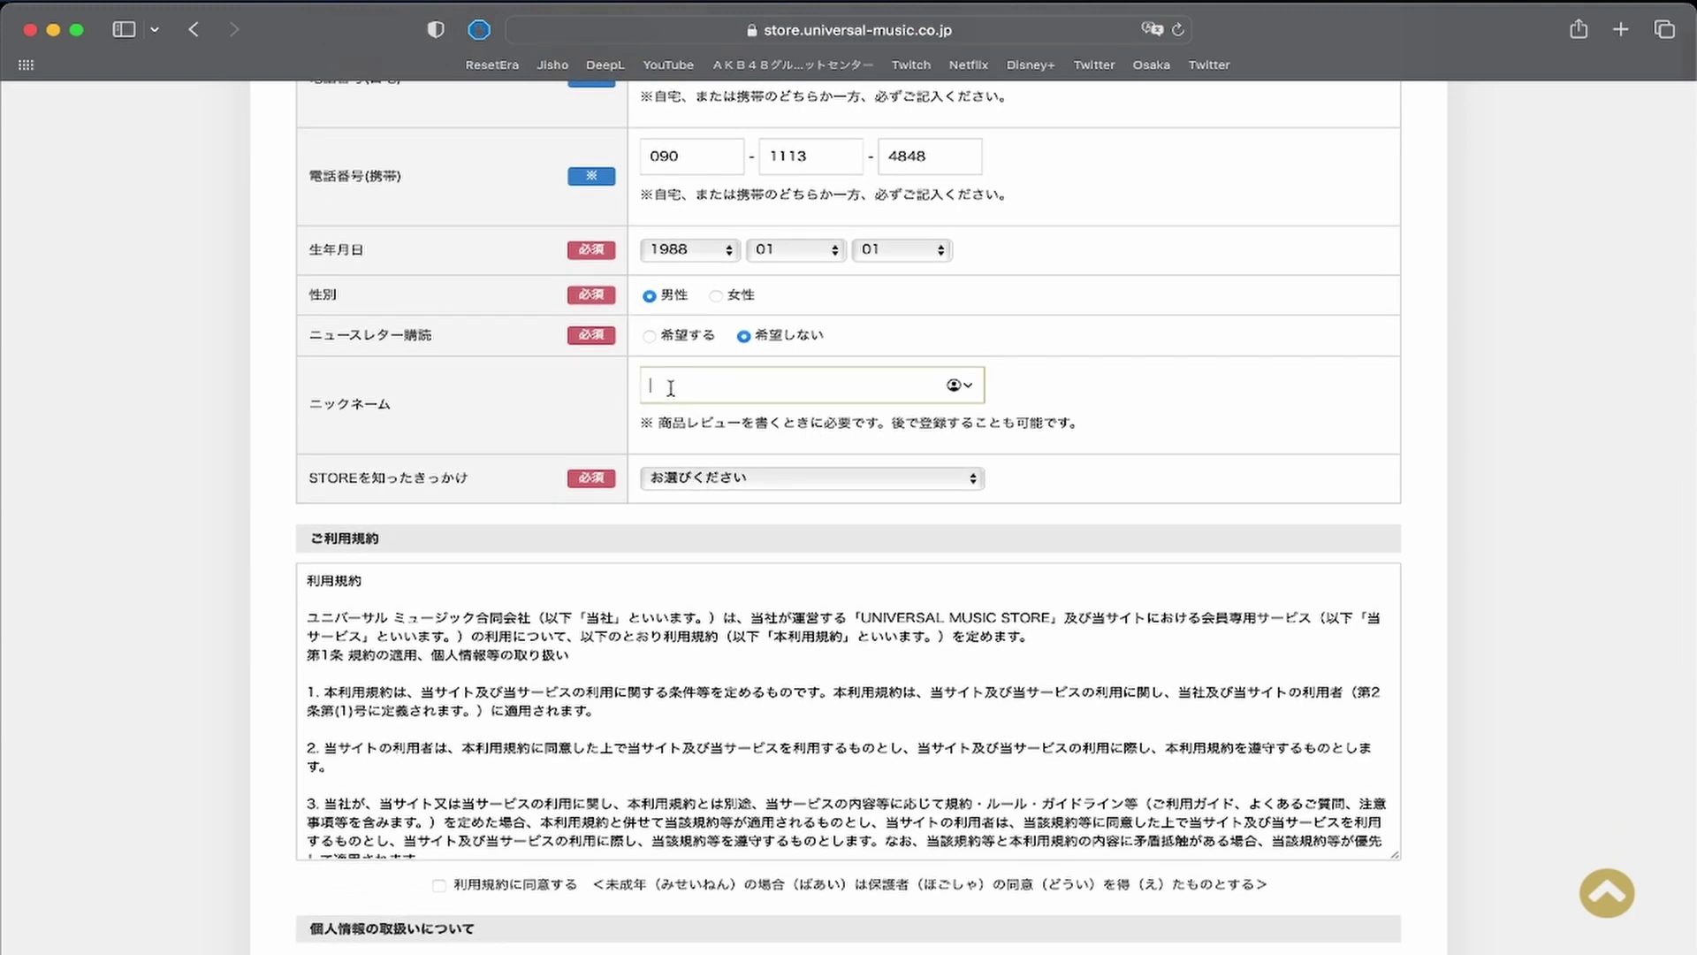
click(1065, 346)
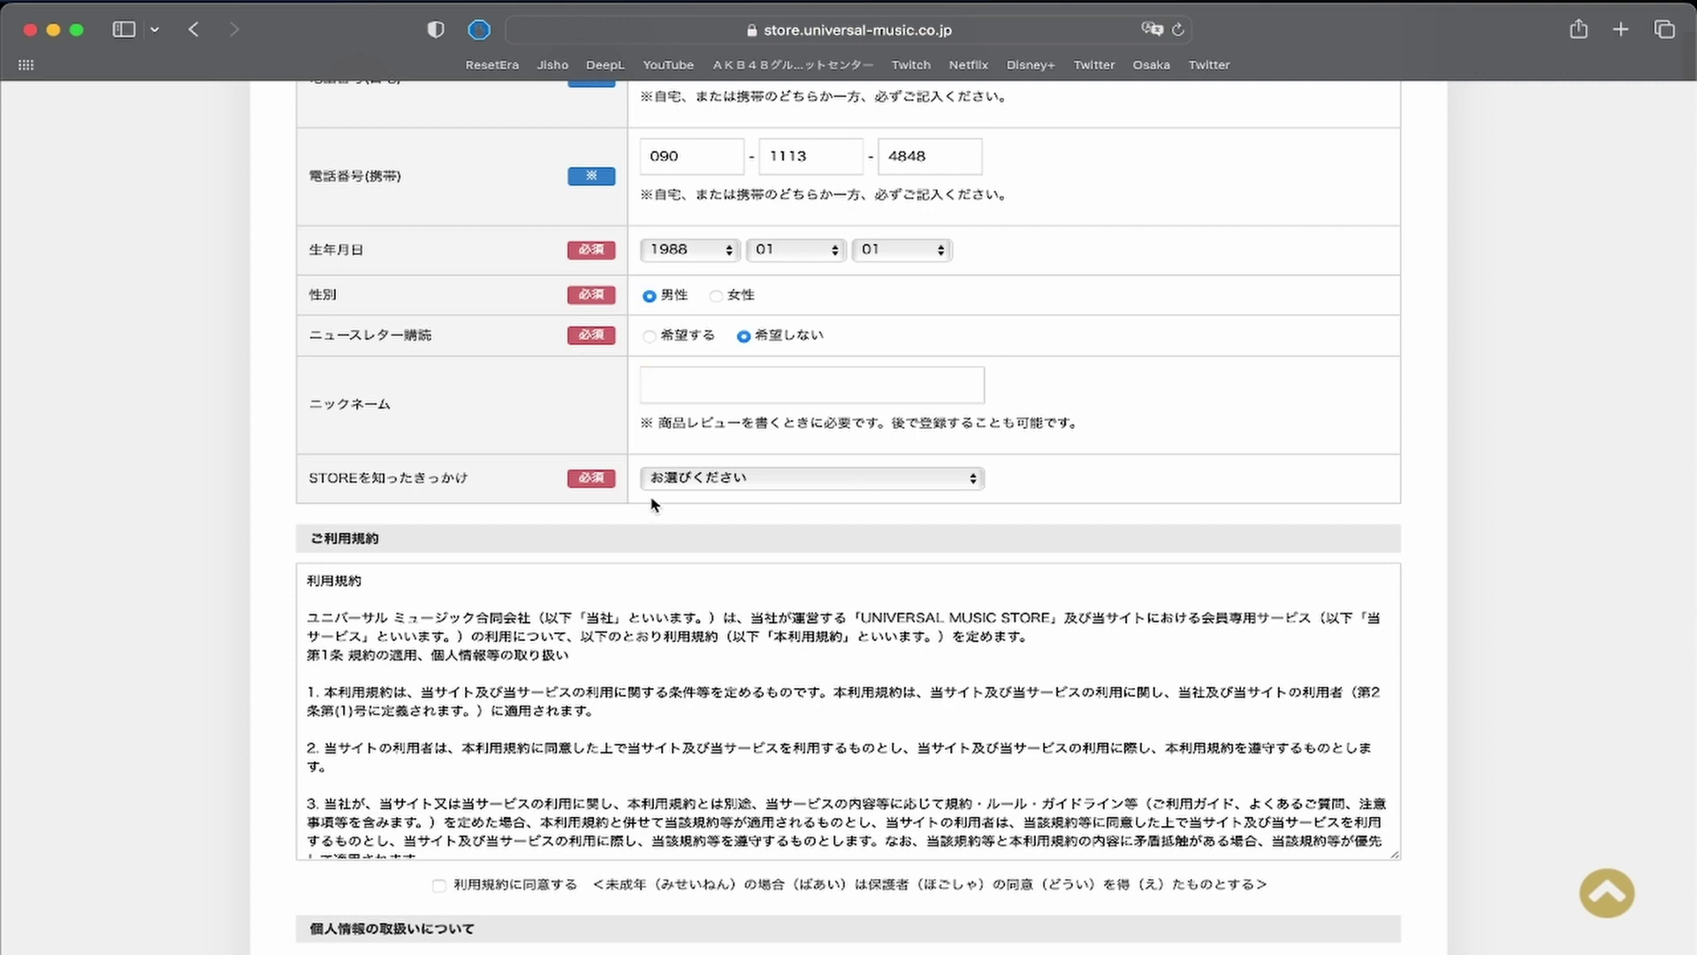
scroll(656, 506, down, 2)
scroll(316, 409, down, 3)
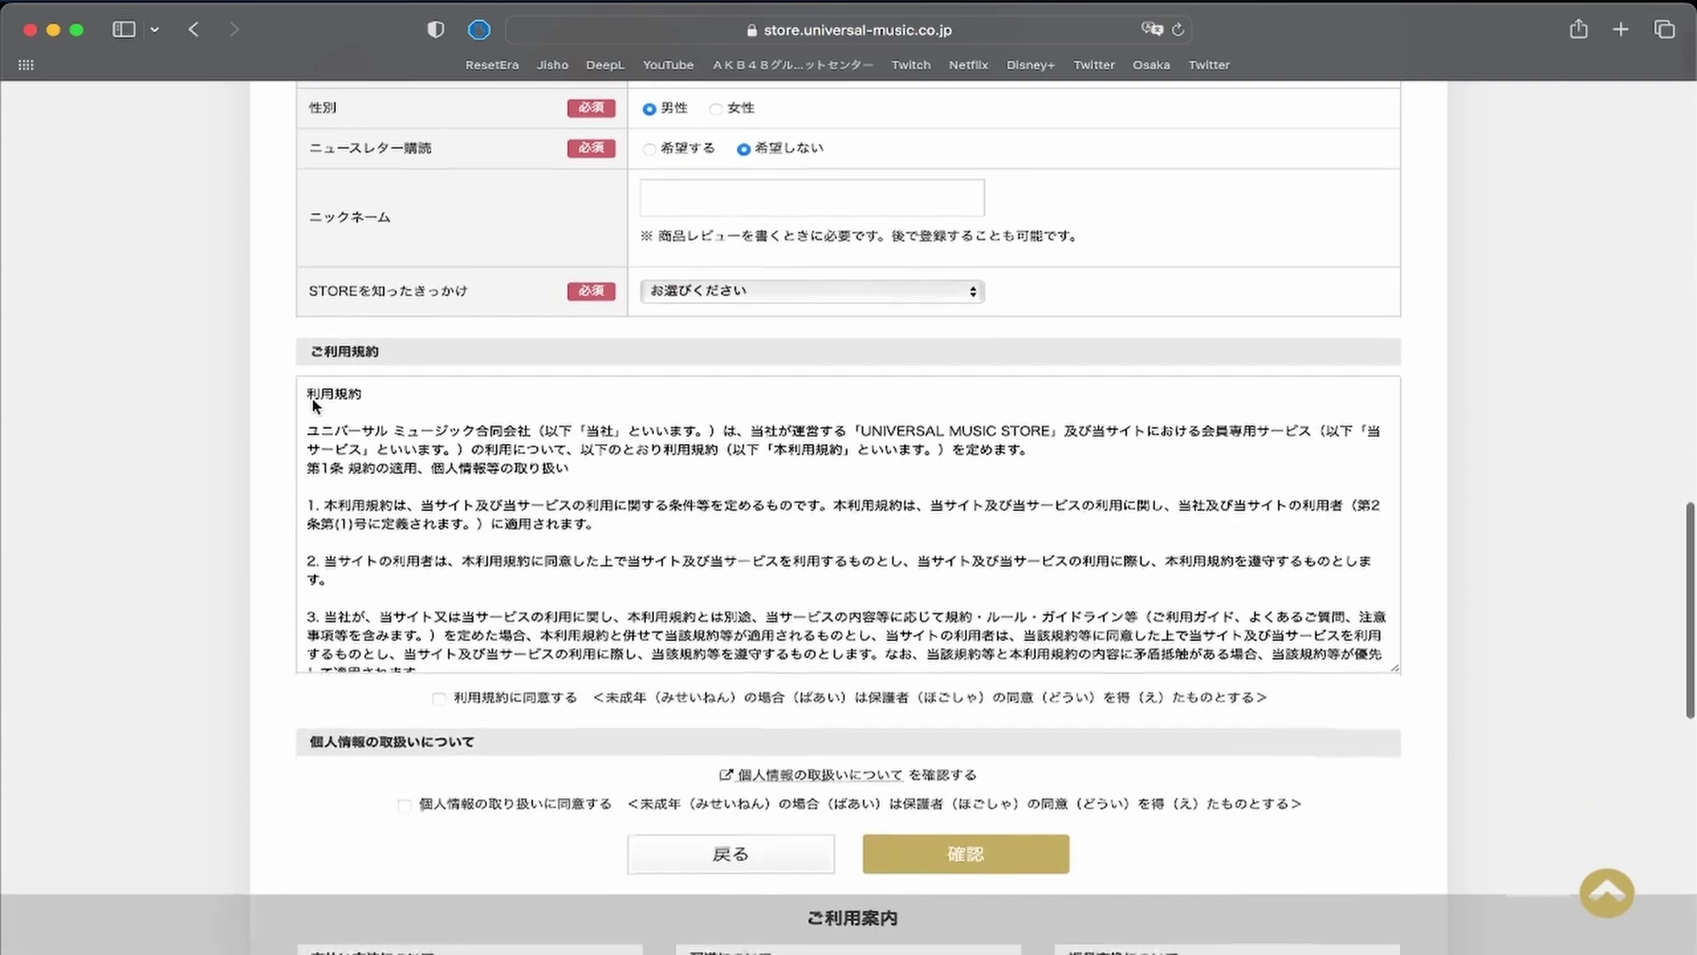
Answer 友人・知人経由 for how the store was found, then scroll to the terms section.
click(741, 298)
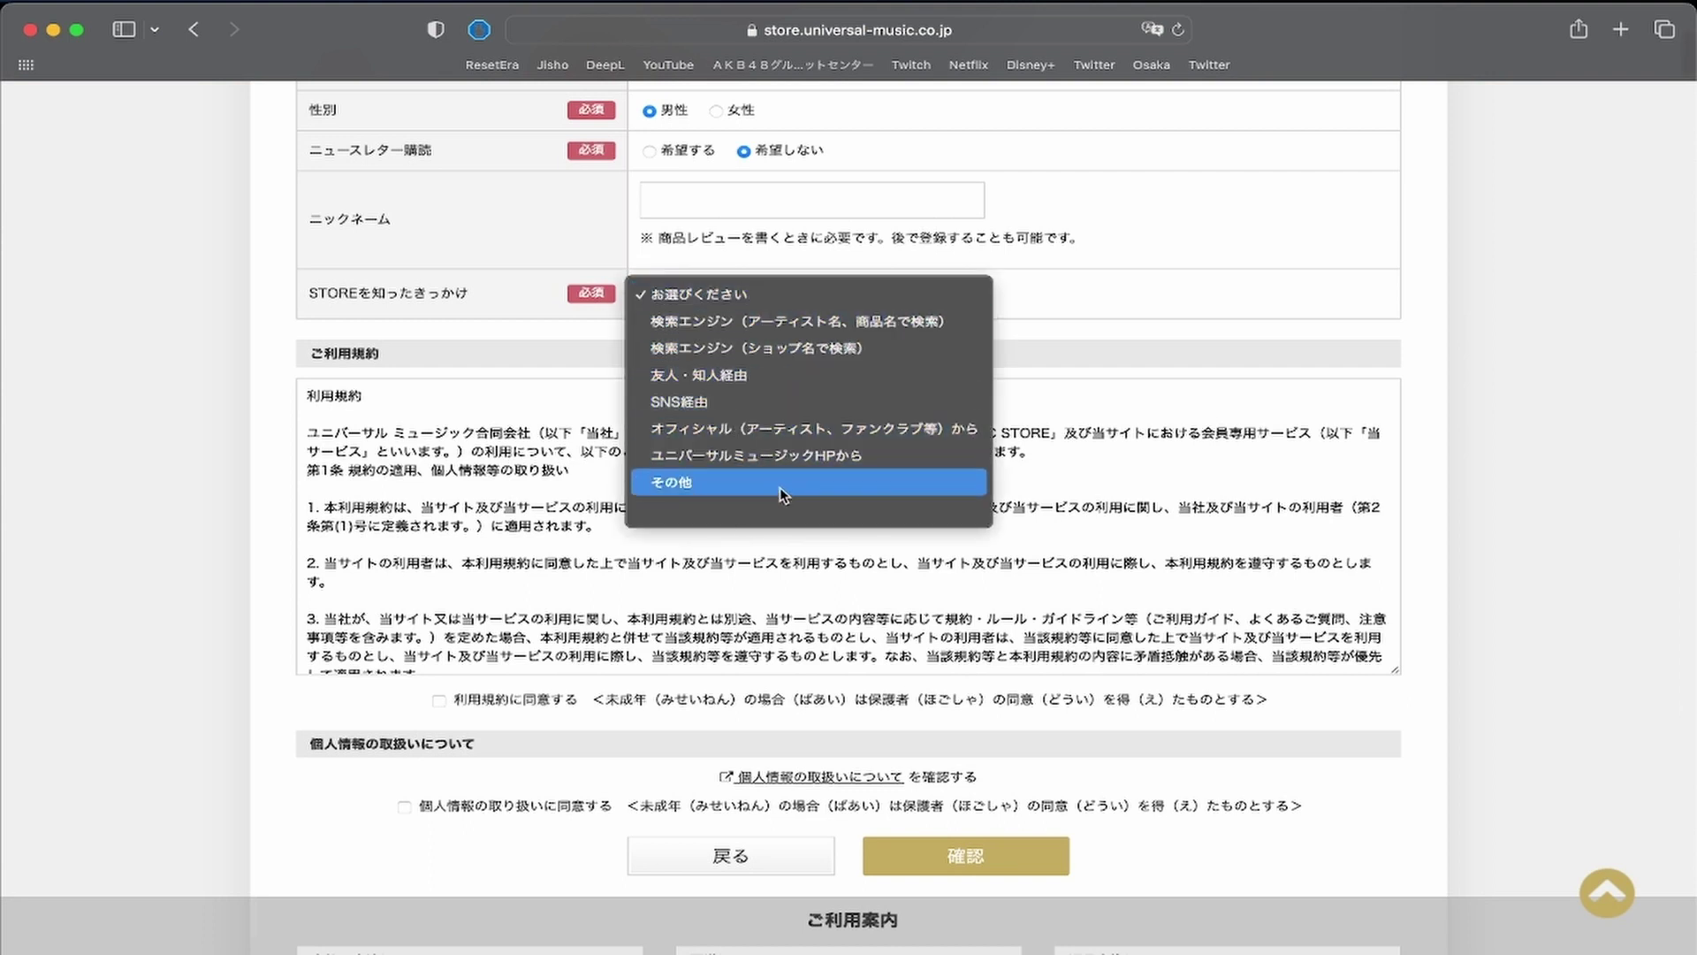
click(813, 373)
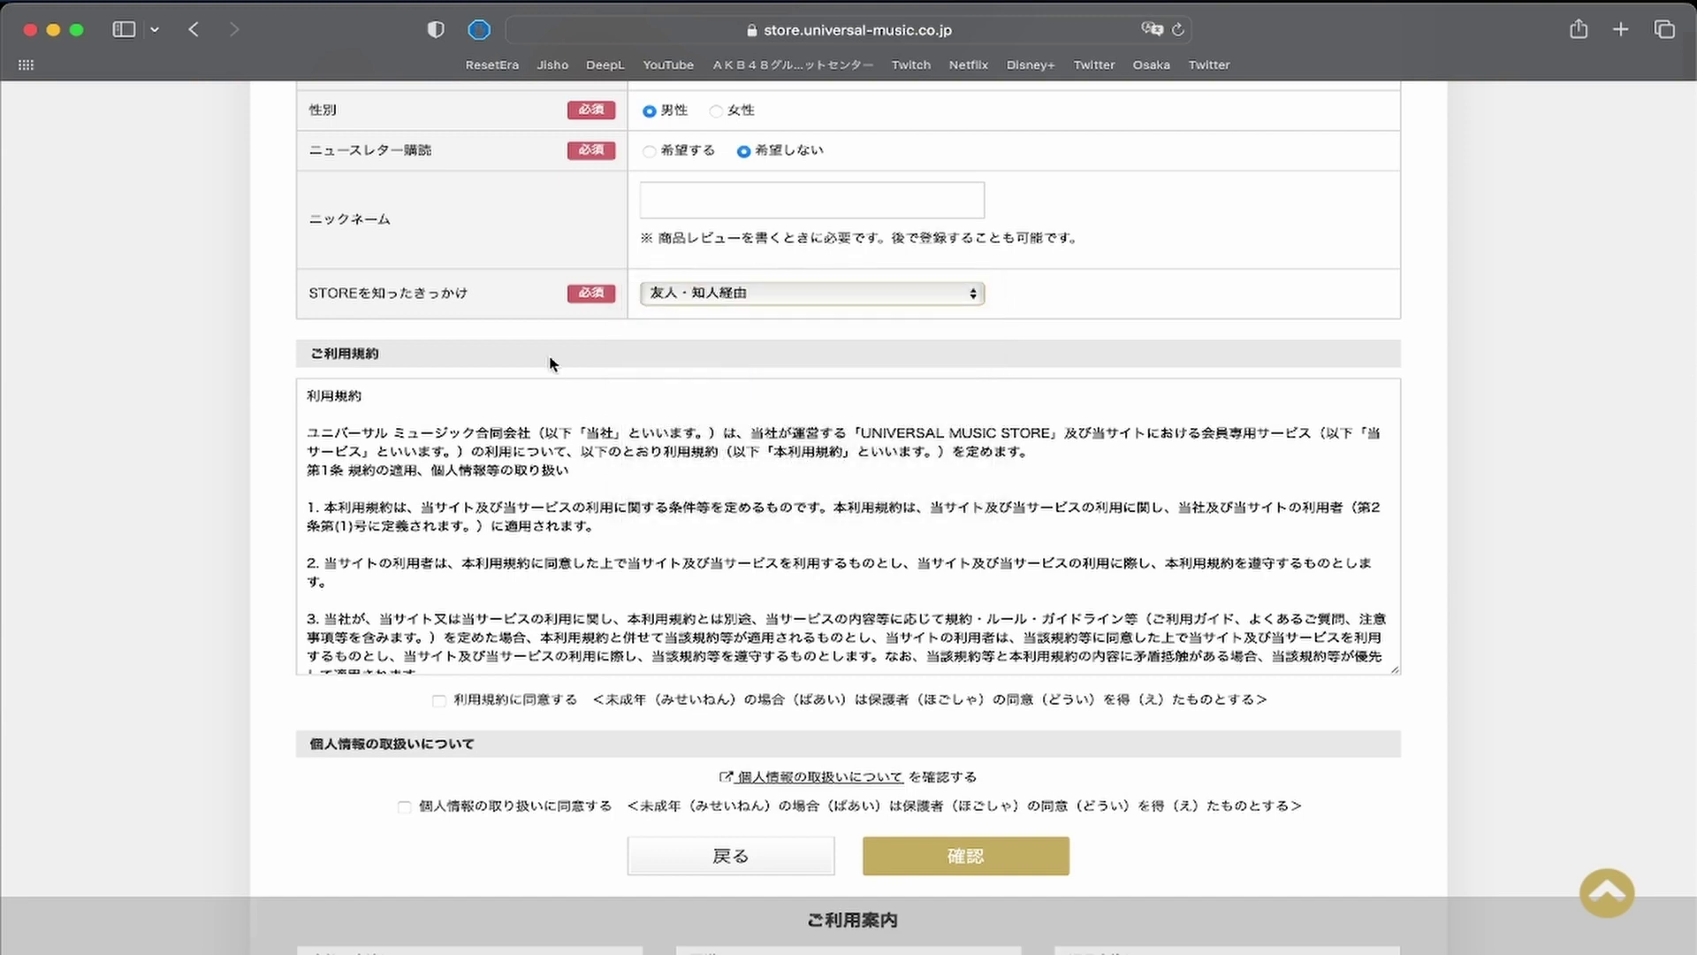
scroll(471, 501, down, 5)
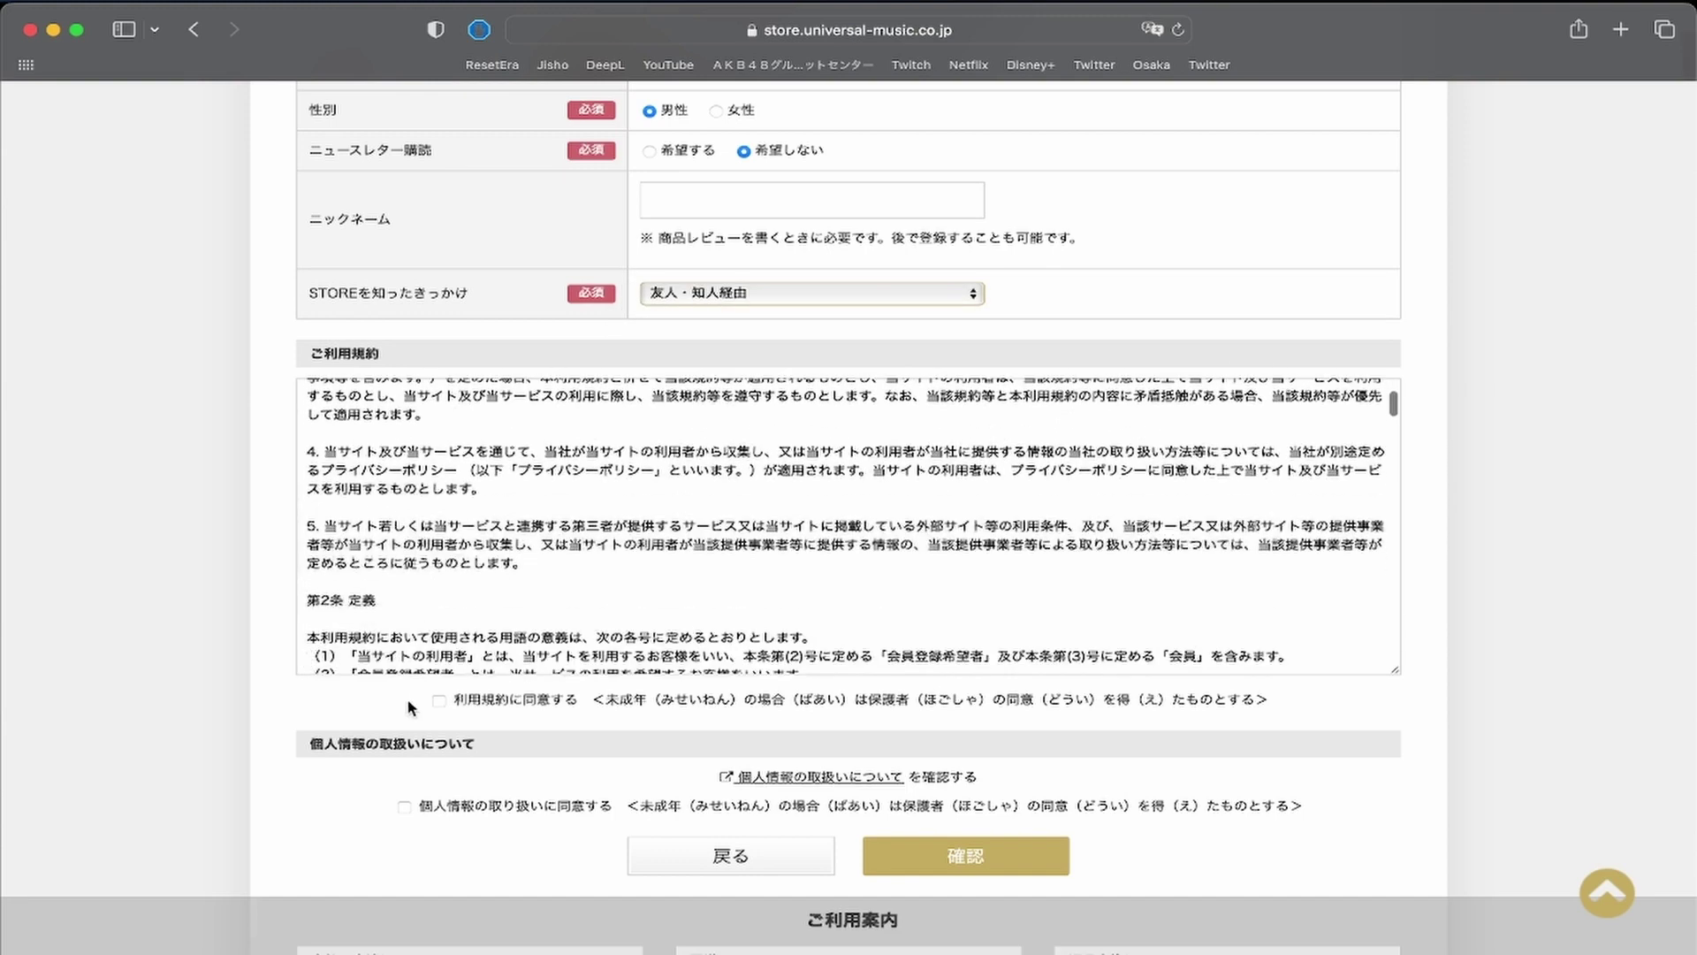
scroll(410, 704, down, 5)
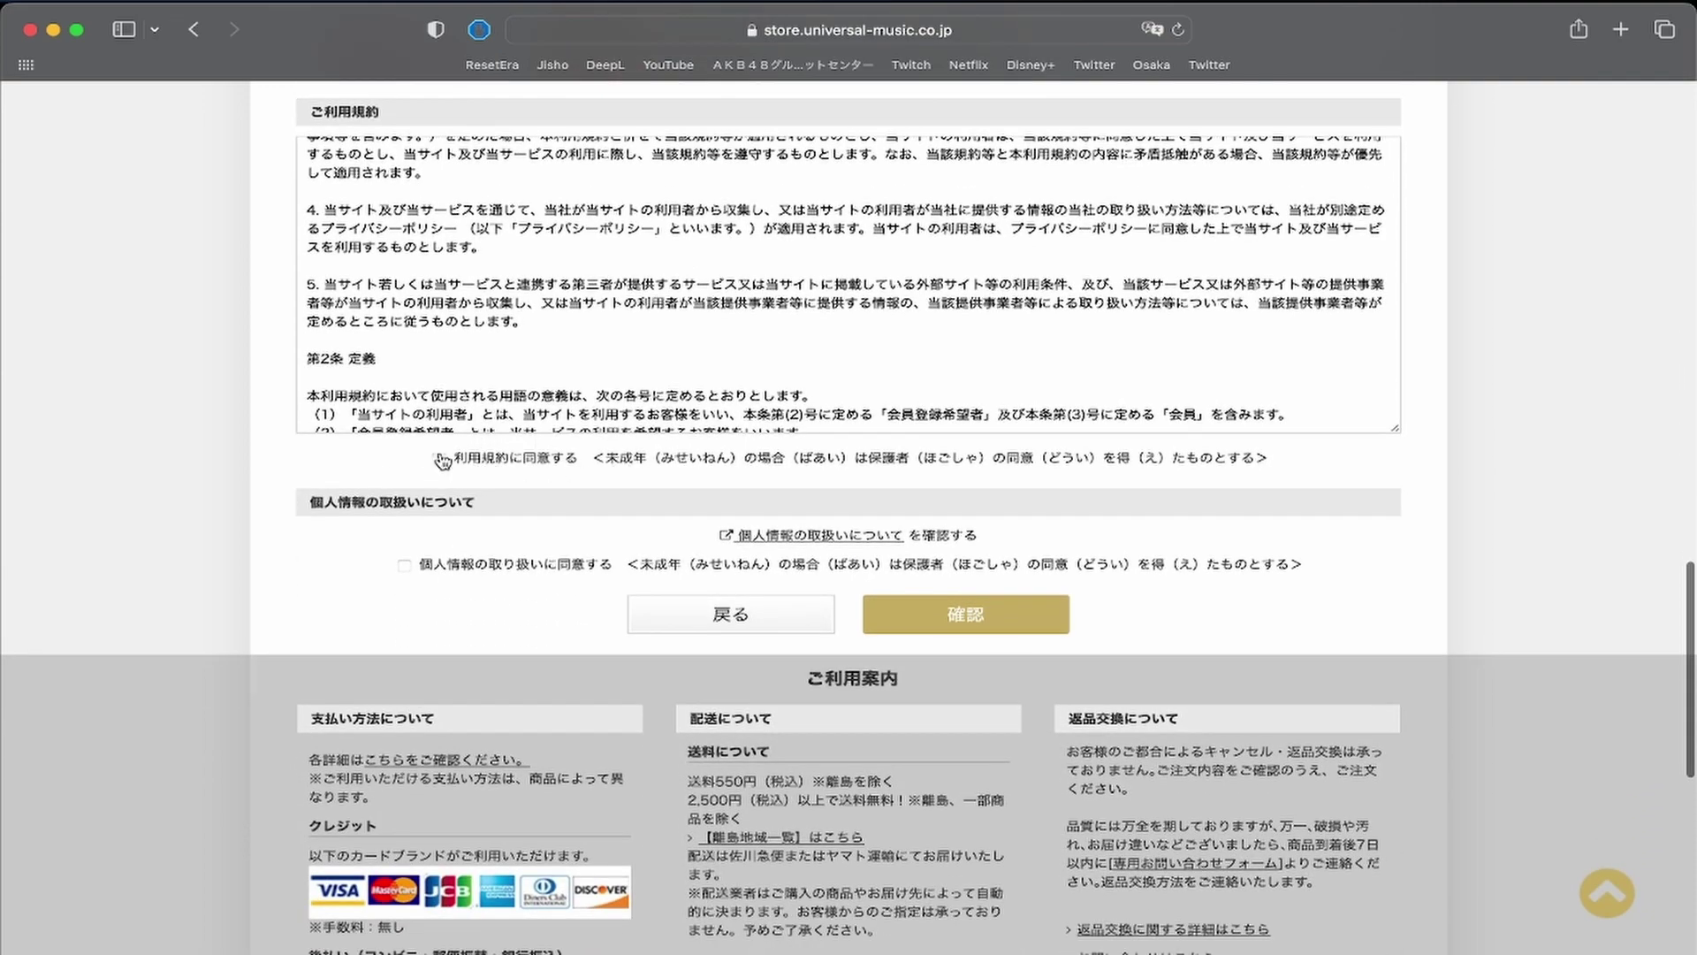
Tick 利用規約に同意する and 個人情報の取り扱いに同意する, then submit with 確認.
click(440, 459)
scroll(582, 552, down, 4)
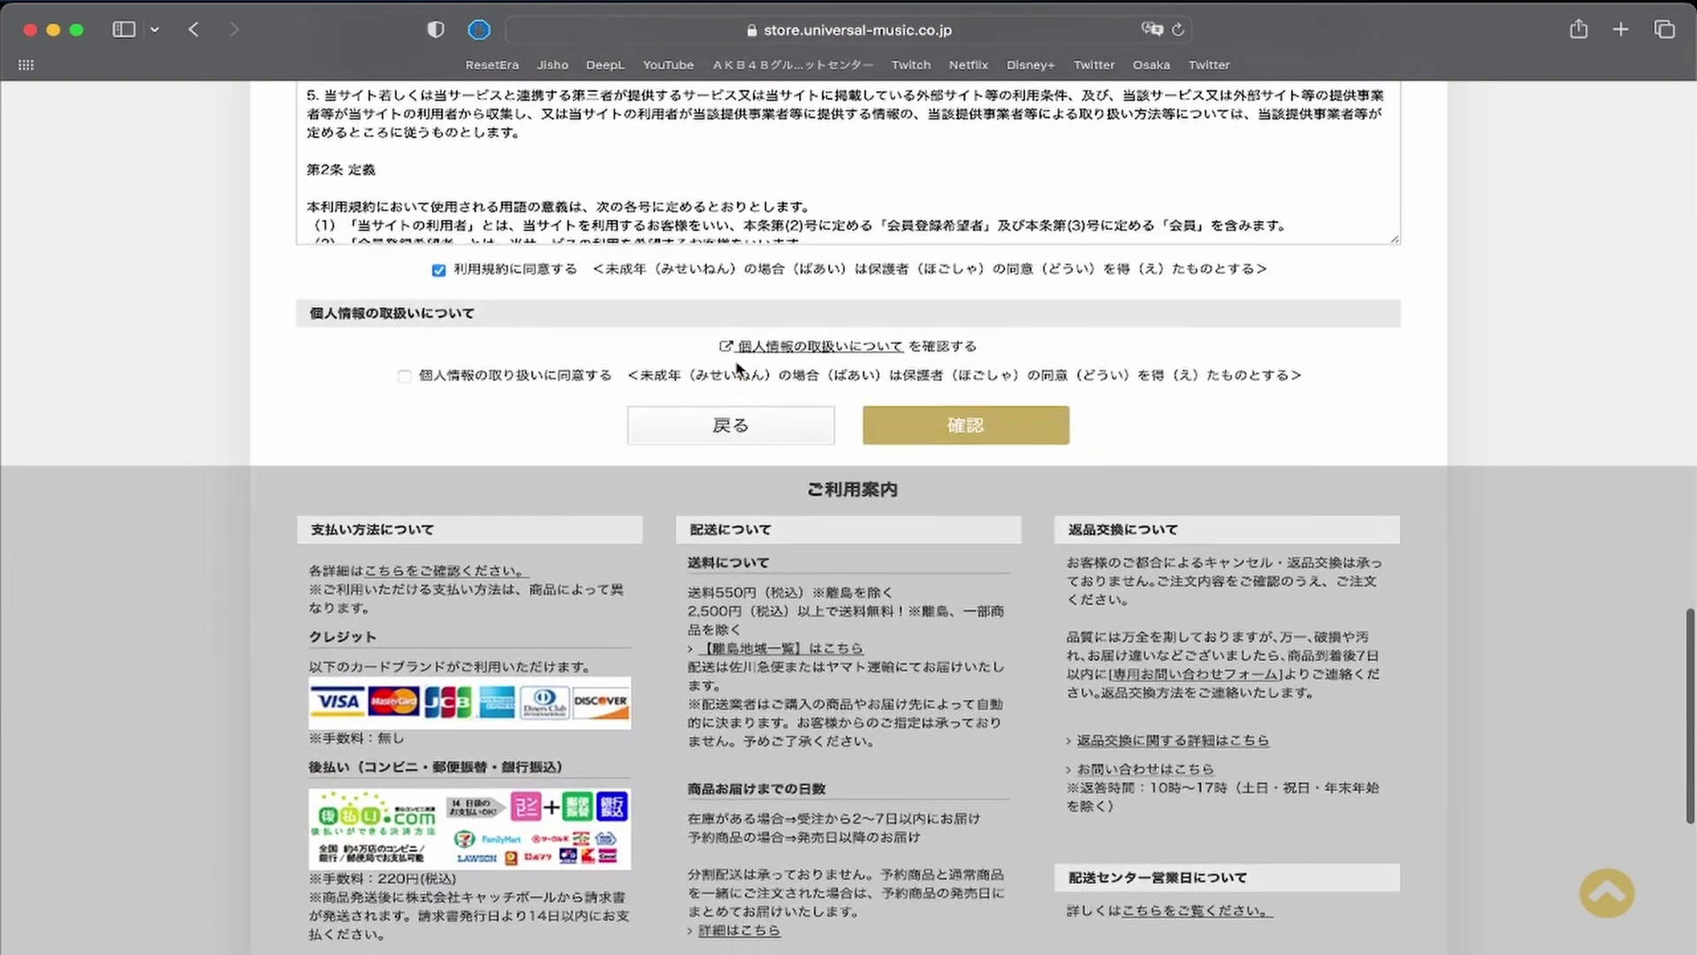
click(404, 377)
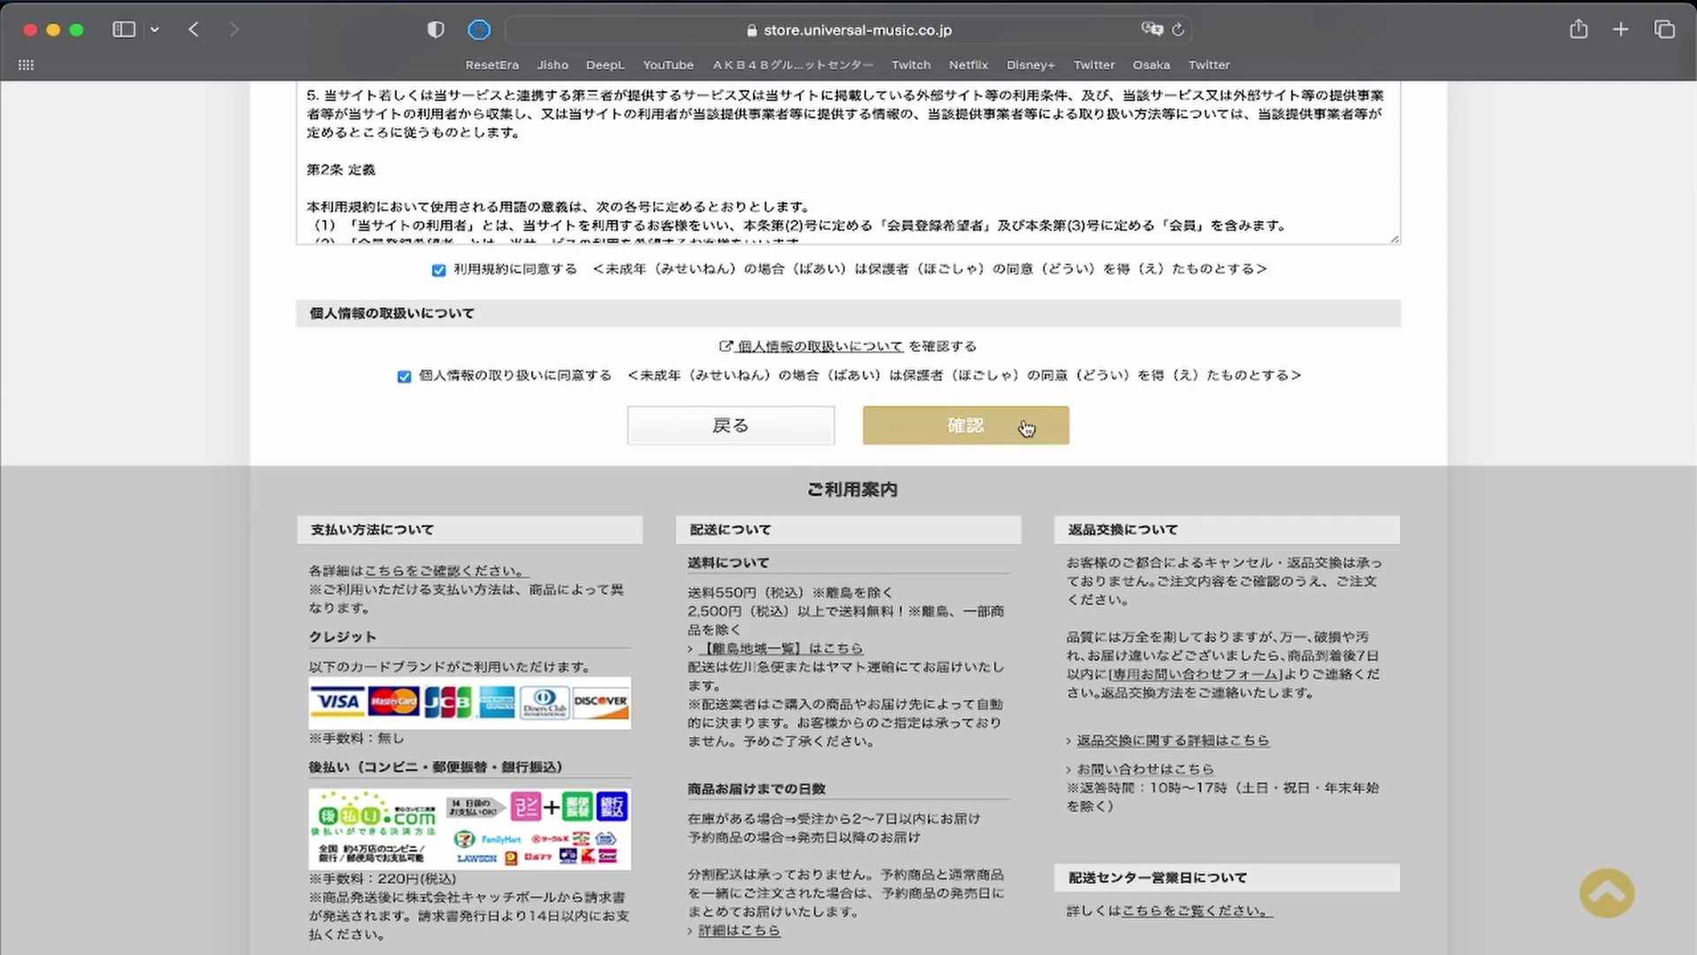
click(969, 427)
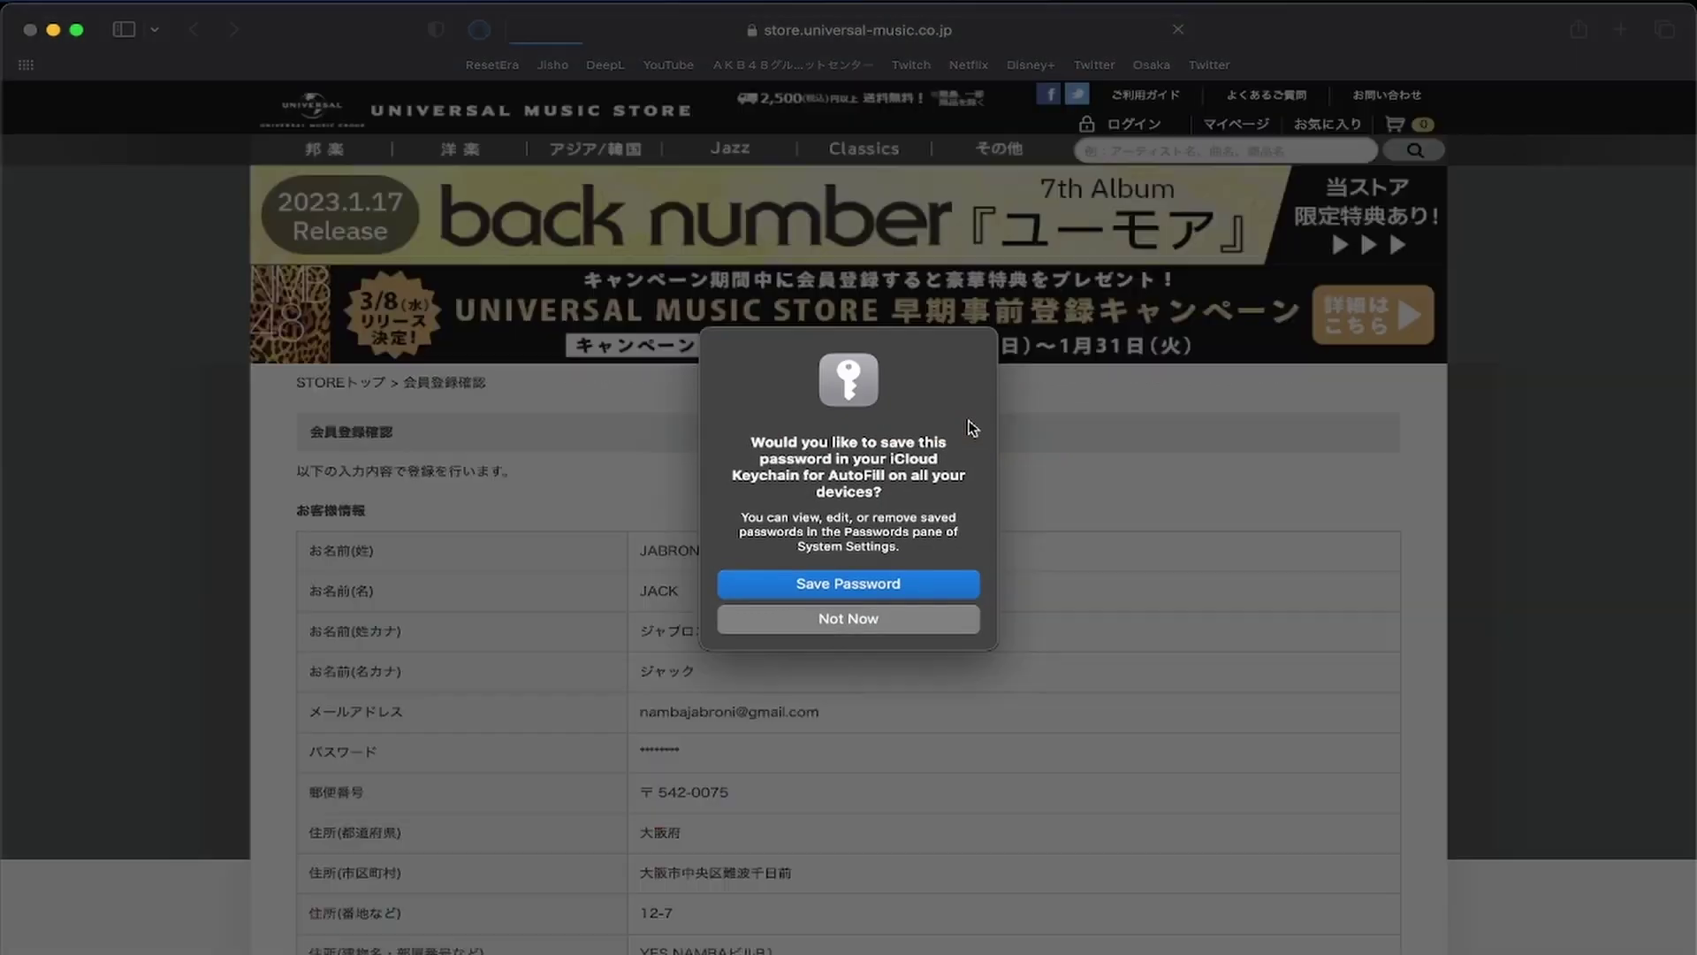
Decline saving the password in Safari and confirm the registration with 登録.
click(876, 610)
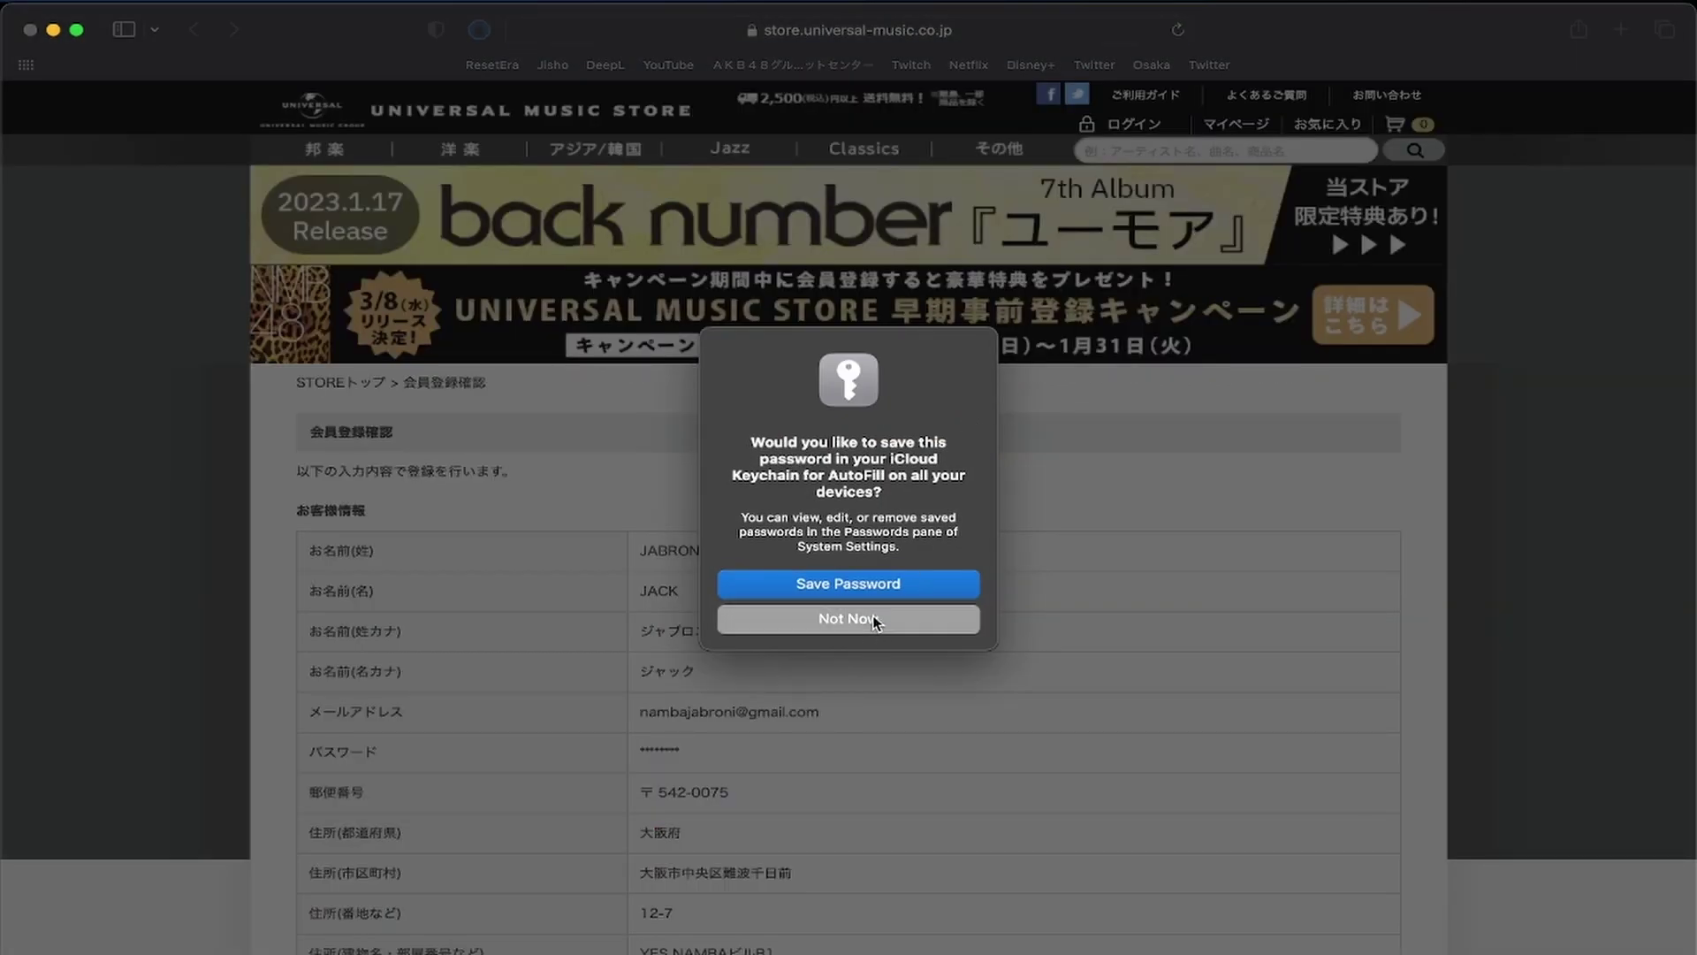
scroll(994, 630, down, 3)
scroll(995, 632, down, 5)
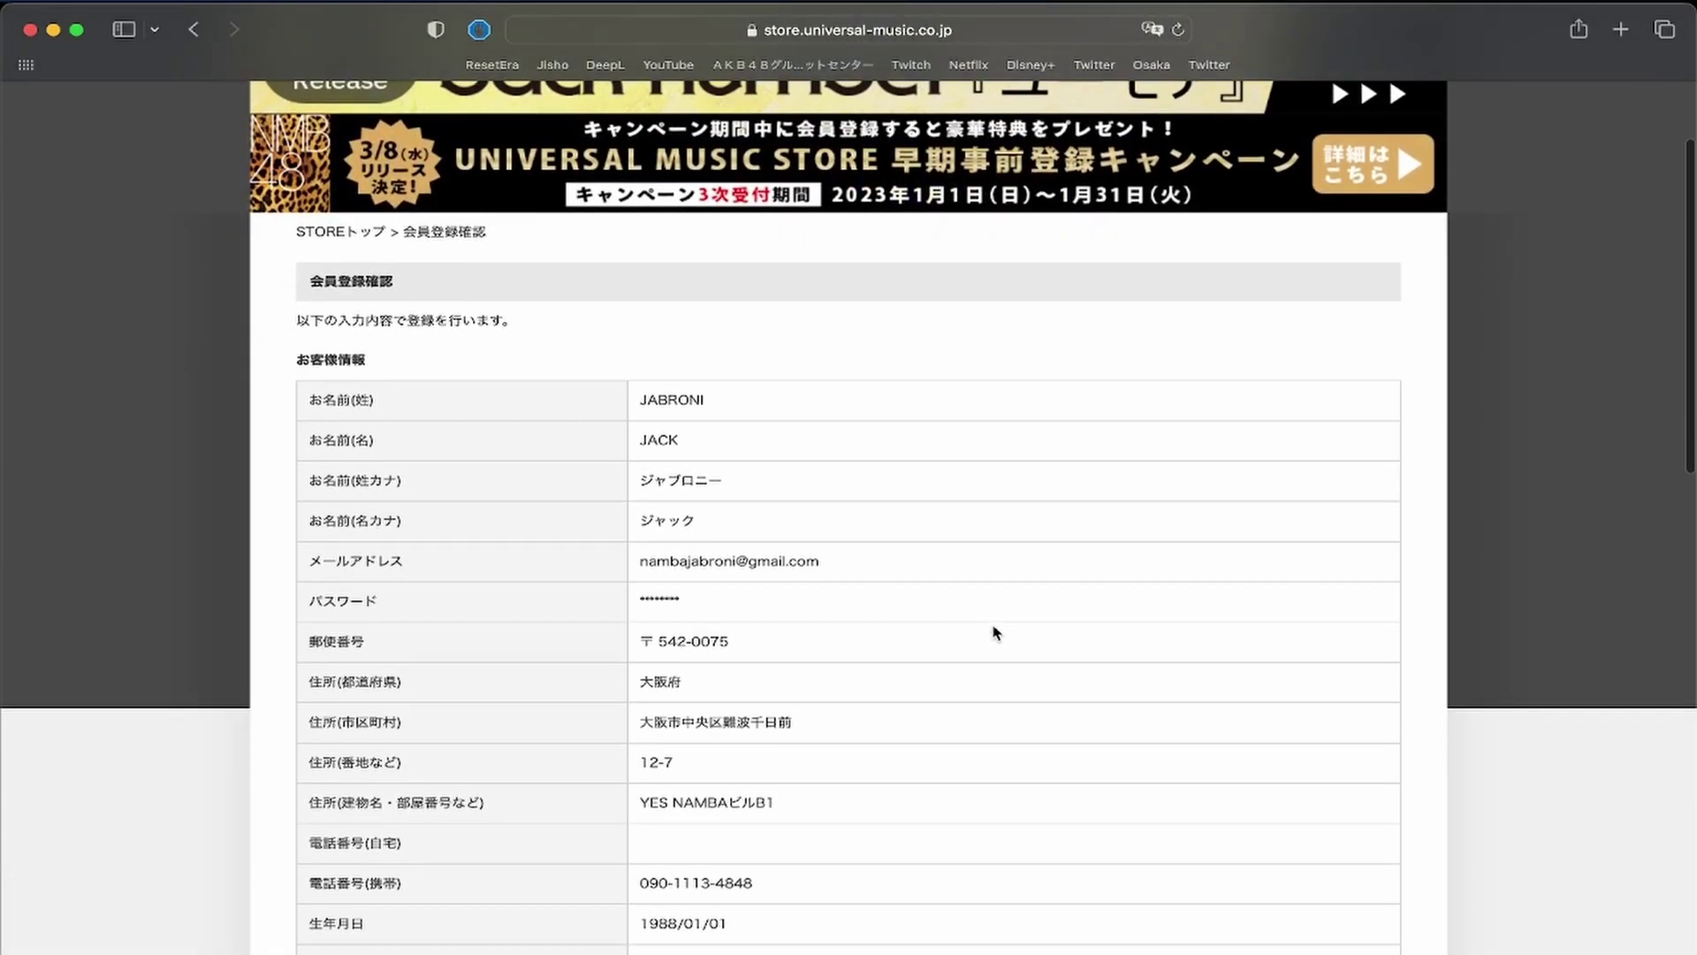
scroll(994, 633, down, 10)
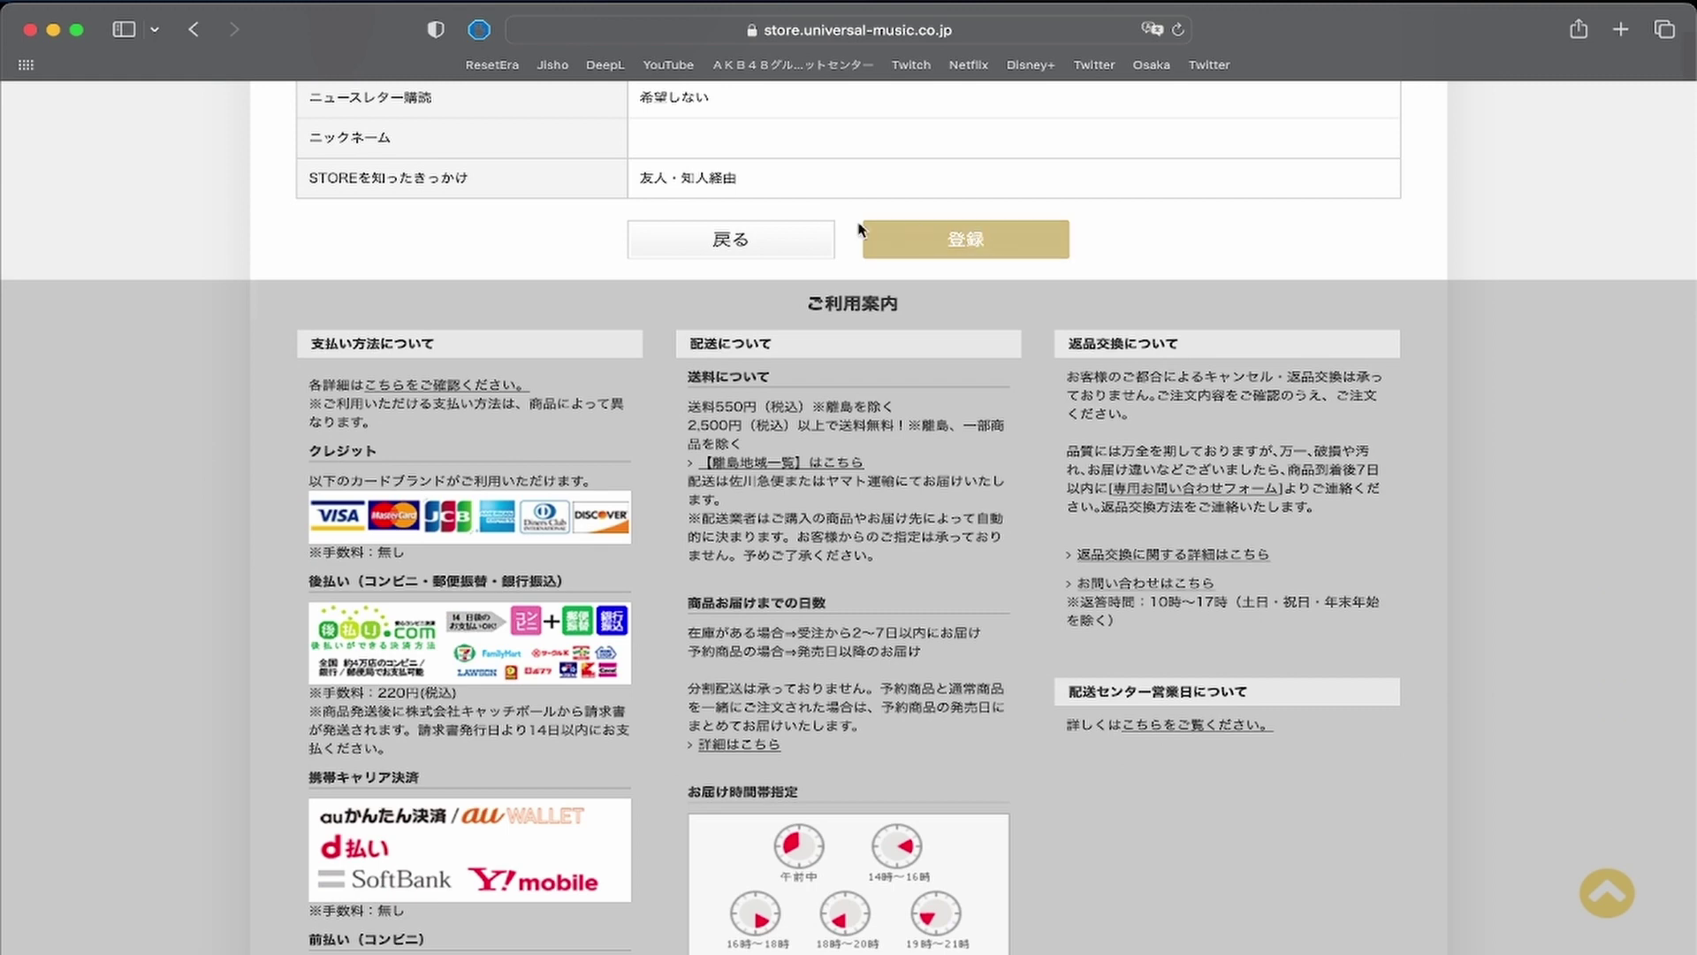
click(966, 240)
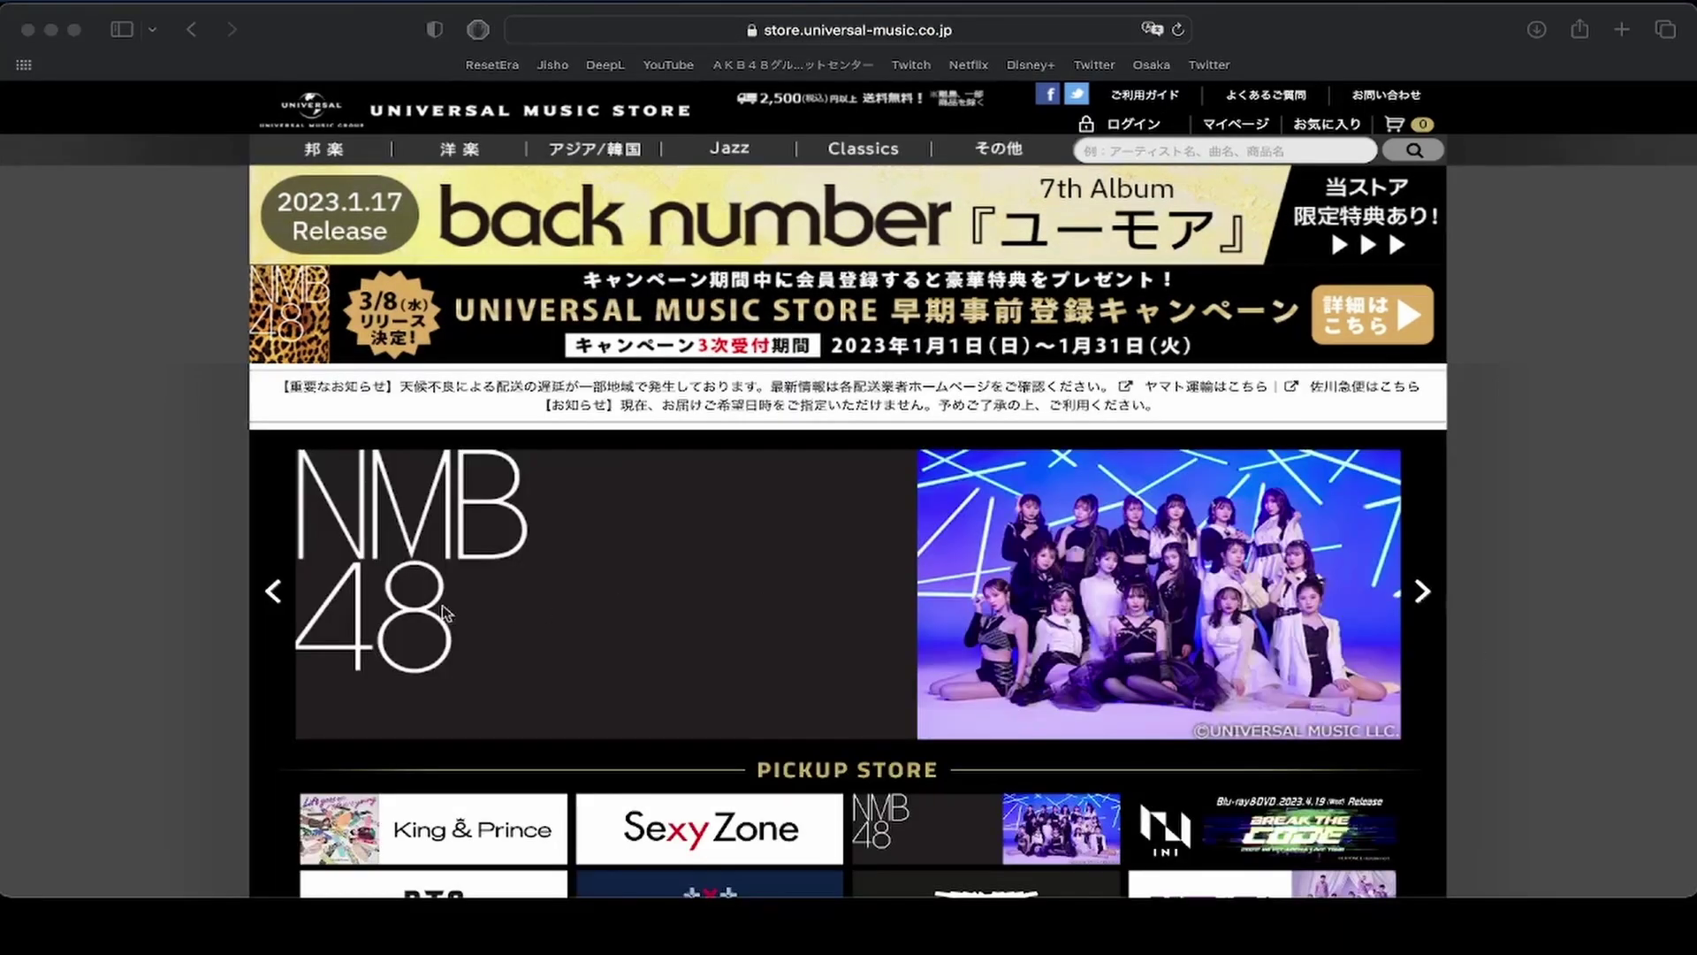
Open the NMB48 store from the PICKUP STORE section of the home page.
click(27, 529)
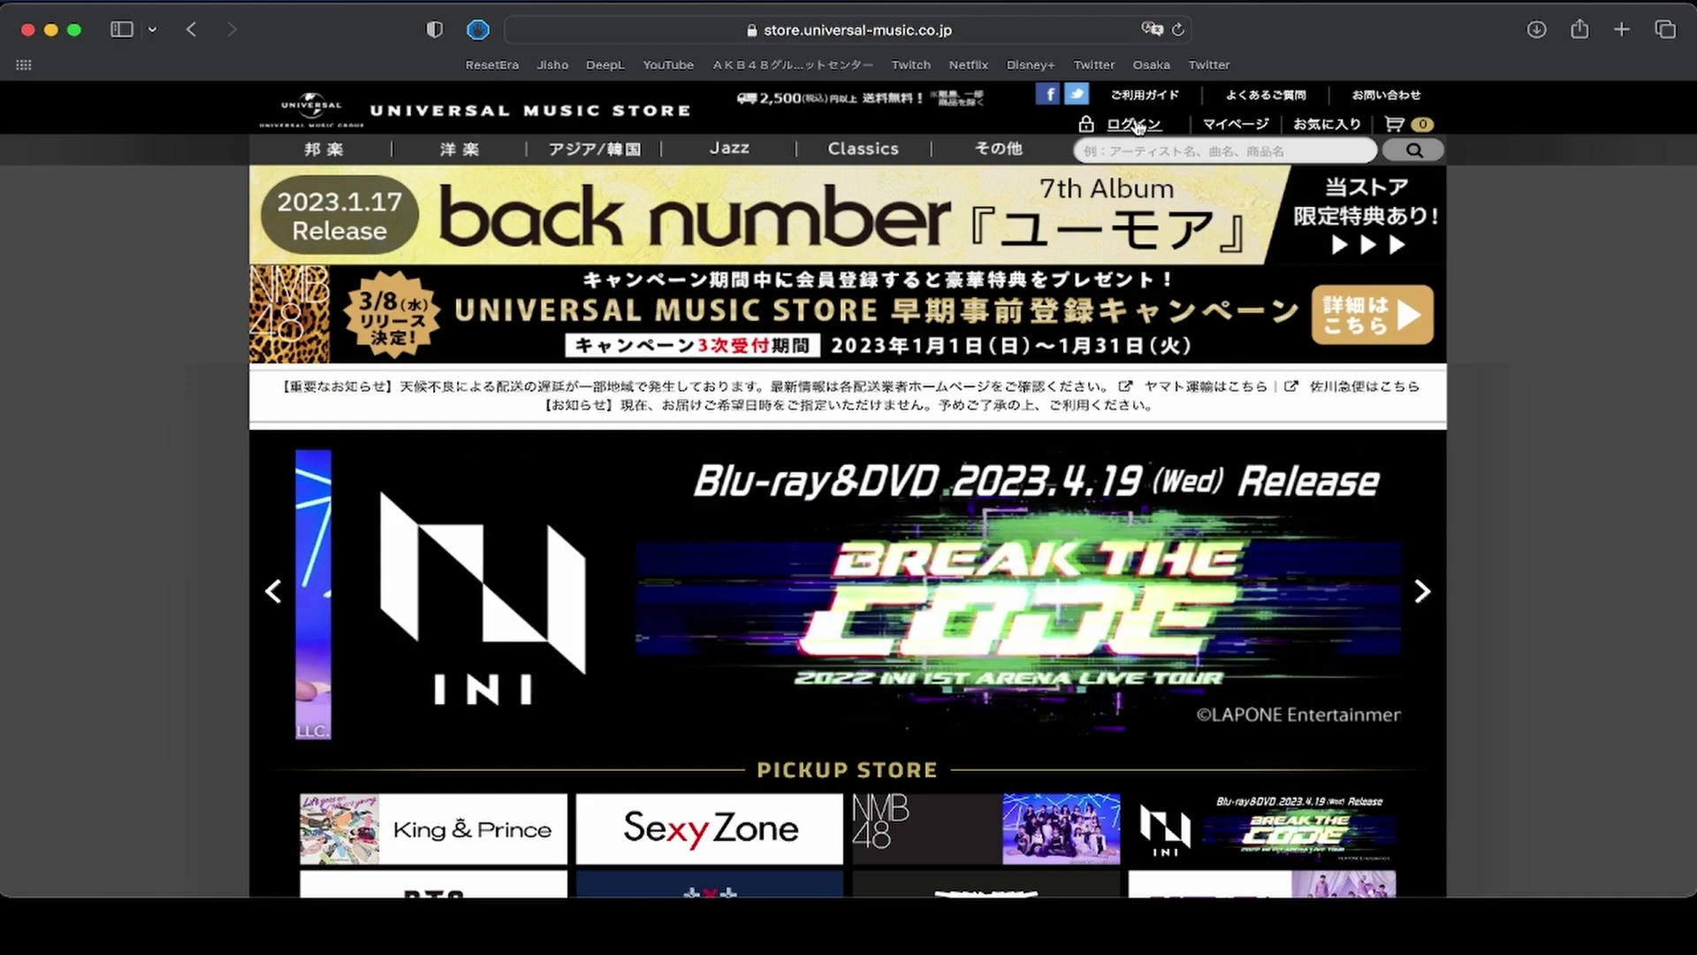
scroll(669, 276, down, 2)
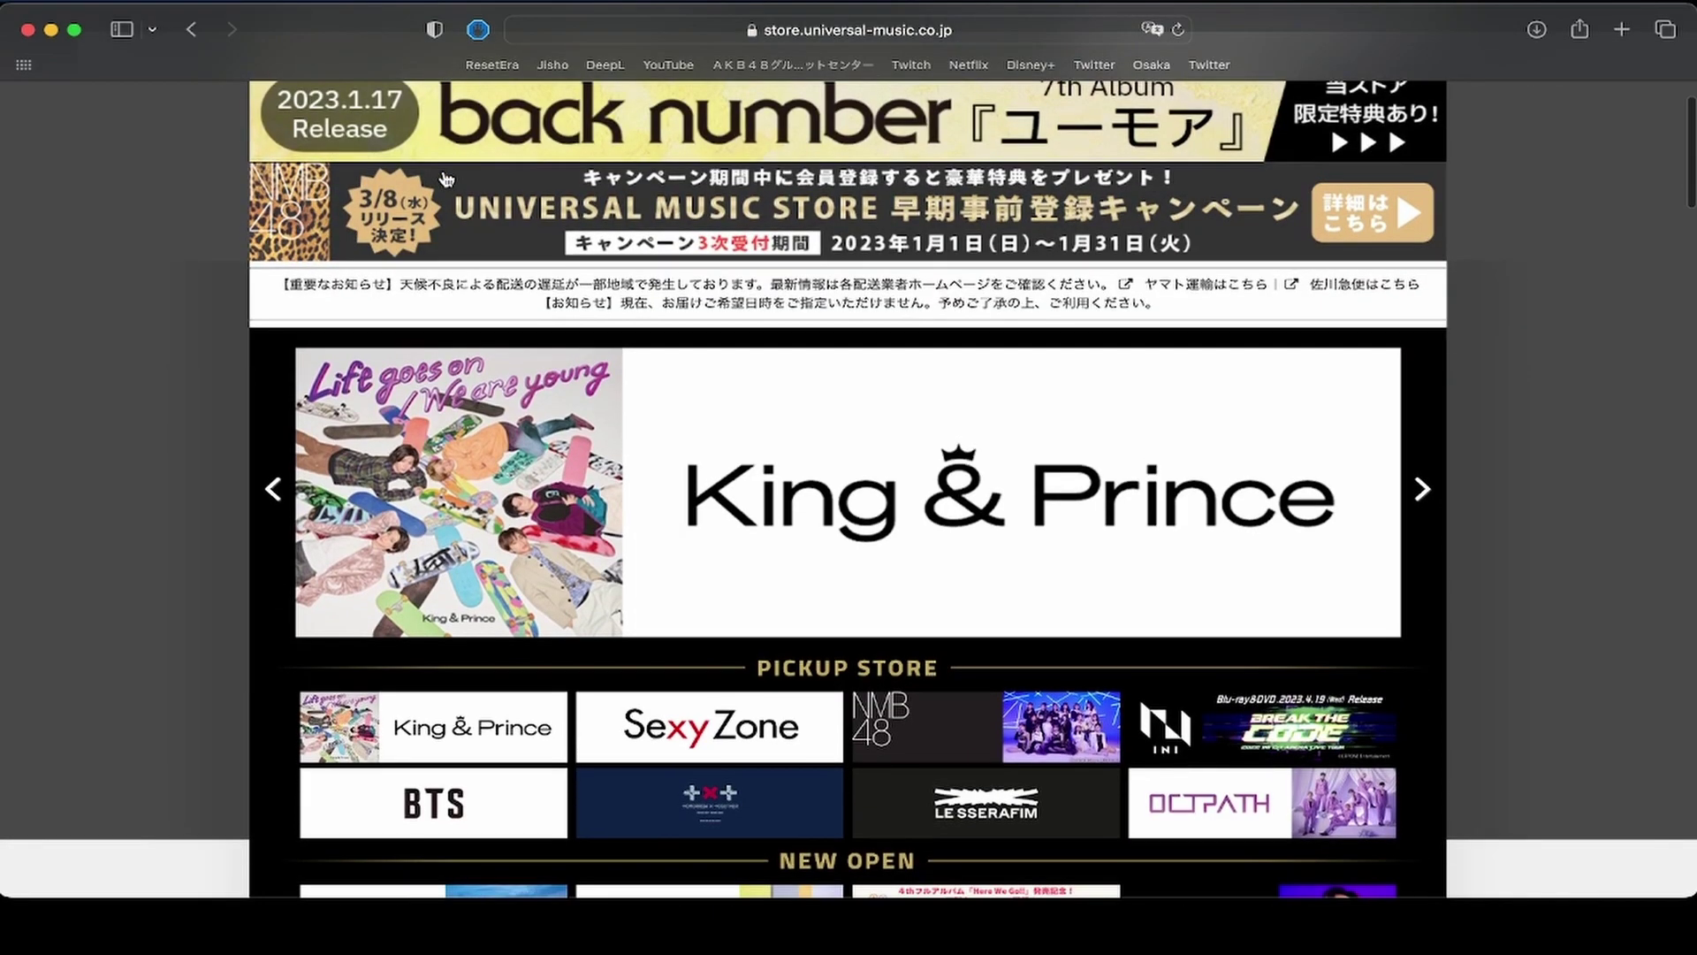
scroll(844, 442, down, 3)
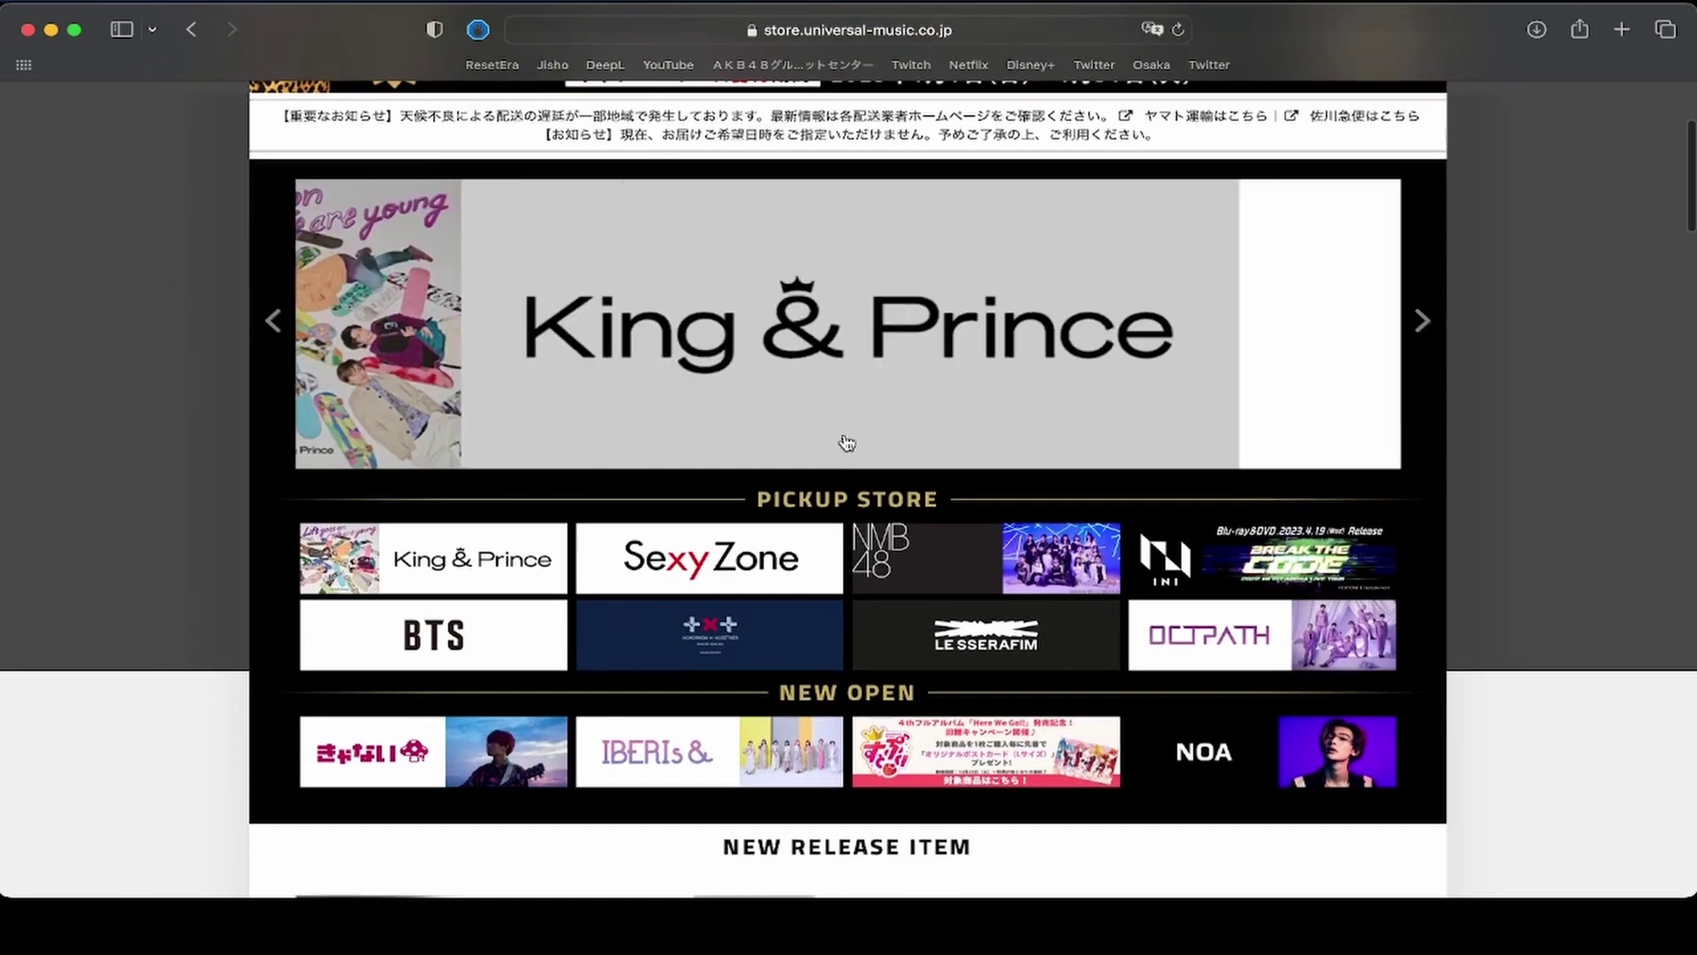
click(1014, 570)
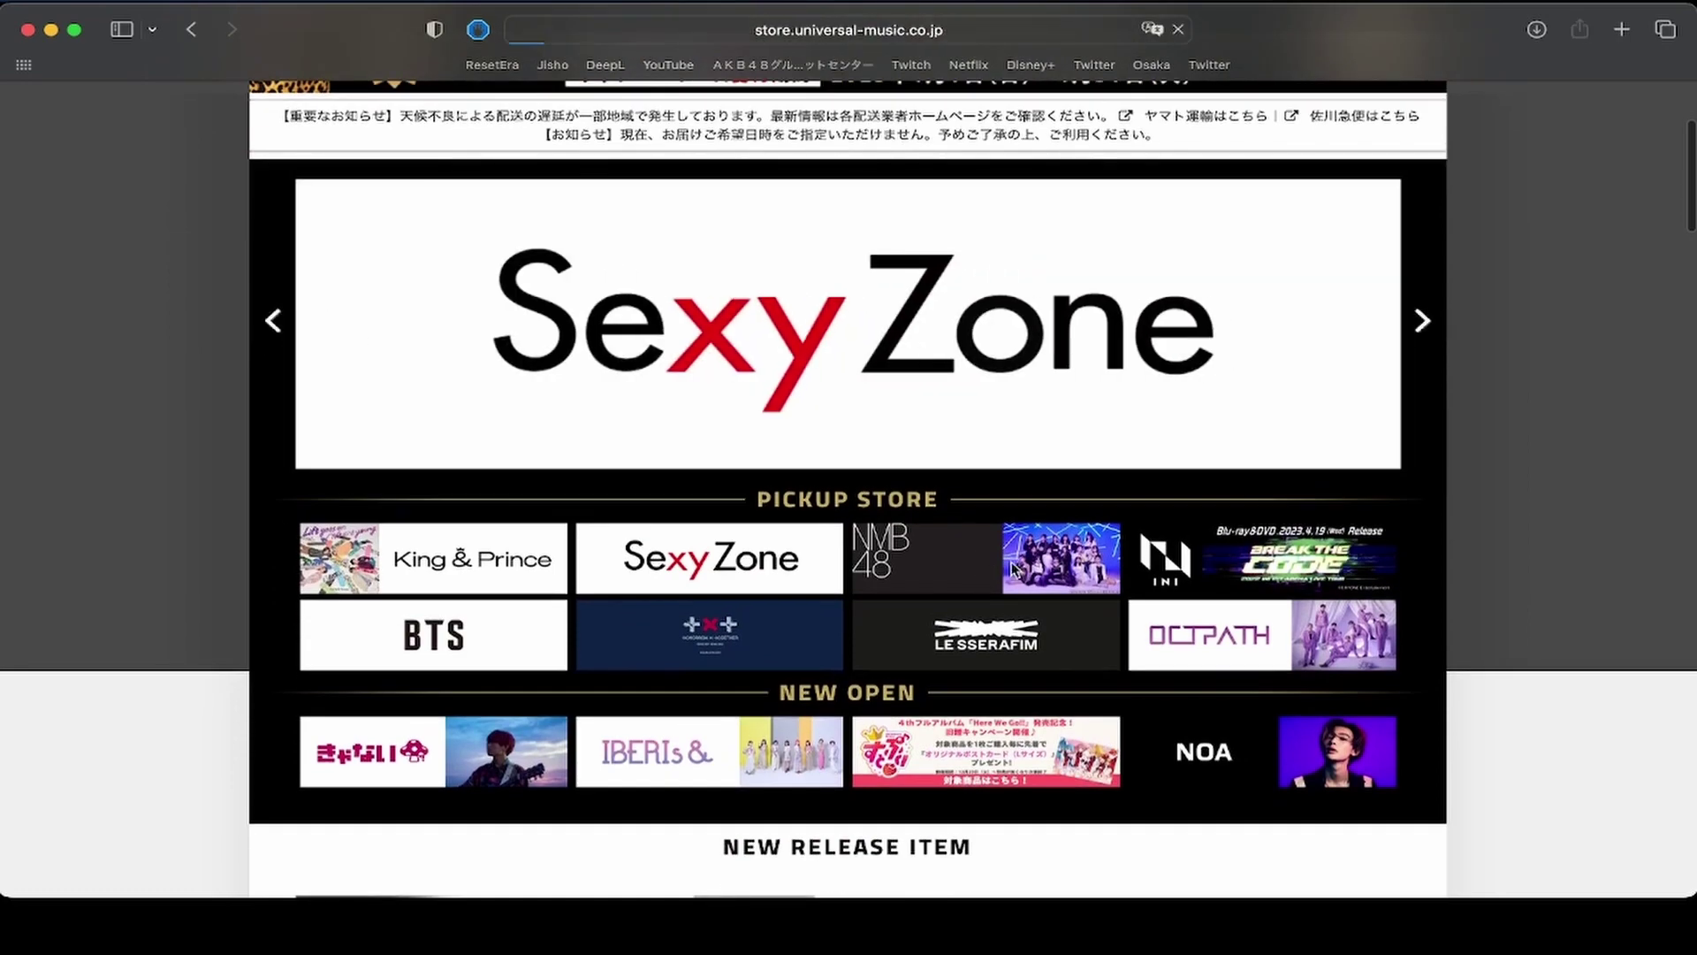
scroll(1014, 569, down, 10)
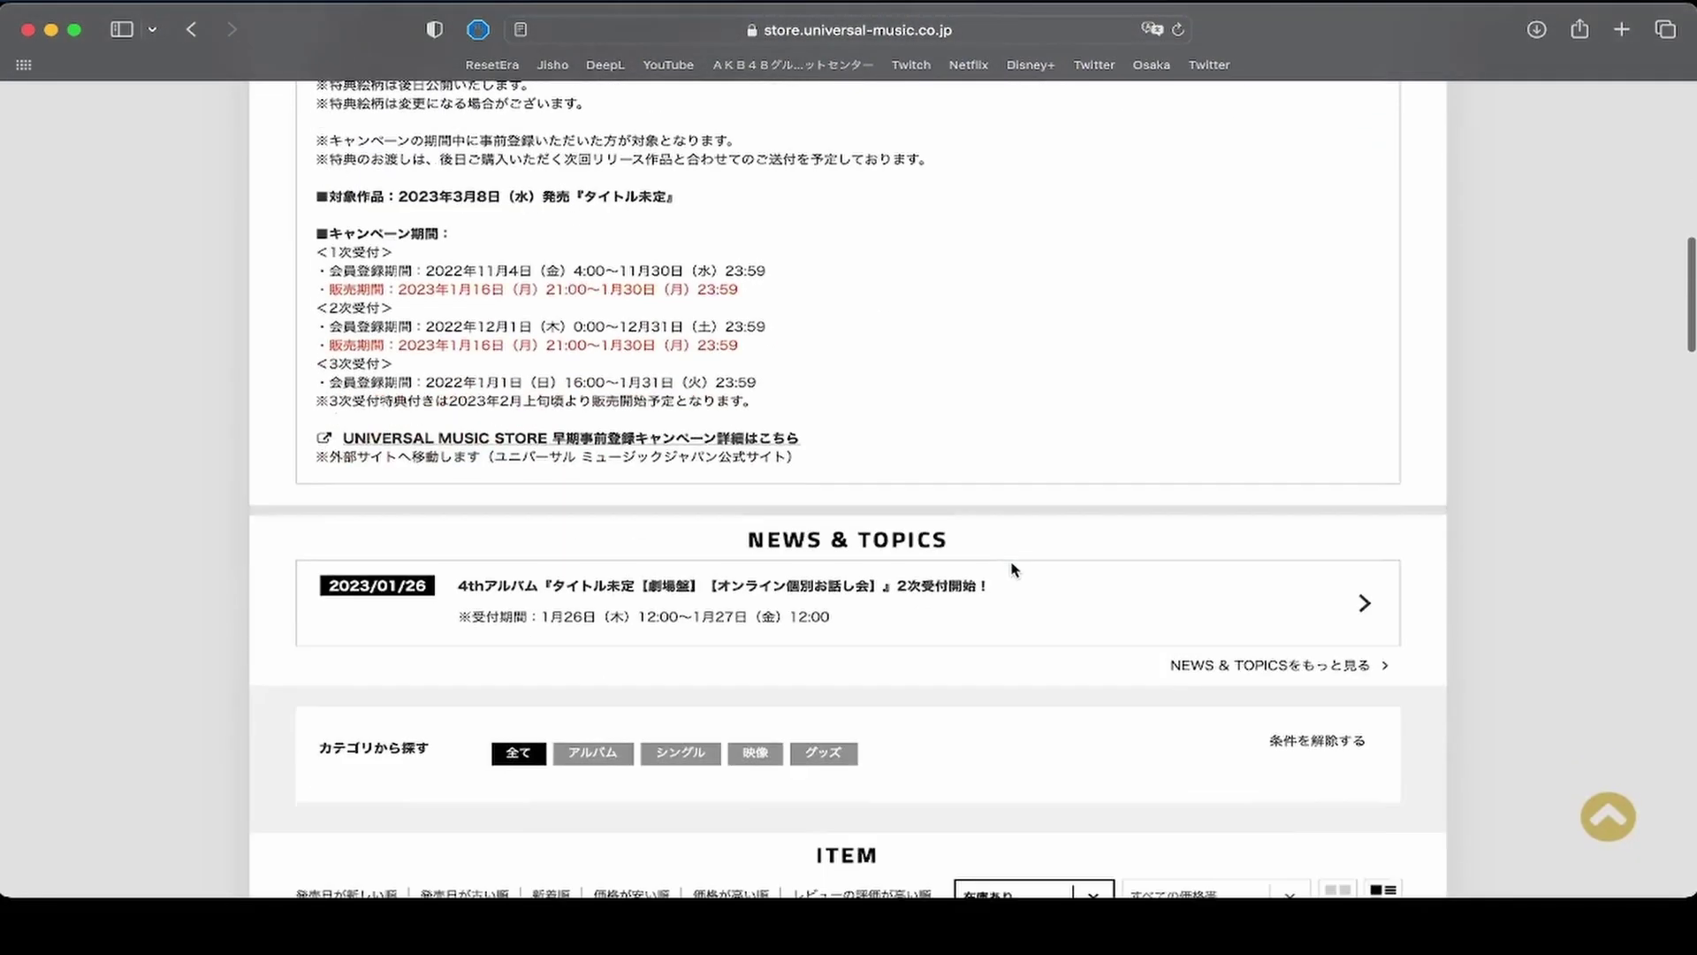
Go from the online talk event news item to the 第2次受付 lottery application page.
click(847, 580)
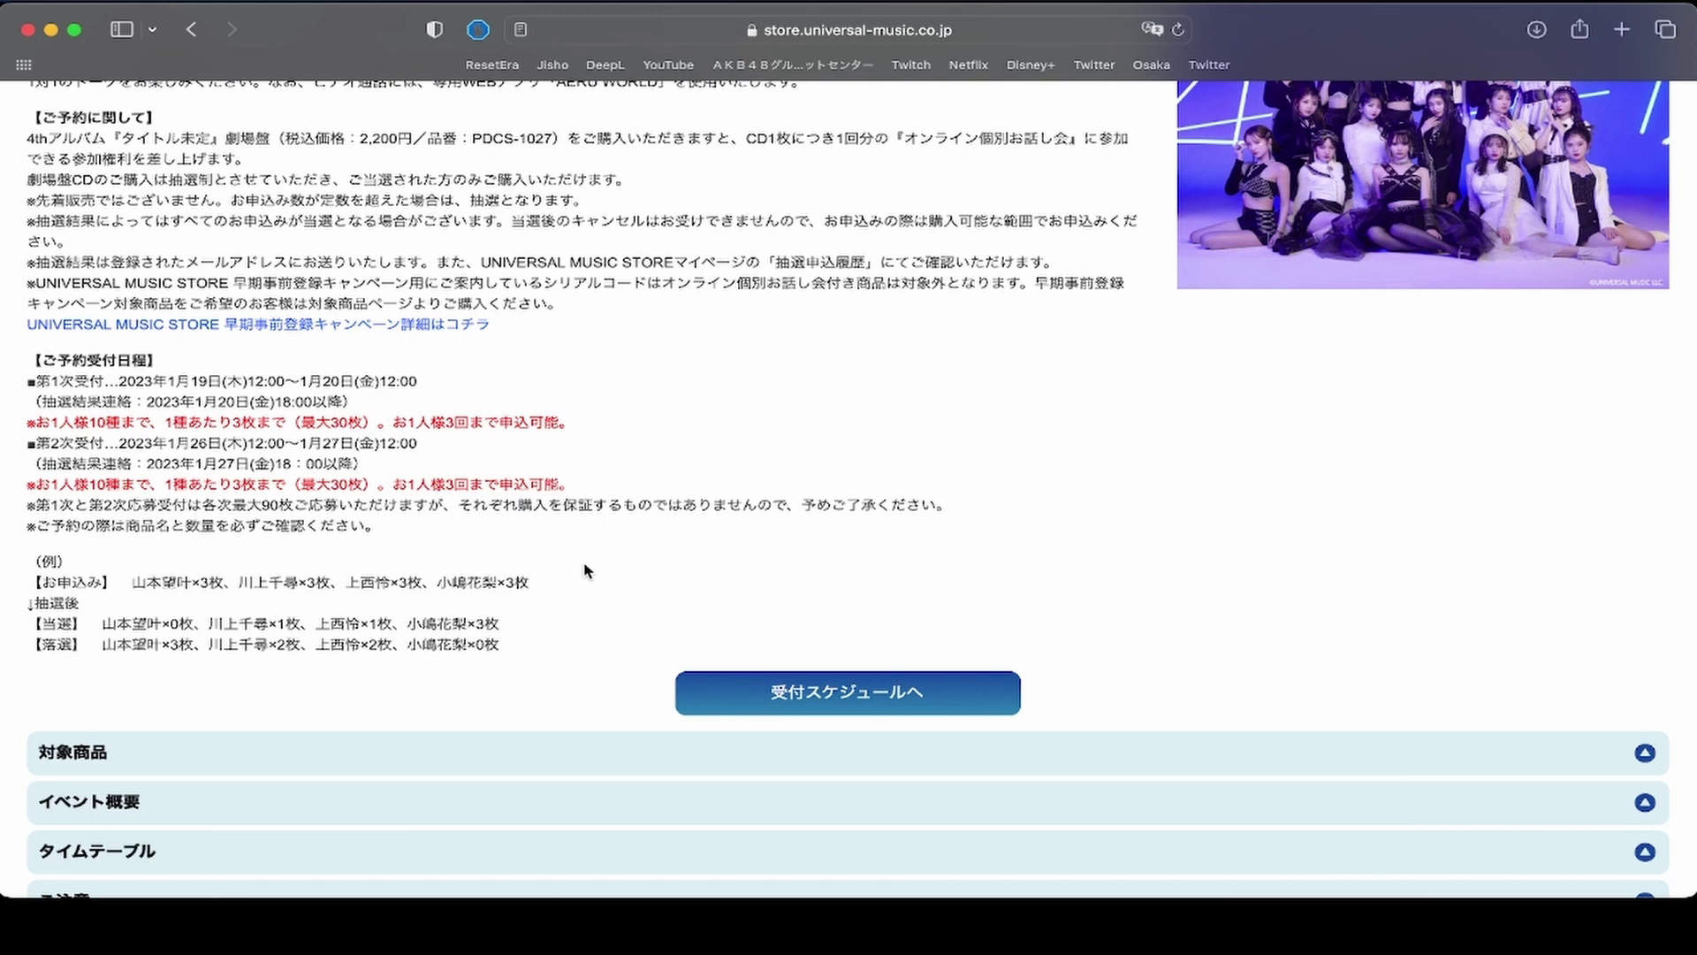
scroll(585, 570, down, 3)
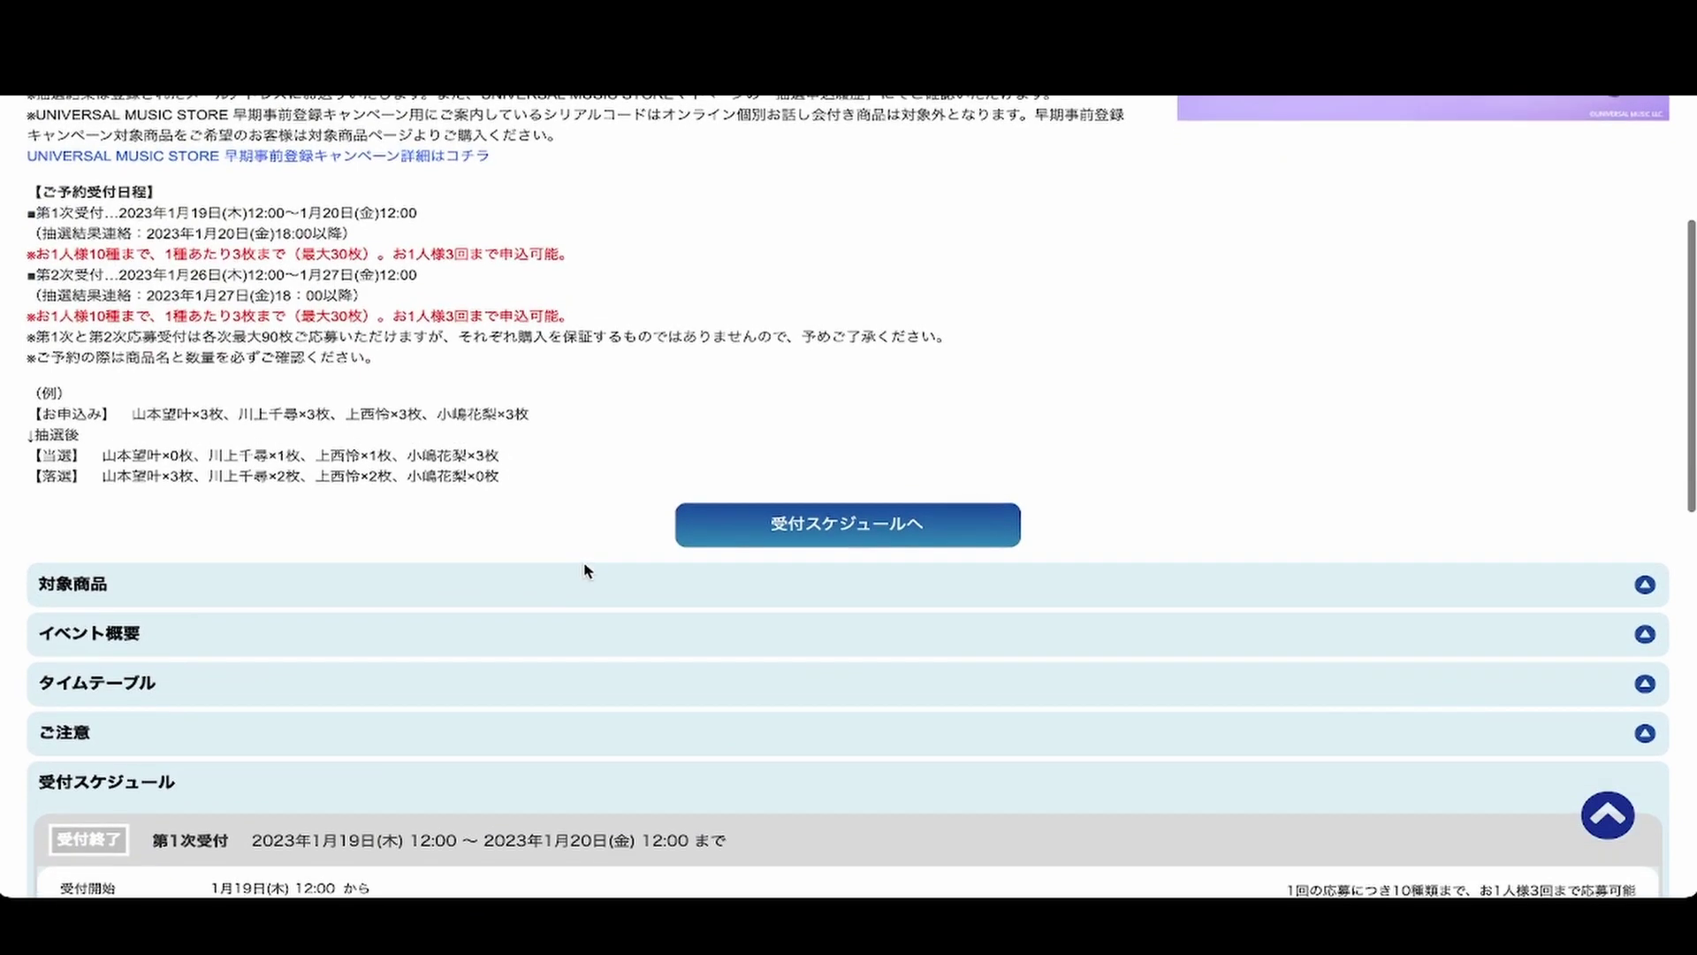
click(911, 512)
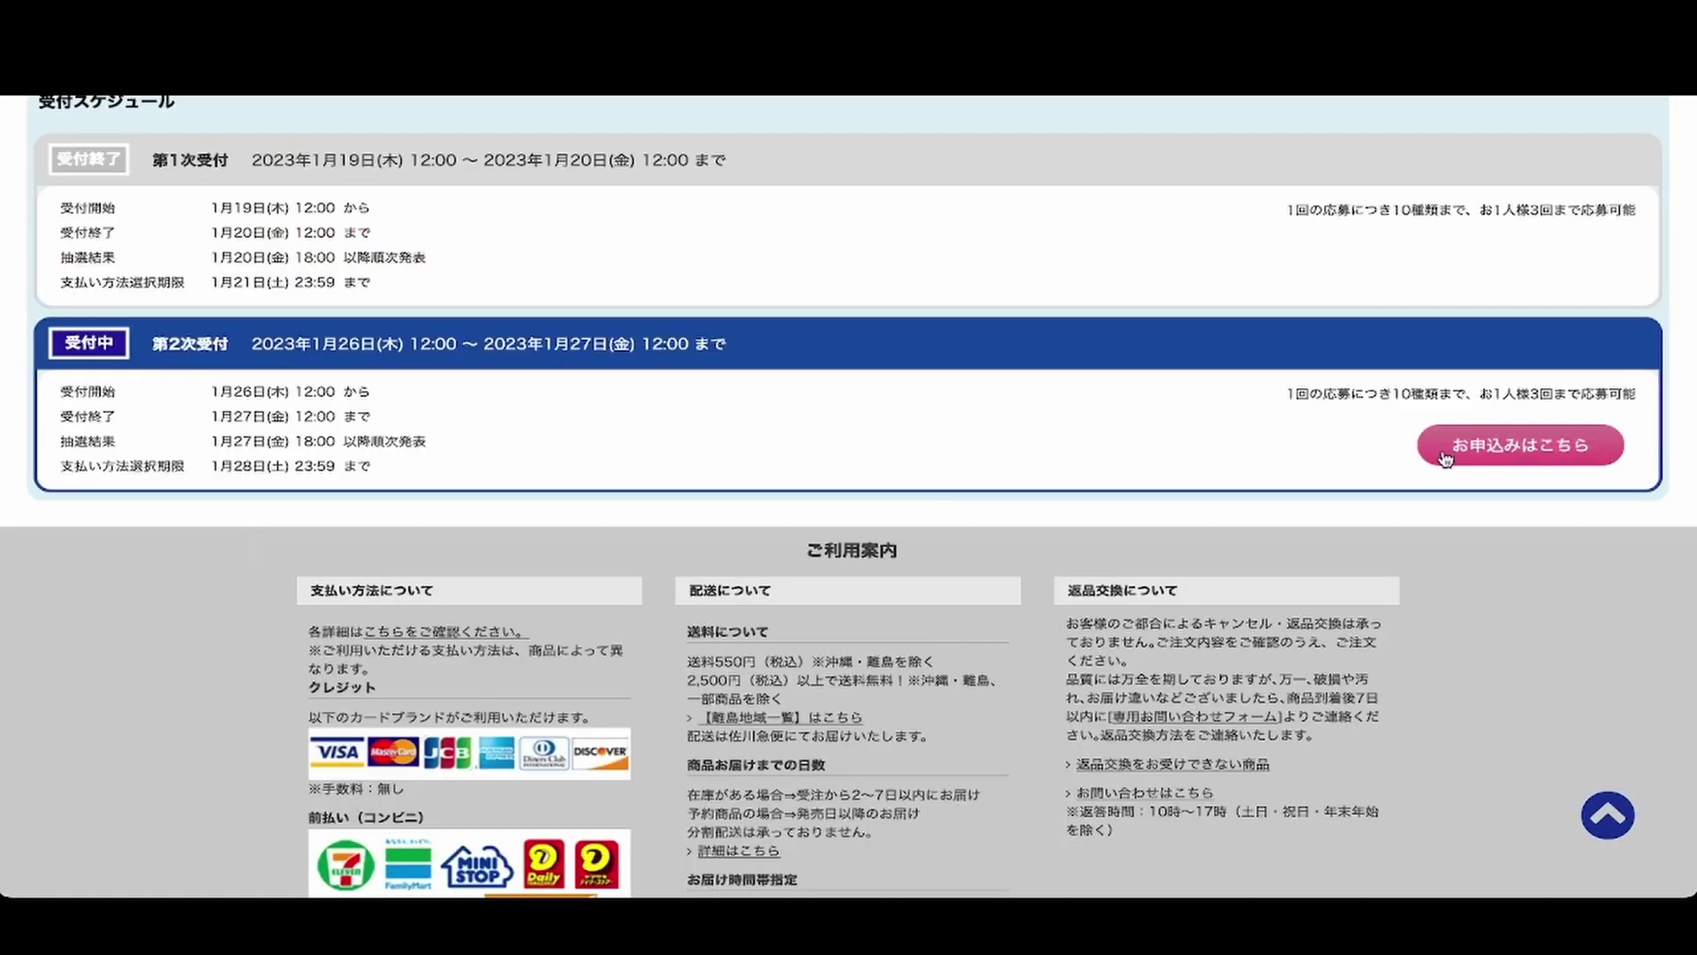
click(1538, 447)
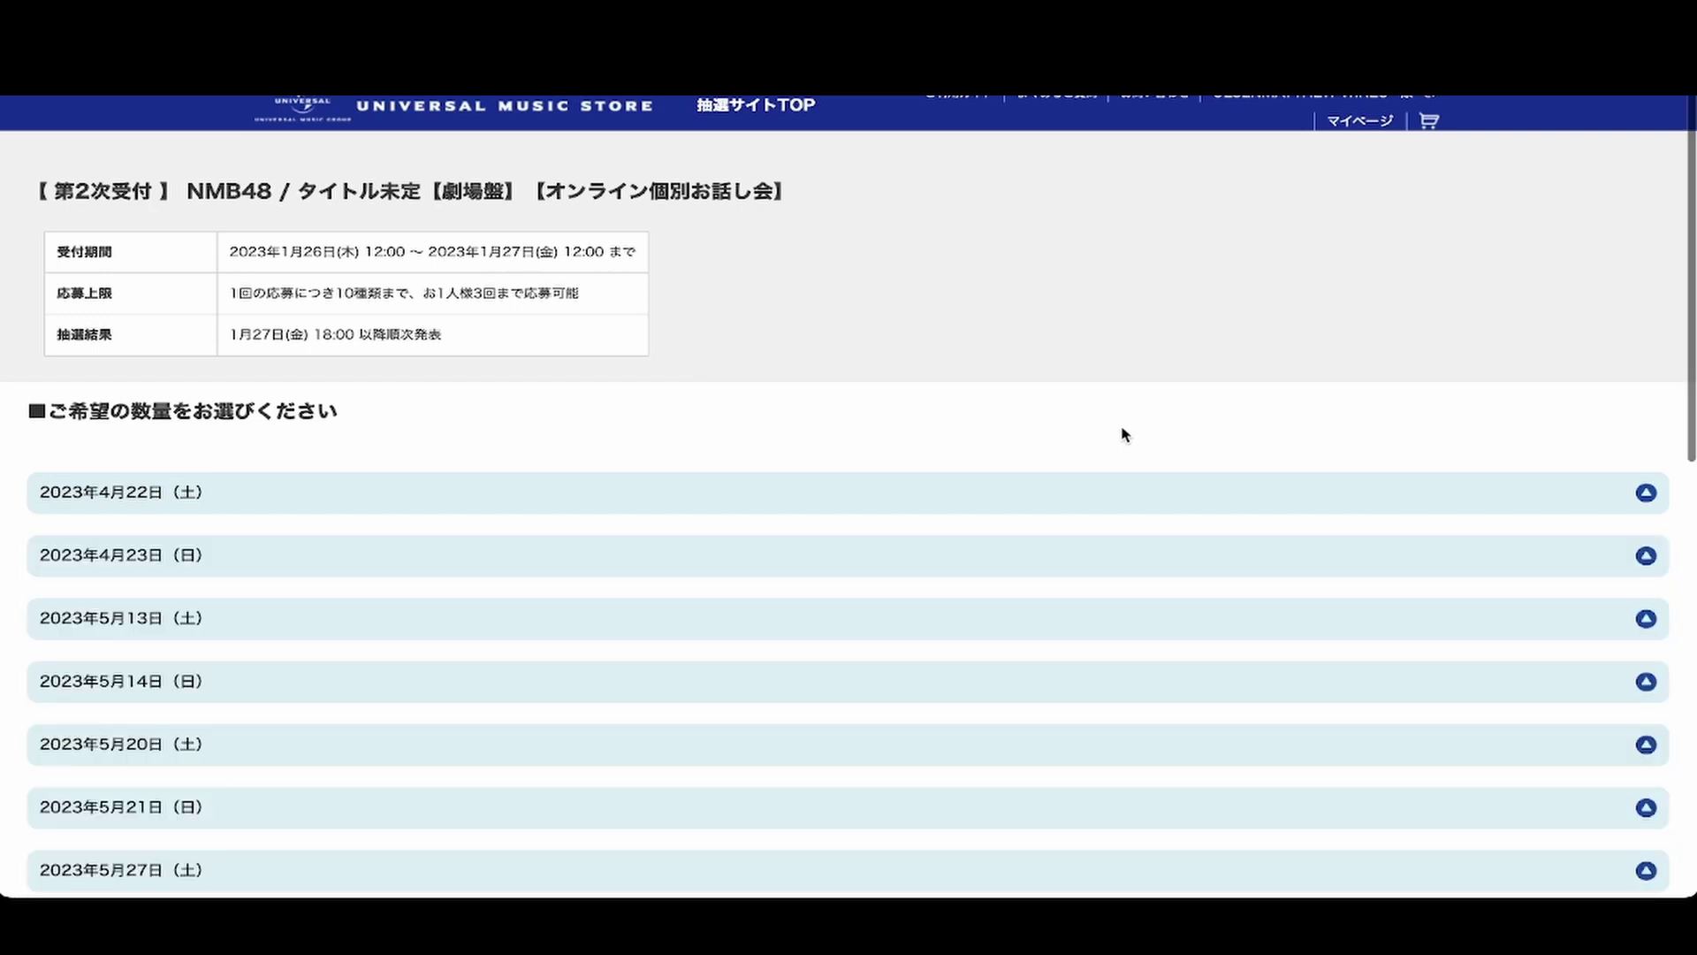
Show the 2023年4月22日 member time-slot tables and look through the available sessions.
scroll(1030, 409, down, 3)
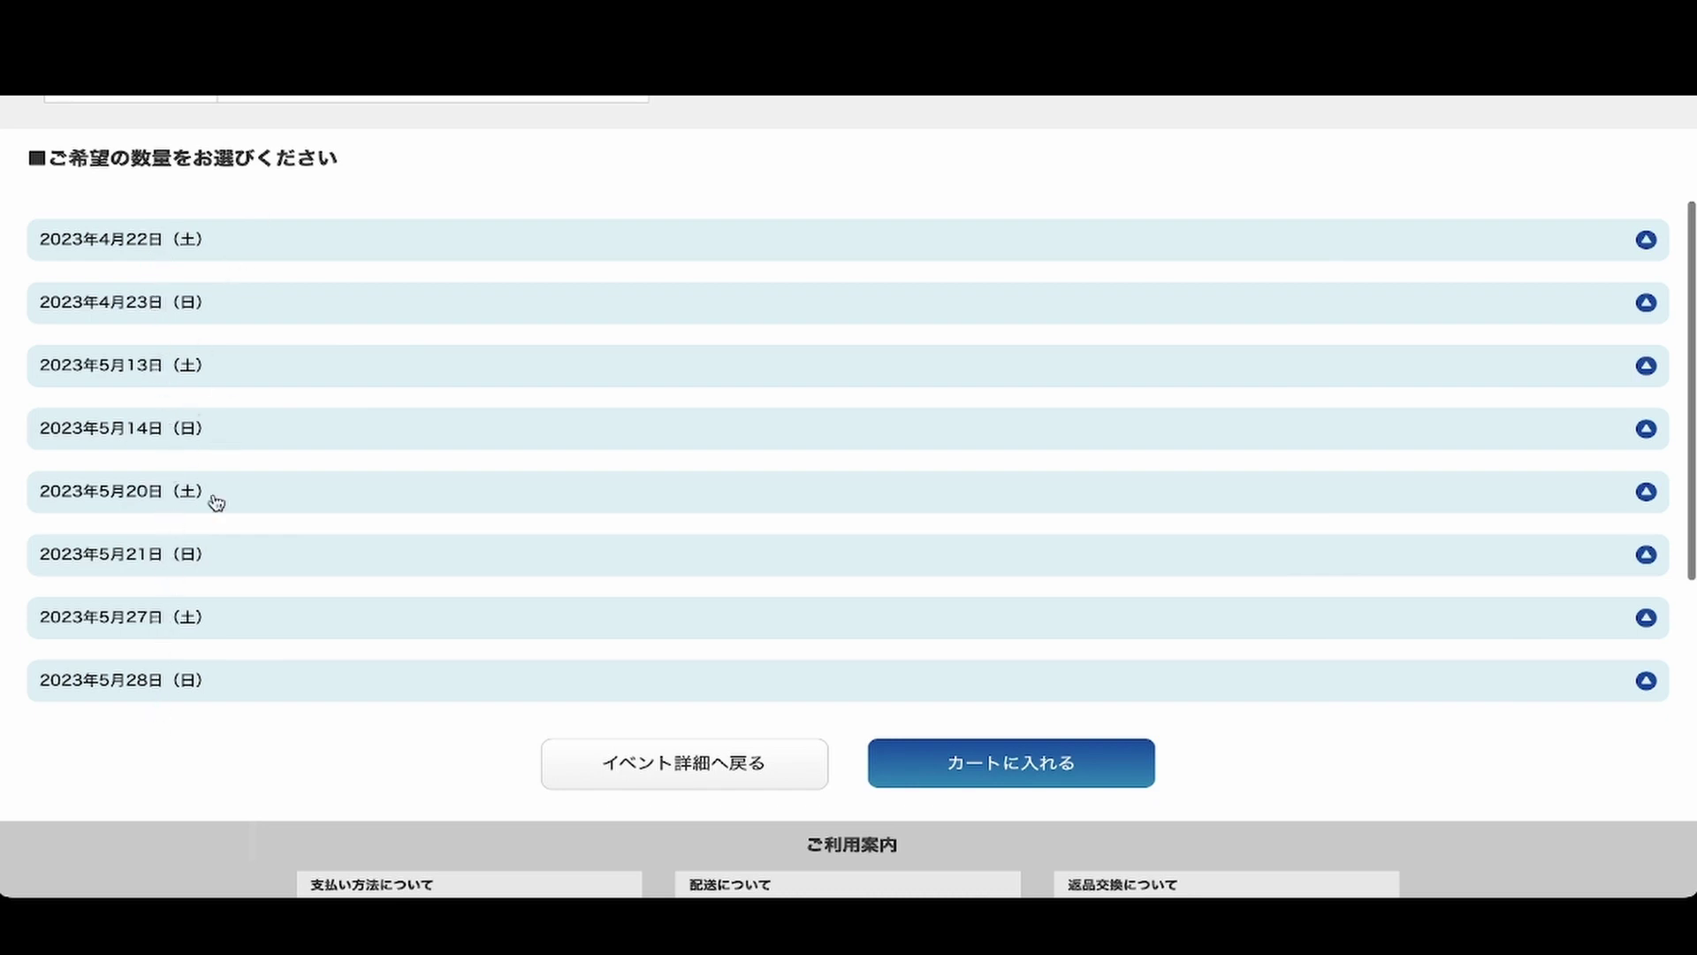
scroll(402, 207, up, 2)
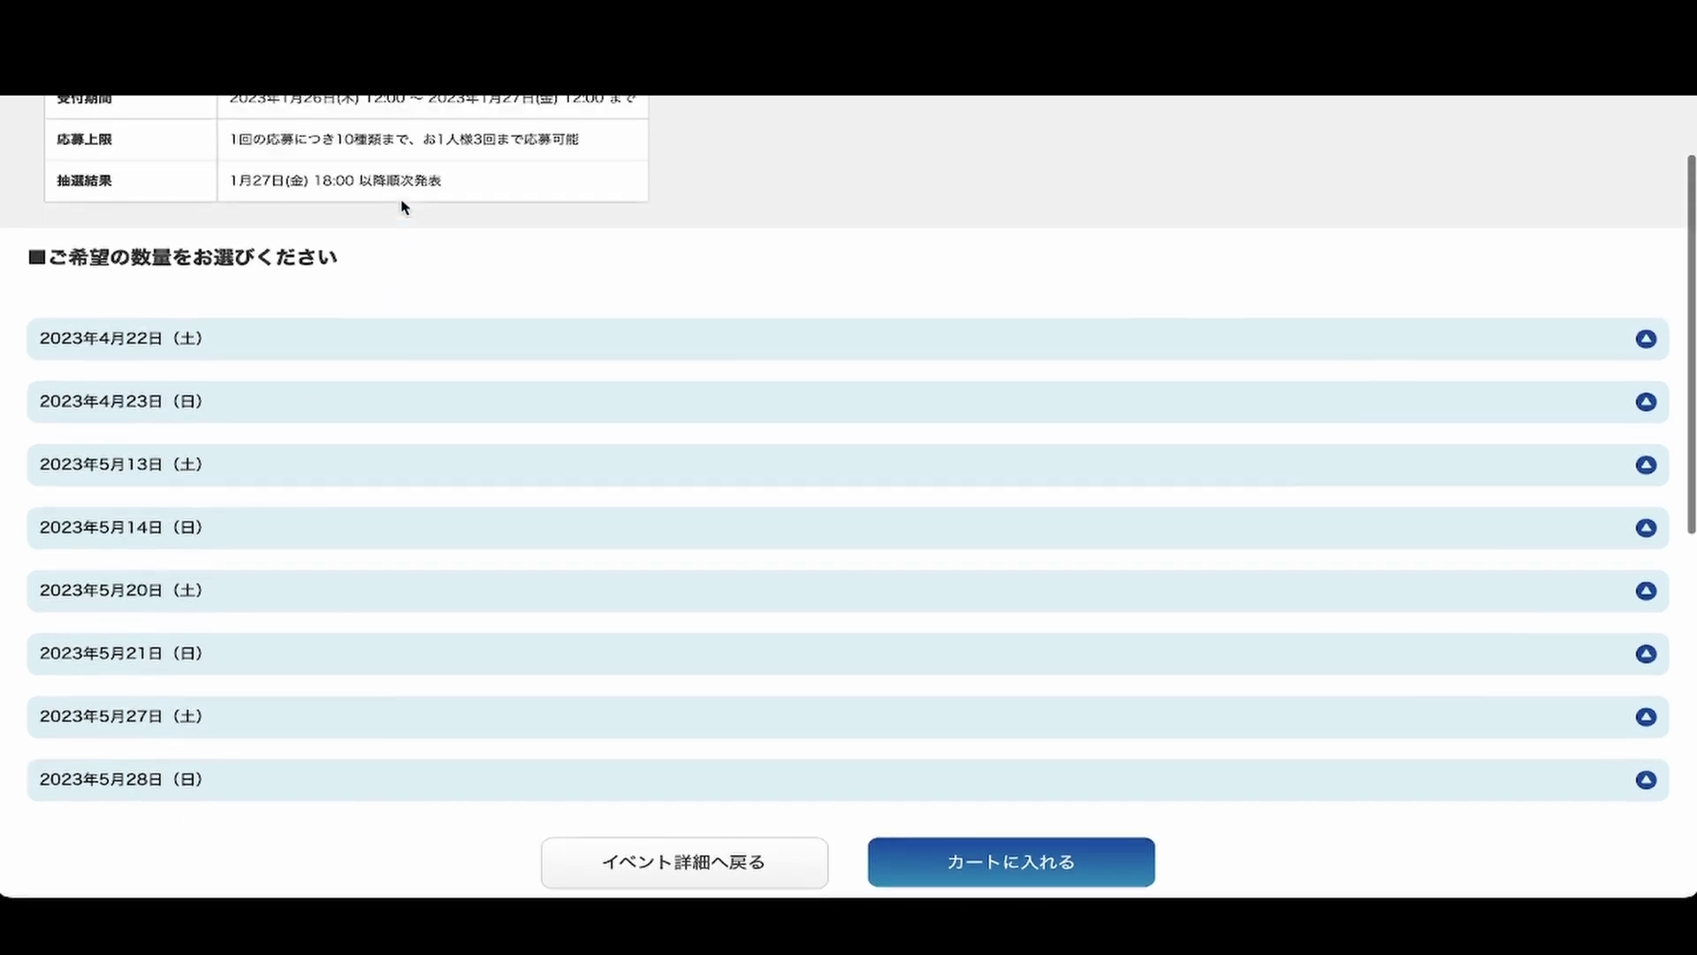
click(344, 425)
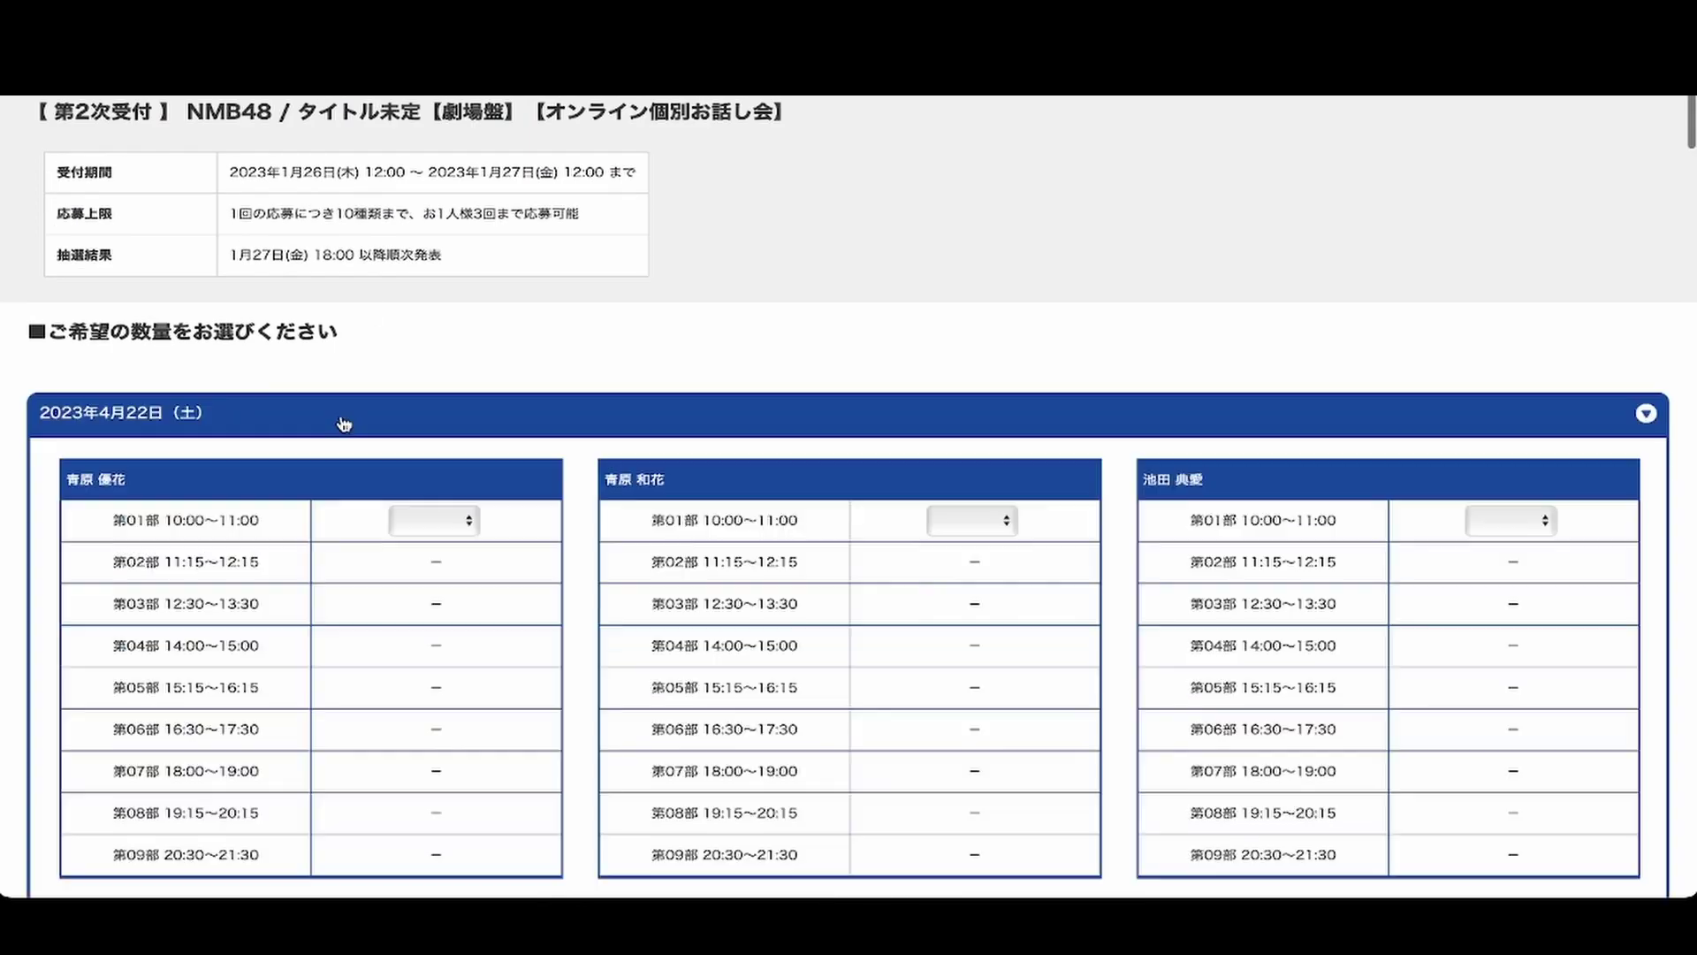
scroll(609, 524, down, 2)
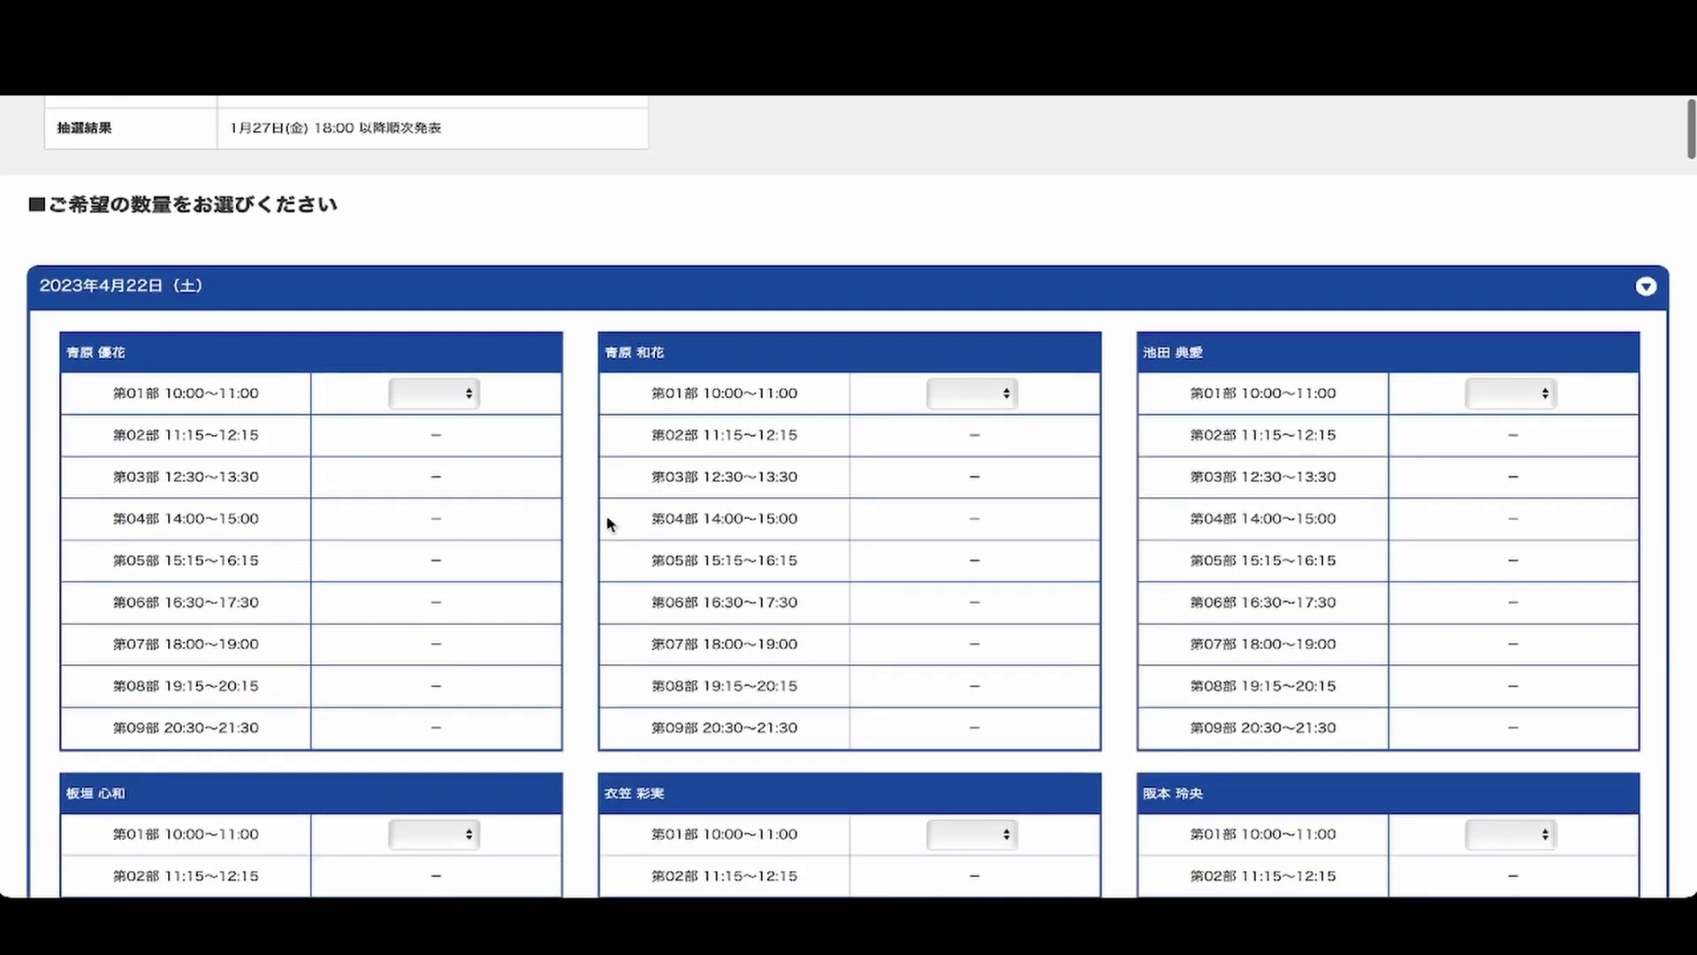
scroll(608, 524, down, 1)
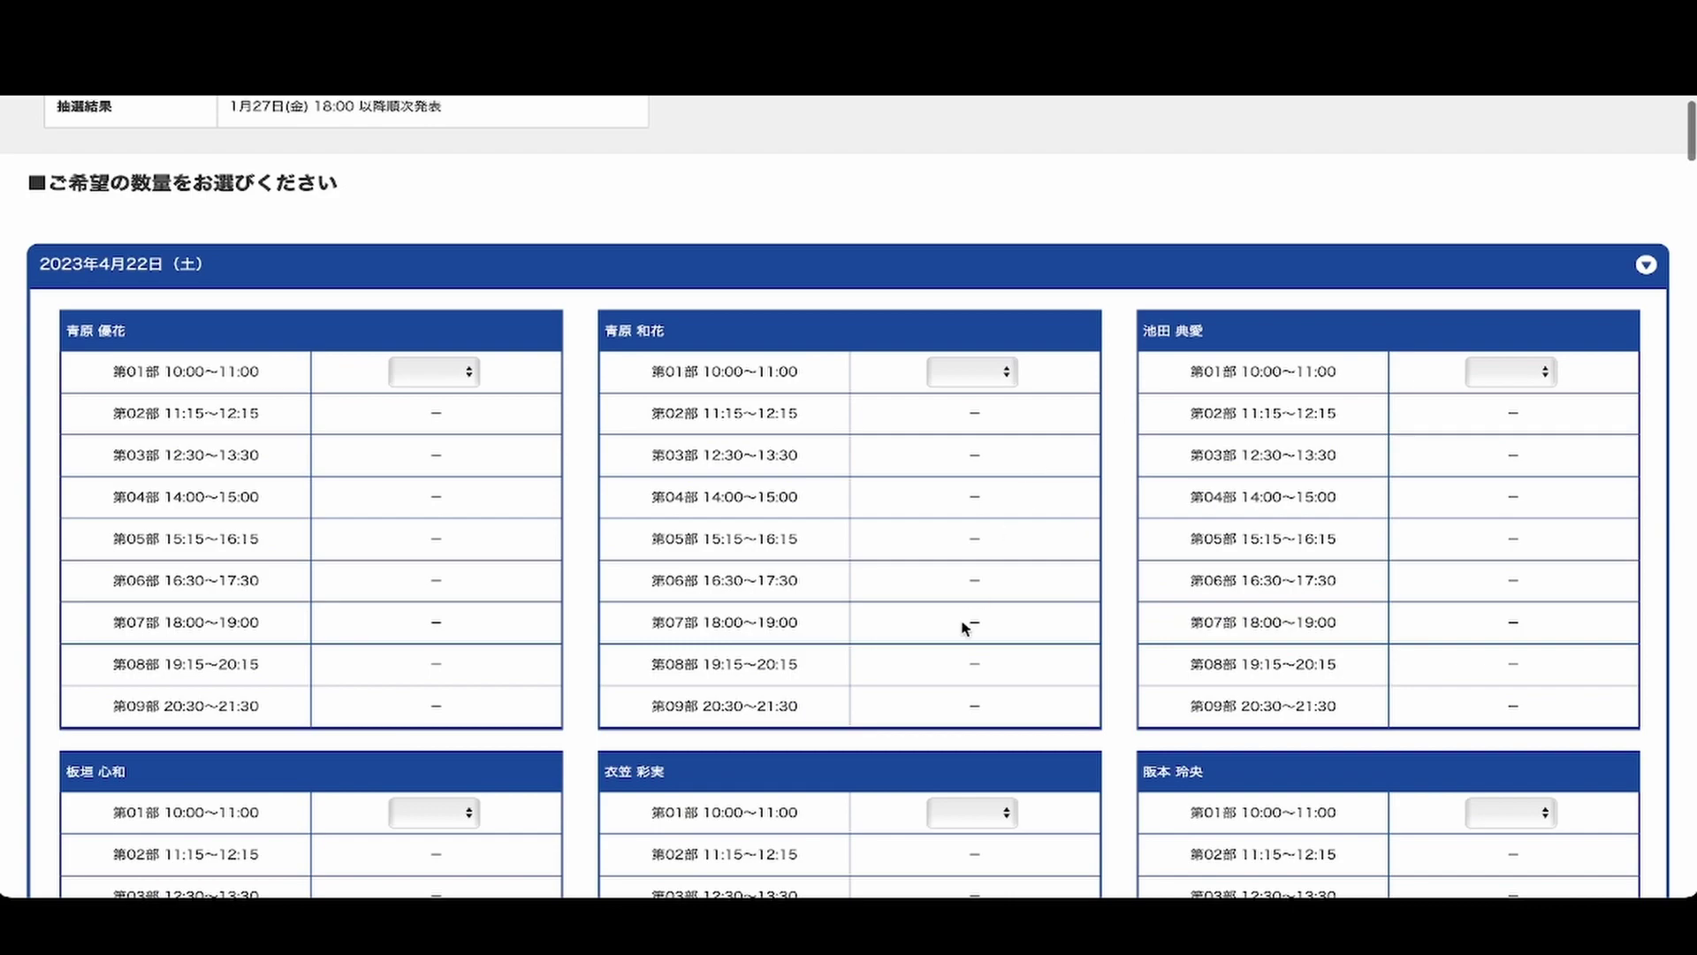
scroll(966, 633, down, 3)
scroll(1036, 702, down, 1)
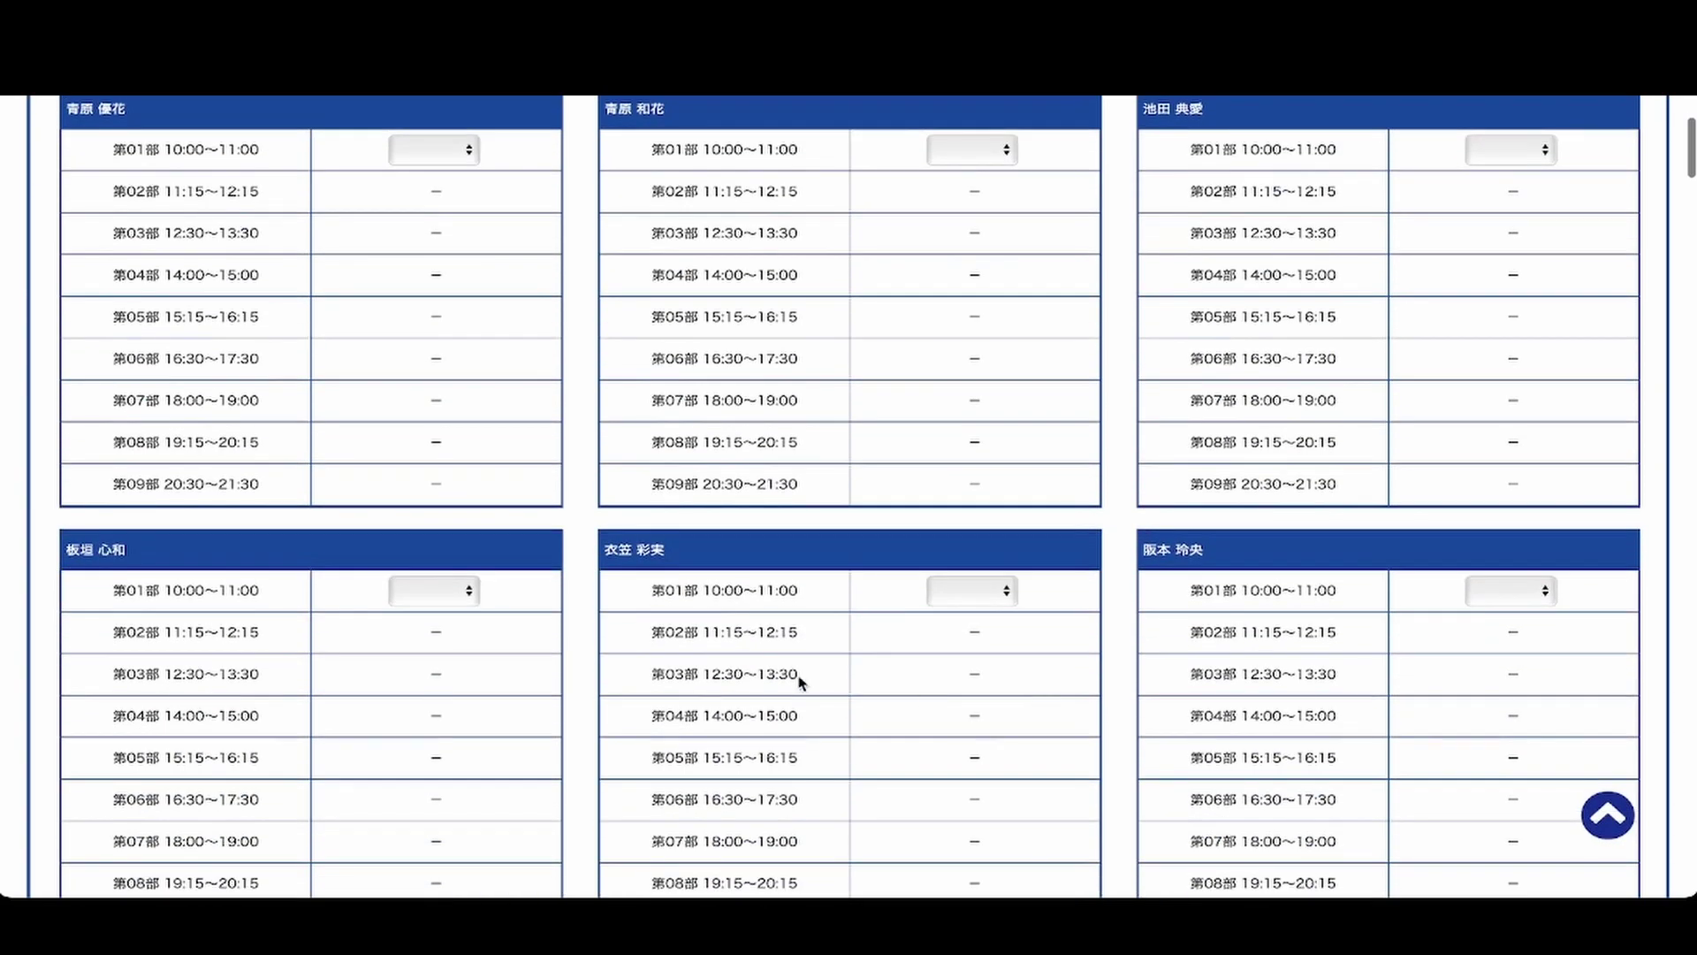
scroll(478, 663, down, 8)
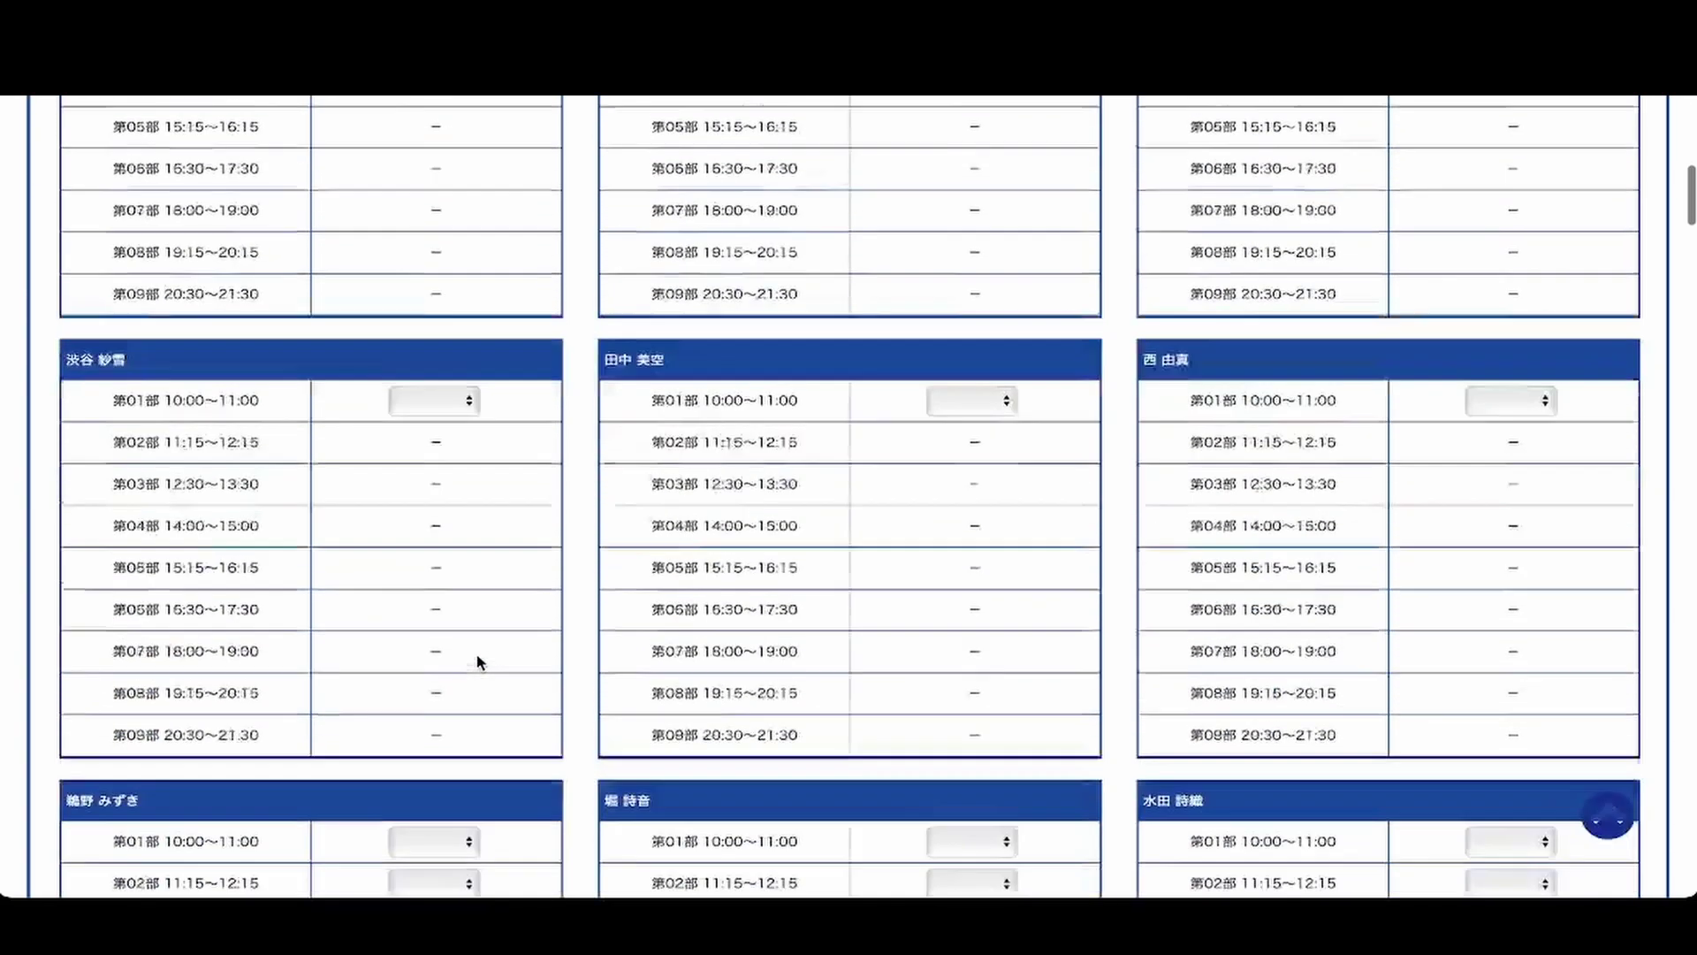
scroll(478, 663, down, 9)
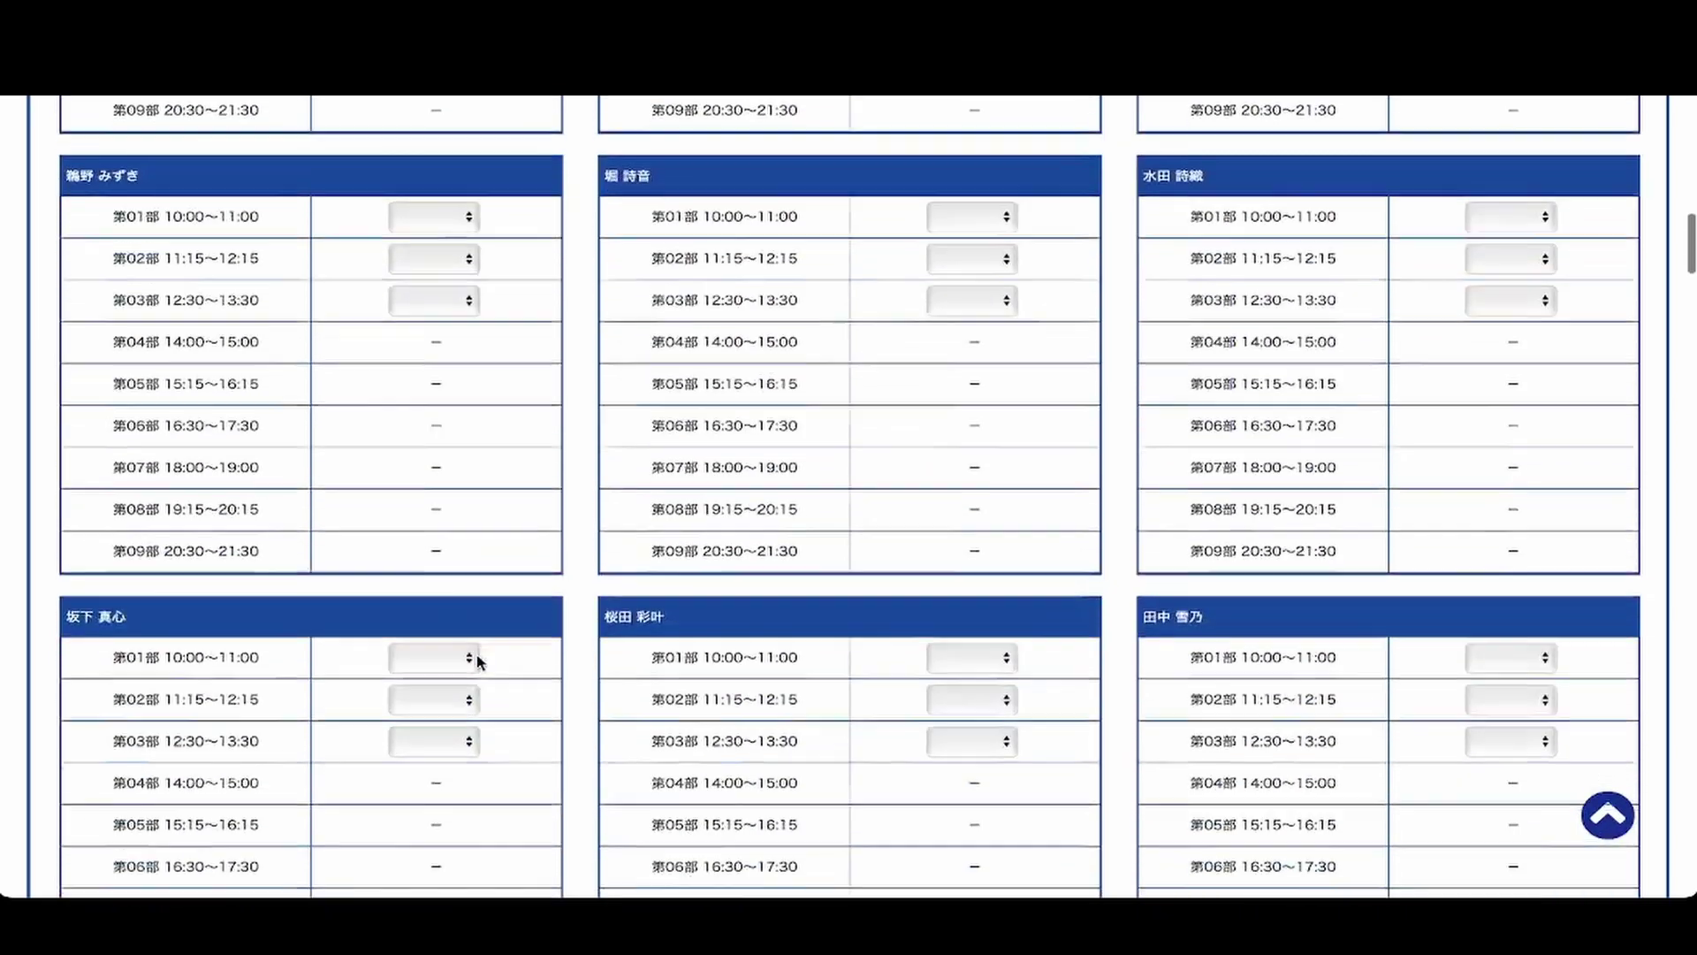
scroll(479, 663, down, 8)
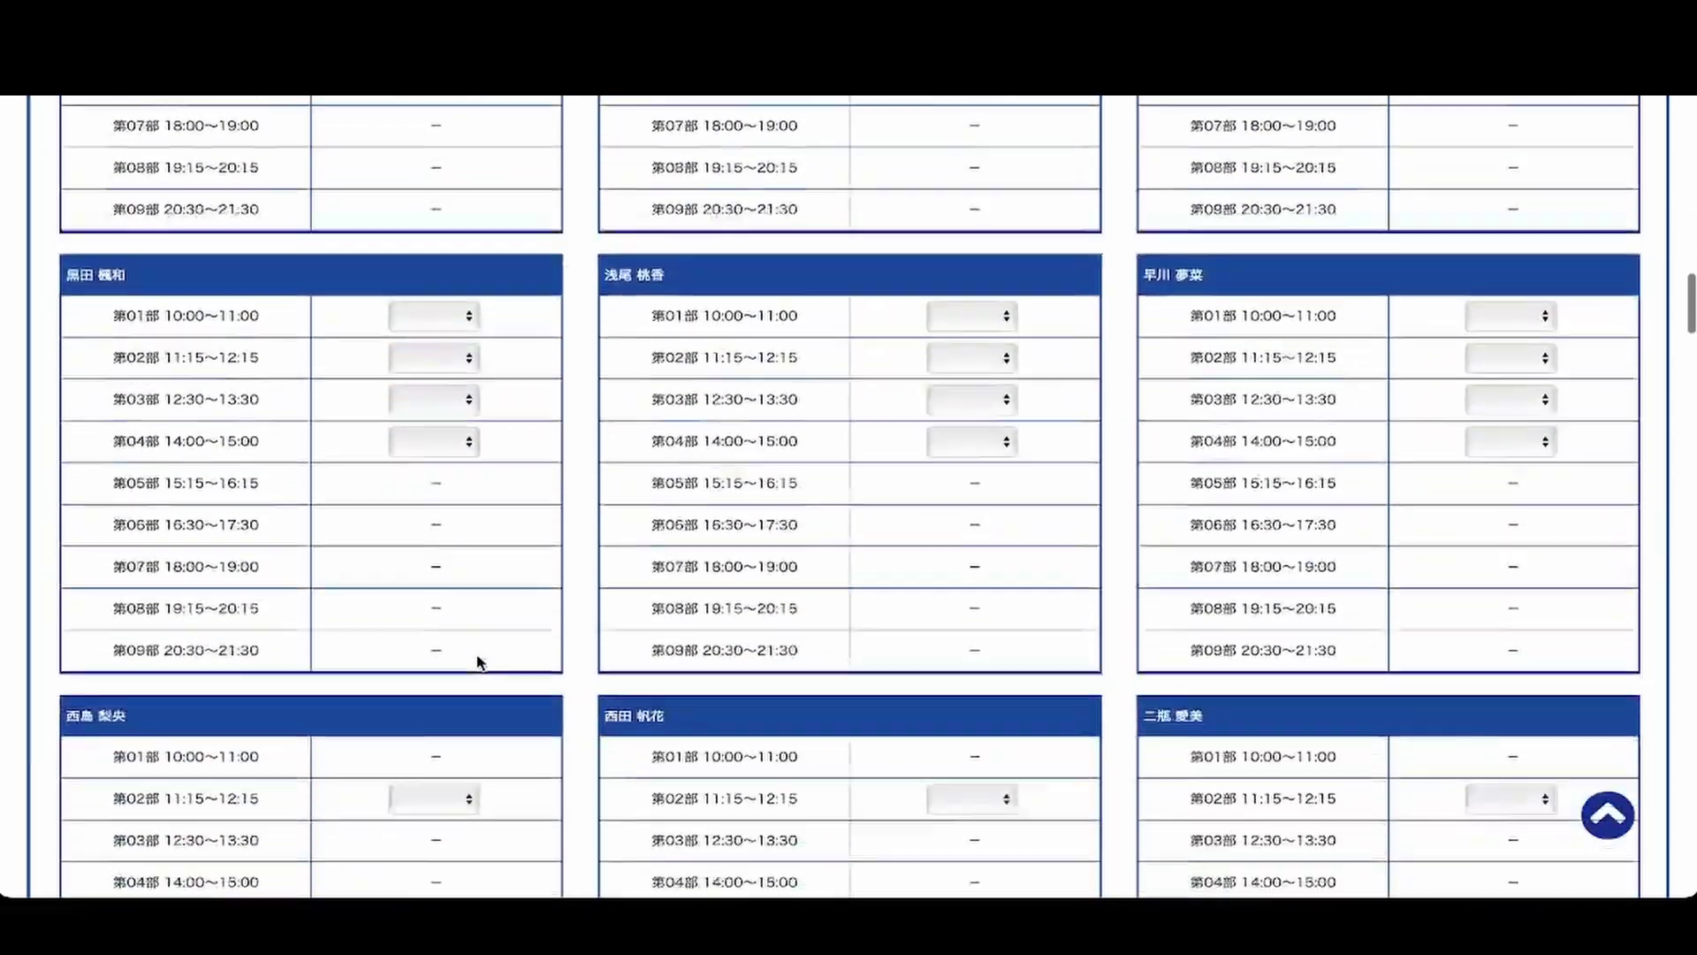
scroll(478, 663, down, 5)
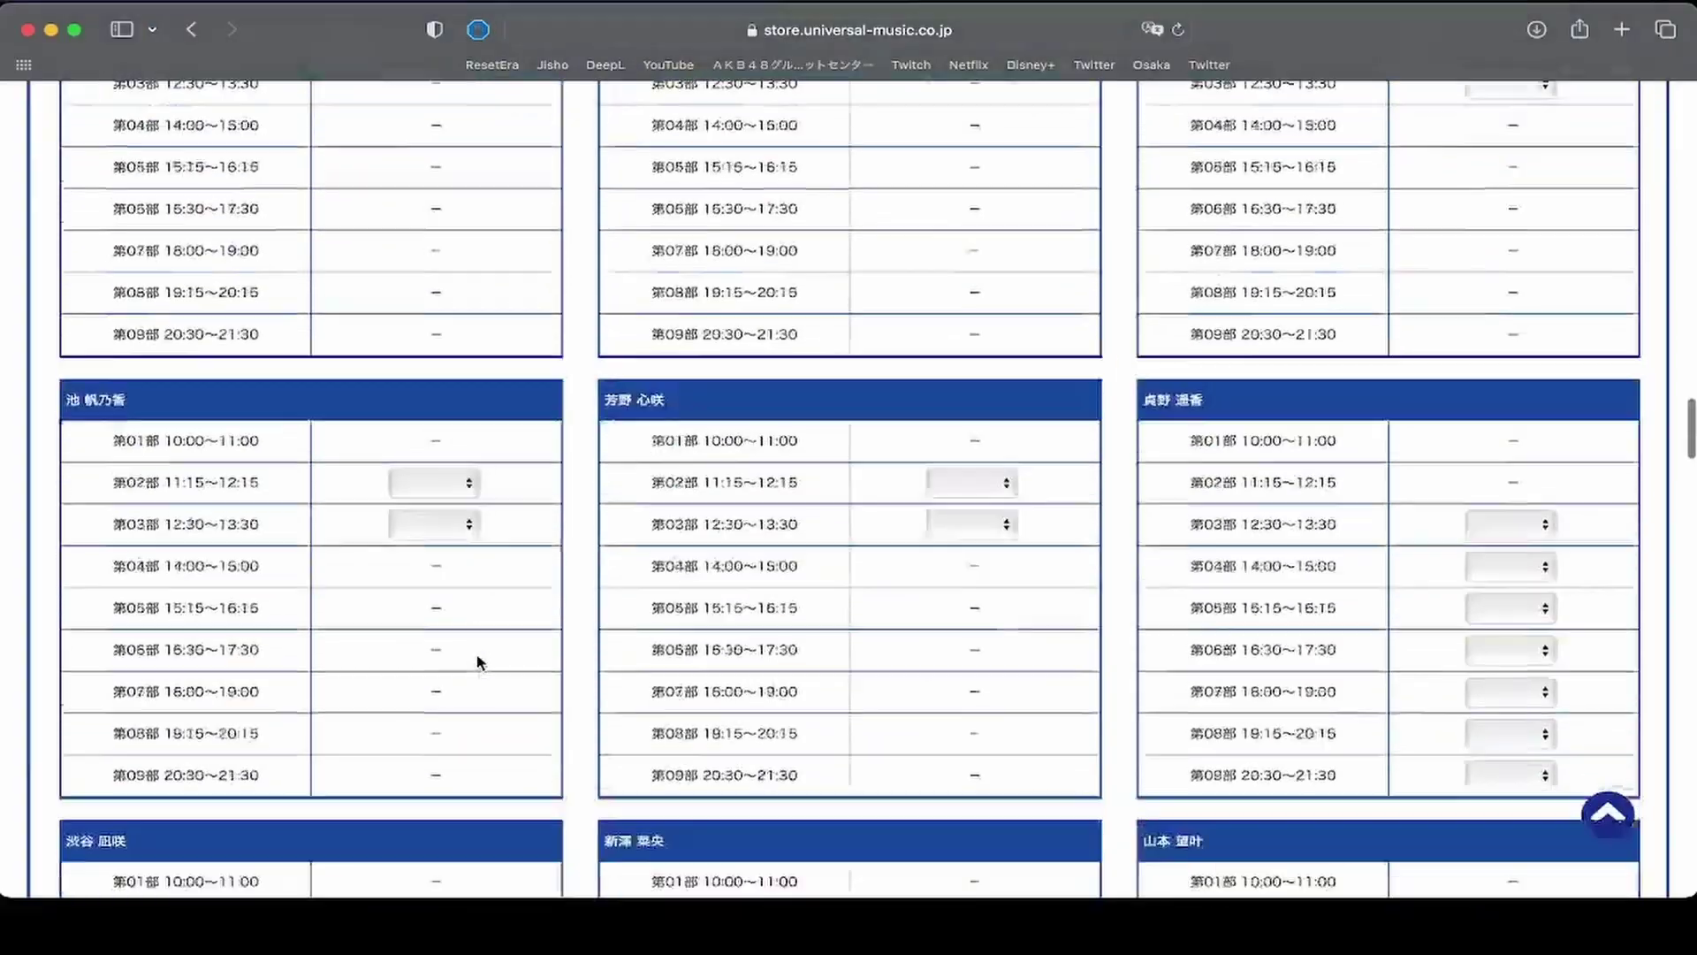
scroll(477, 661, up, 15)
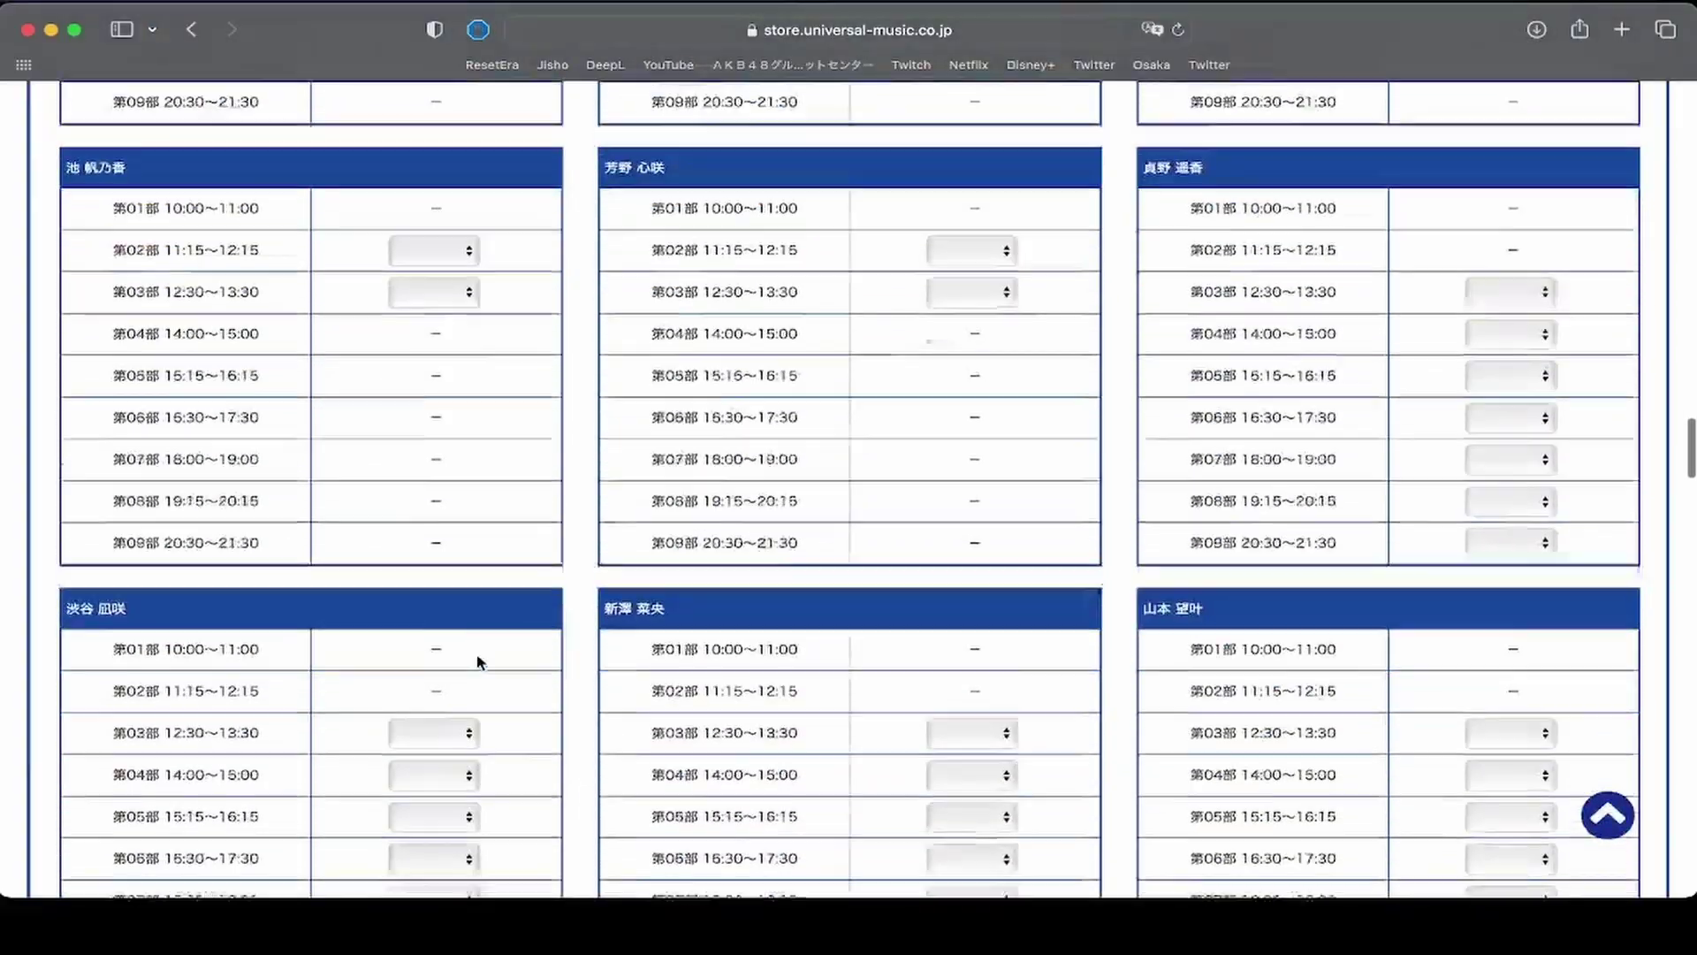
scroll(477, 661, up, 10)
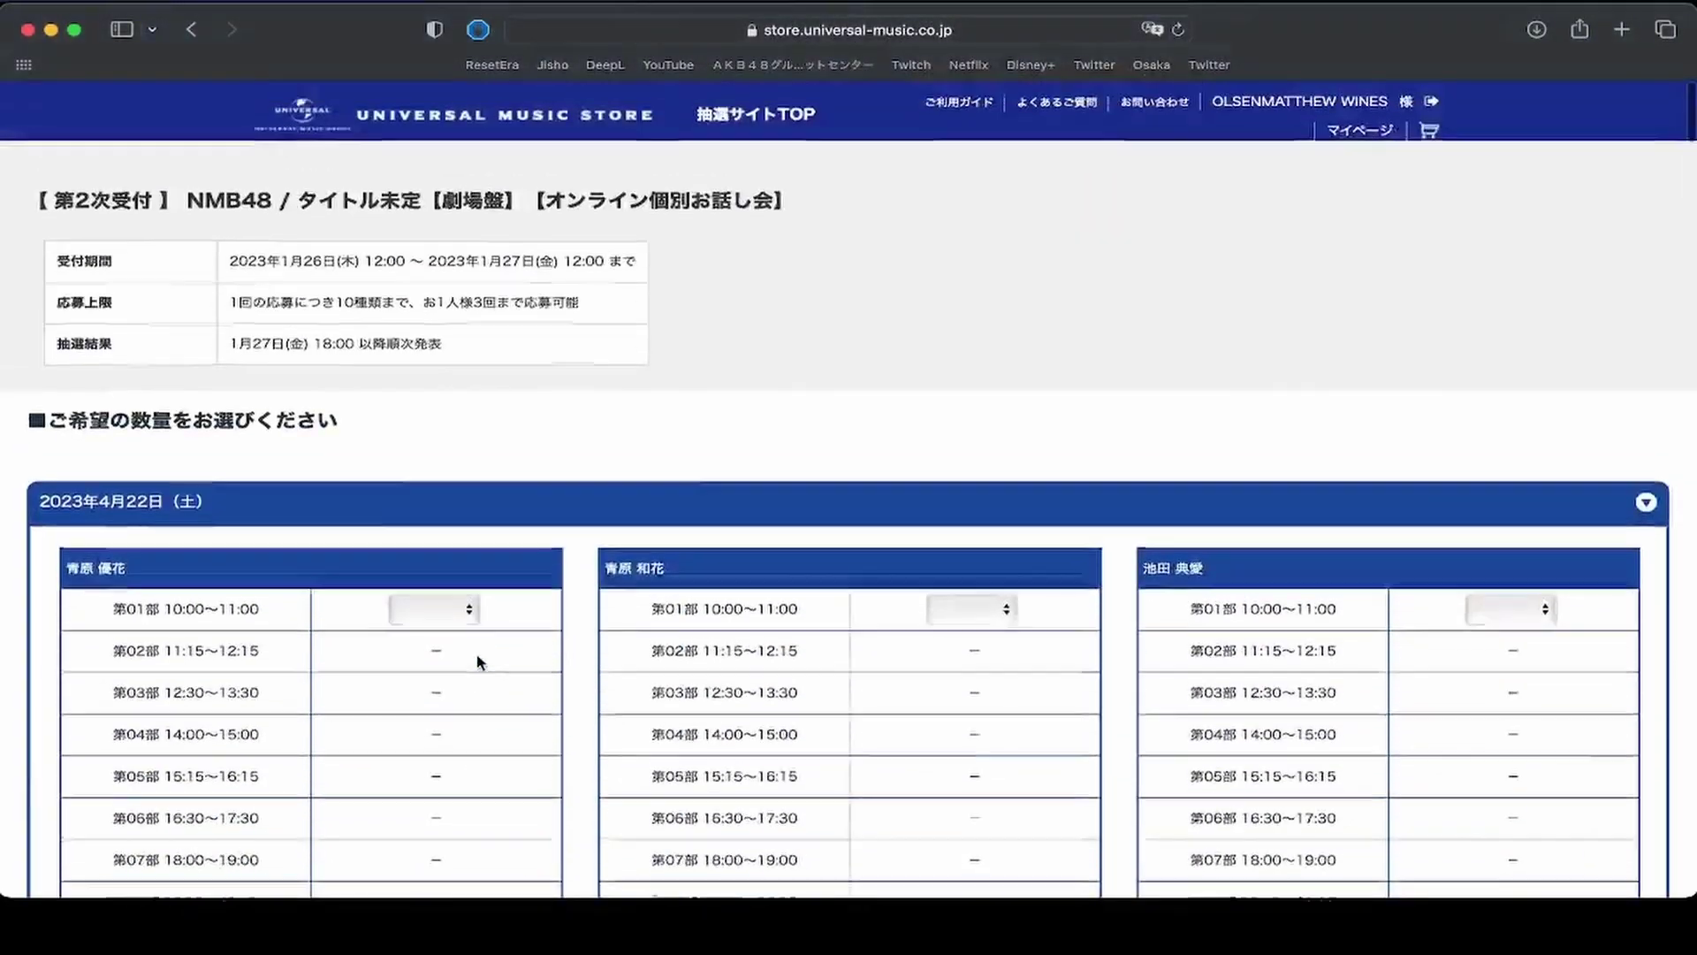
scroll(478, 662, down, 3)
scroll(477, 662, up, 2)
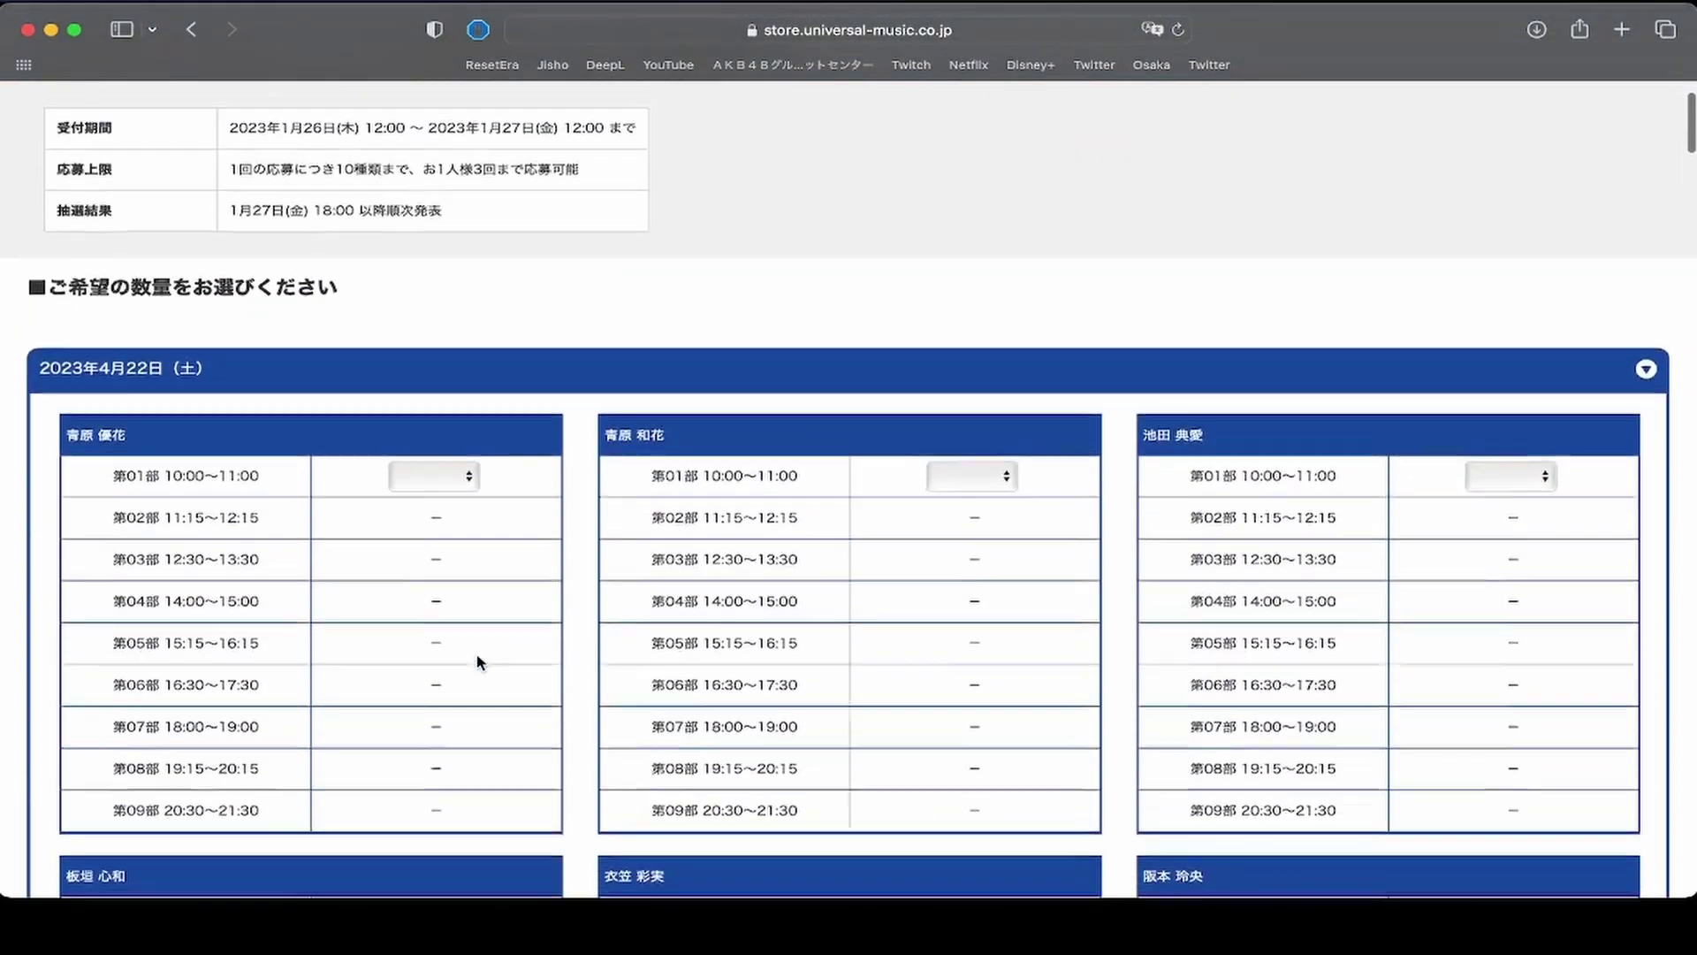
Search the page for the first wanted member's name using kanji conversion.
key(super+f)
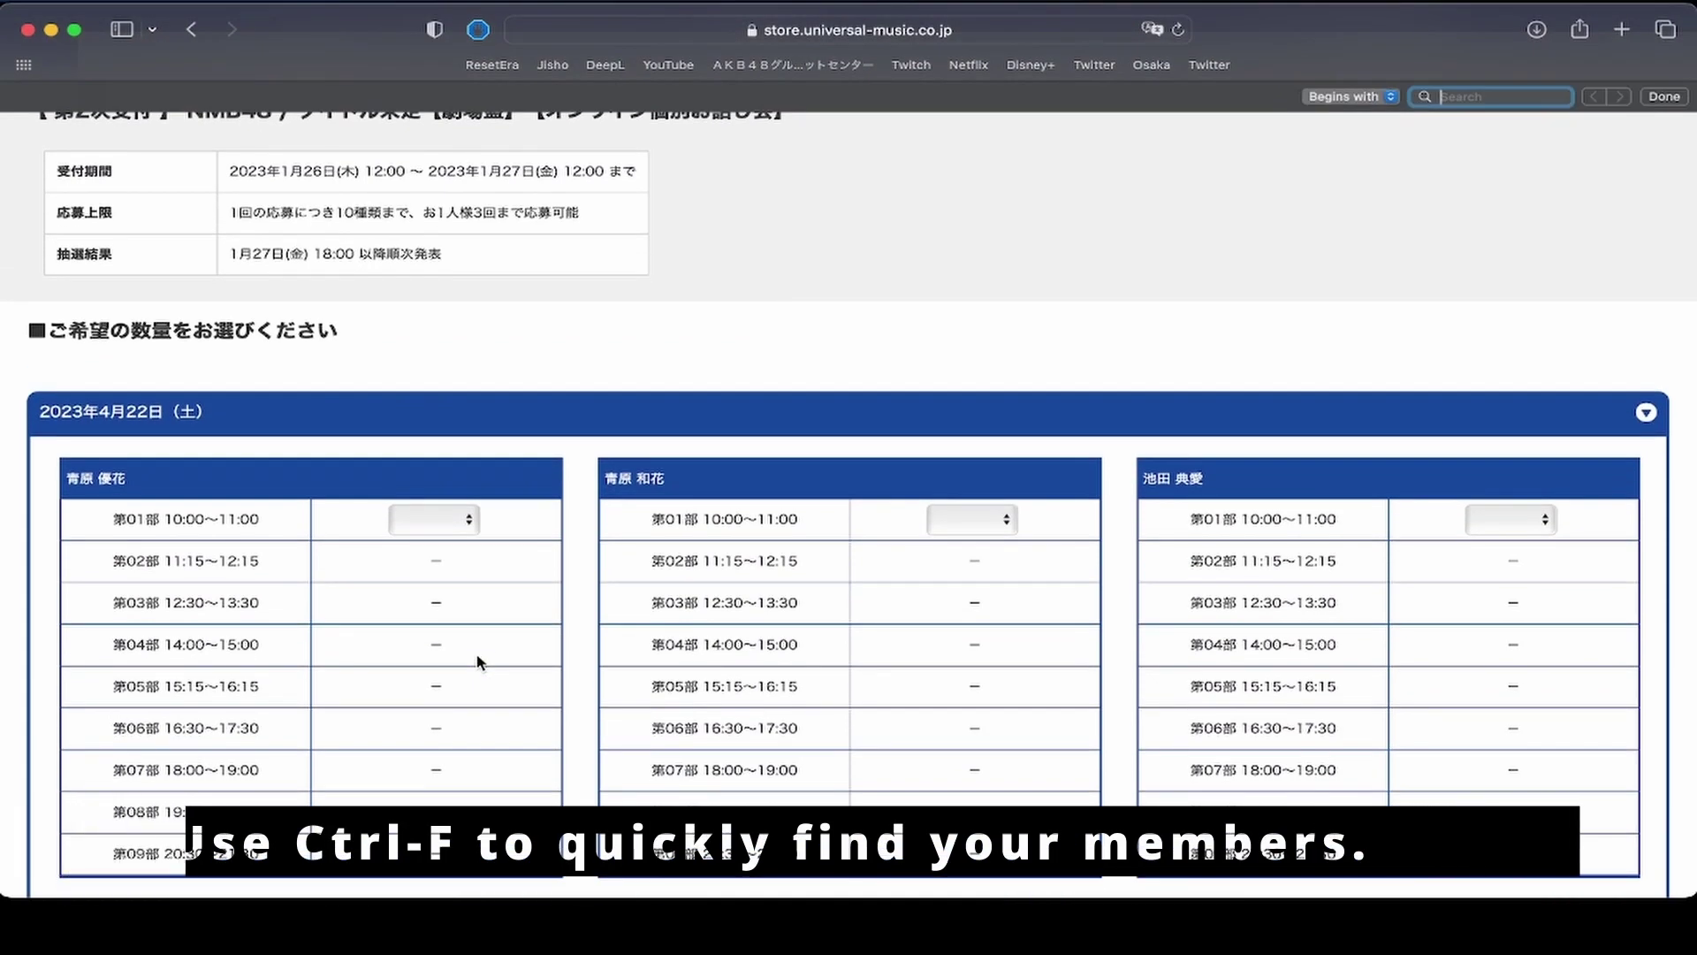
text(hara)
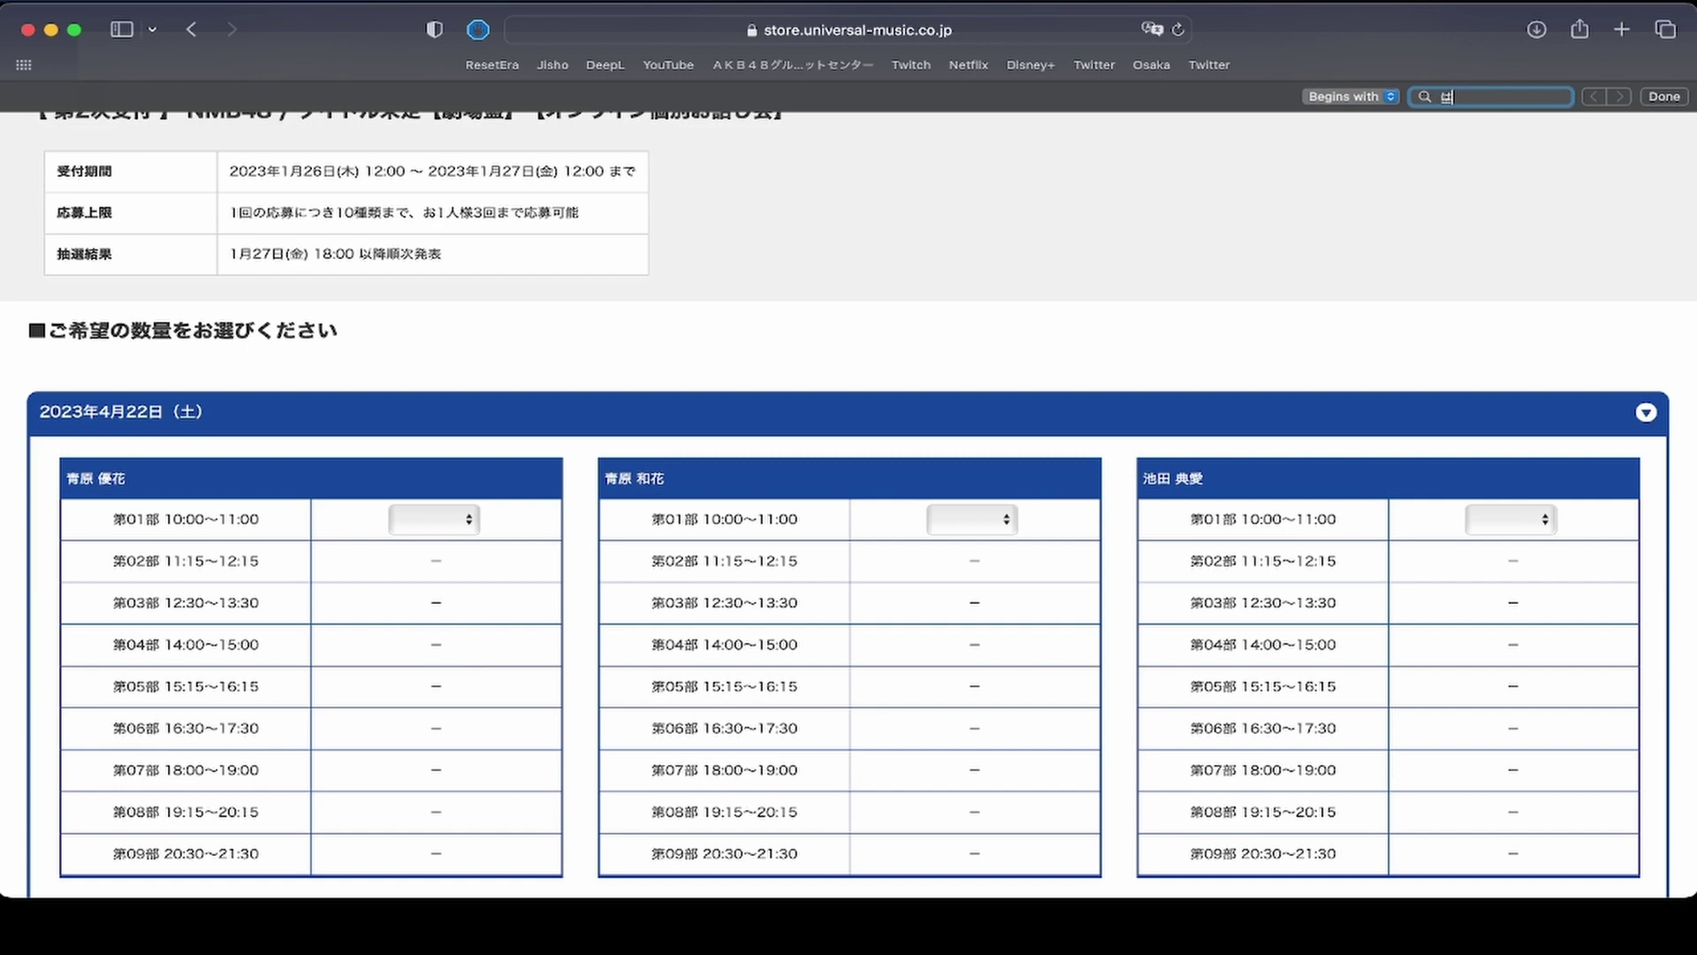
key(space)
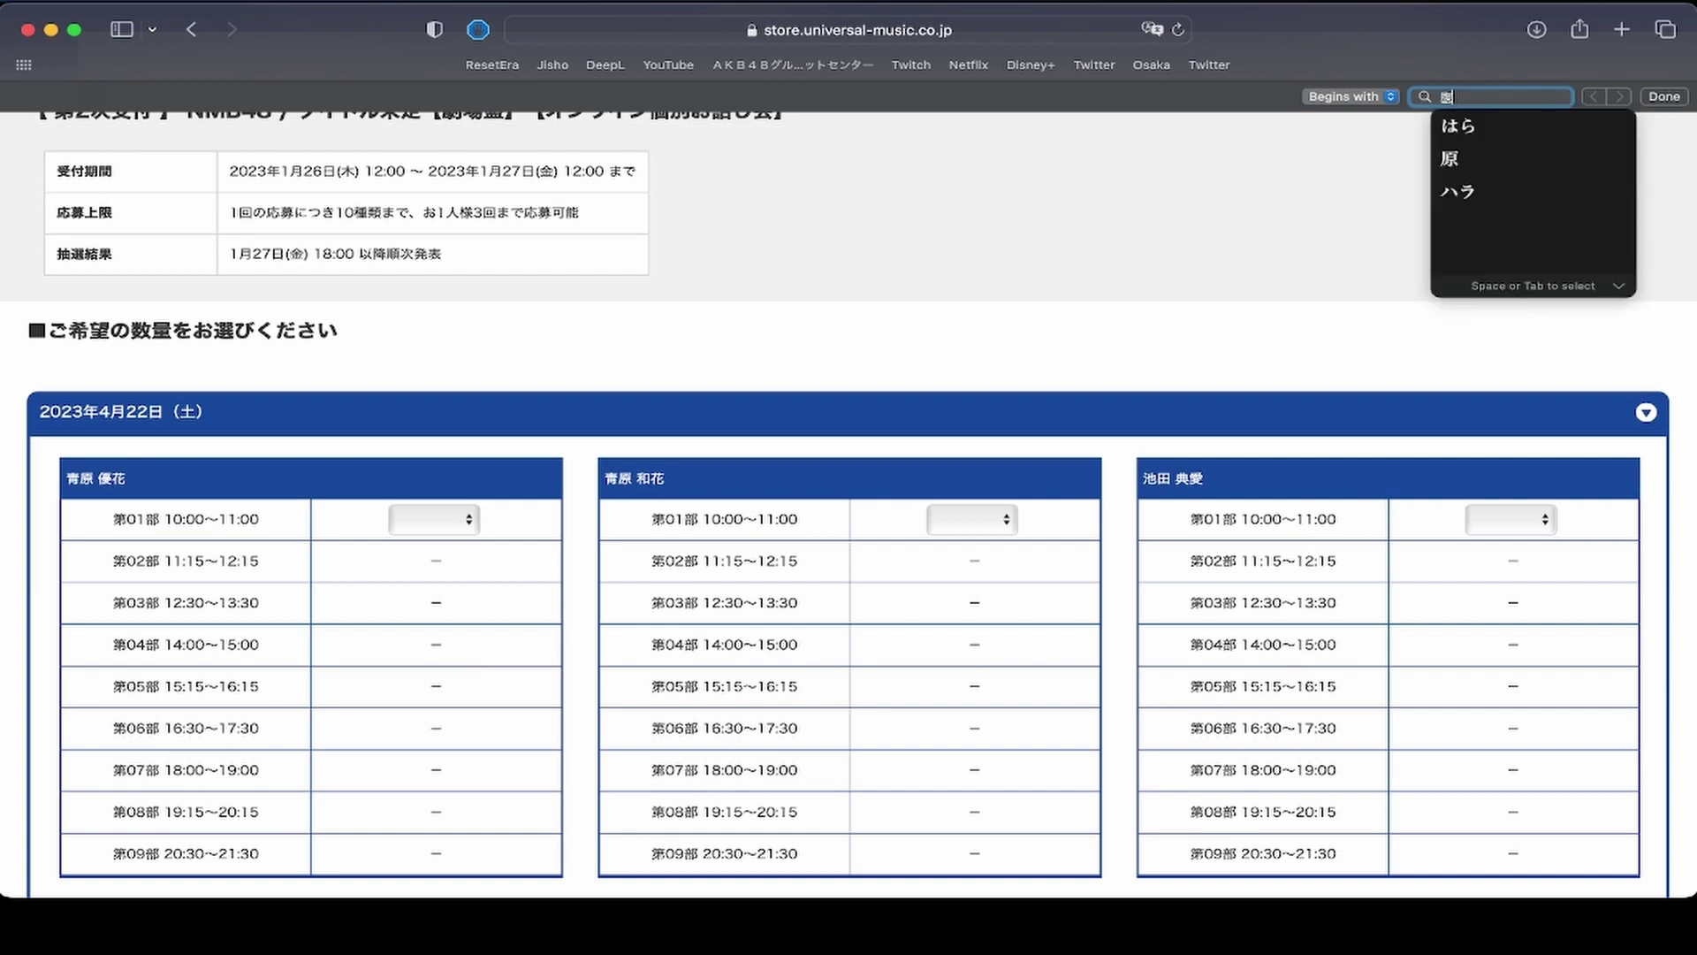
key(space)
key(space)
key(Return)
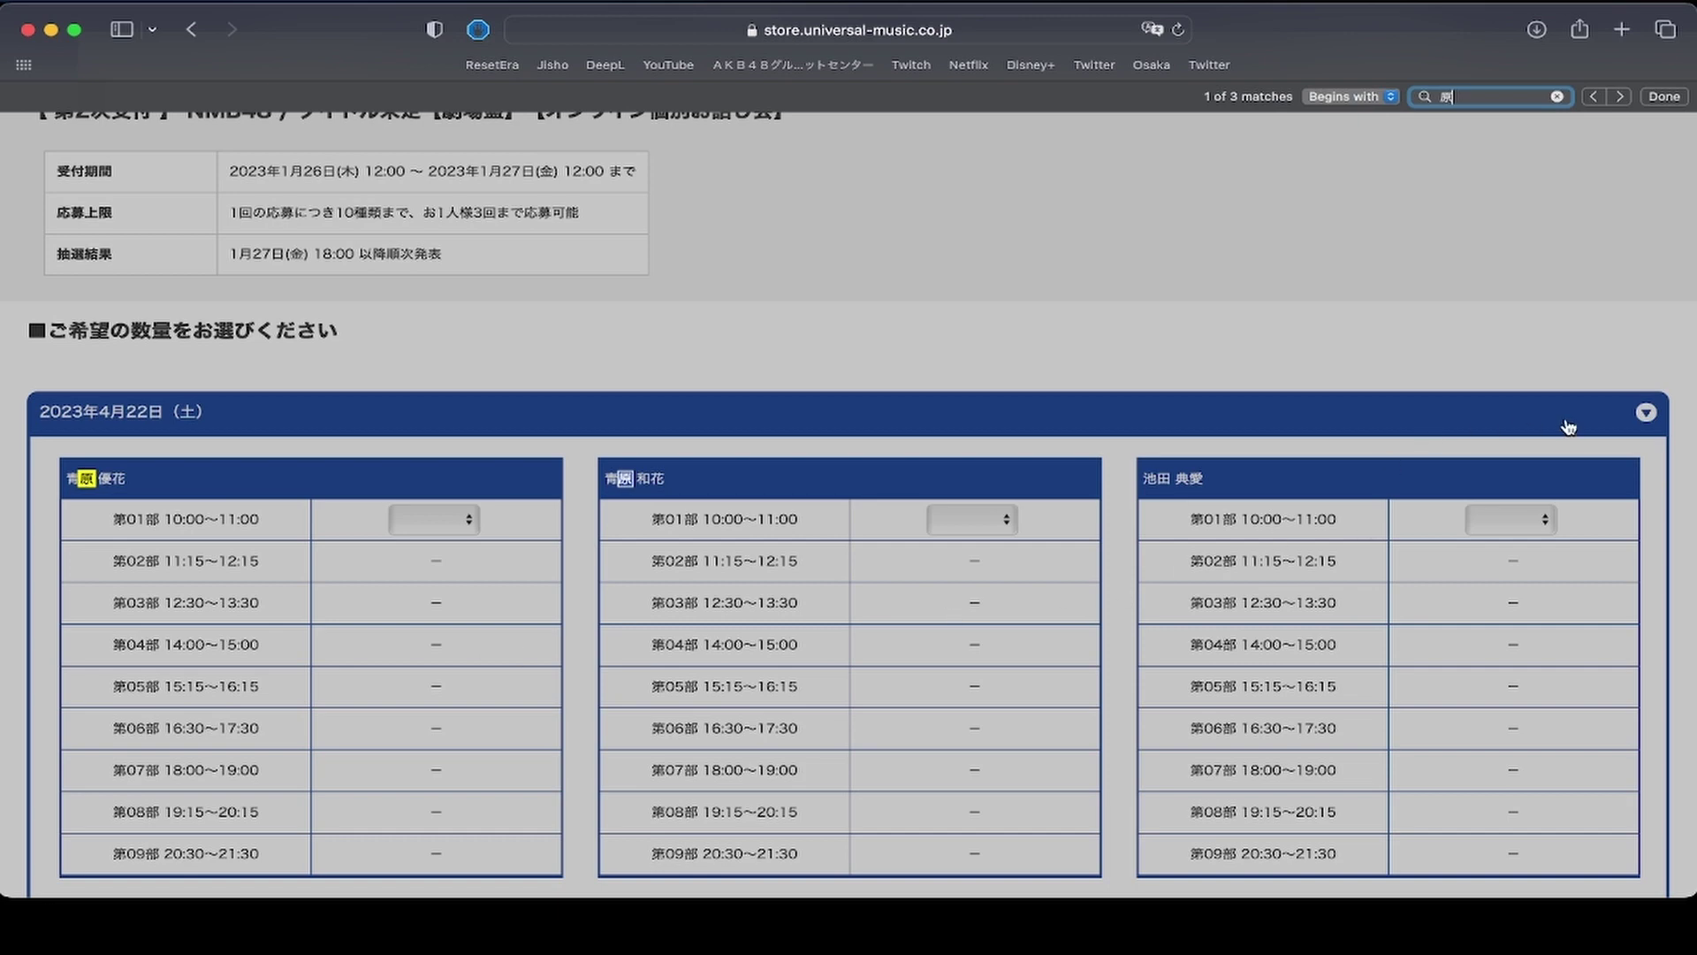
text(かれん)
key(Down)
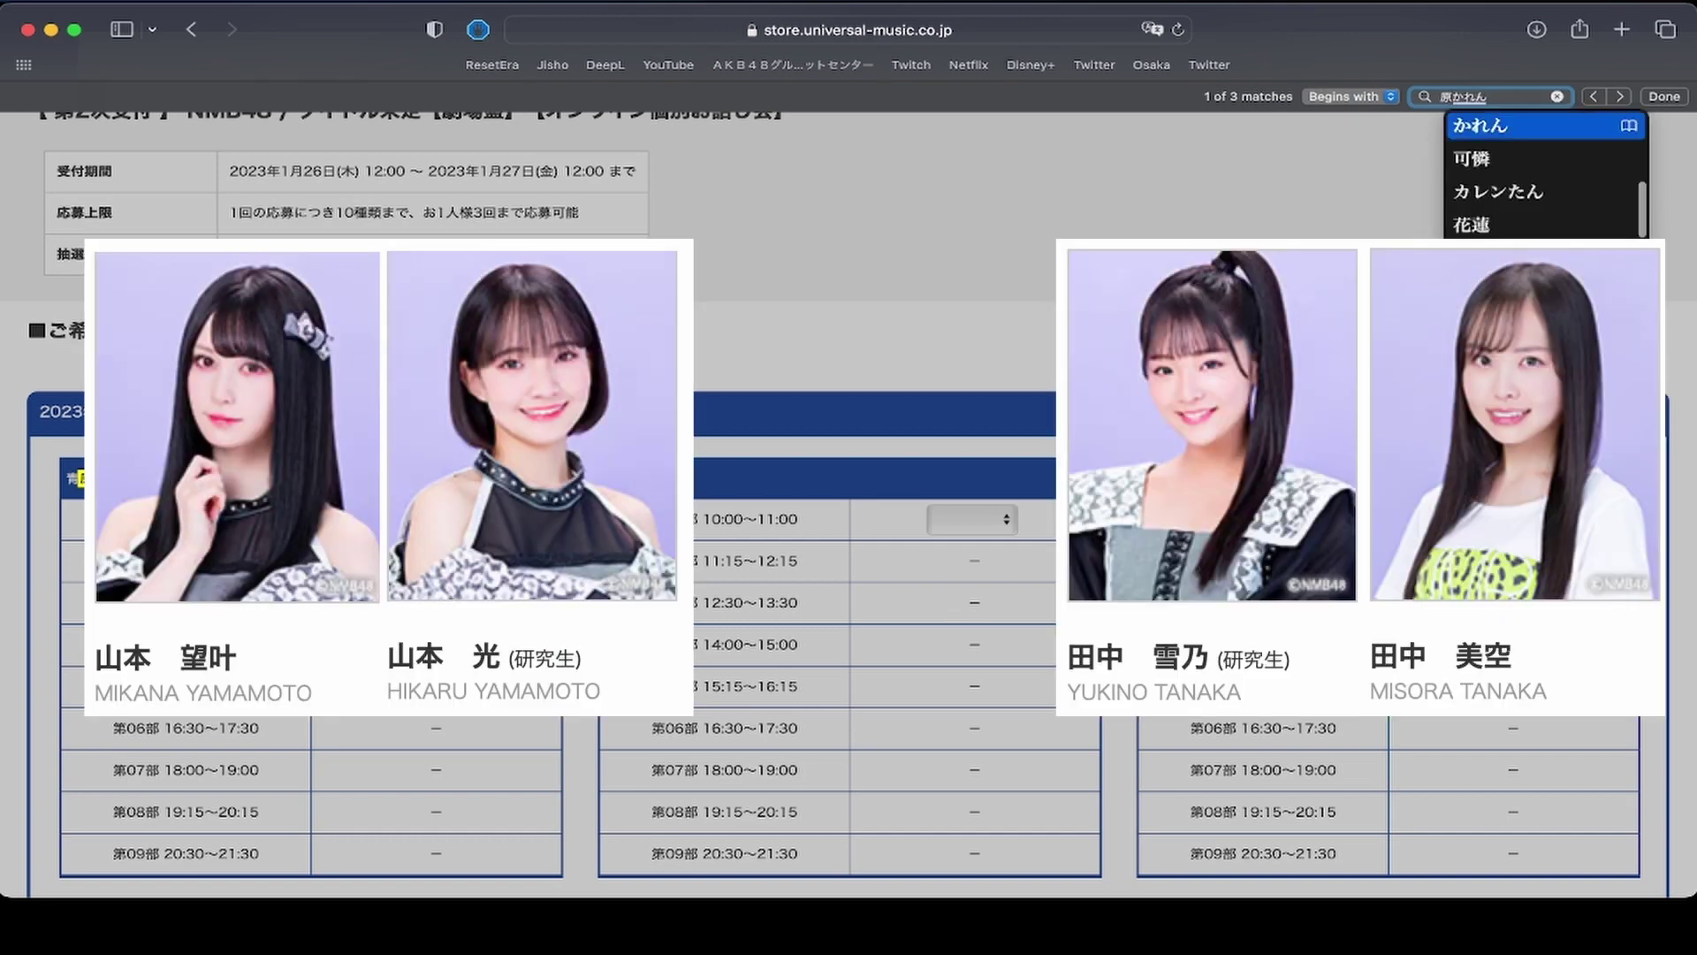
key(Return)
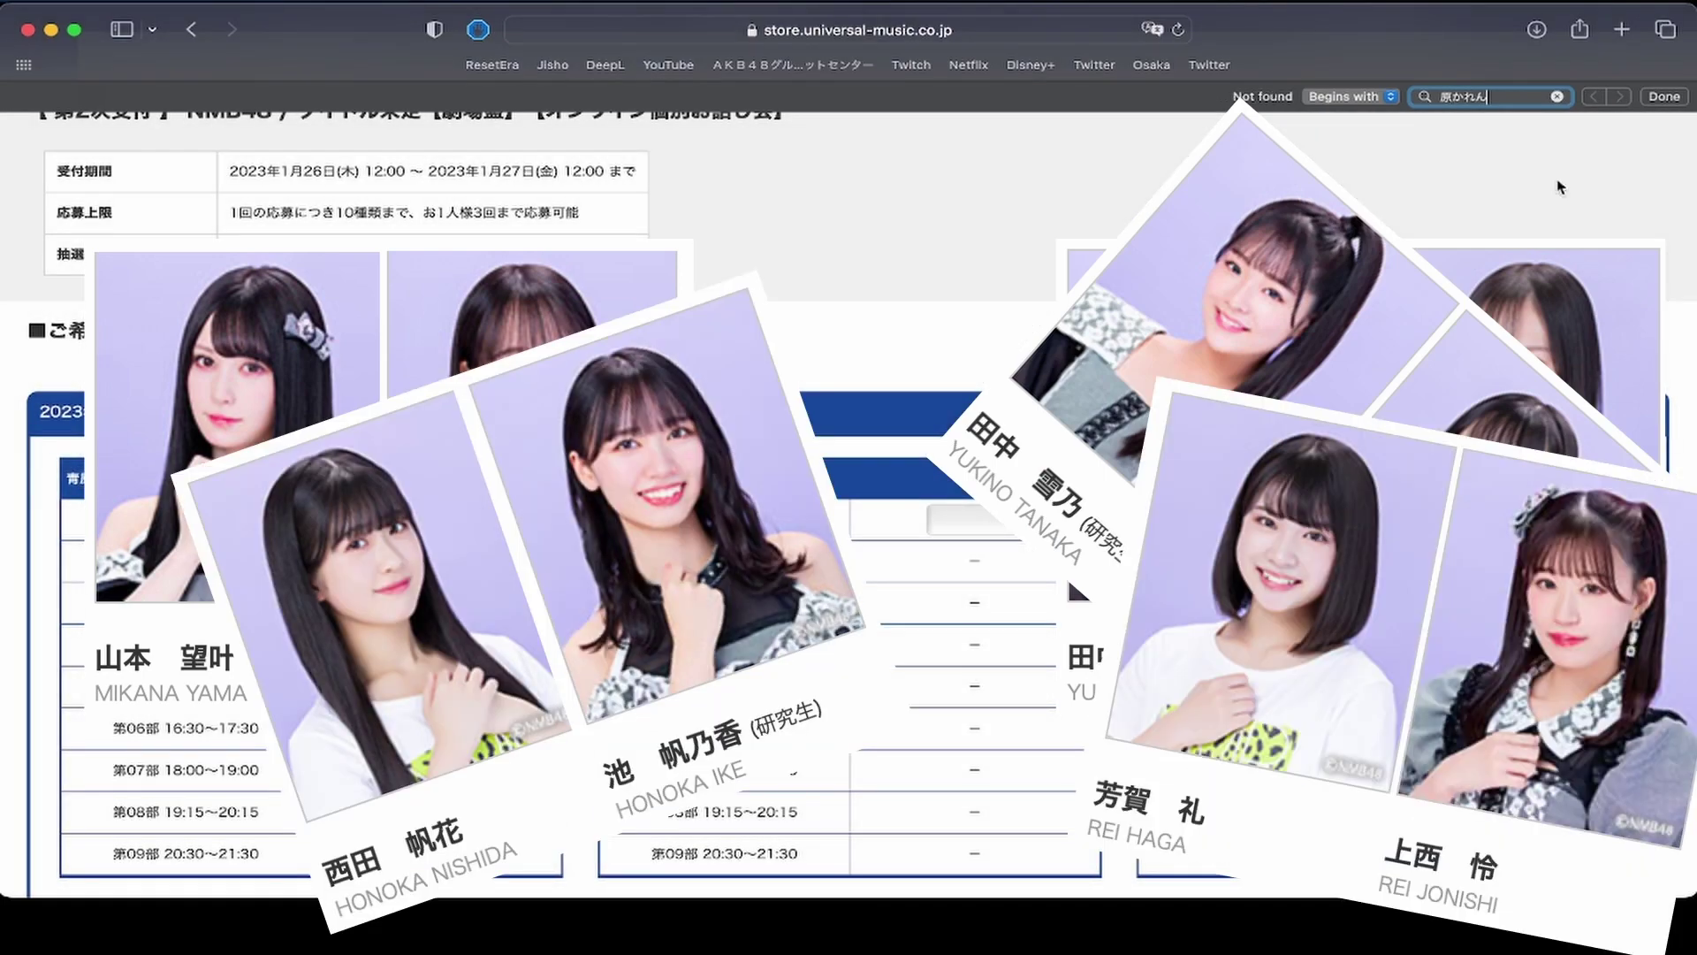
key(BackSpace)
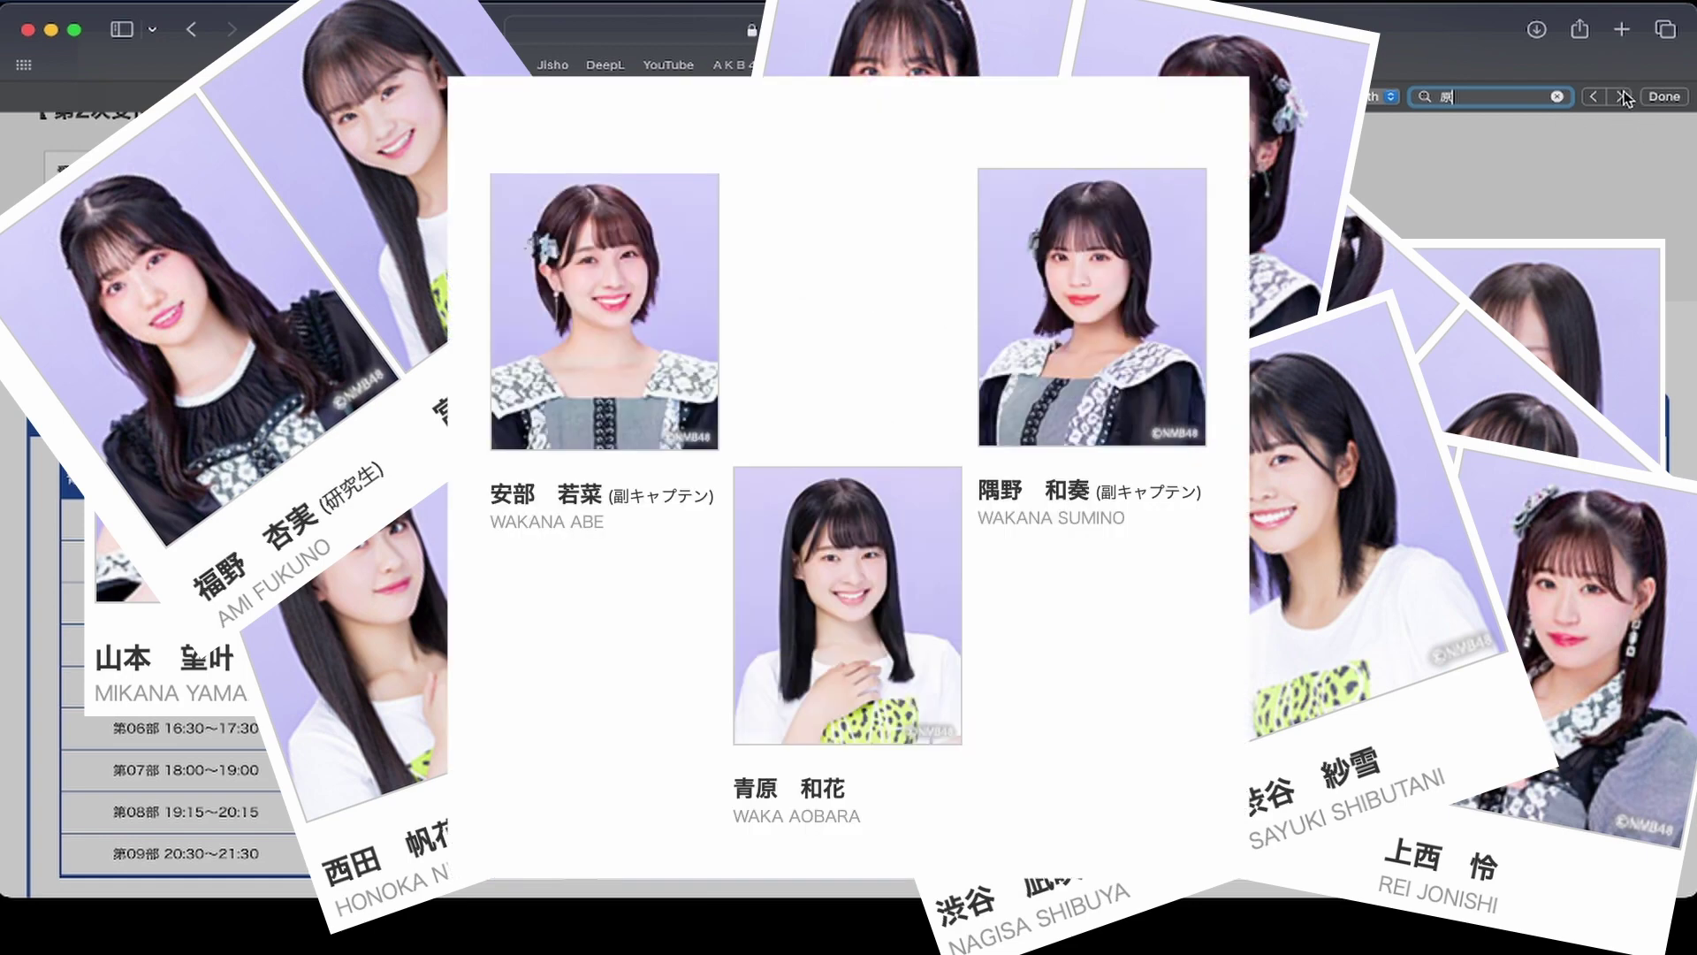
Jump to that member's time-slot table and close the page search.
click(1622, 96)
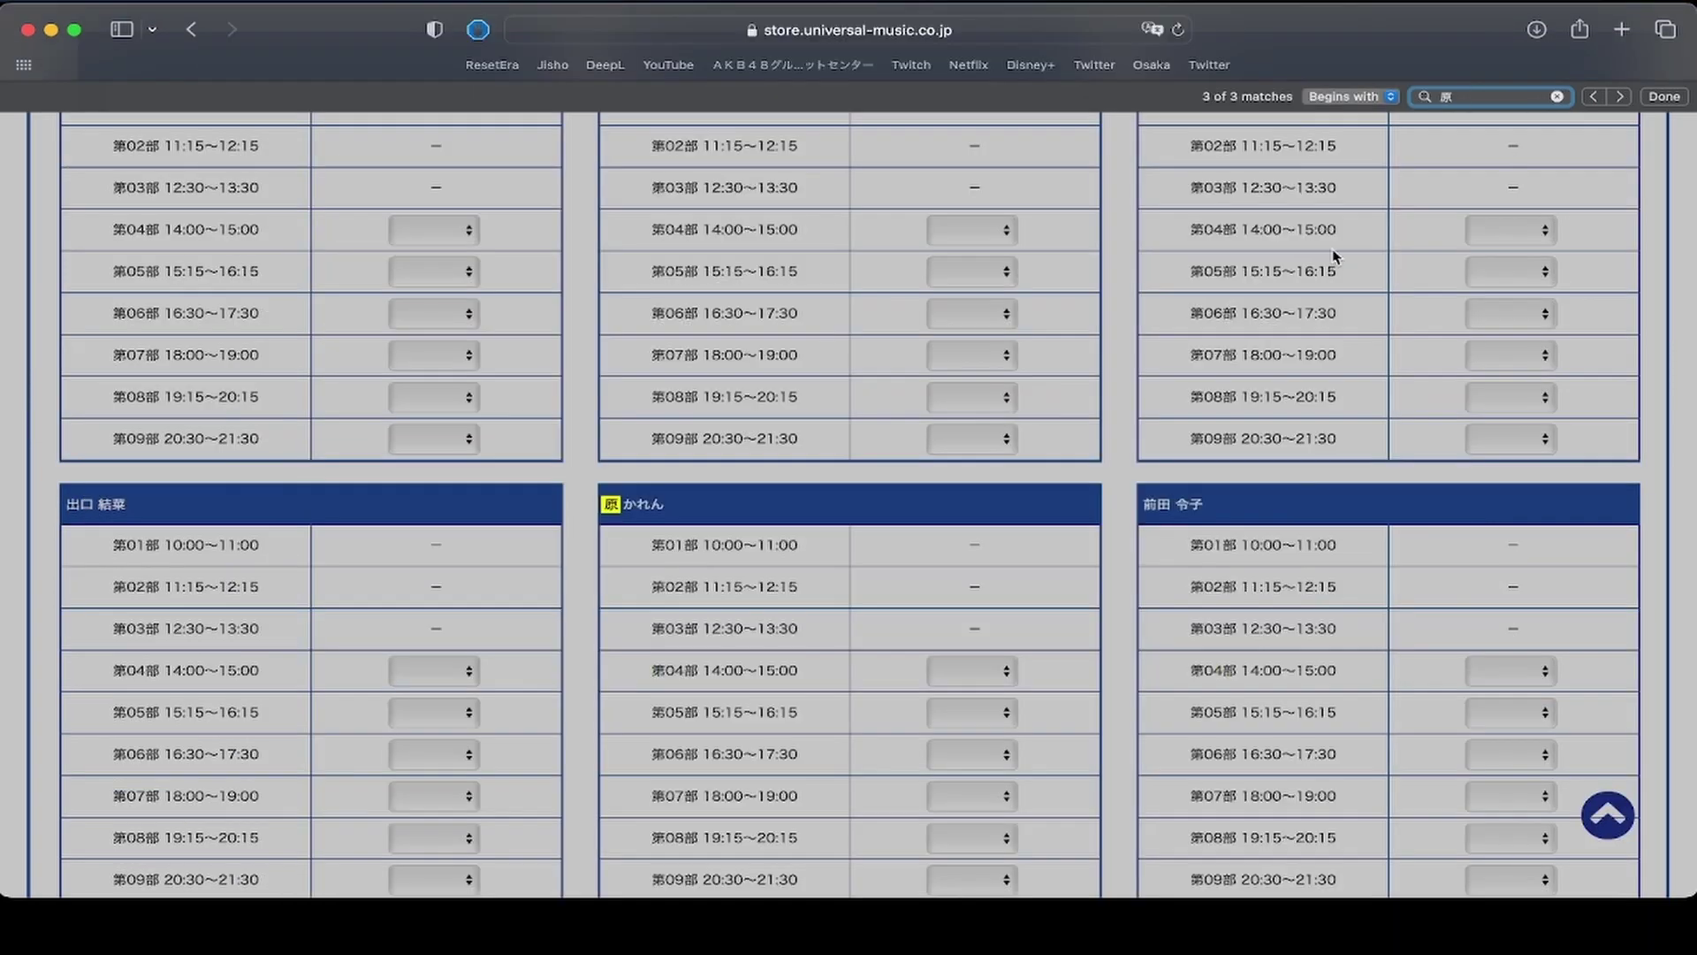
scroll(573, 607, down, 1)
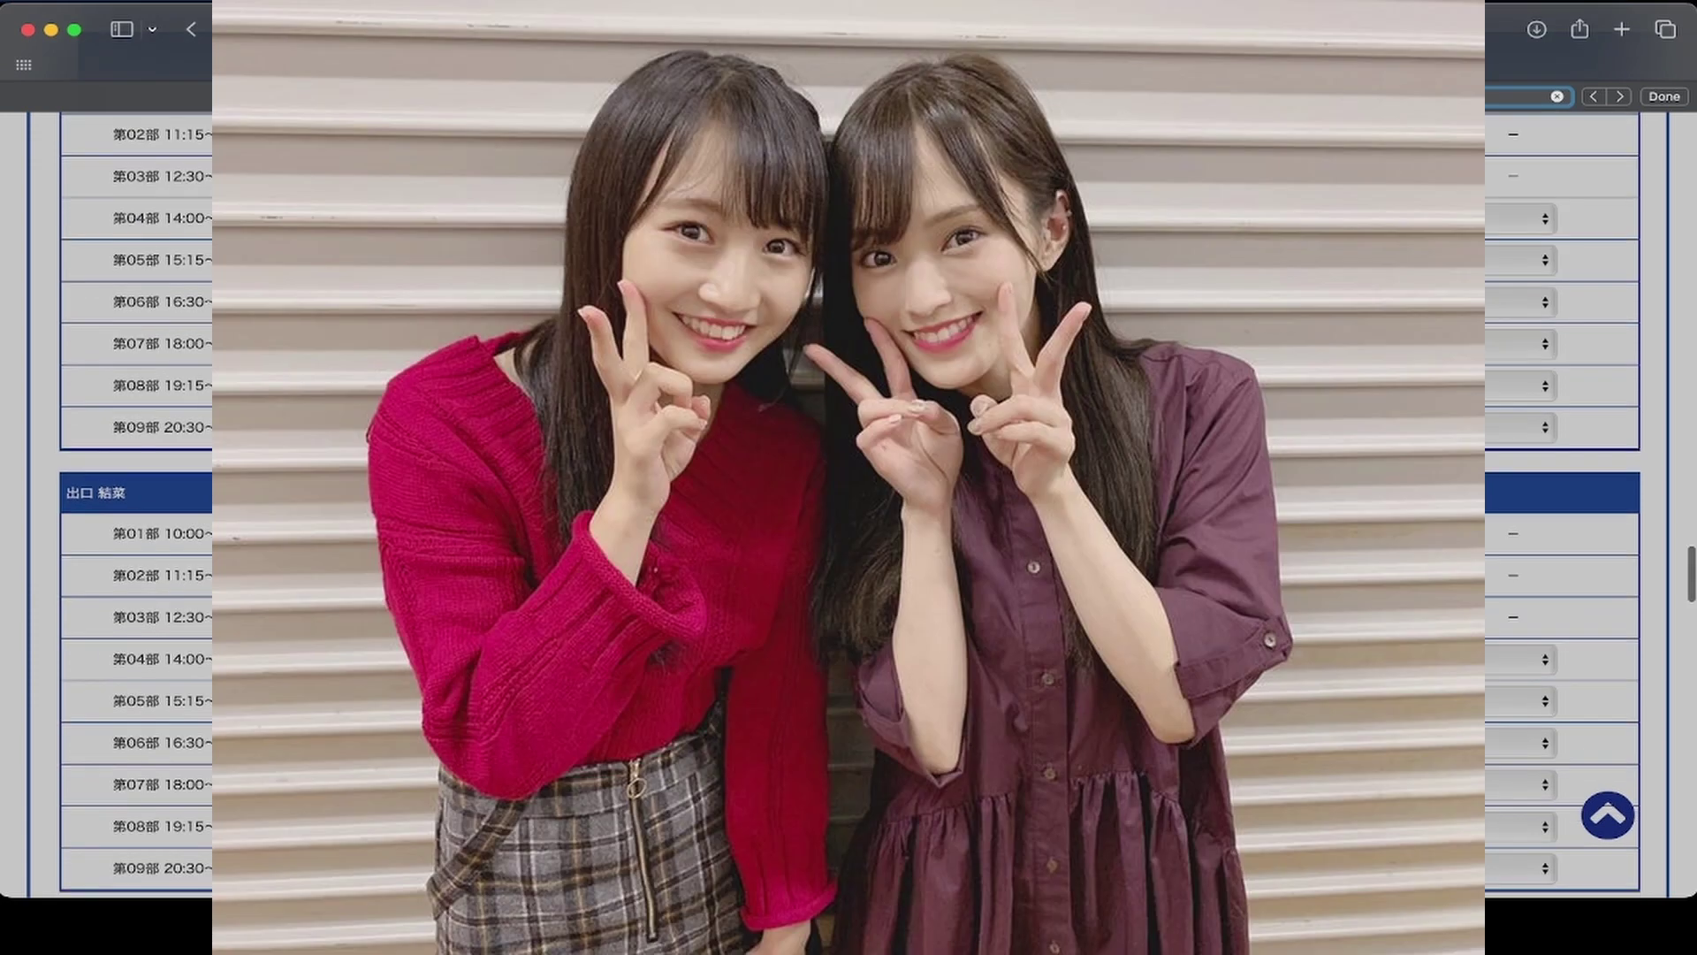
click(1665, 97)
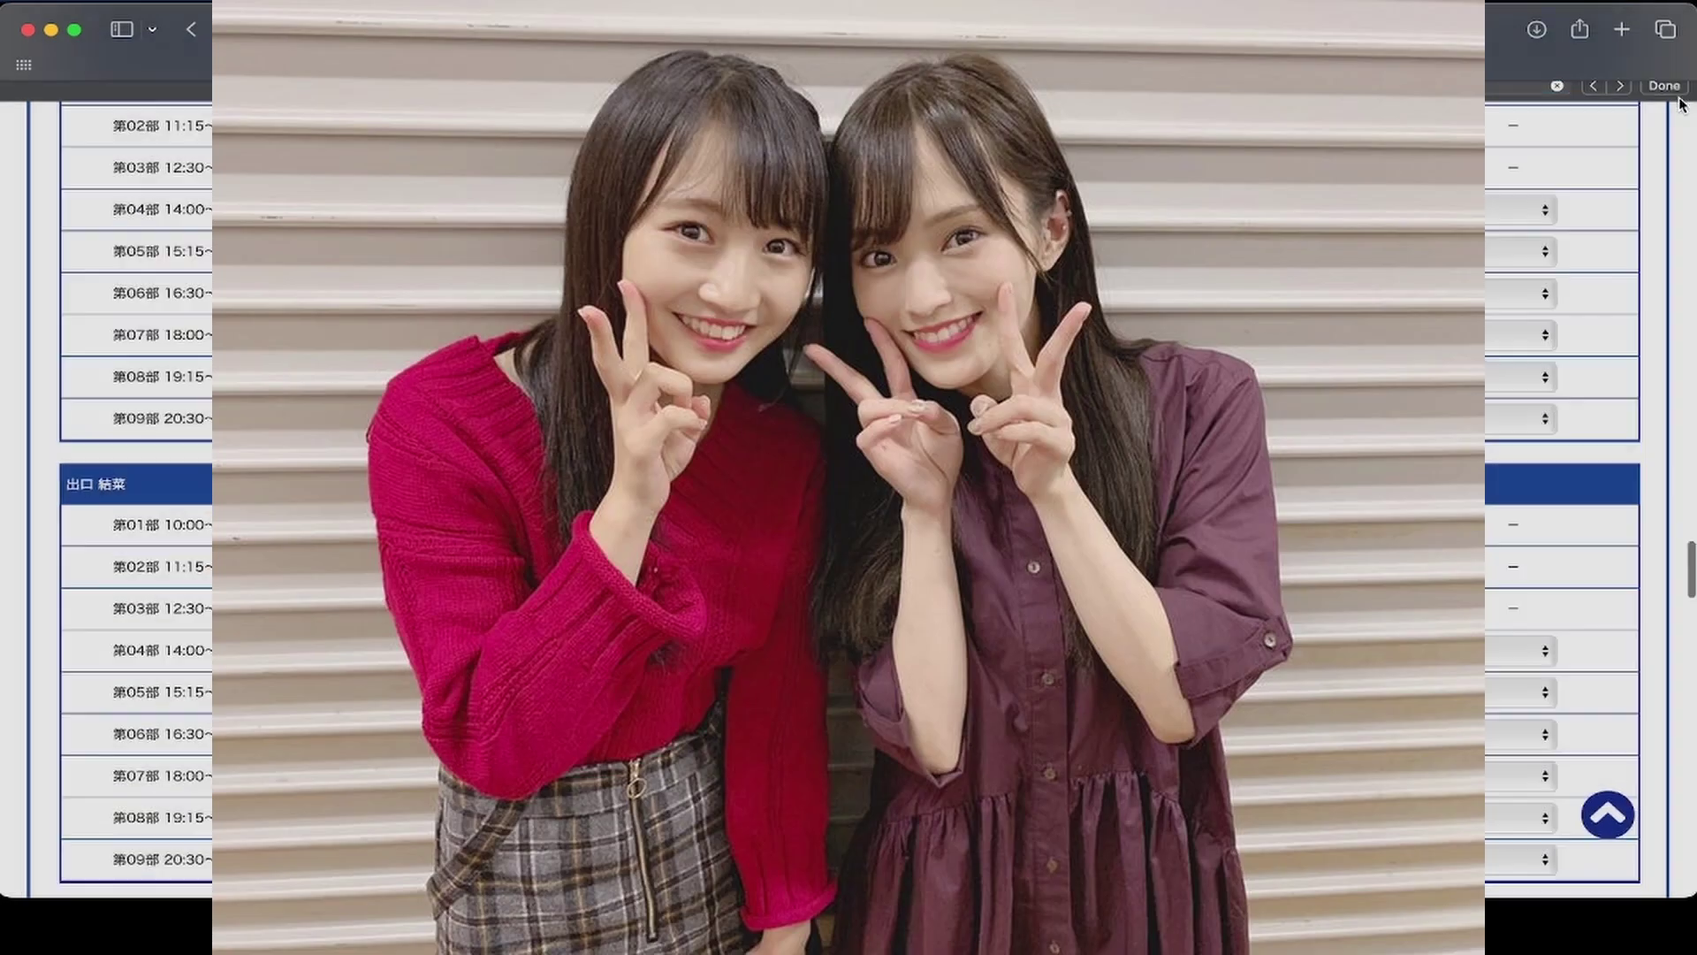
scroll(573, 607, down, 5)
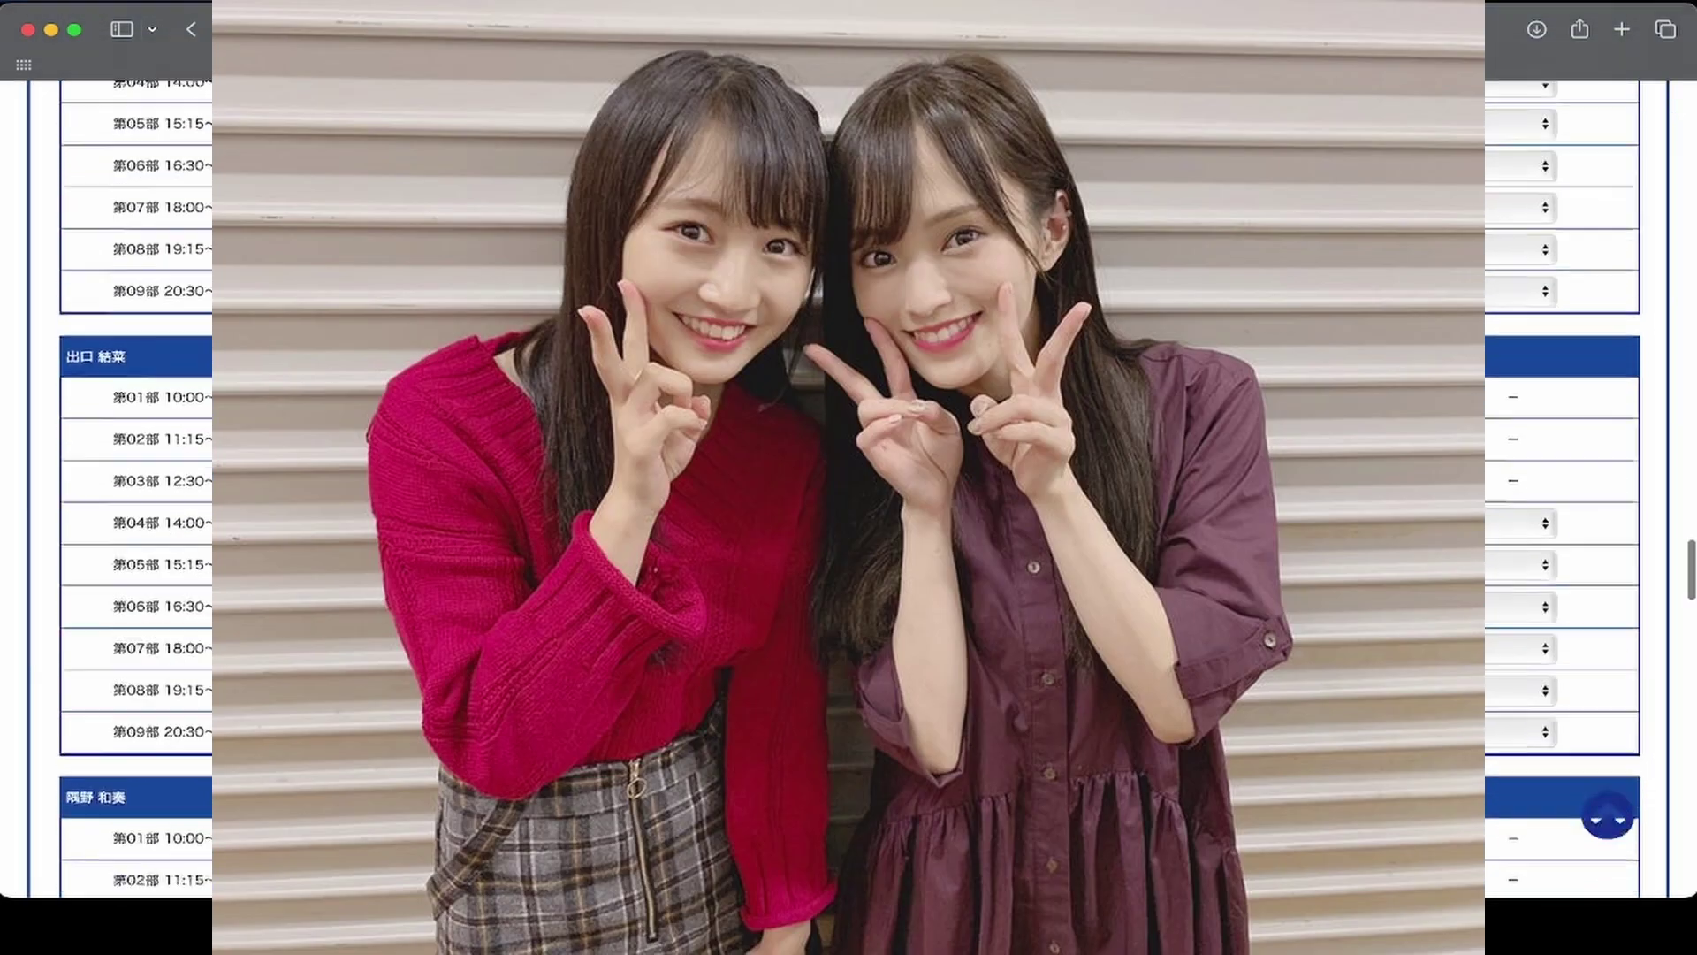
scroll(808, 445, down, 1)
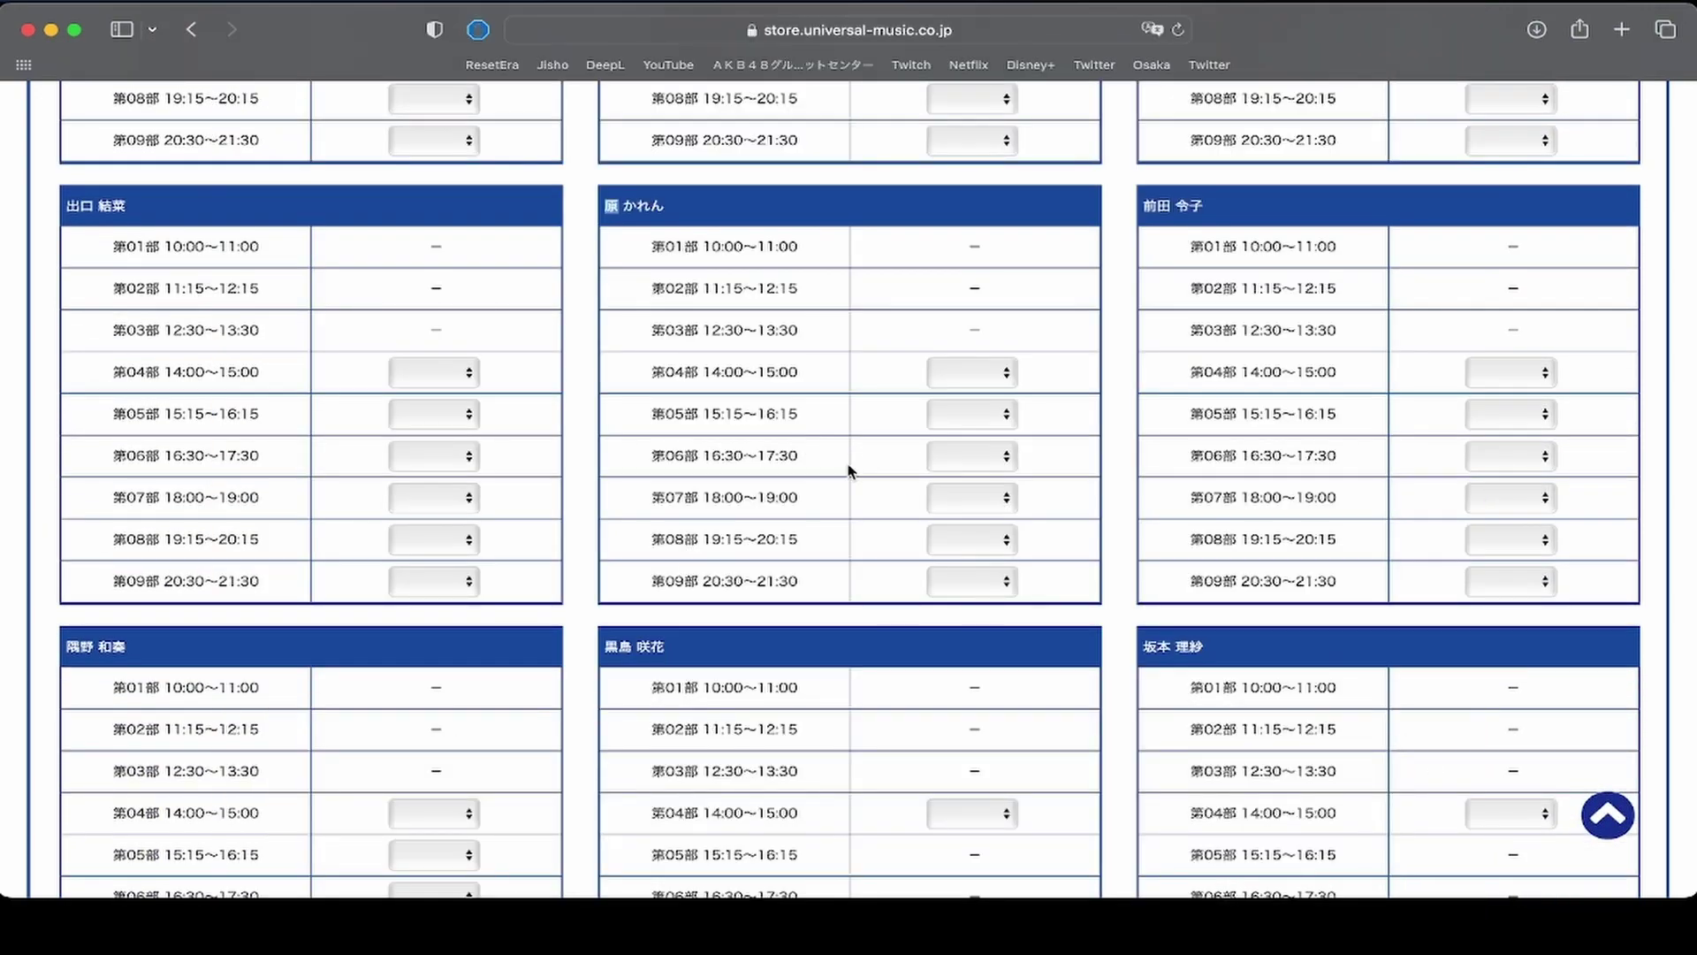
Request 2 for the member's 第05部 15:15～16:15 slot, then browse the other member tables.
click(973, 416)
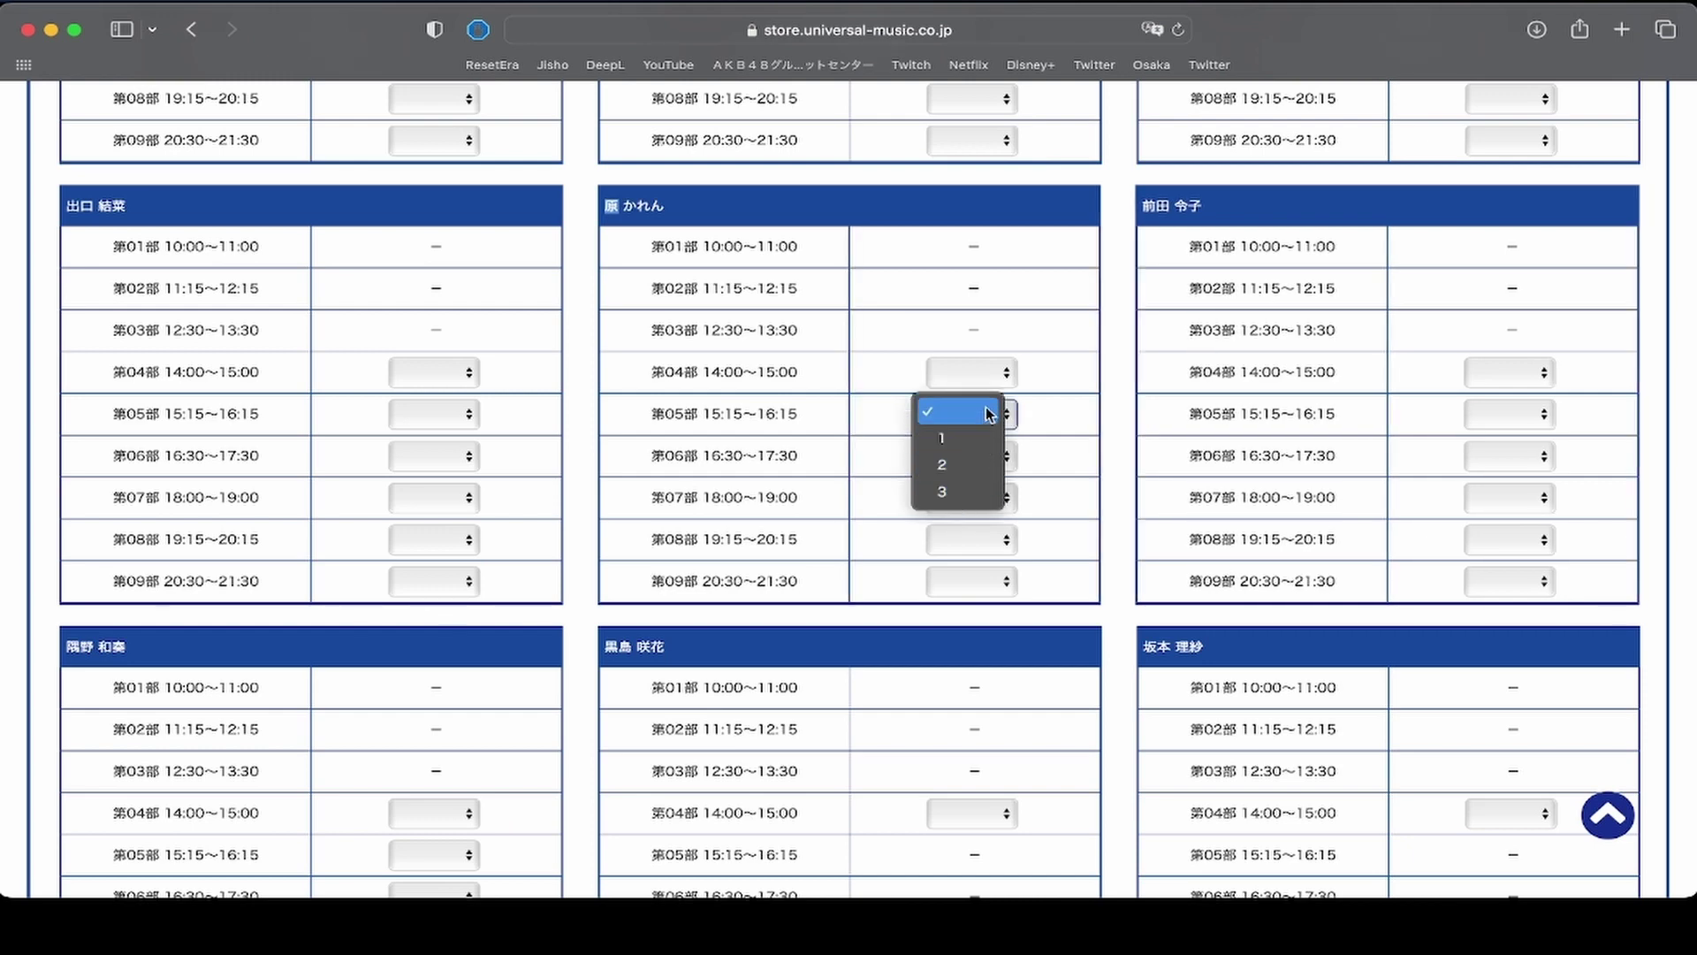
click(970, 462)
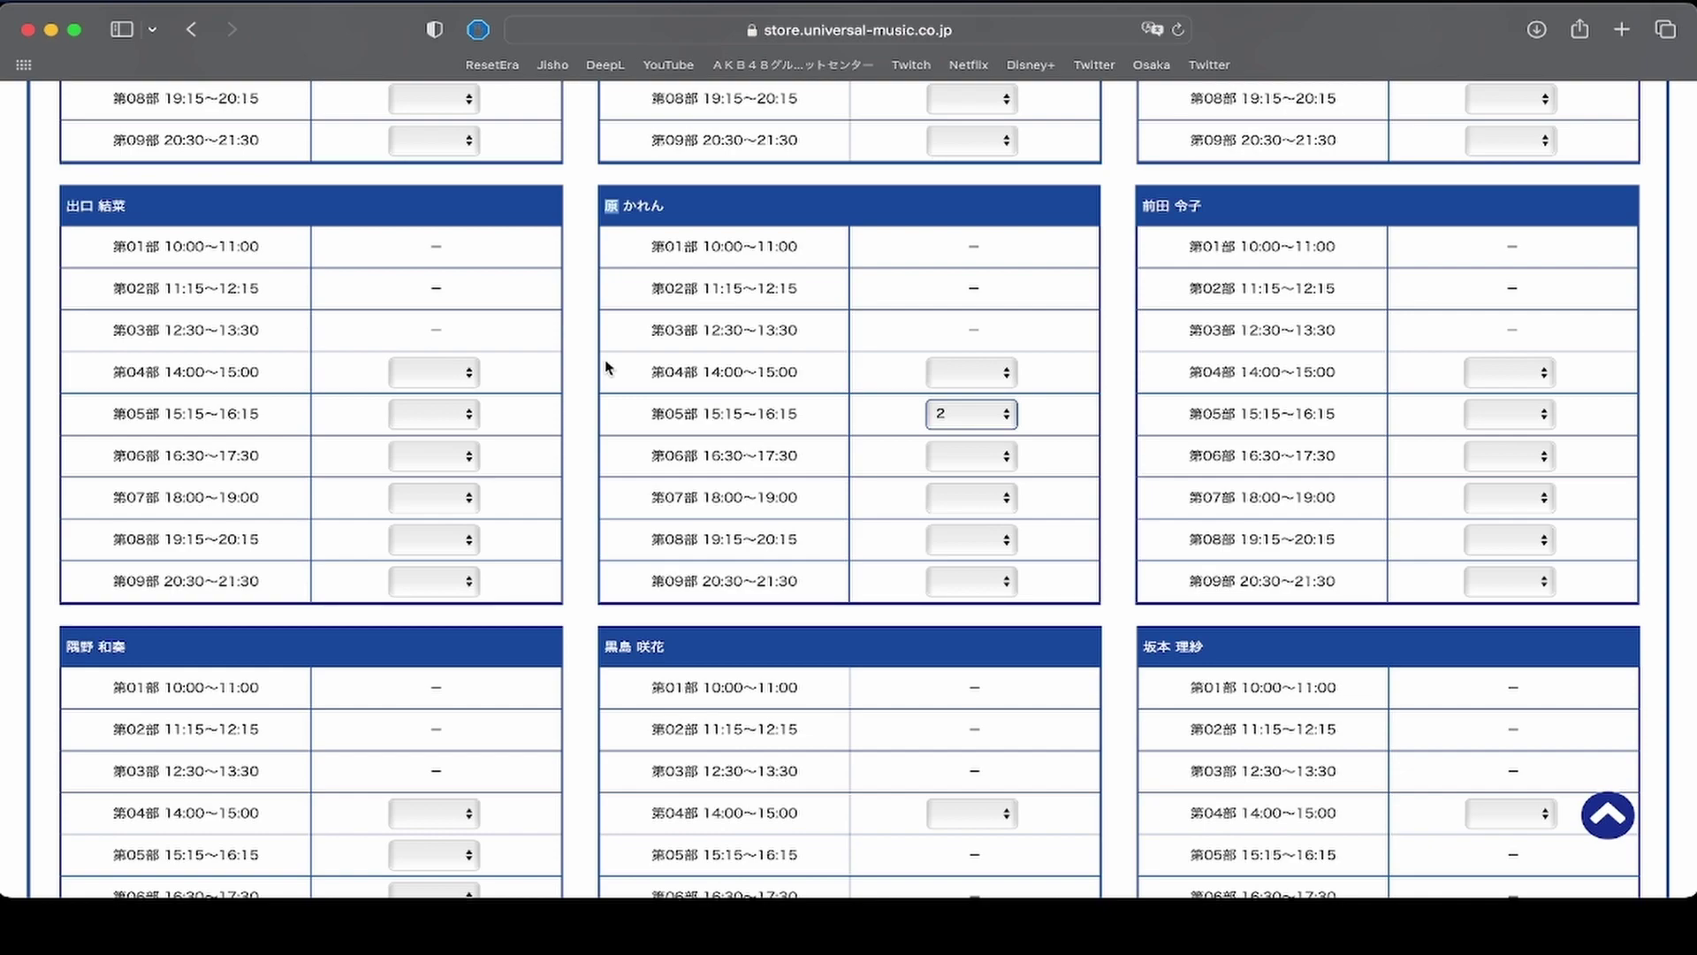
scroll(607, 367, up, 10)
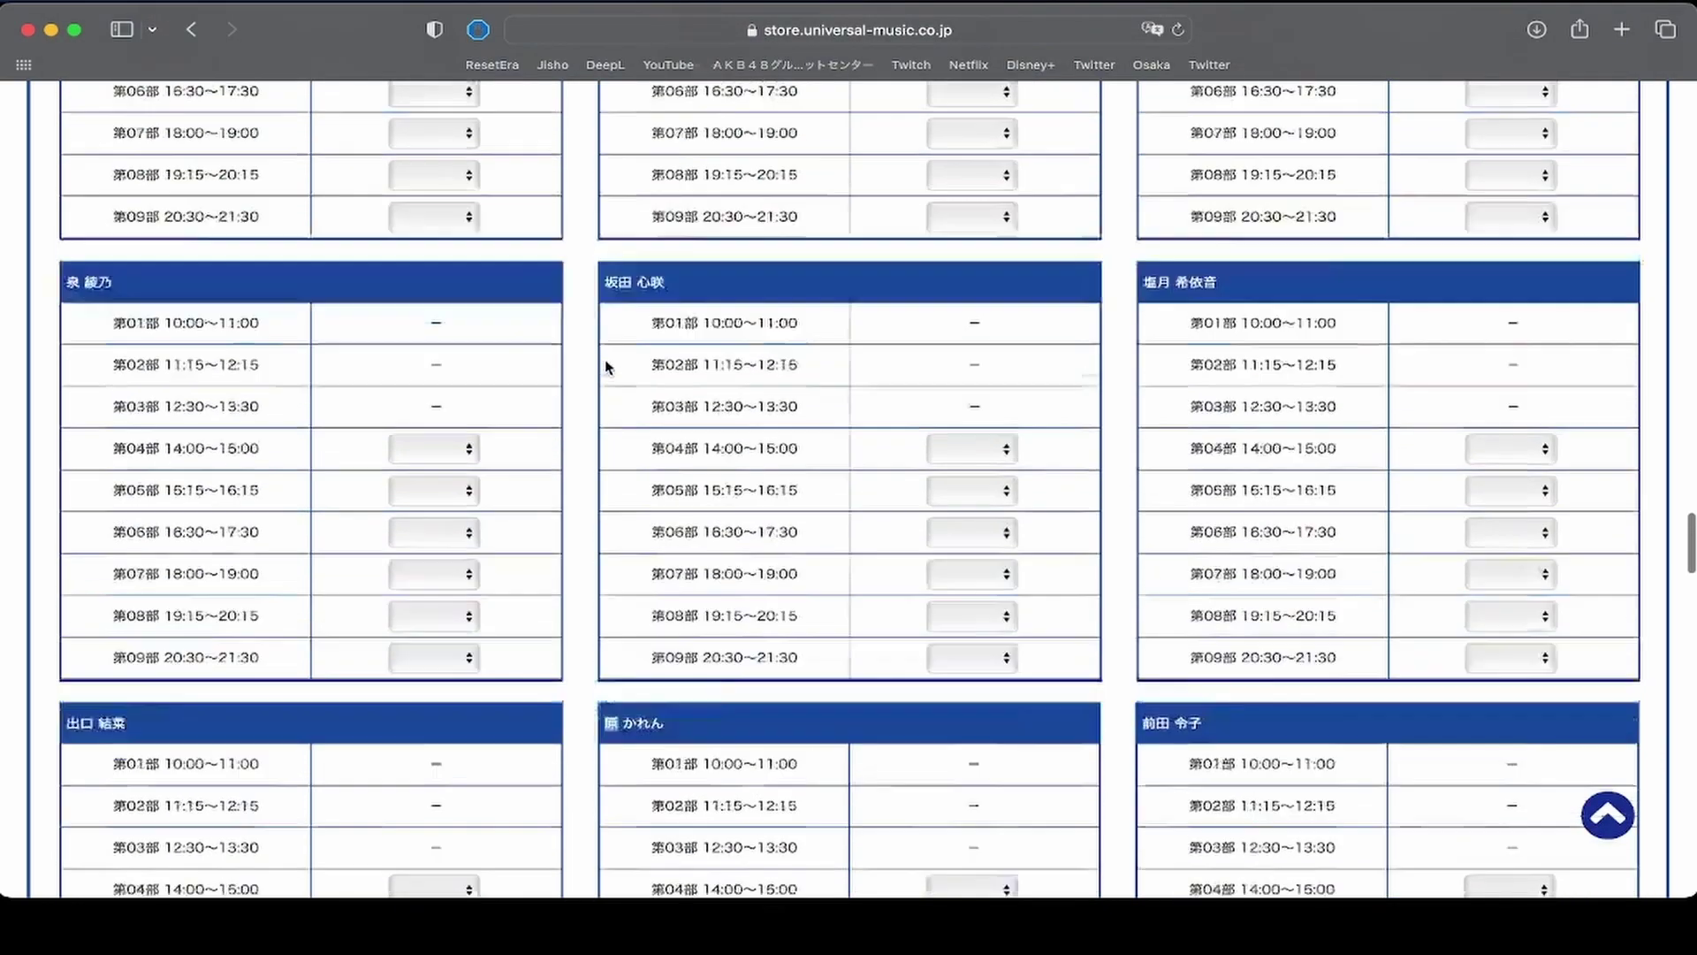
scroll(607, 367, up, 10)
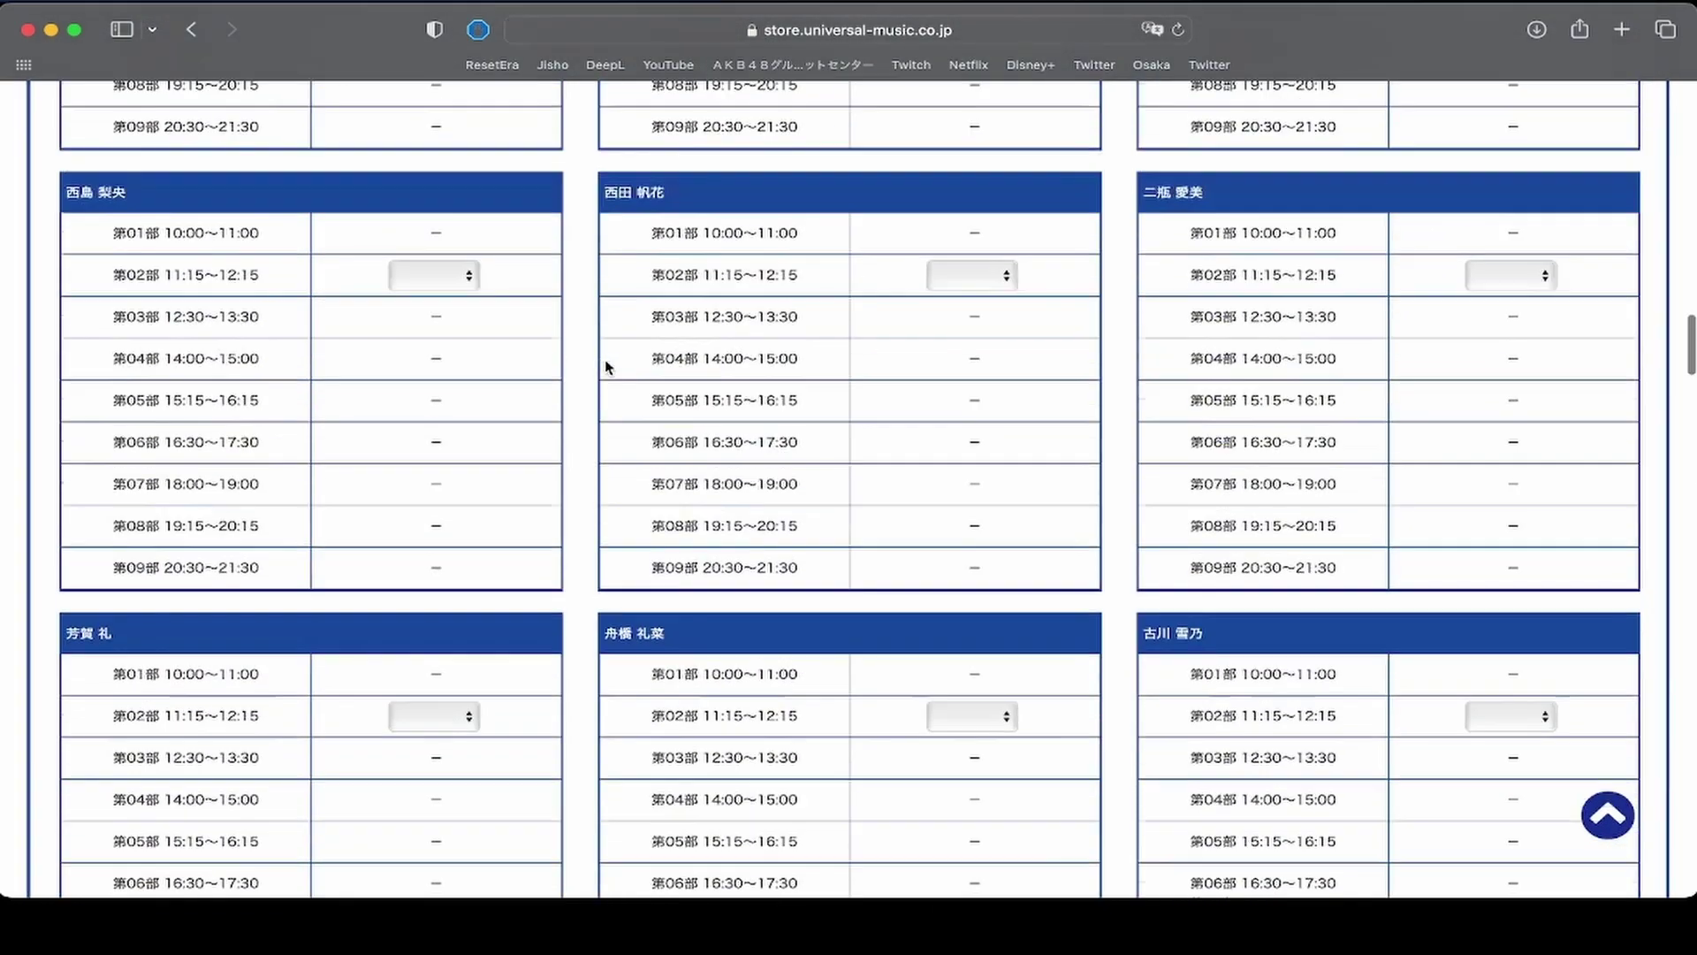
scroll(607, 367, up, 10)
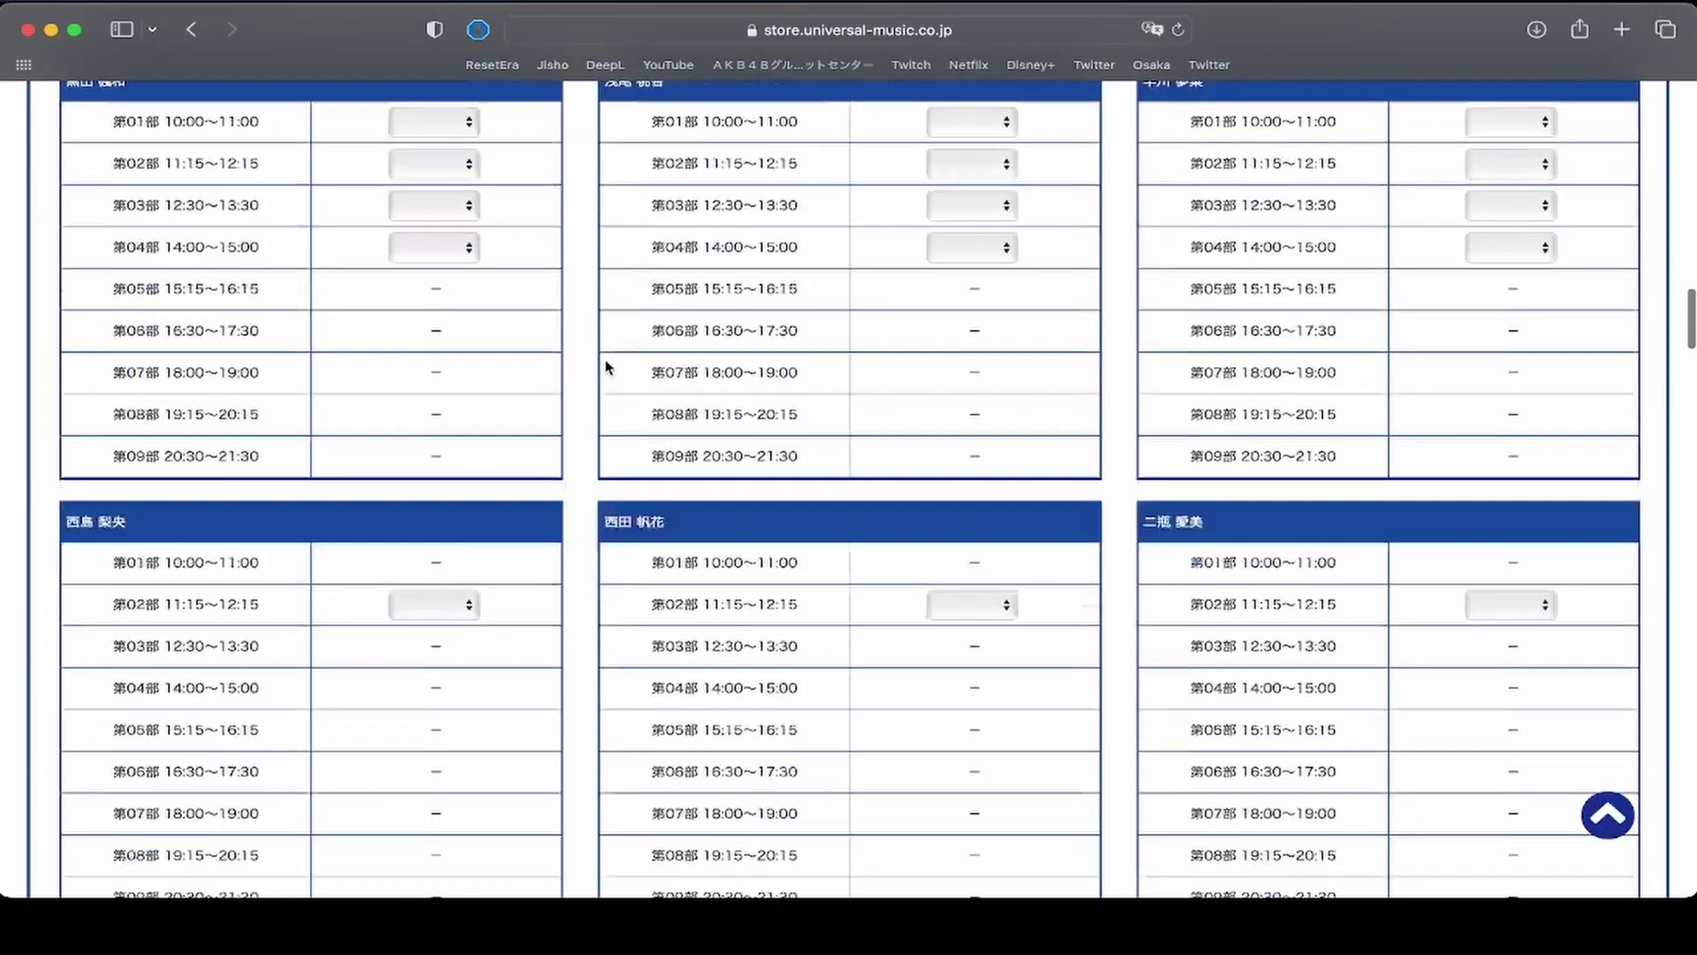
scroll(606, 367, up, 5)
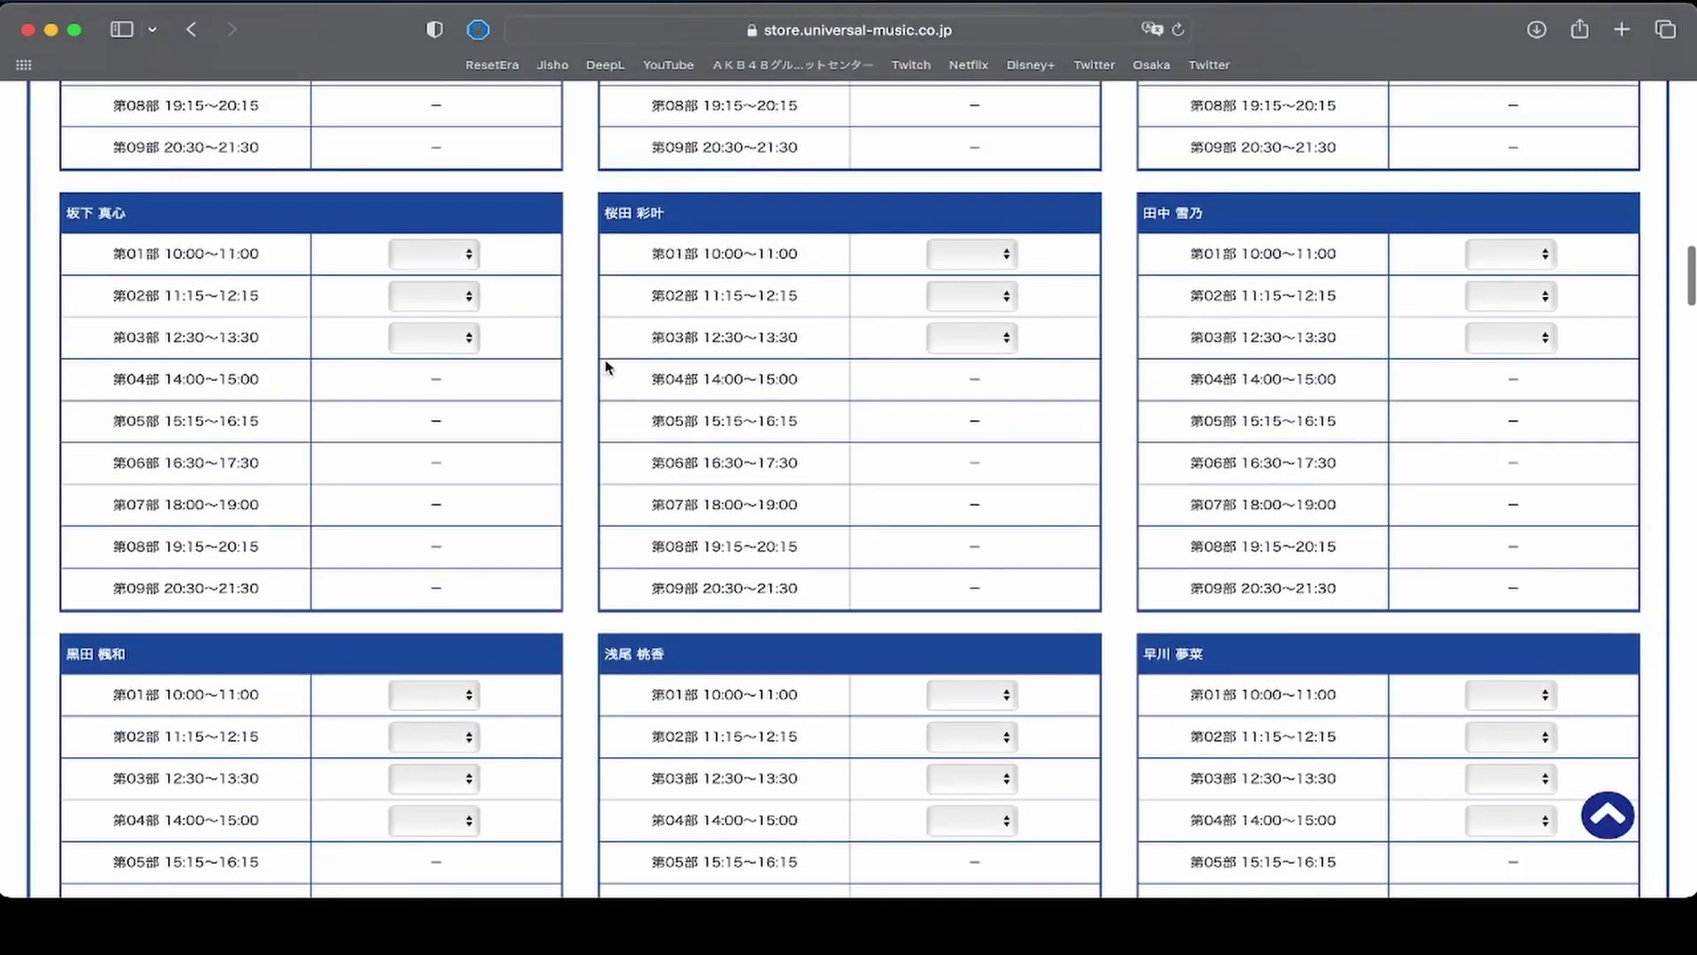
scroll(606, 367, up, 5)
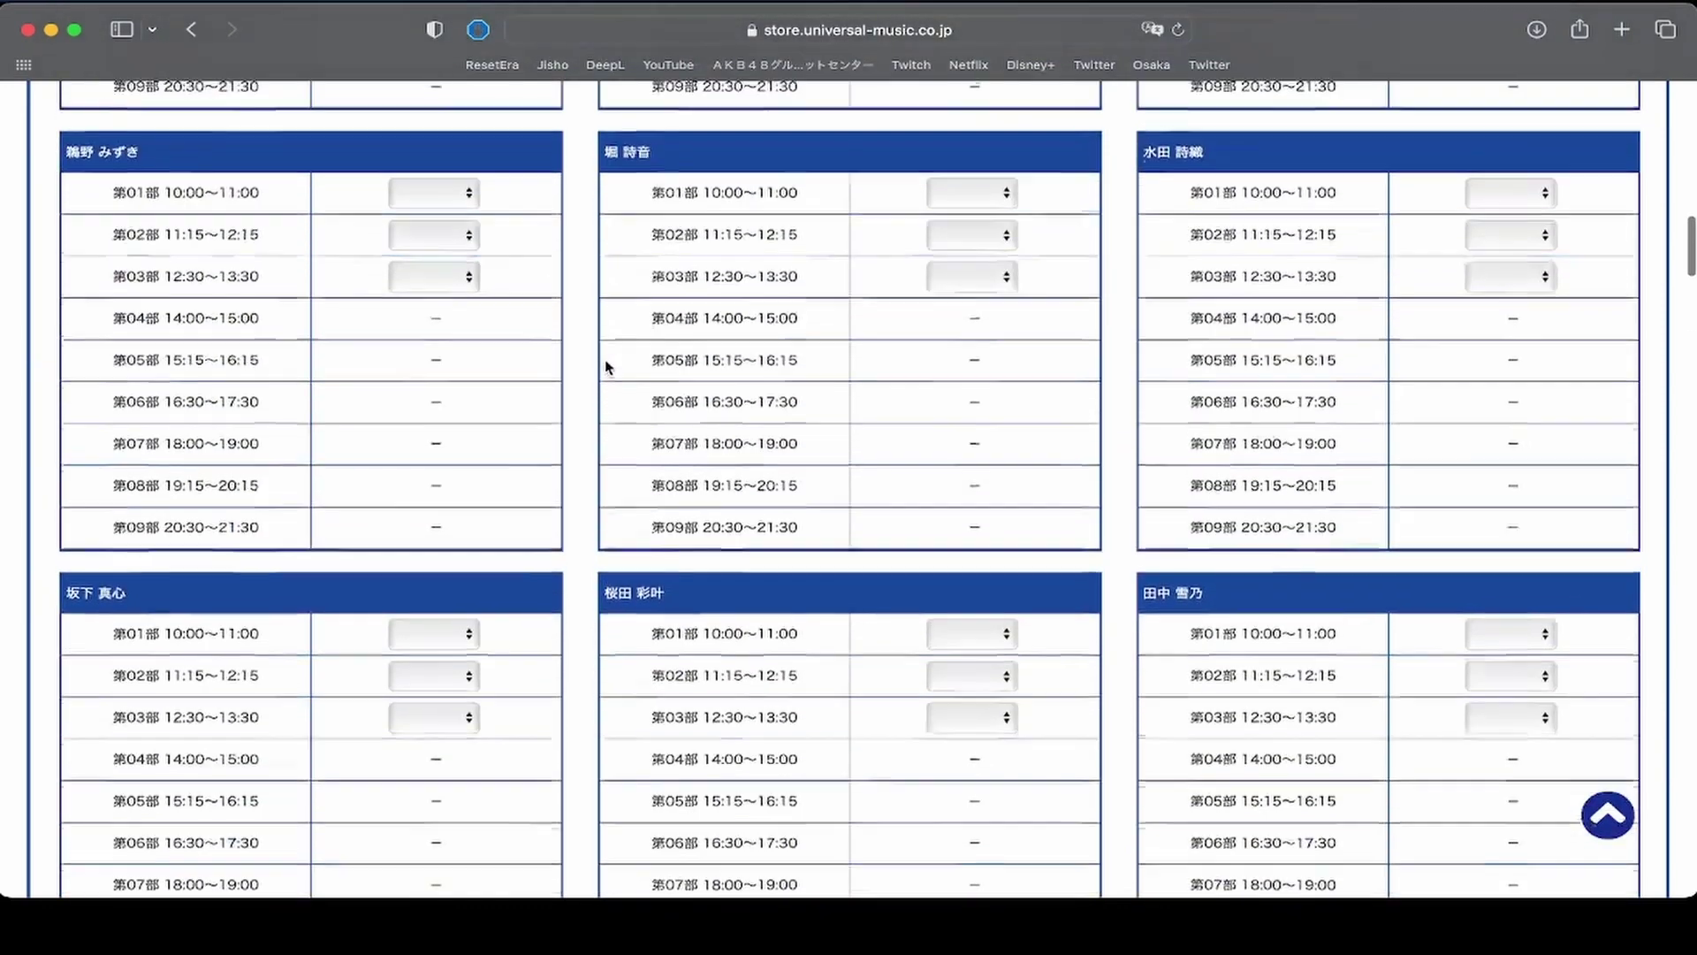
scroll(606, 367, up, 2)
scroll(607, 367, down, 1)
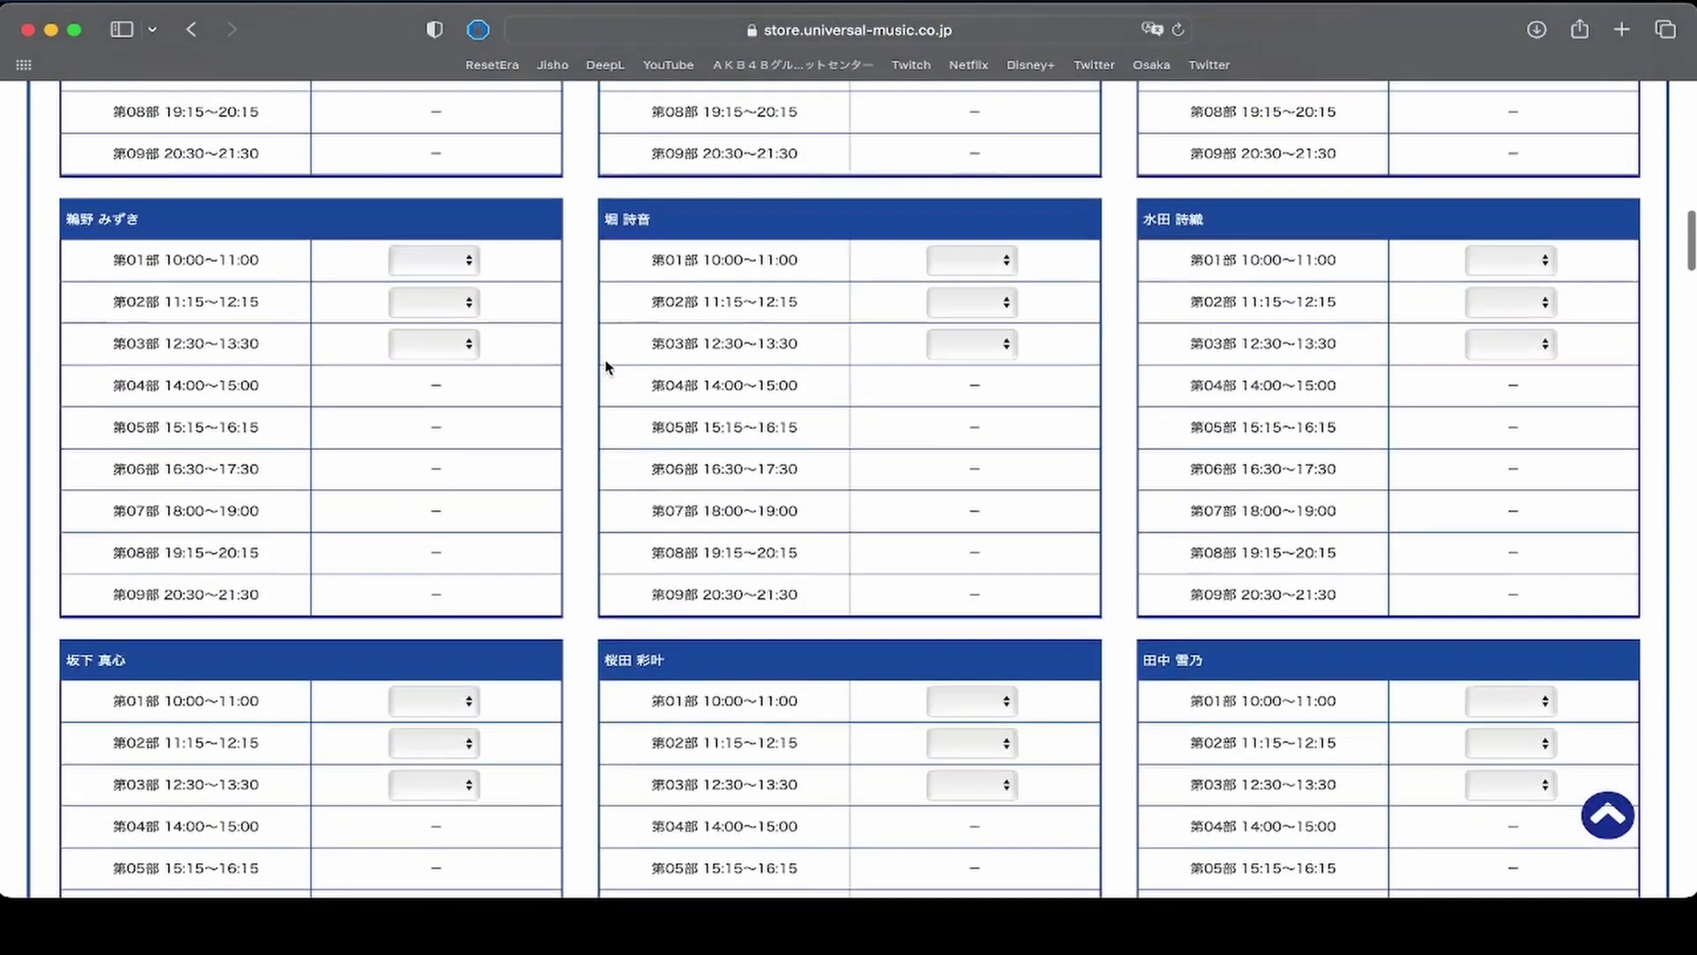
scroll(606, 367, up, 10)
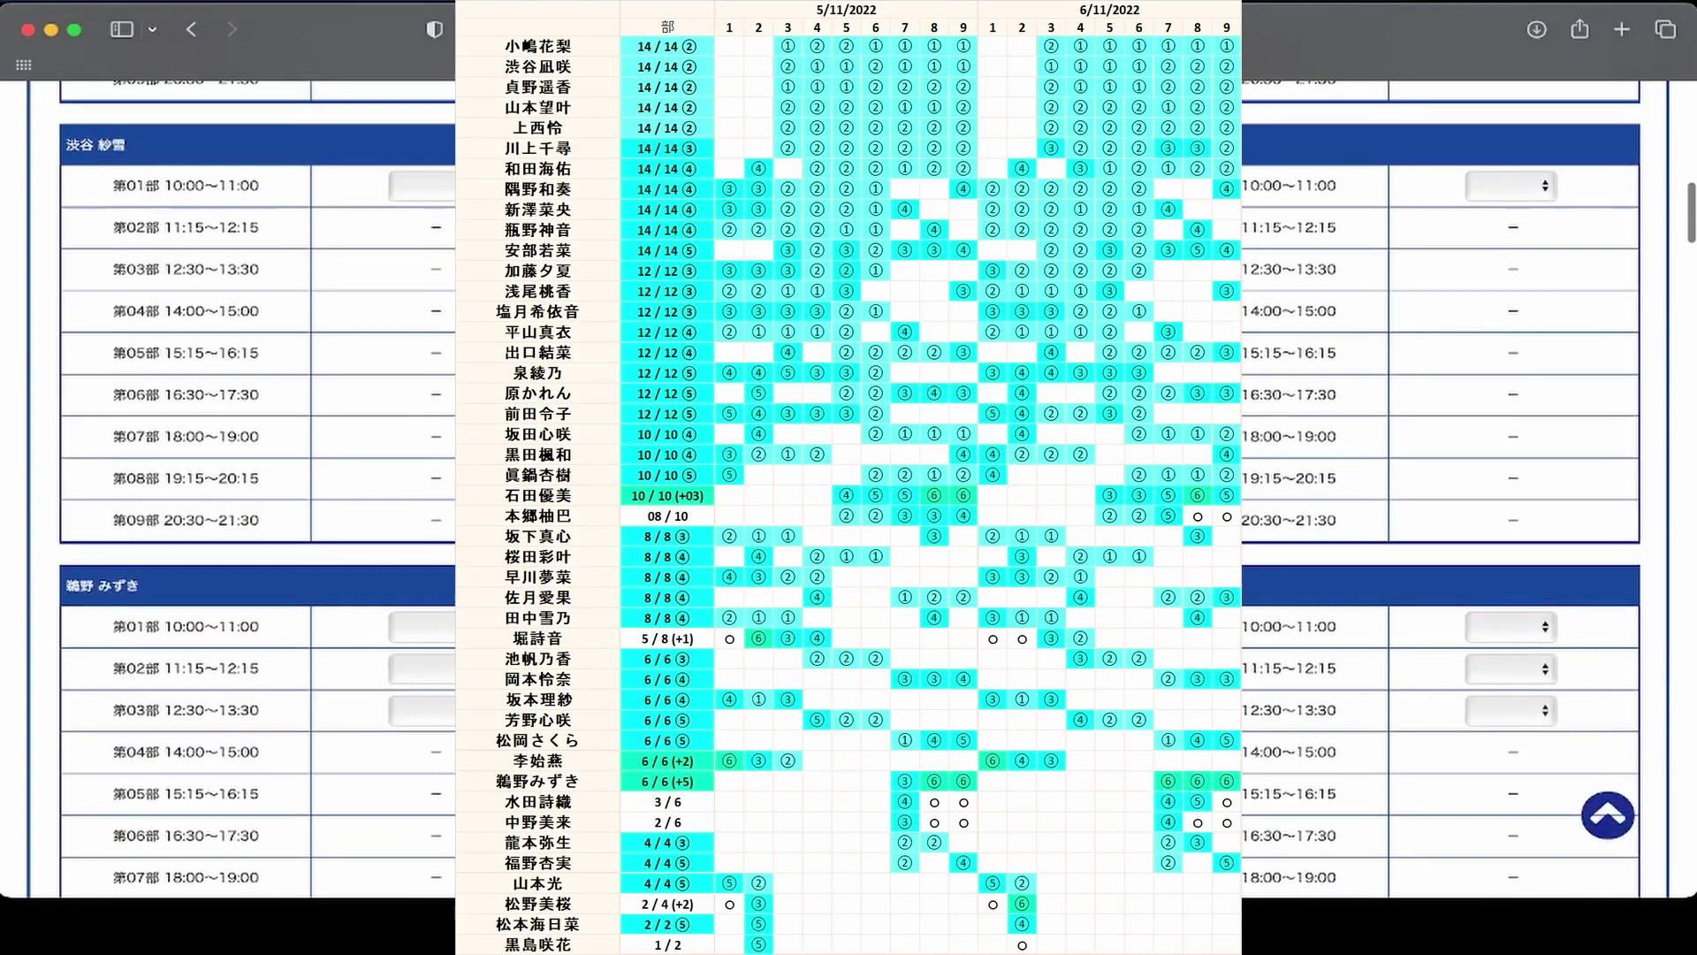
scroll(607, 367, up, 5)
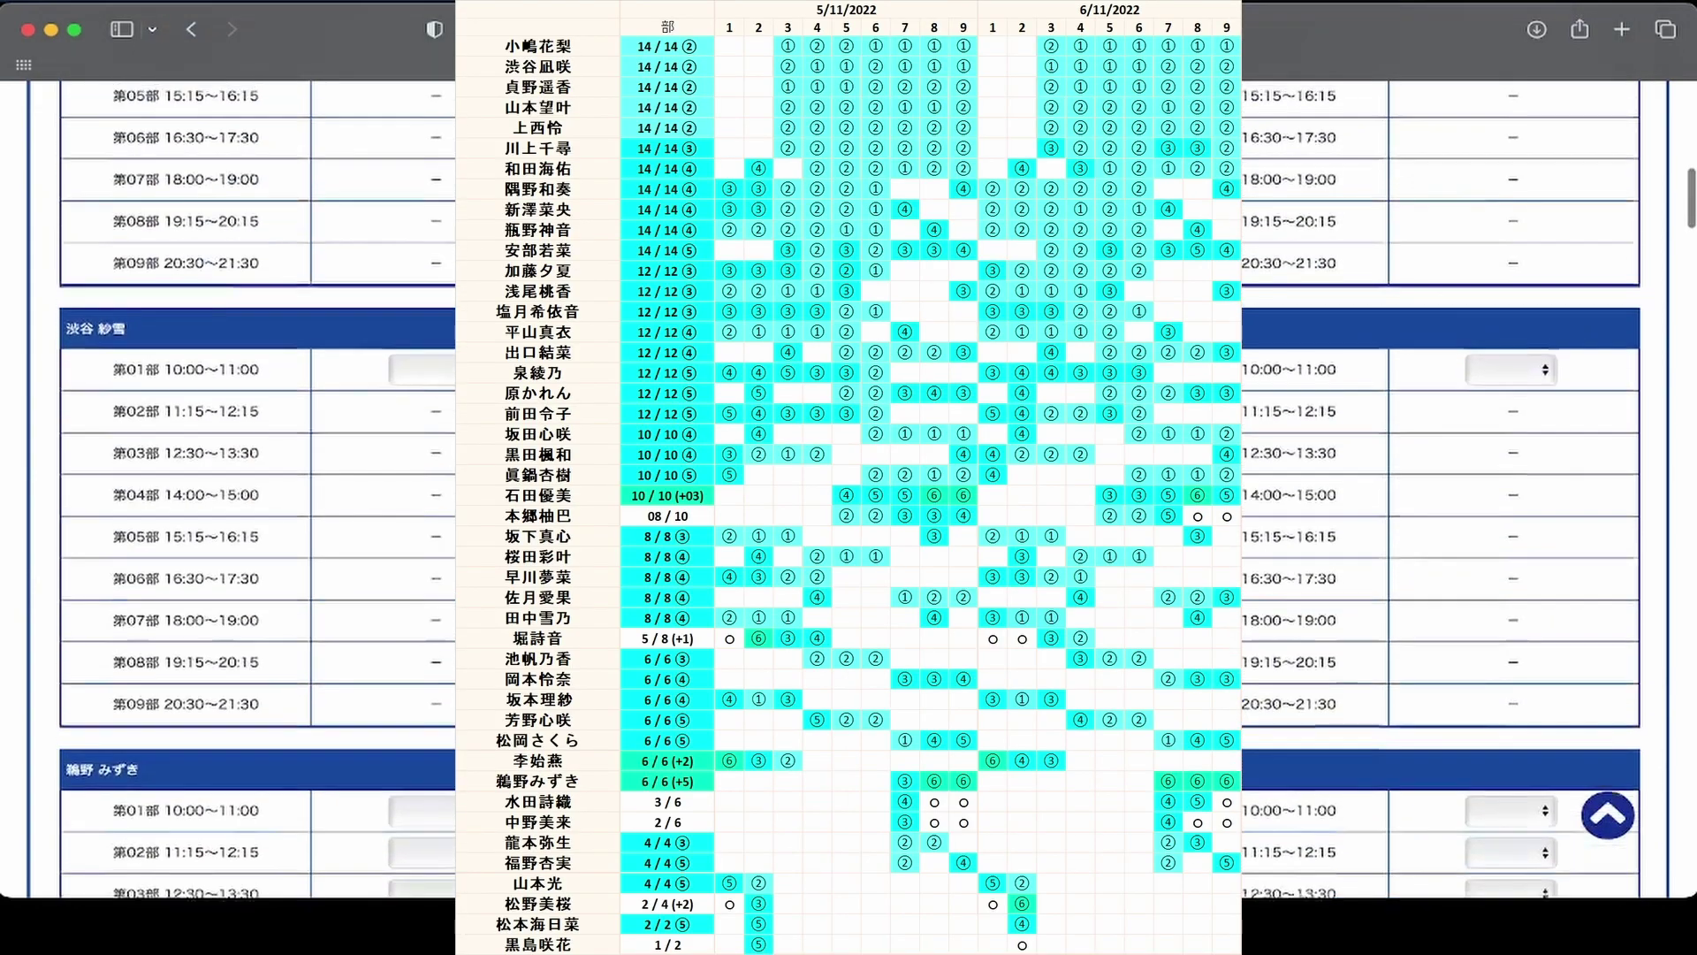
scroll(607, 367, up, 8)
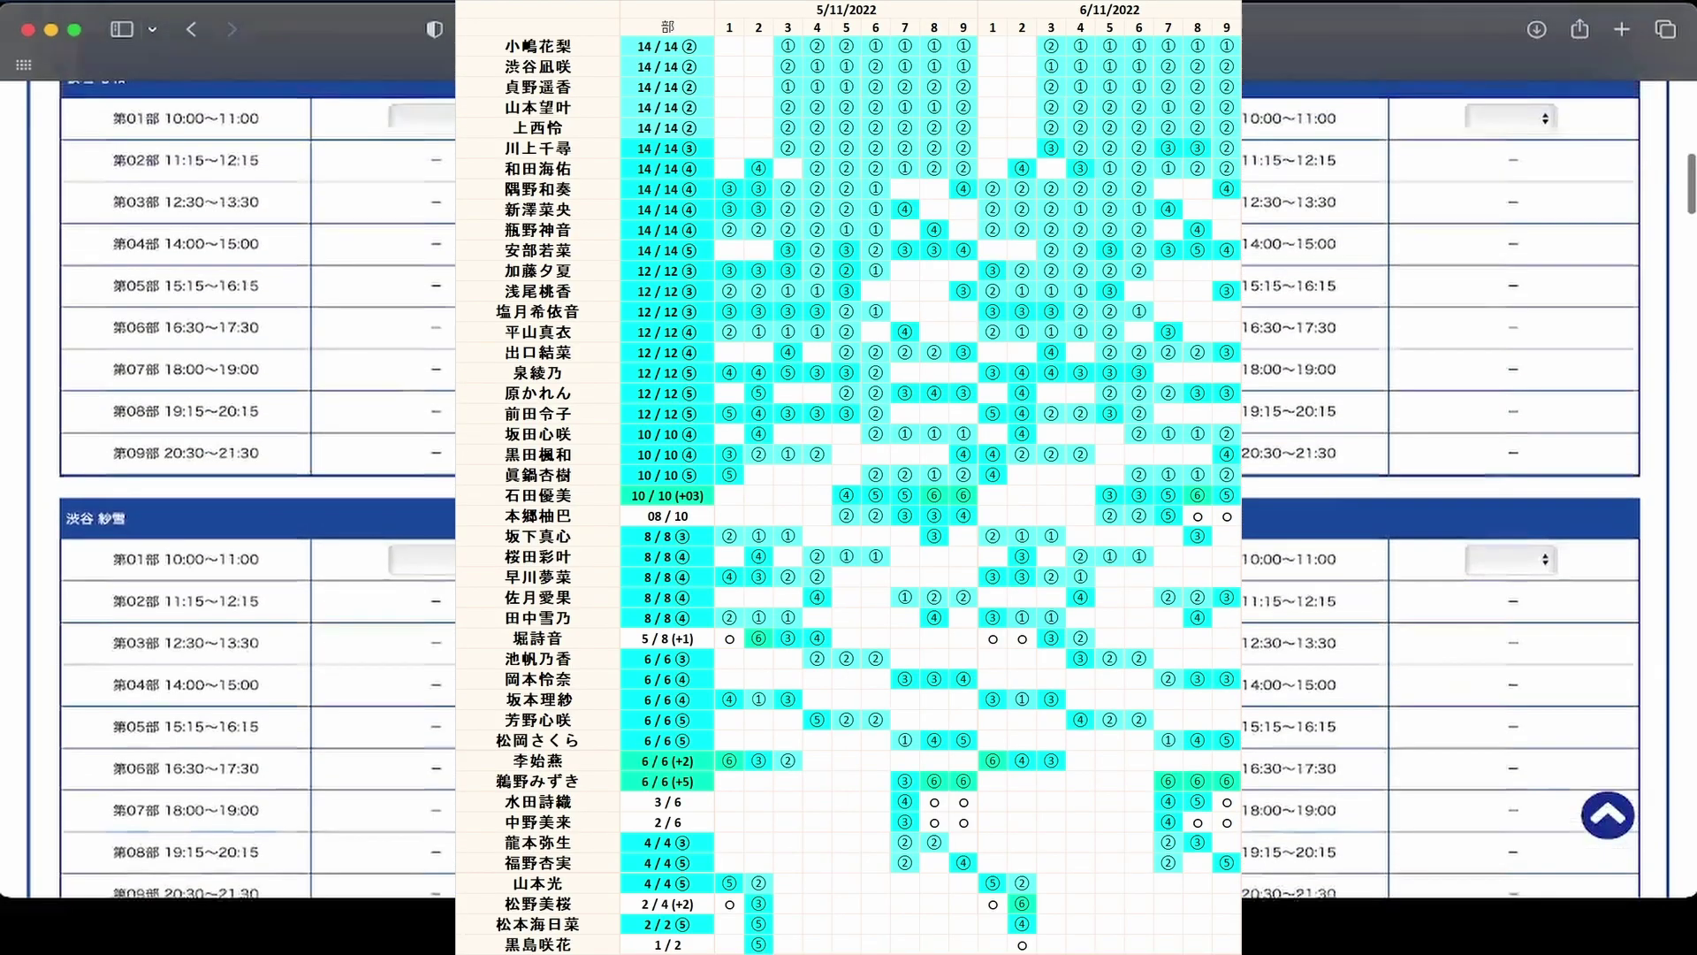
scroll(606, 367, up, 1)
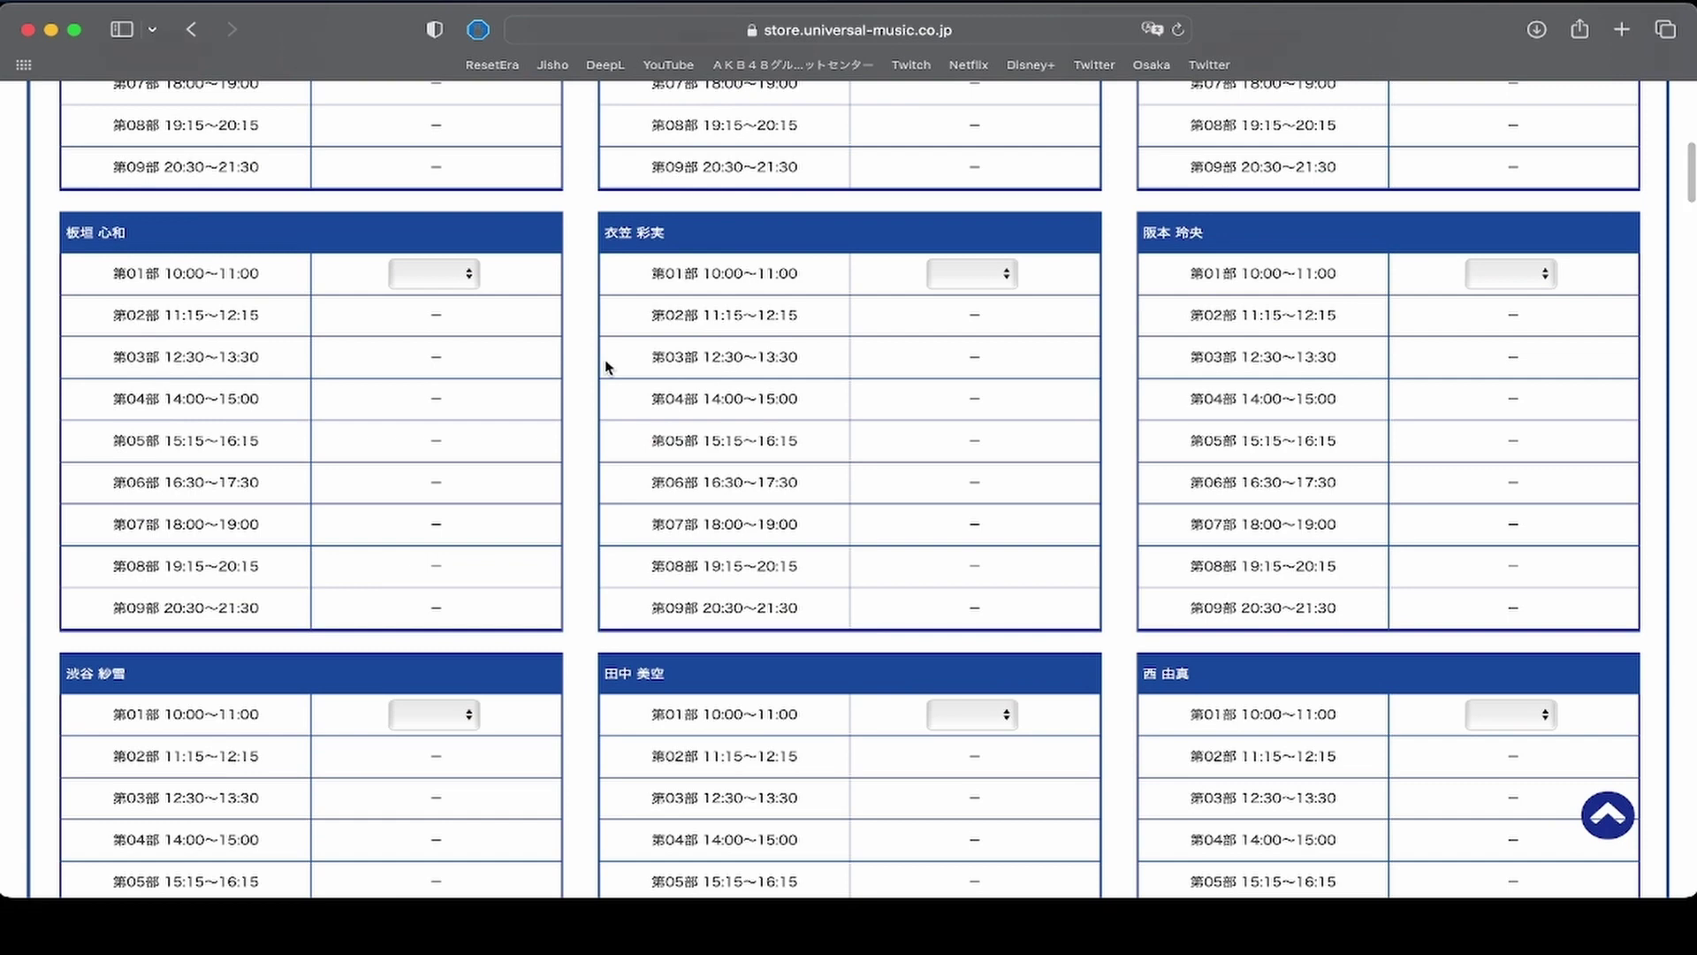
Search the page for the second member's surname, typed as 'shino' and converted to kanji.
key(super+f)
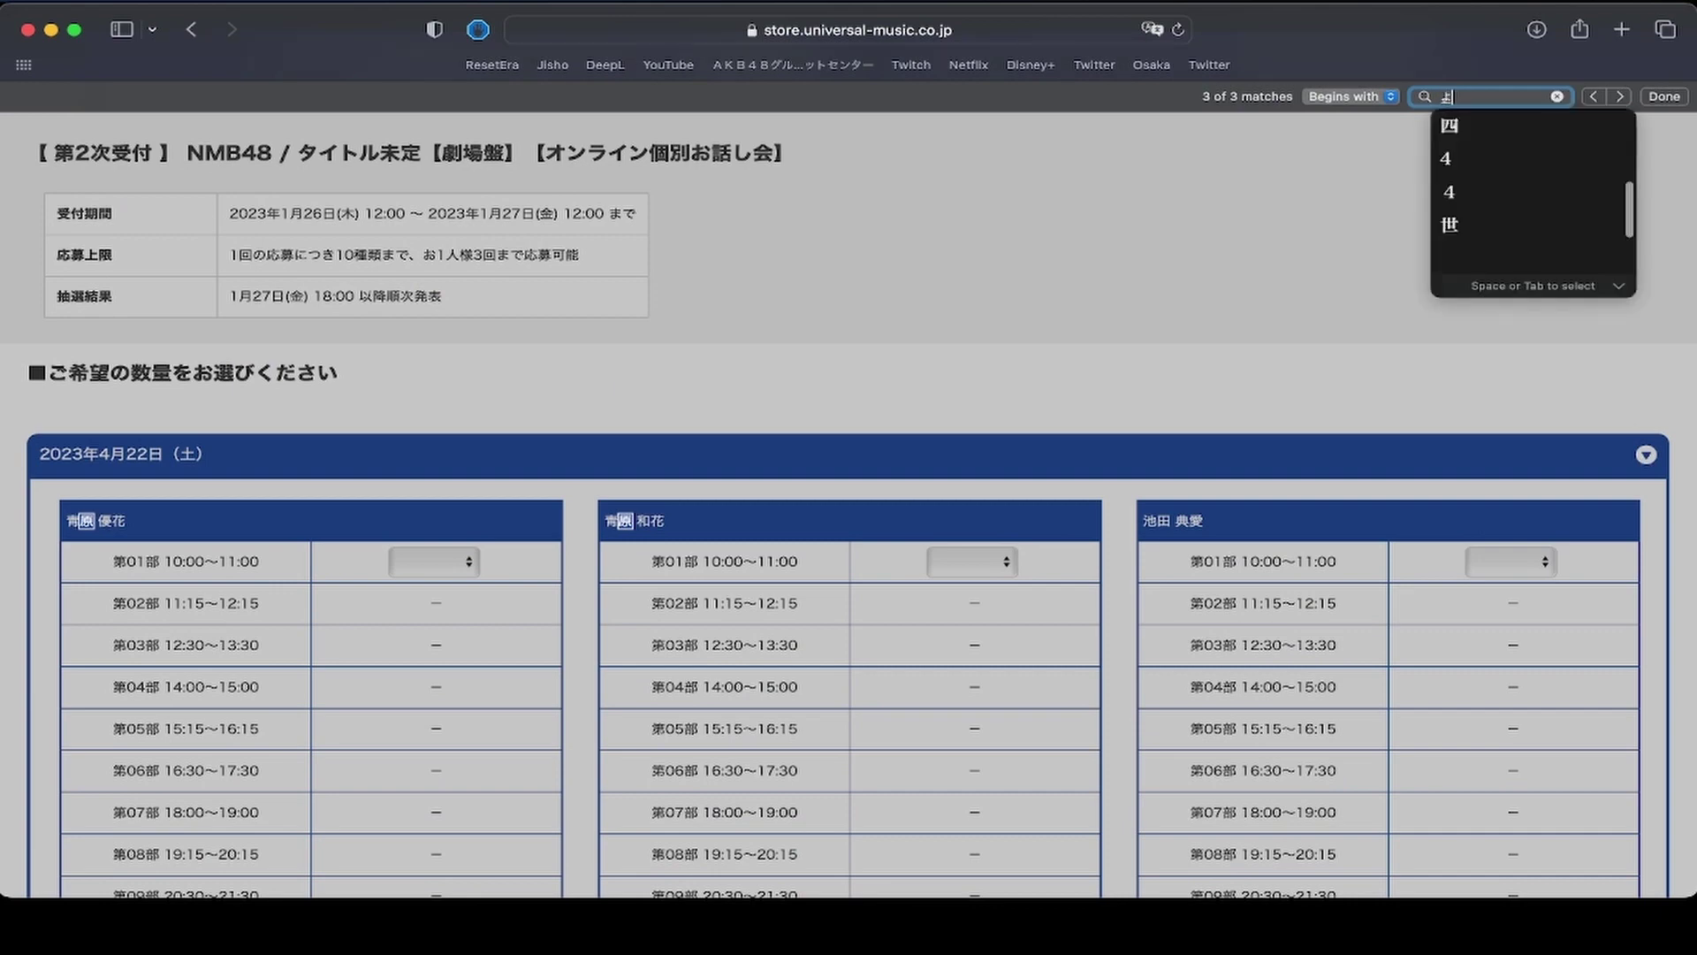
text(shino)
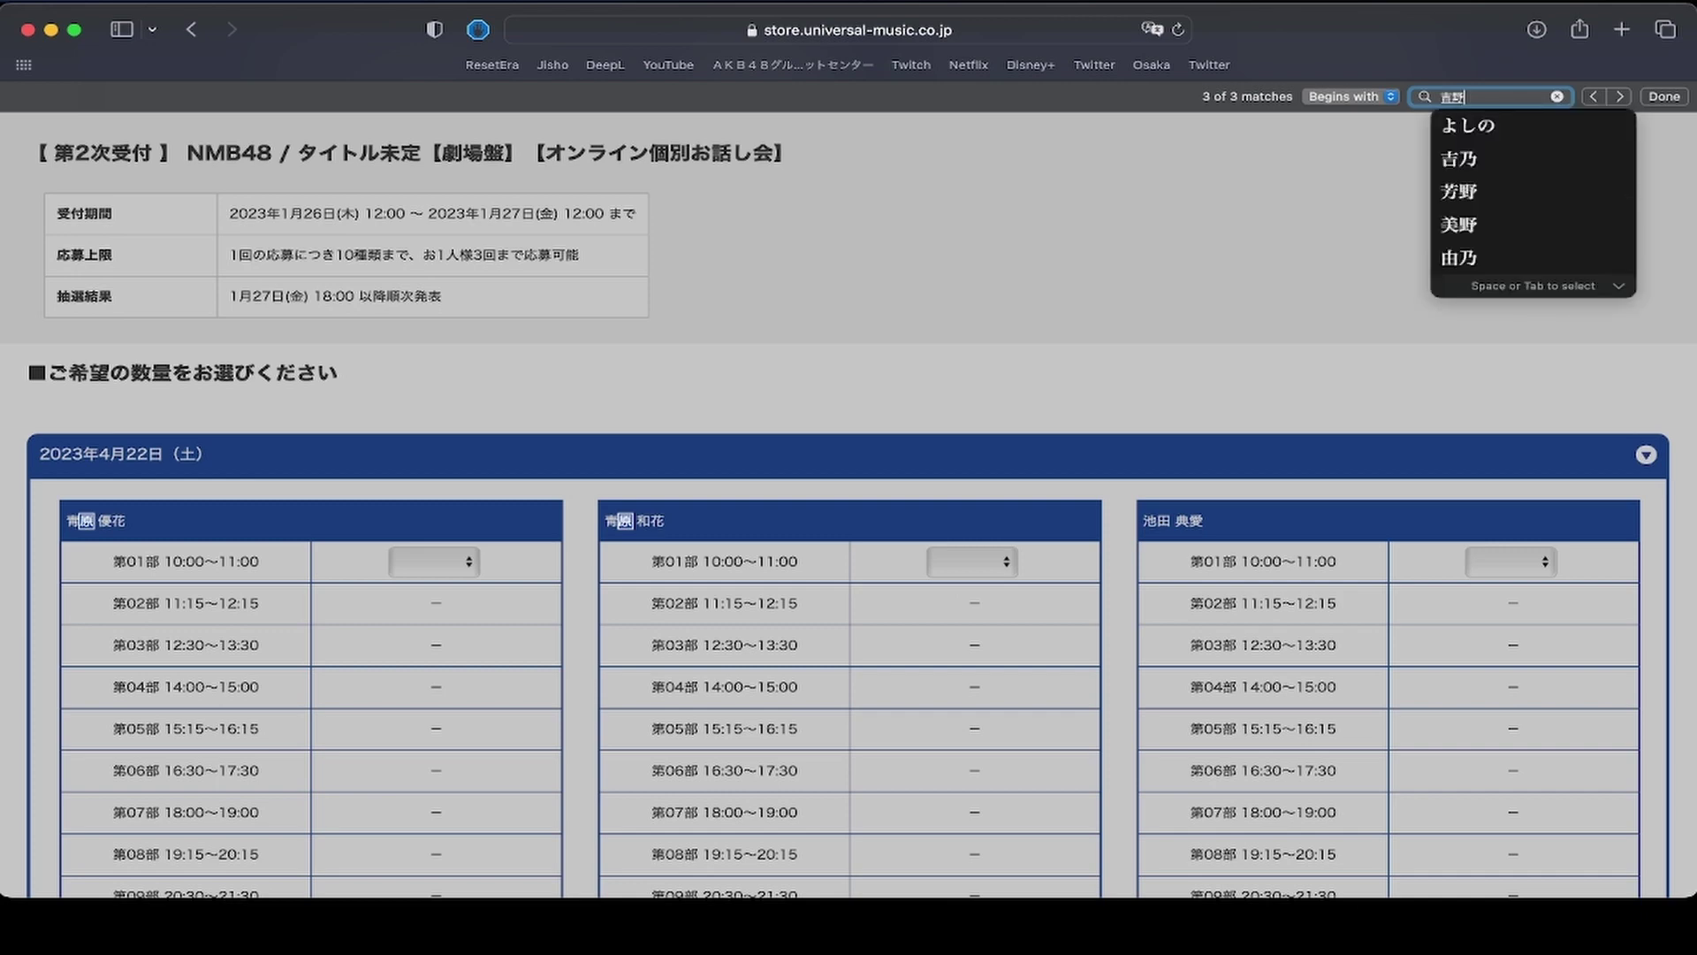
key(space)
key(space)
key(space)
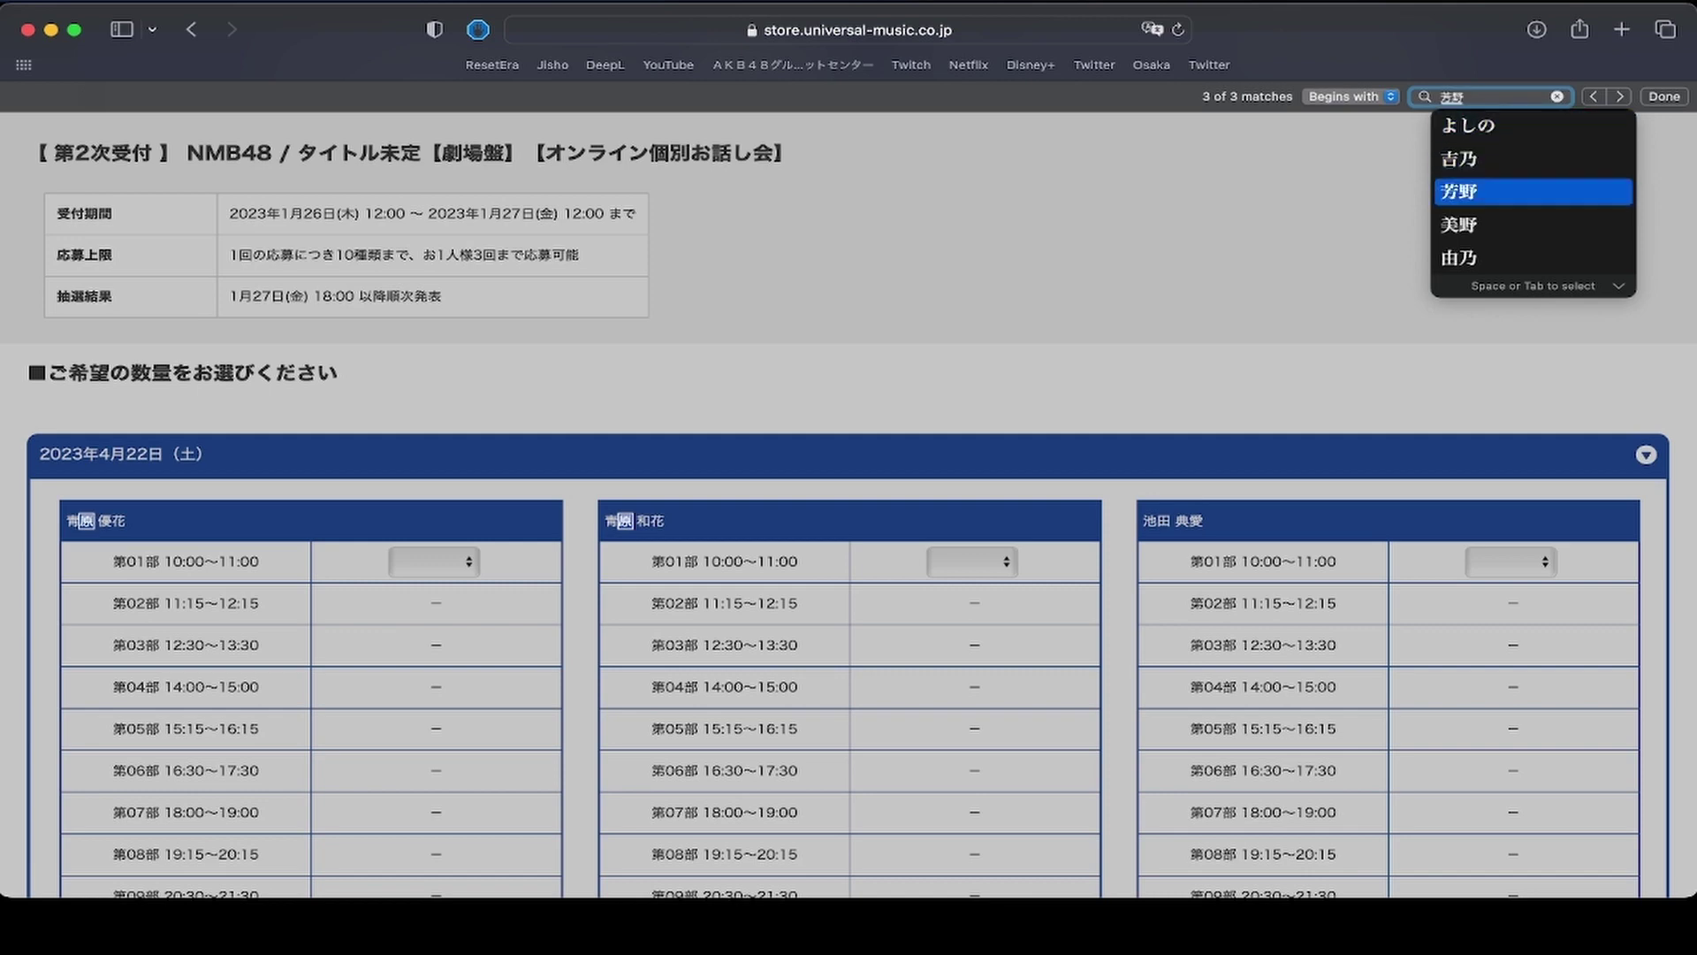
key(Return)
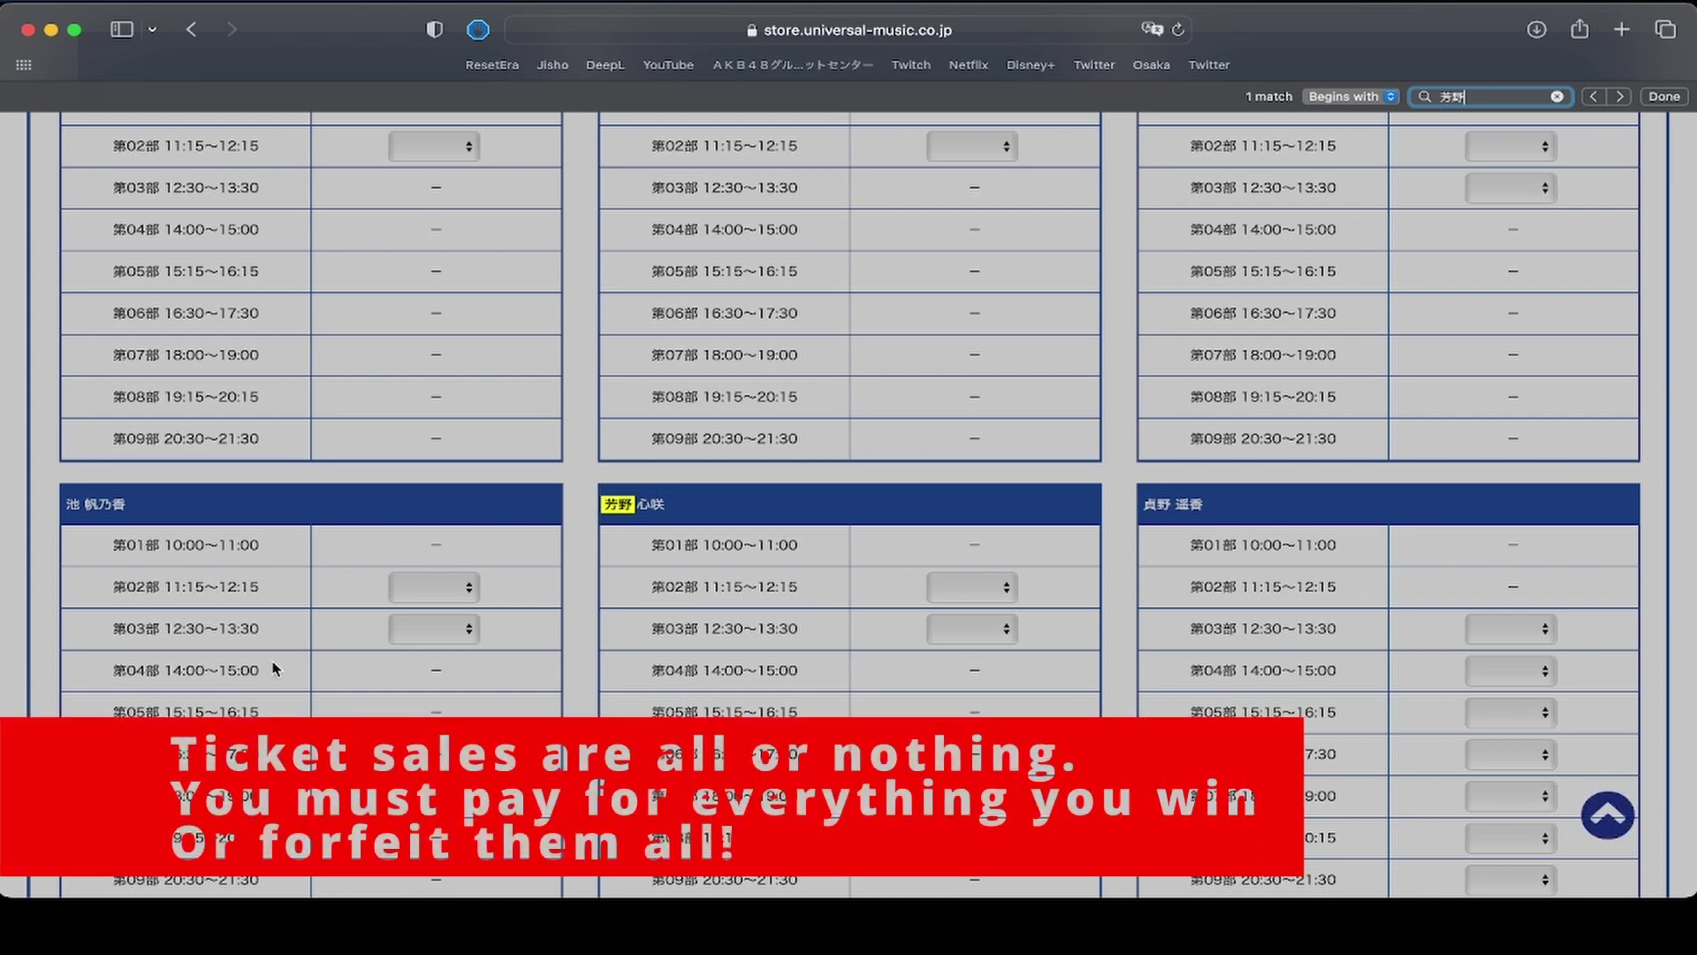
Set the second member's 第03部 12:30～13:30 slot to 2 tickets.
click(830, 511)
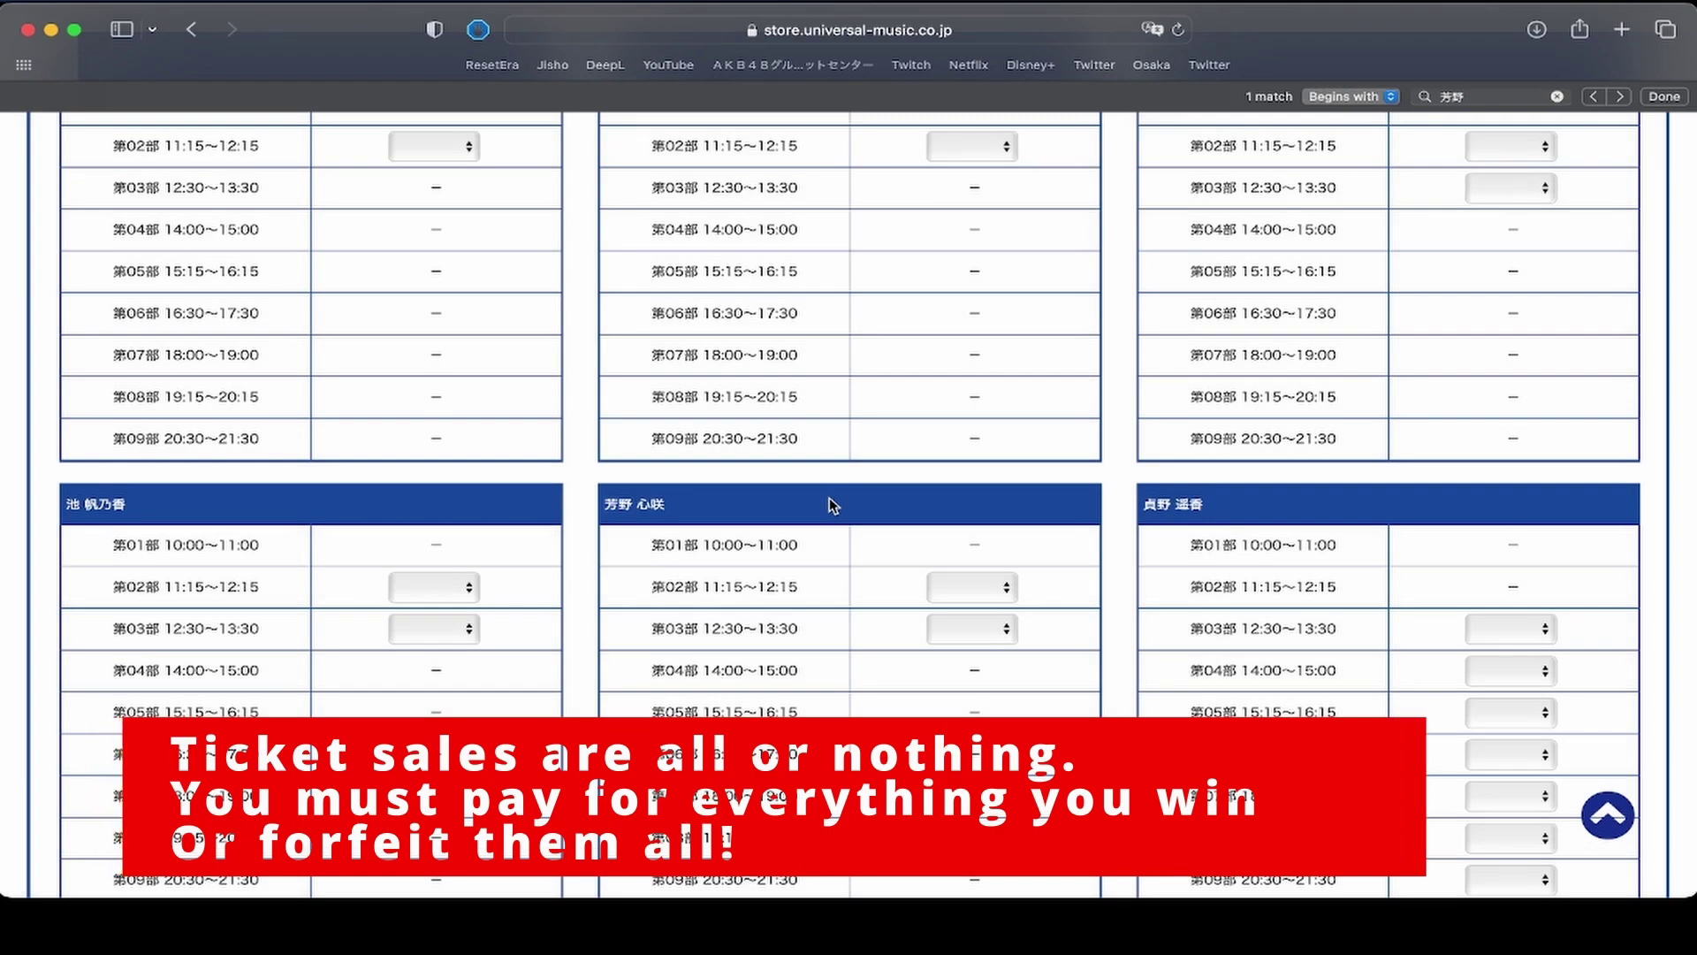
scroll(830, 506, down, 2)
scroll(831, 506, down, 2)
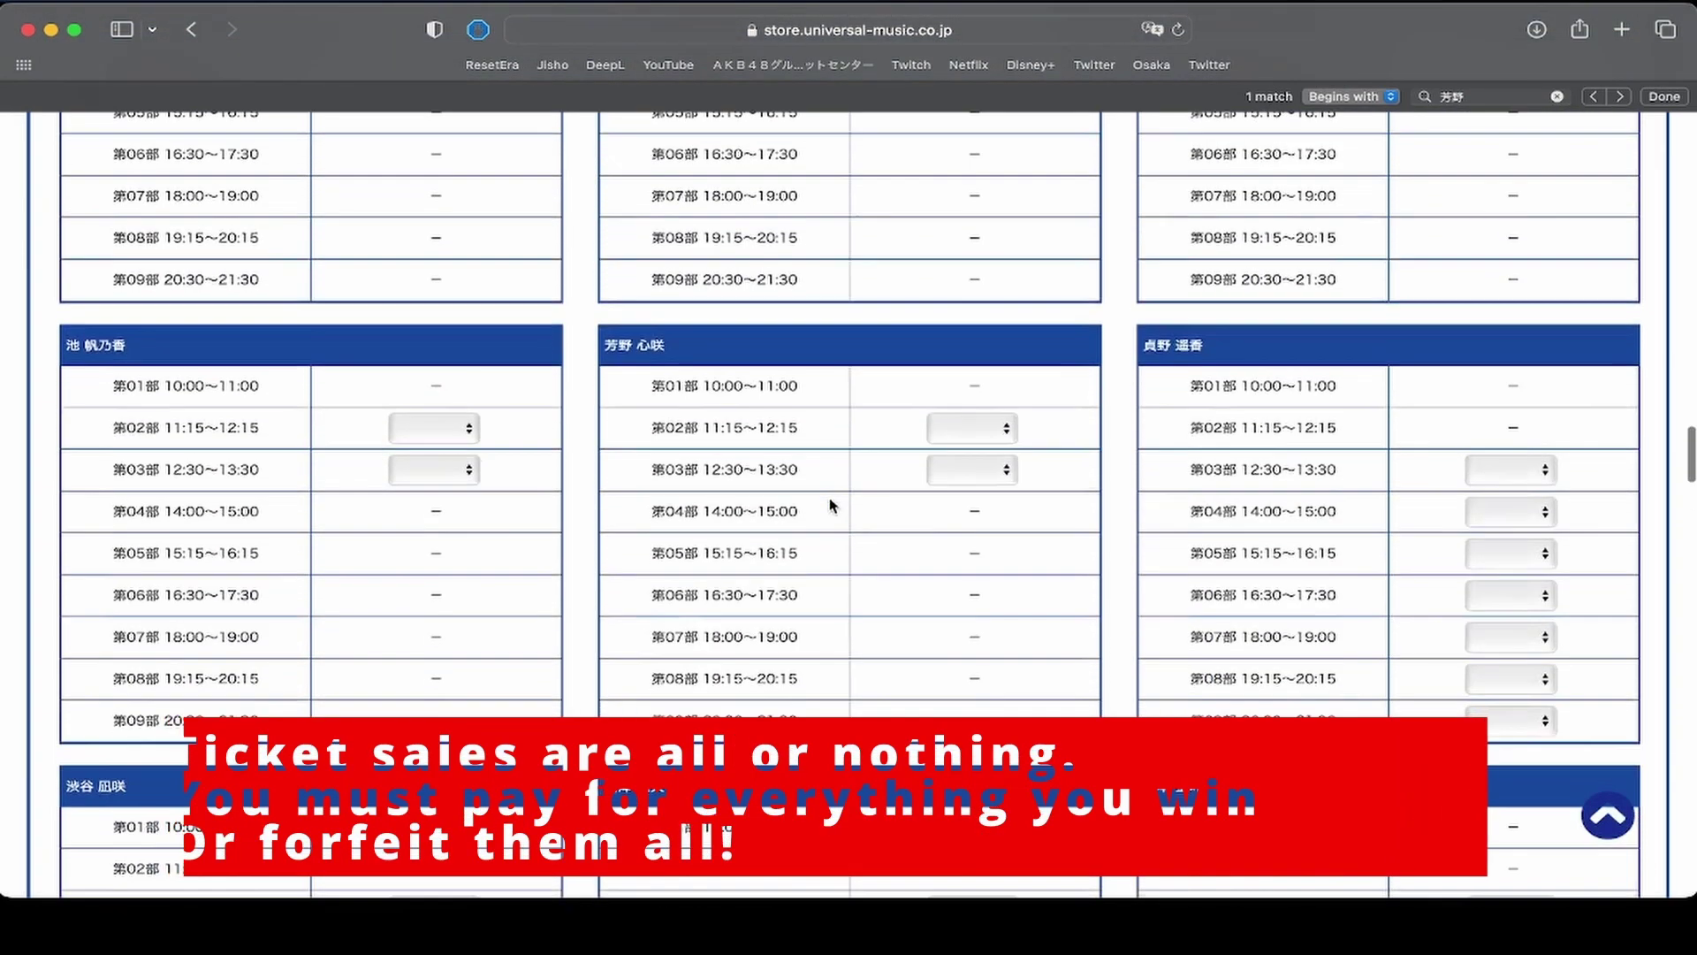
scroll(830, 505, down, 1)
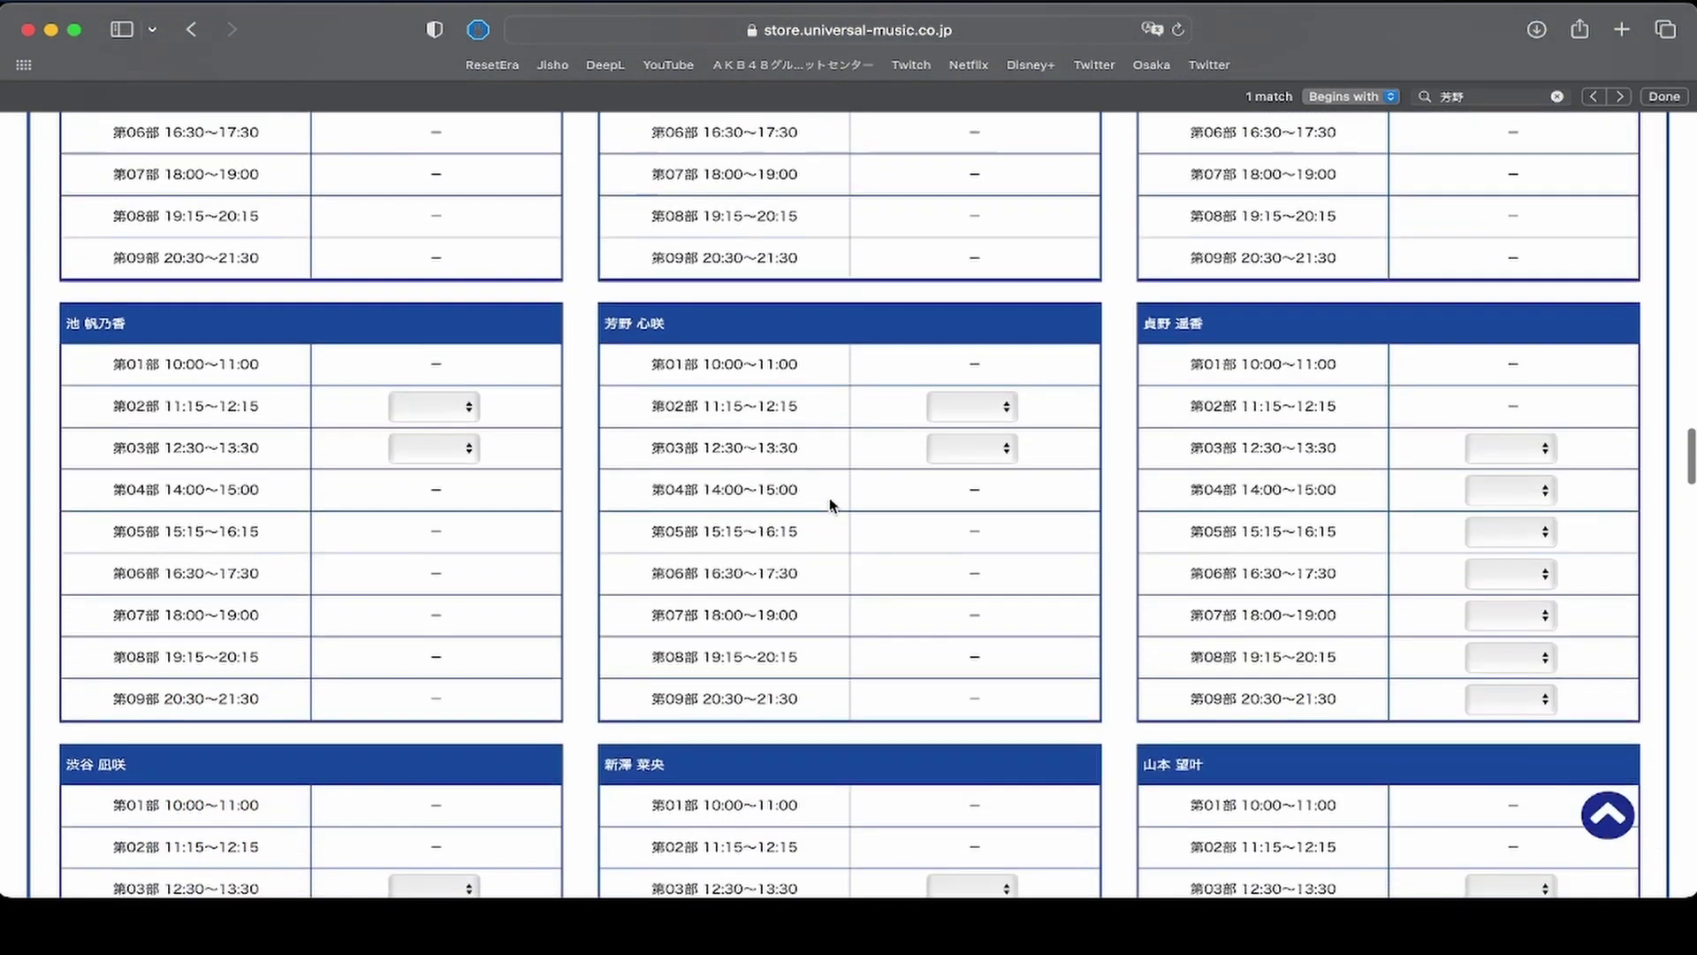
click(938, 448)
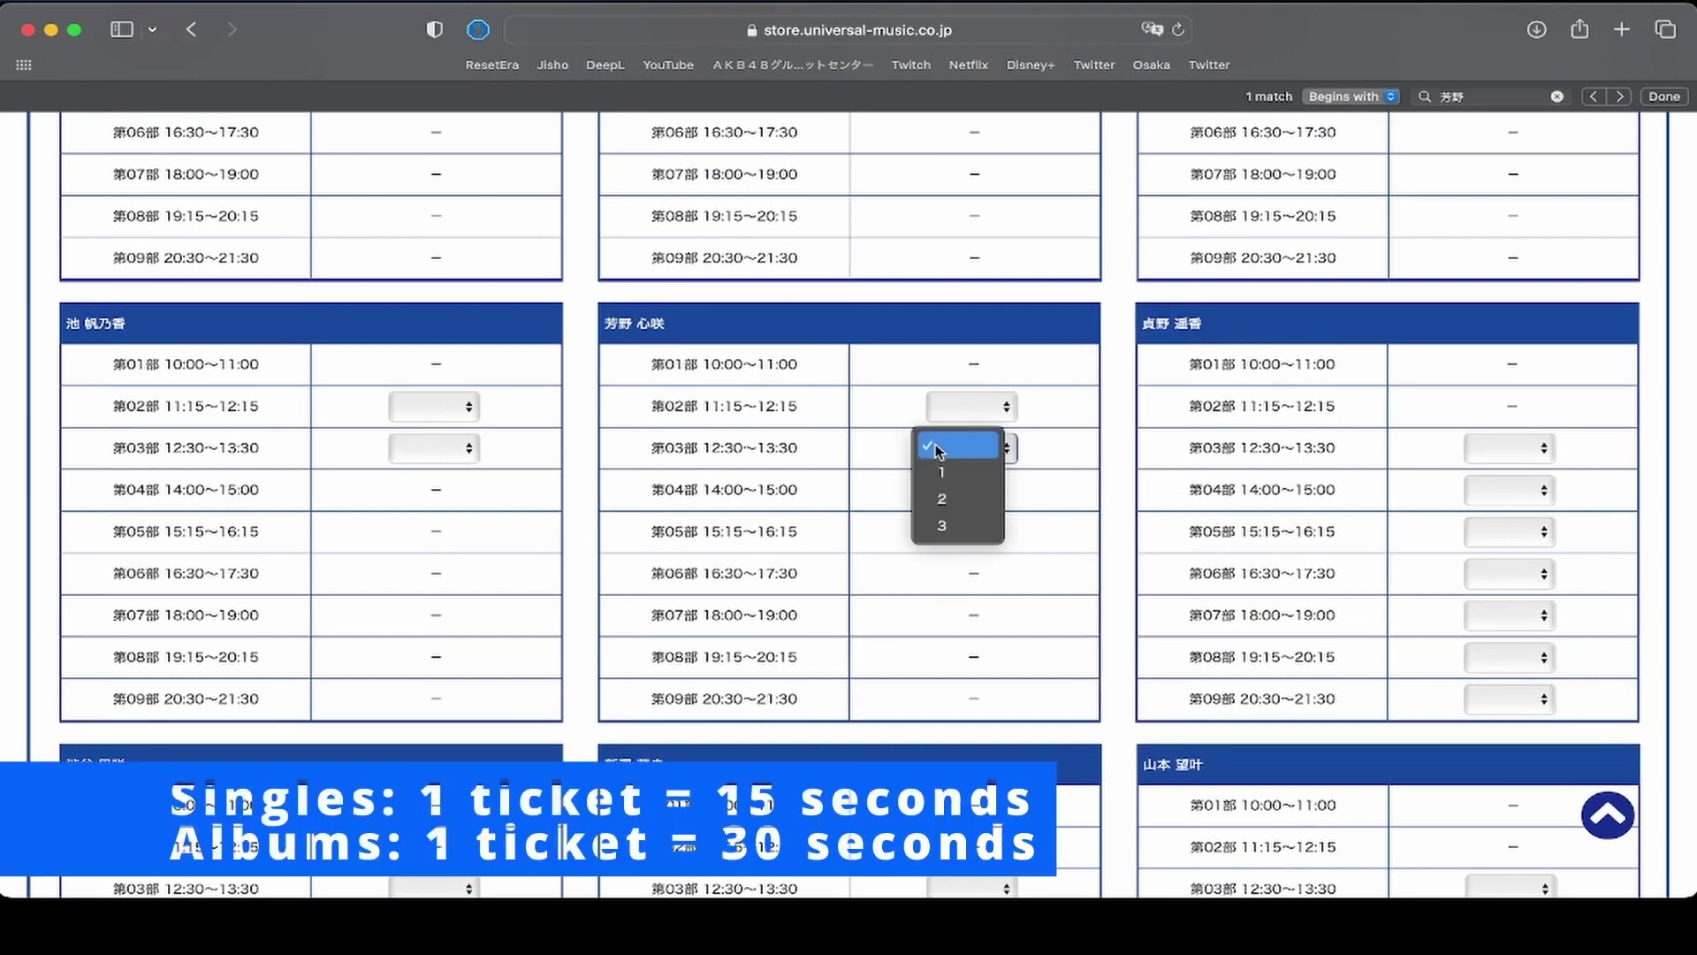
click(943, 501)
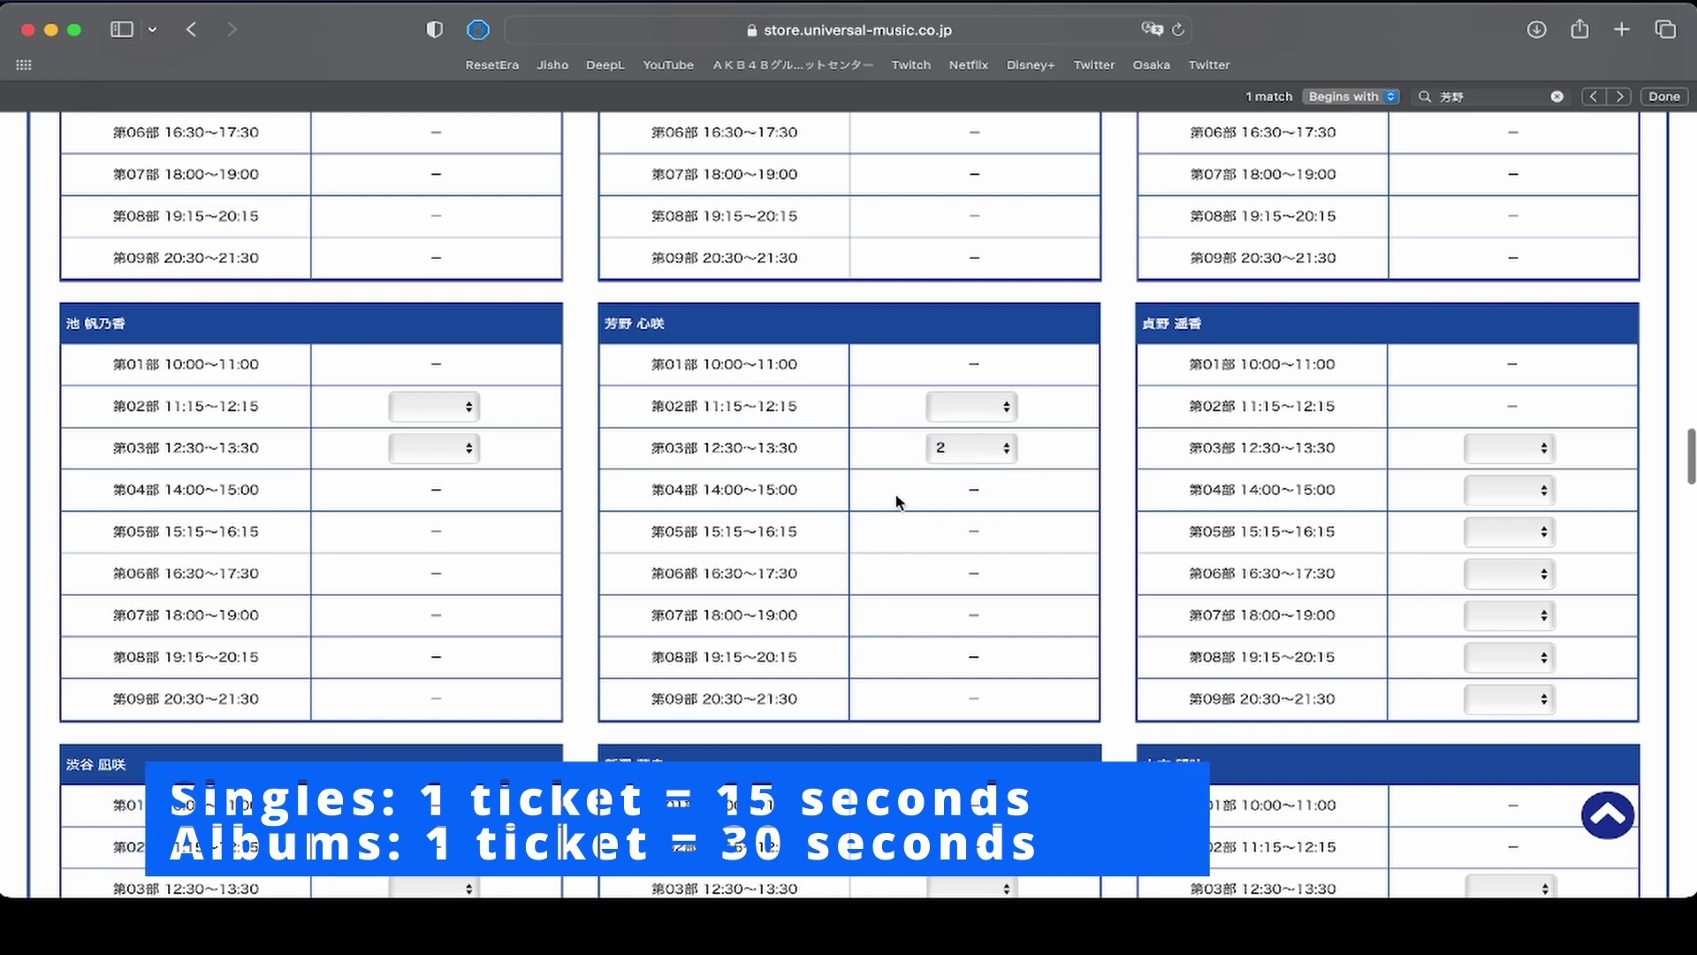
scroll(896, 502, down, 5)
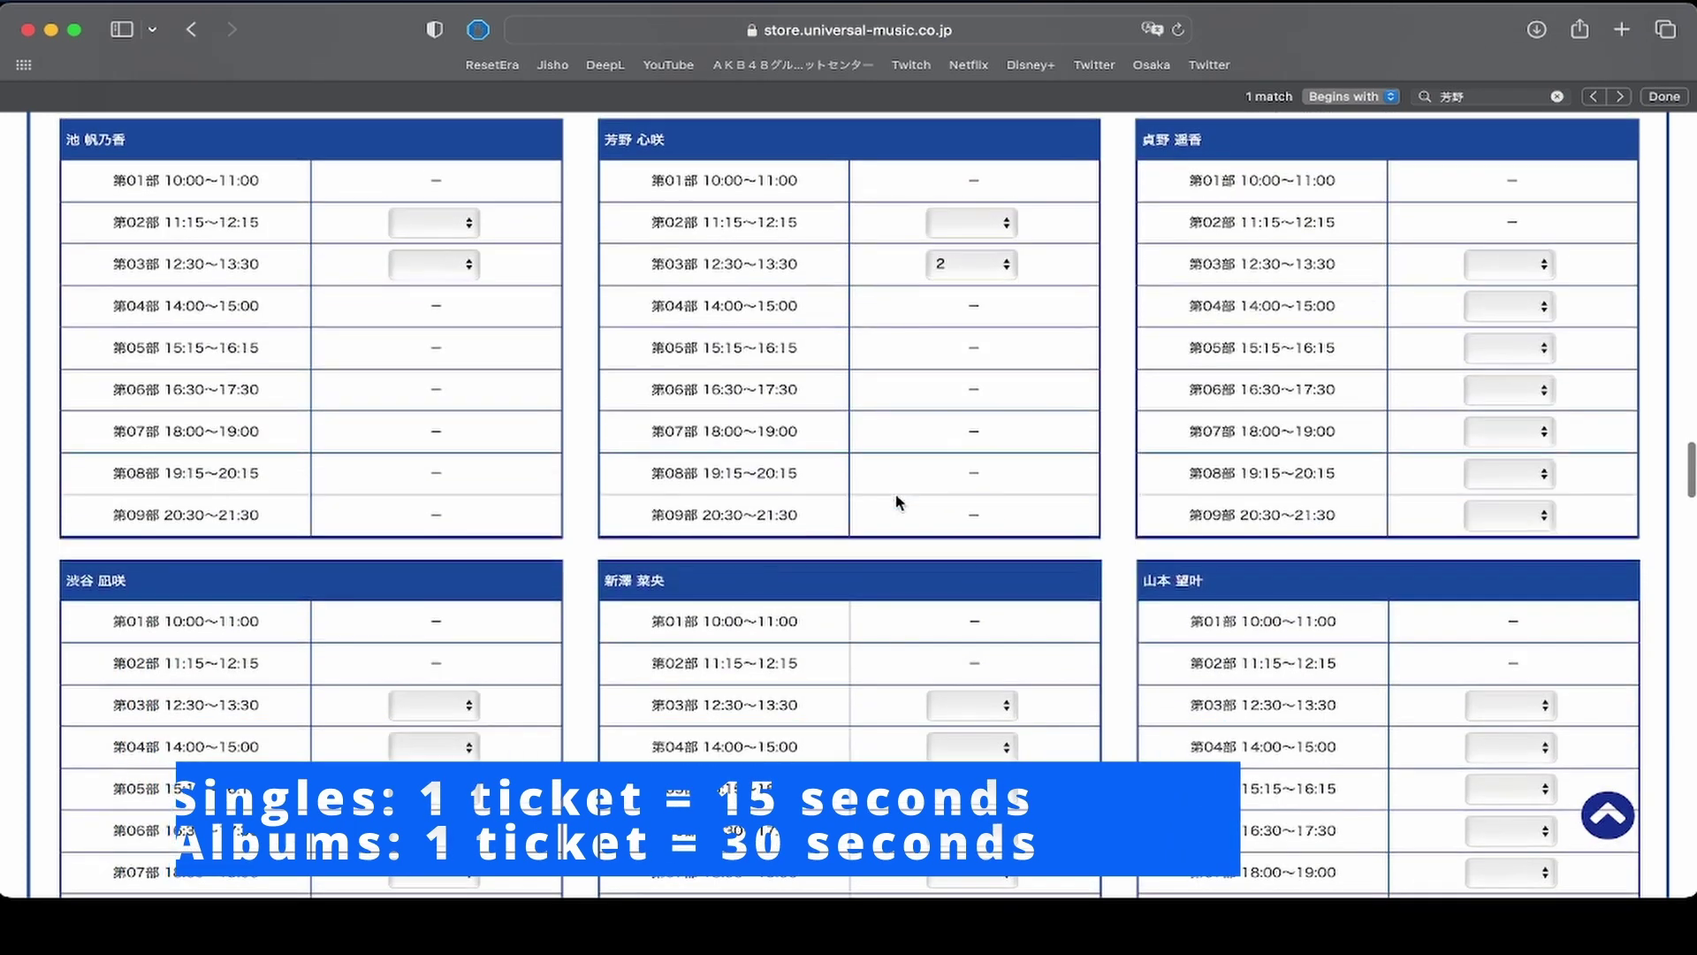
scroll(896, 501, down, 15)
scroll(897, 501, down, 20)
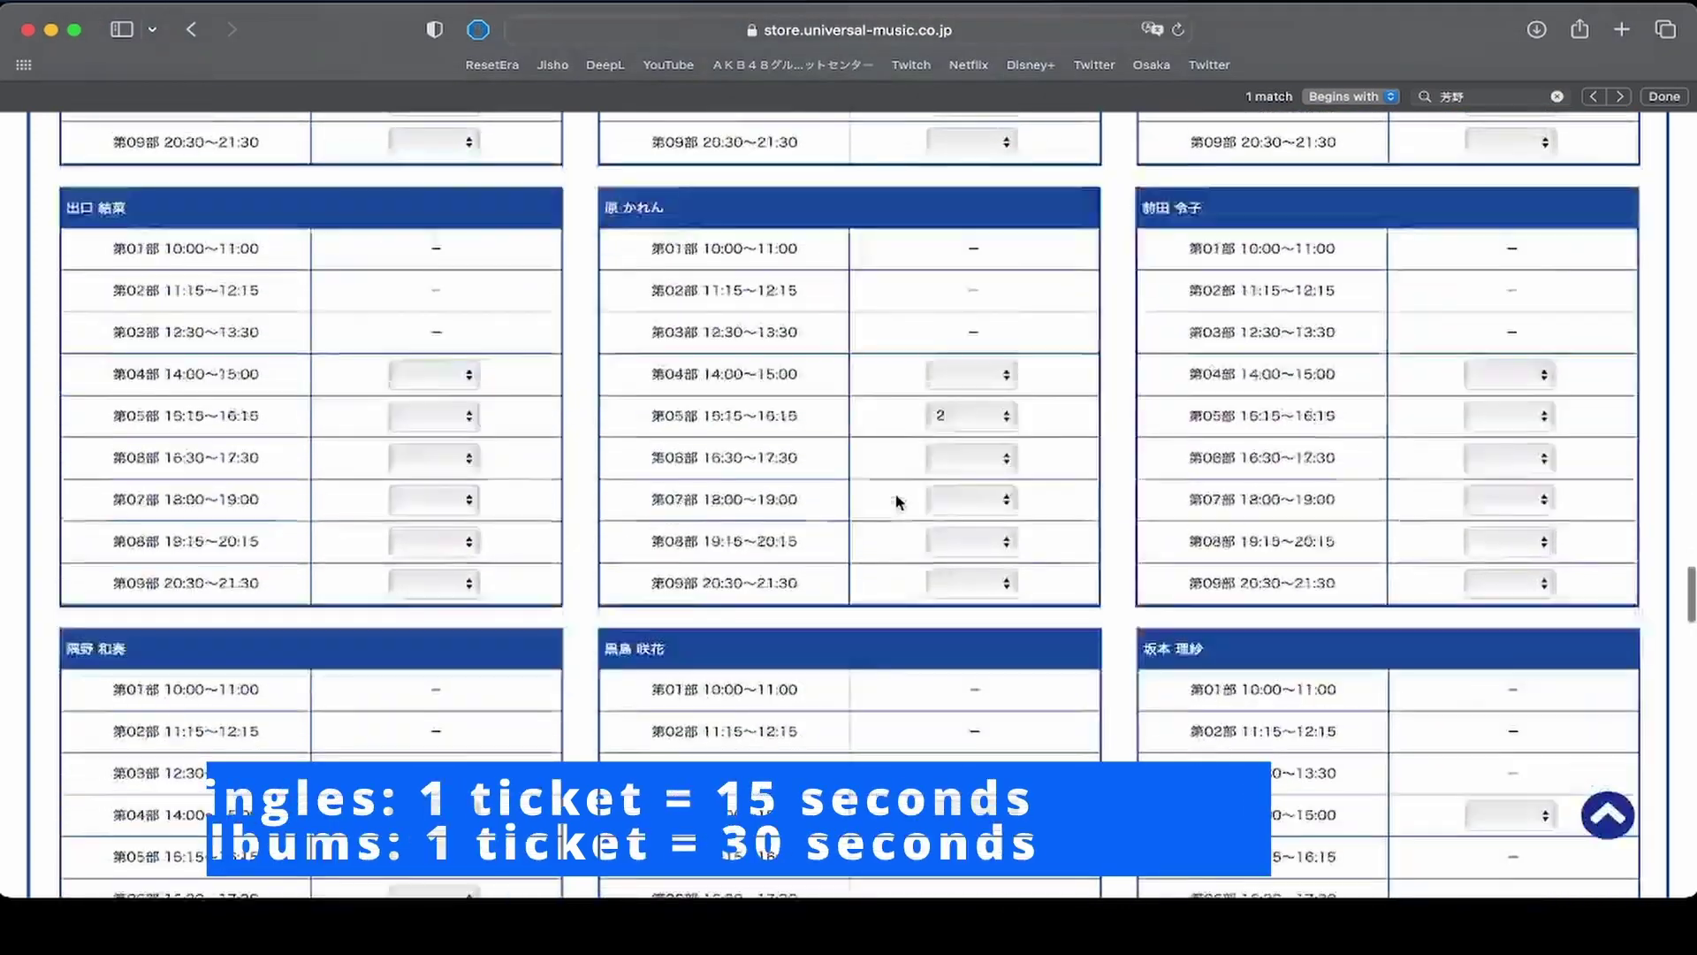
scroll(896, 501, up, 15)
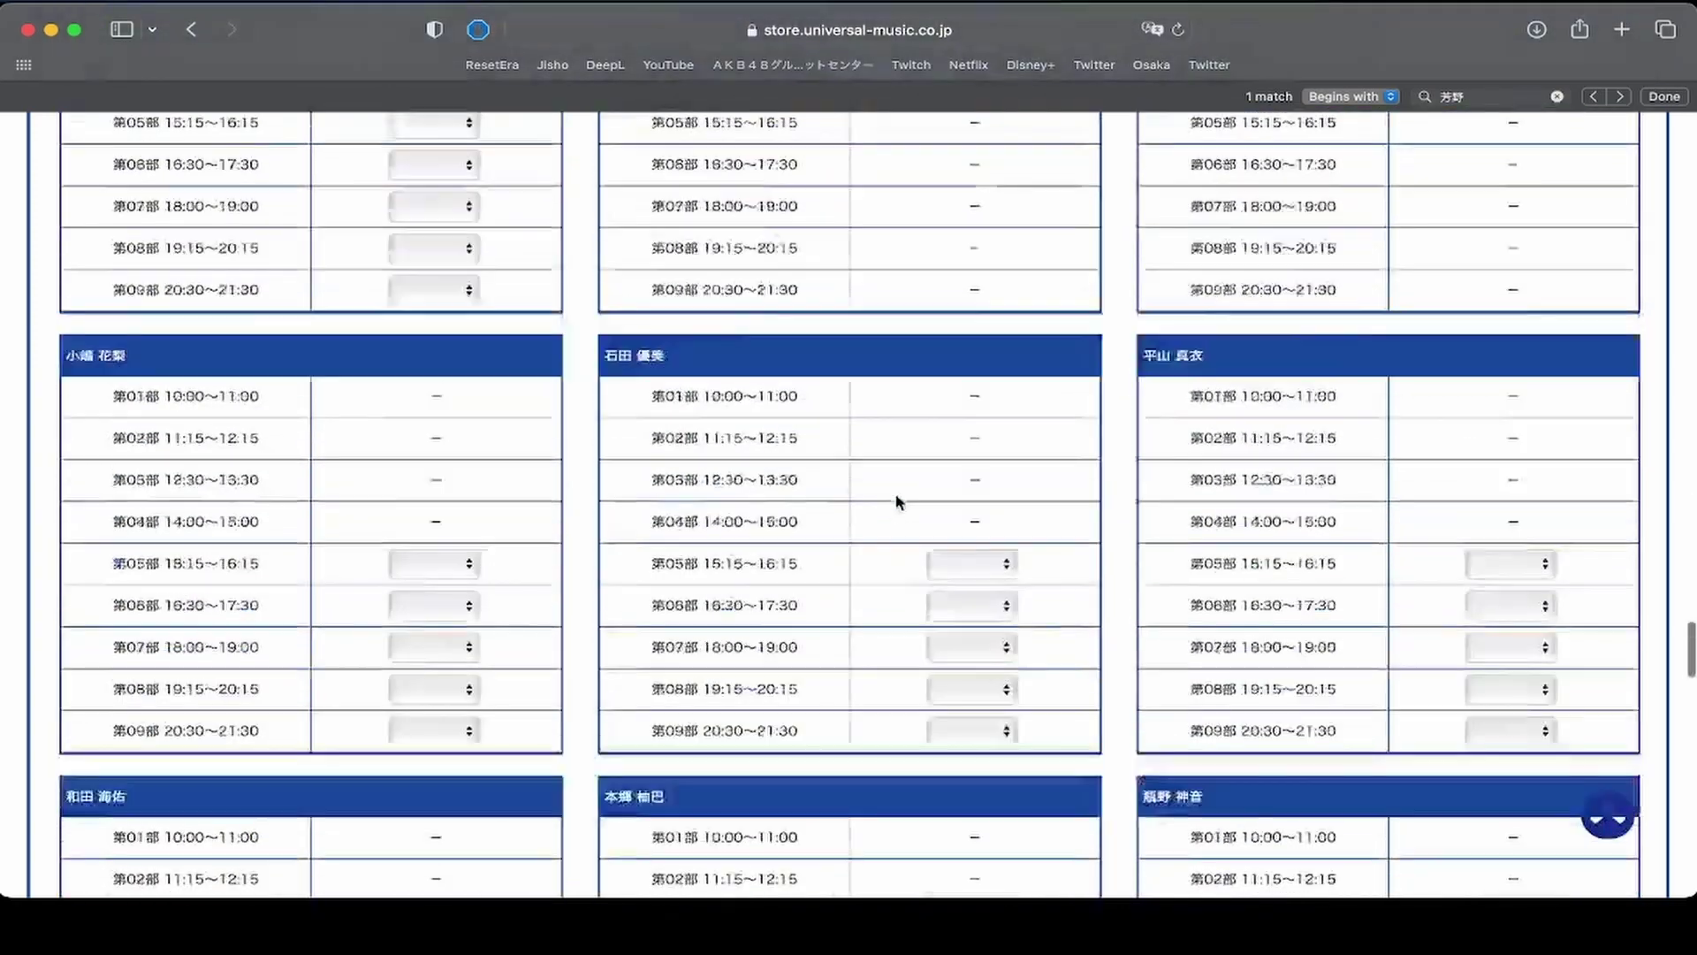
scroll(897, 501, up, 5)
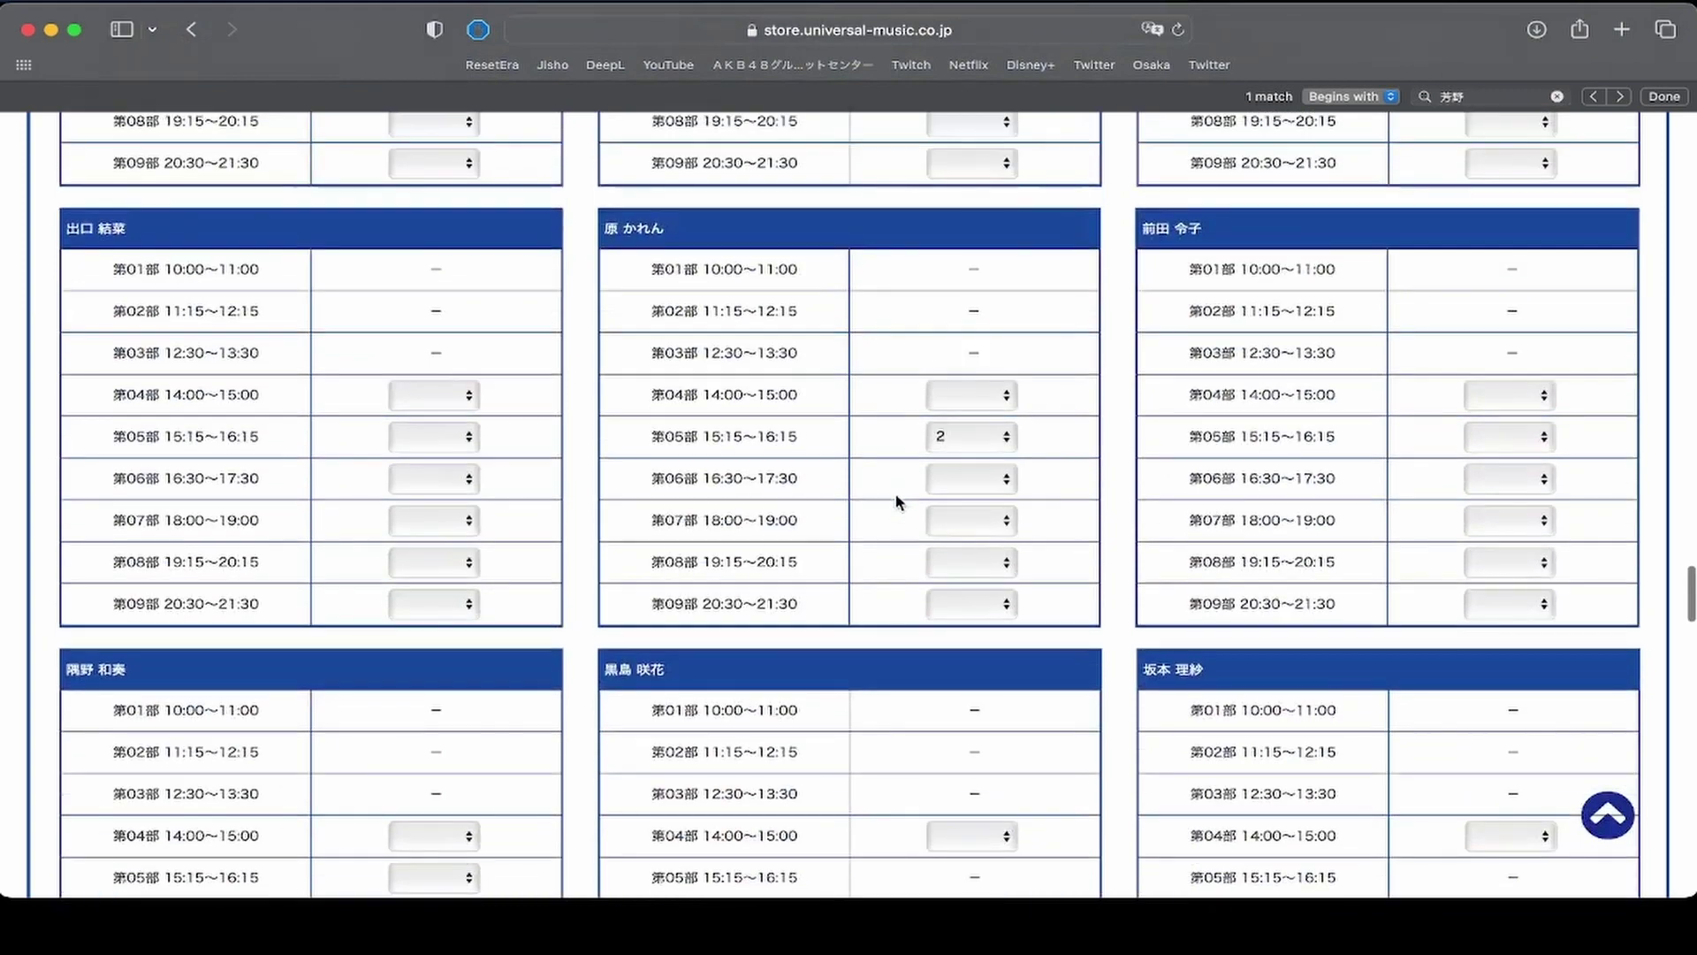
scroll(896, 501, up, 1)
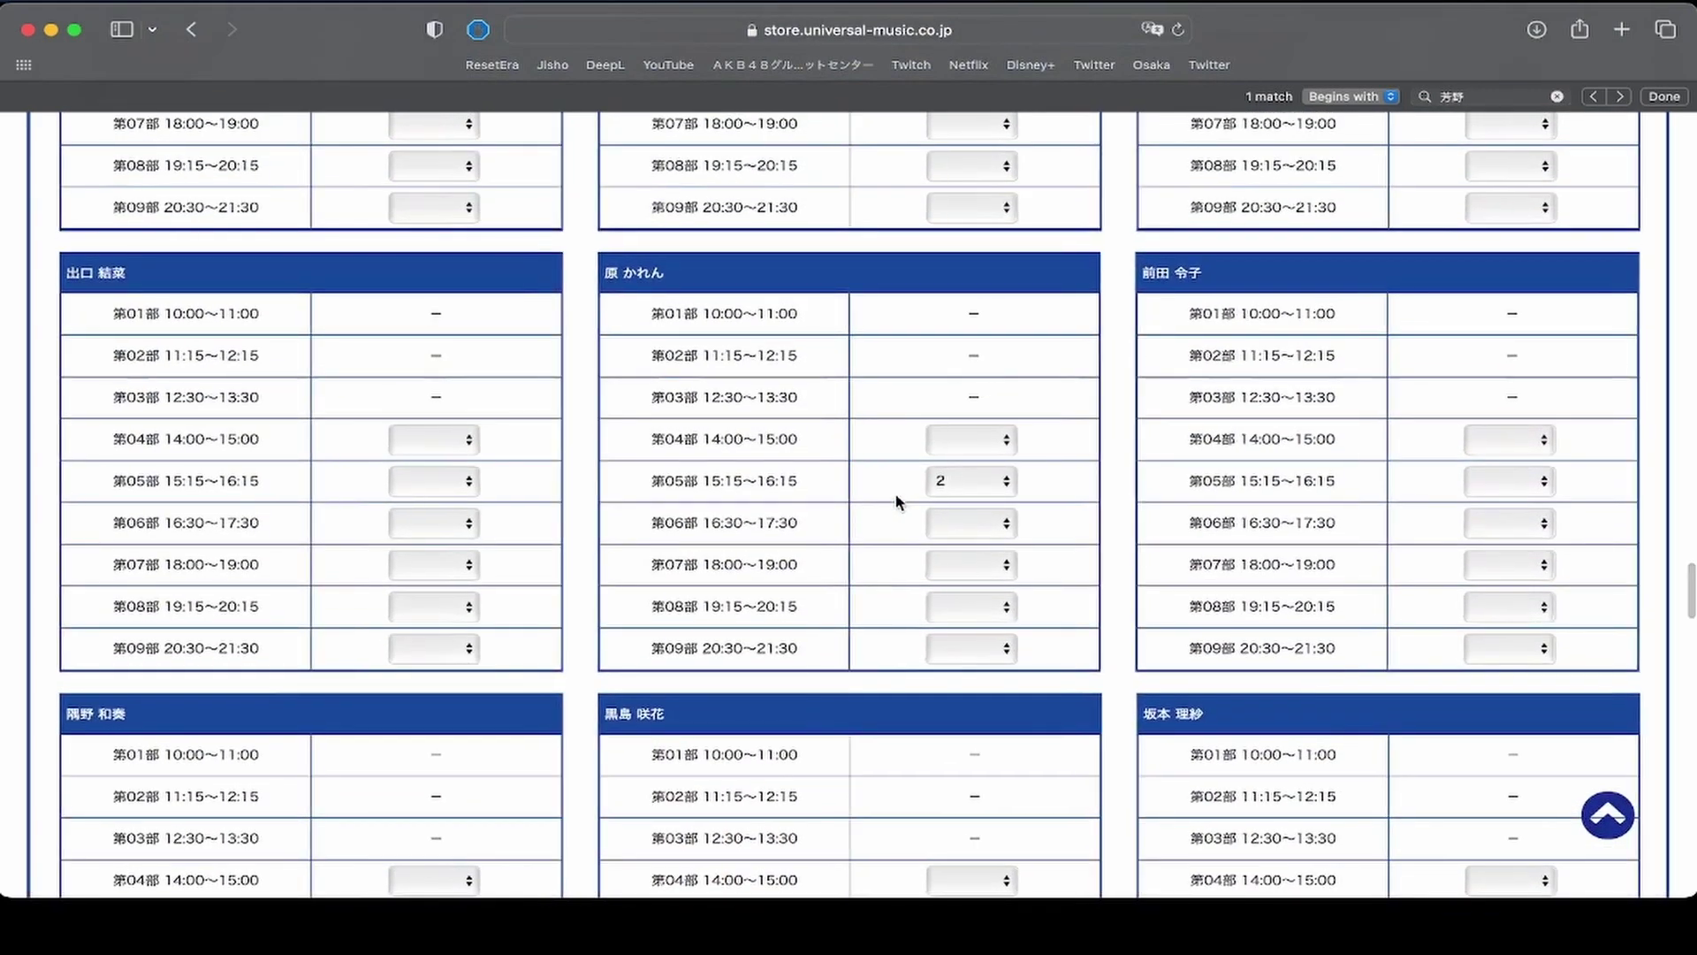
Clear the first member's 第05部 request and request 2 for 第06部 16:30～17:30 instead.
click(966, 483)
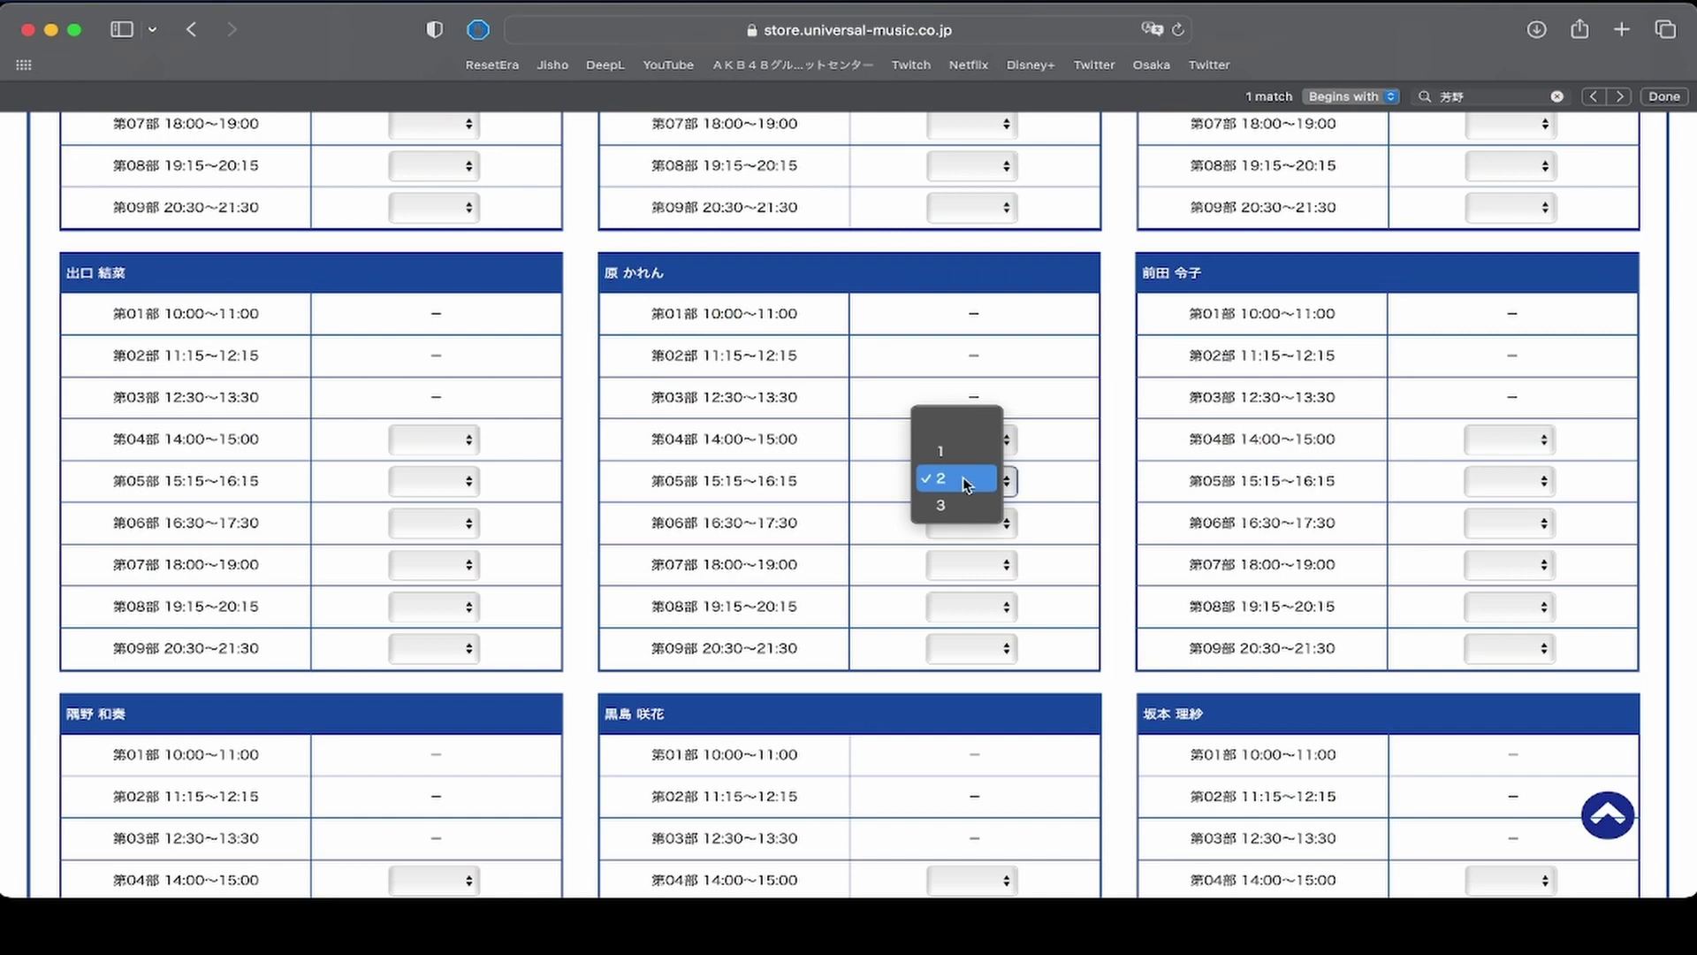
click(962, 430)
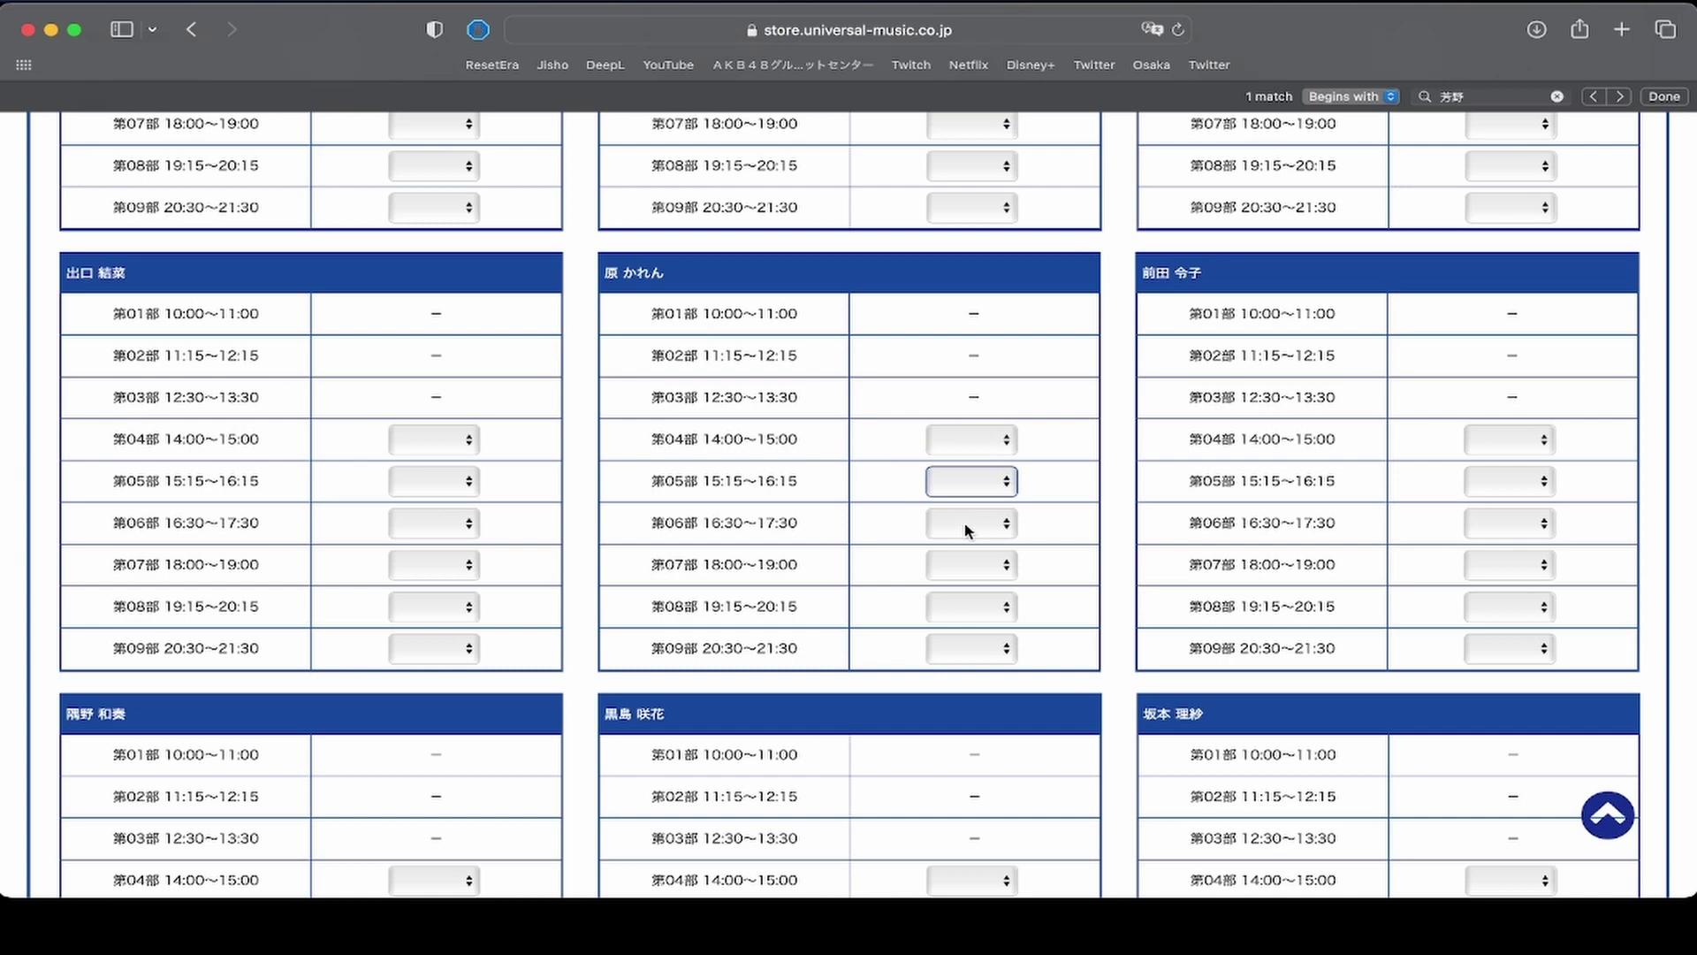
click(968, 527)
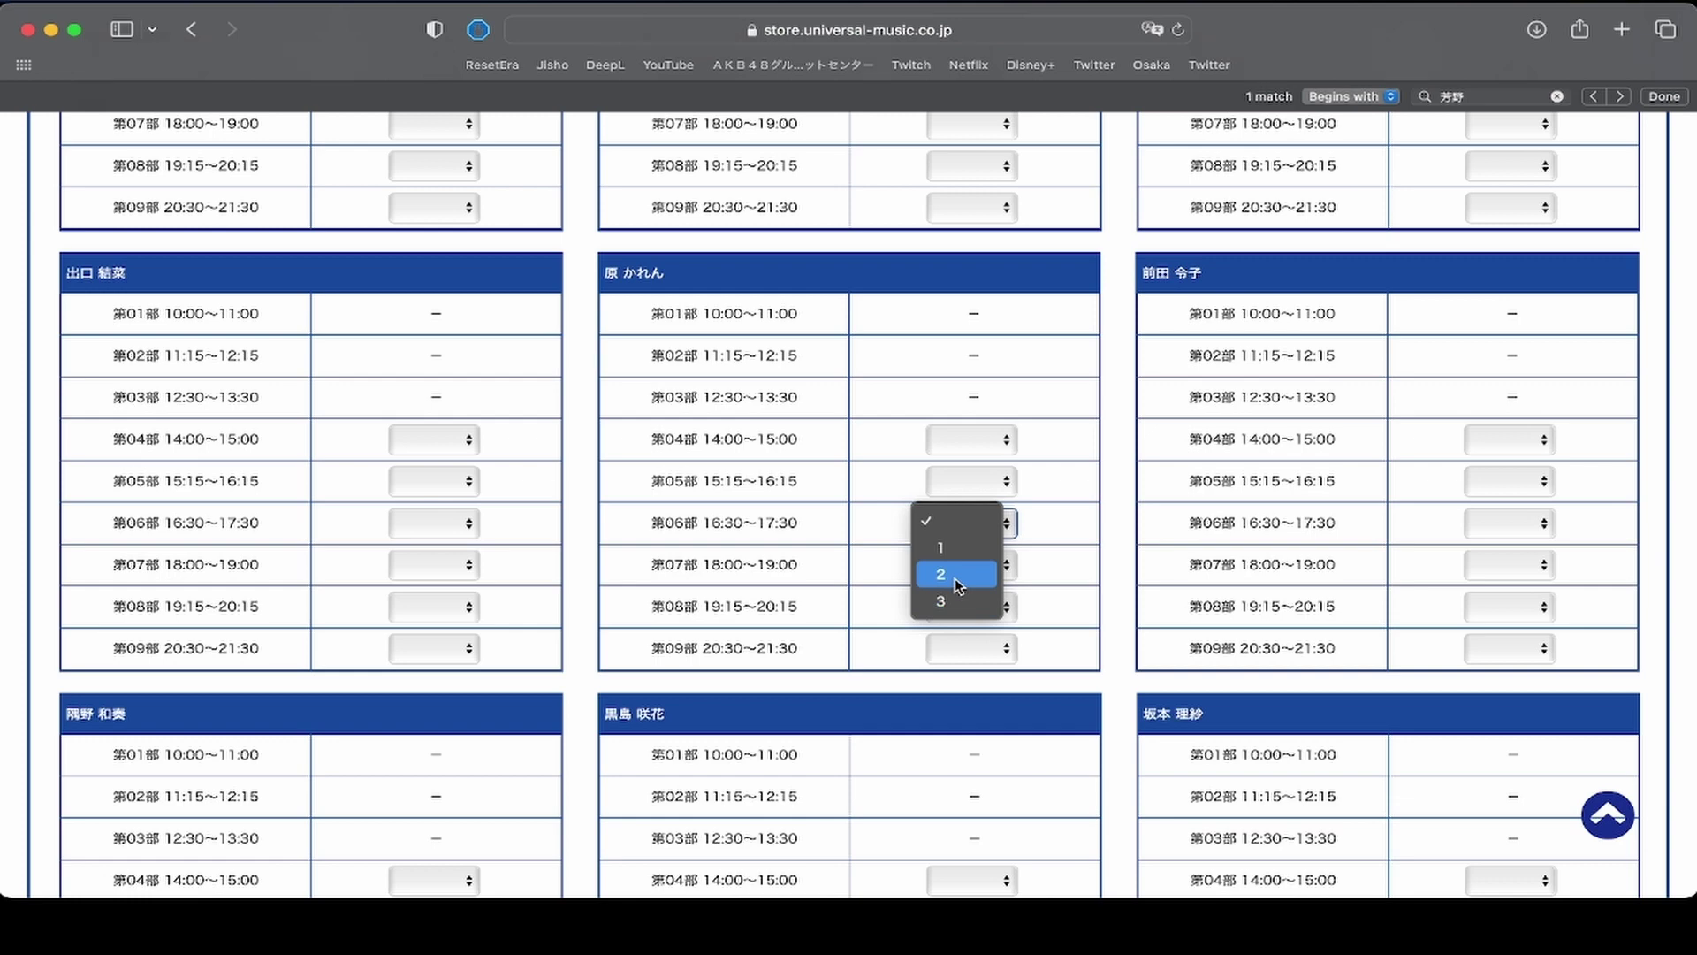
click(957, 586)
scroll(1064, 542, down, 15)
scroll(1064, 542, up, 3)
scroll(1065, 544, down, 10)
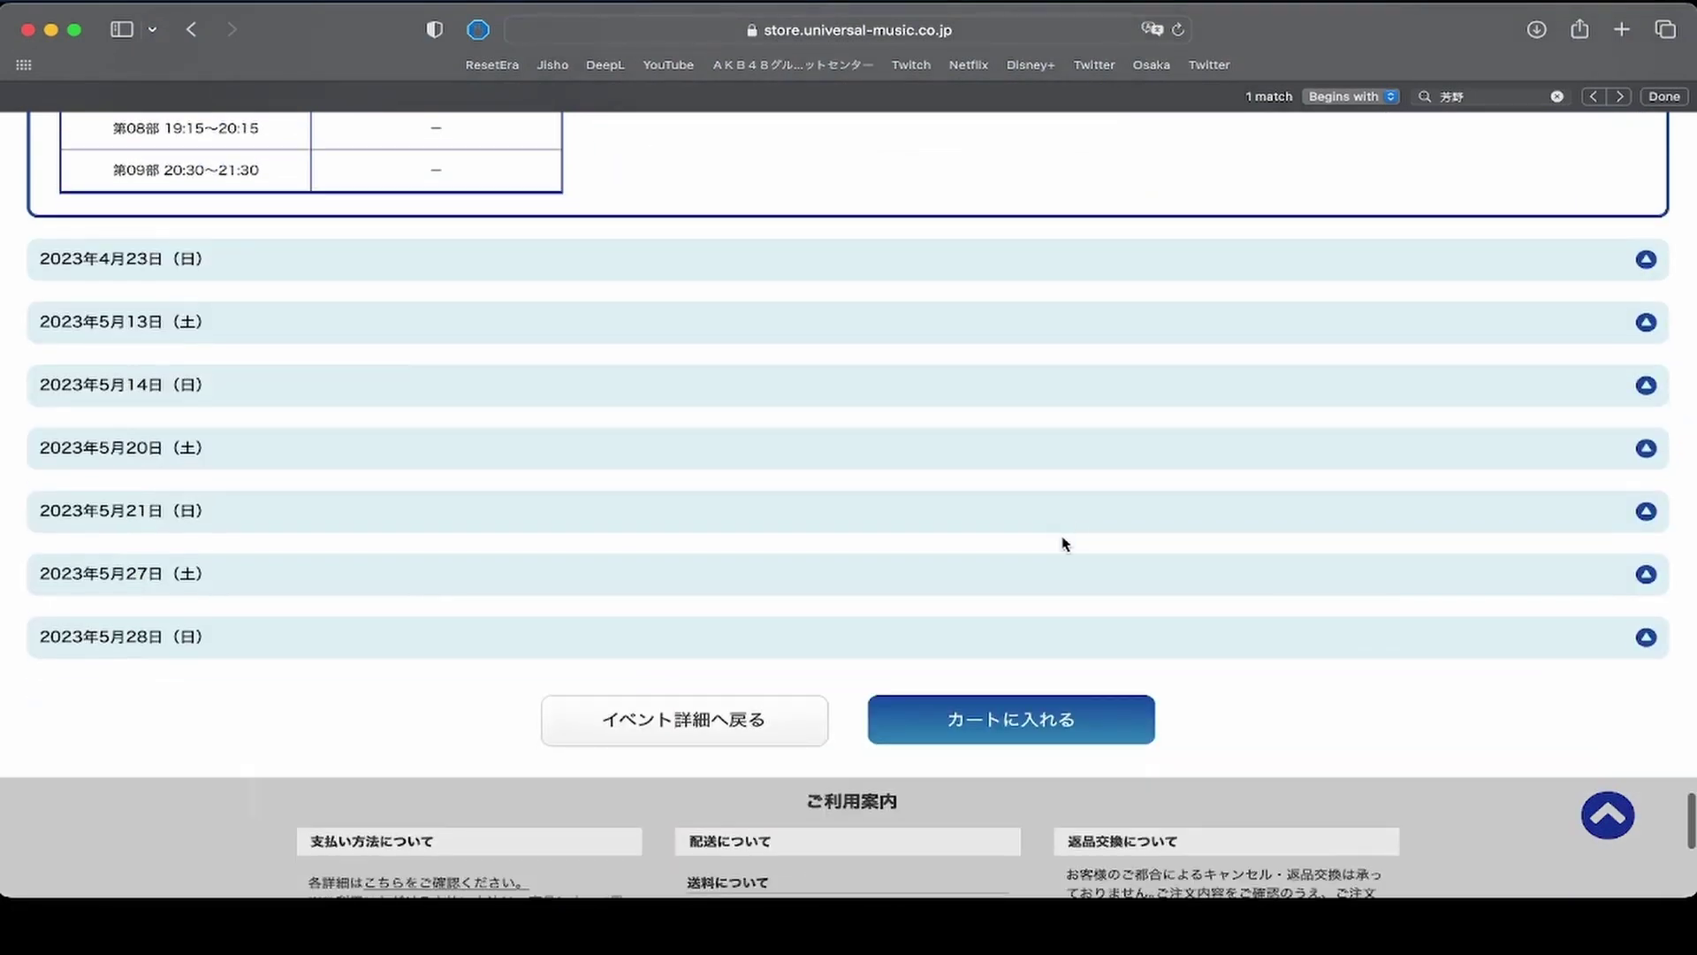
scroll(1065, 542, up, 3)
scroll(1065, 546, down, 4)
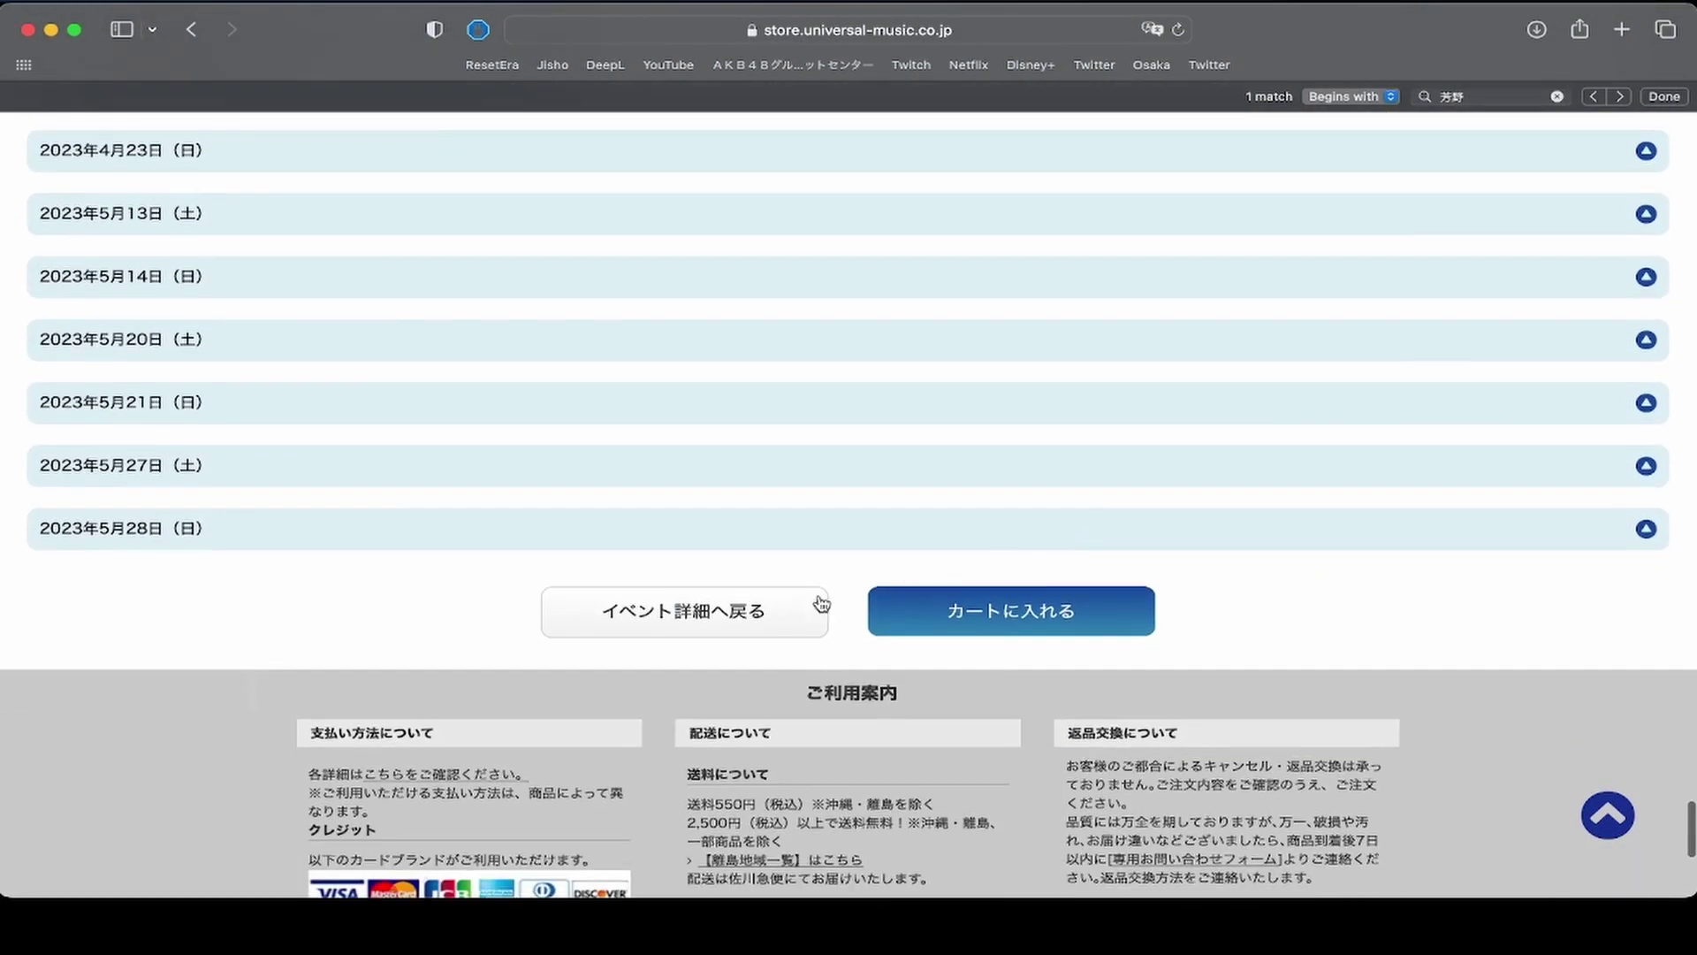
Add both 2-ticket slots to the cart, tick the consent statements, and review the 8,800円 application.
click(1049, 613)
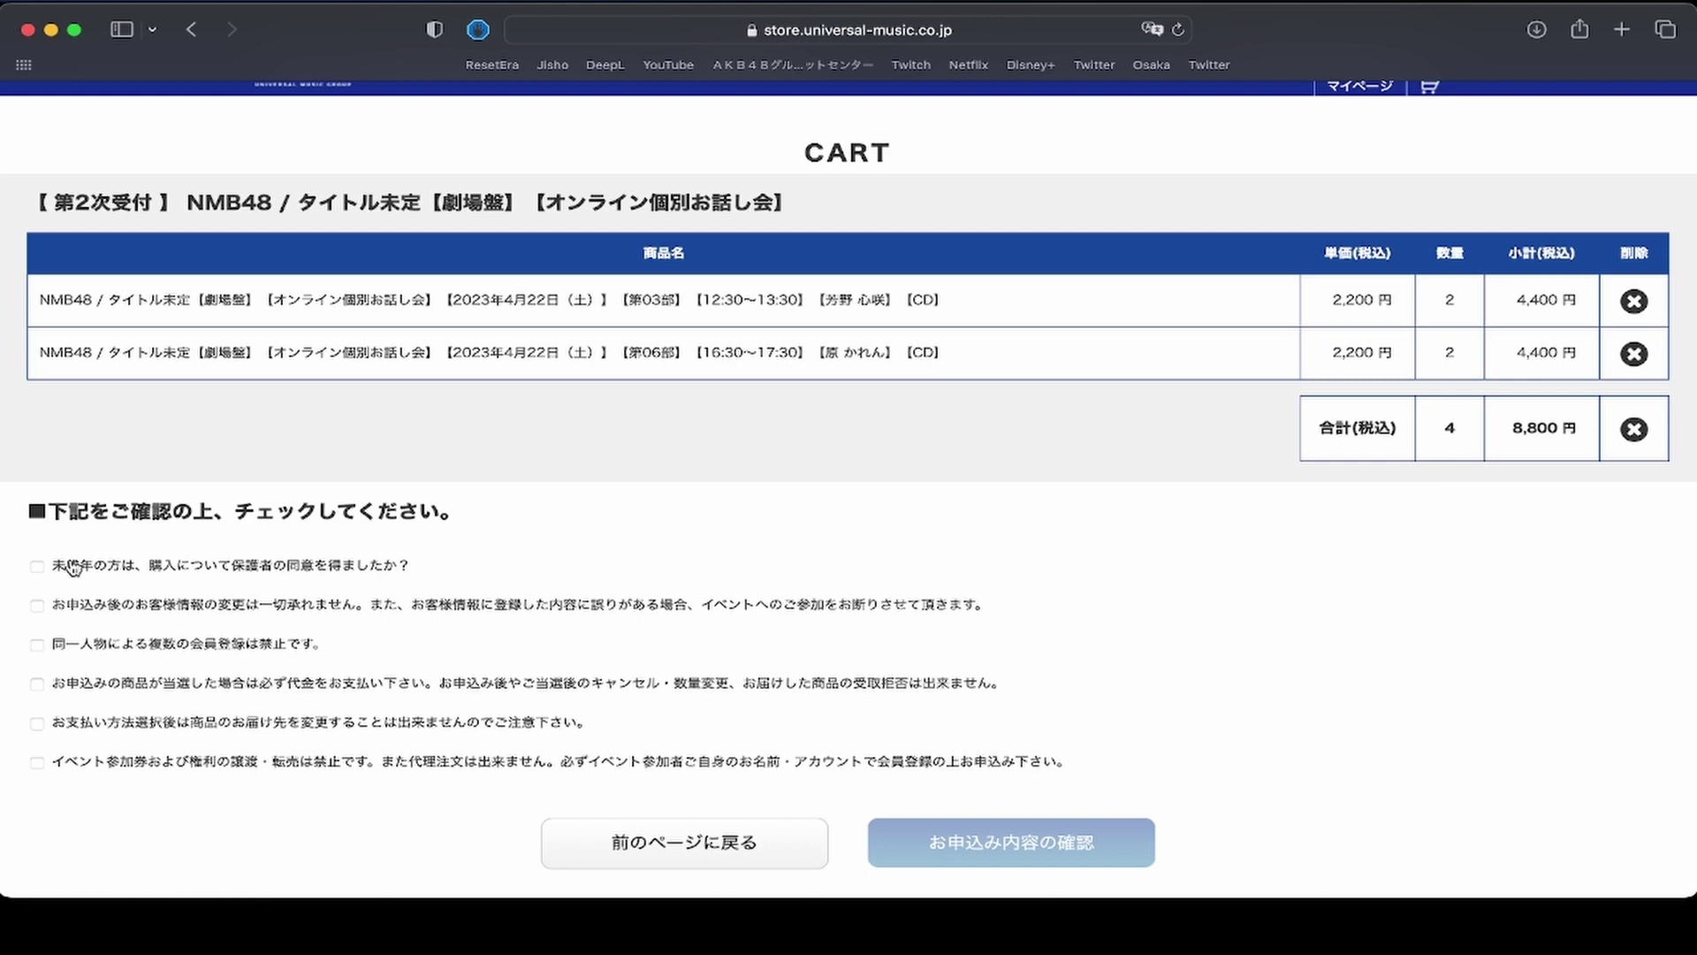
click(37, 608)
click(37, 650)
click(37, 688)
click(37, 725)
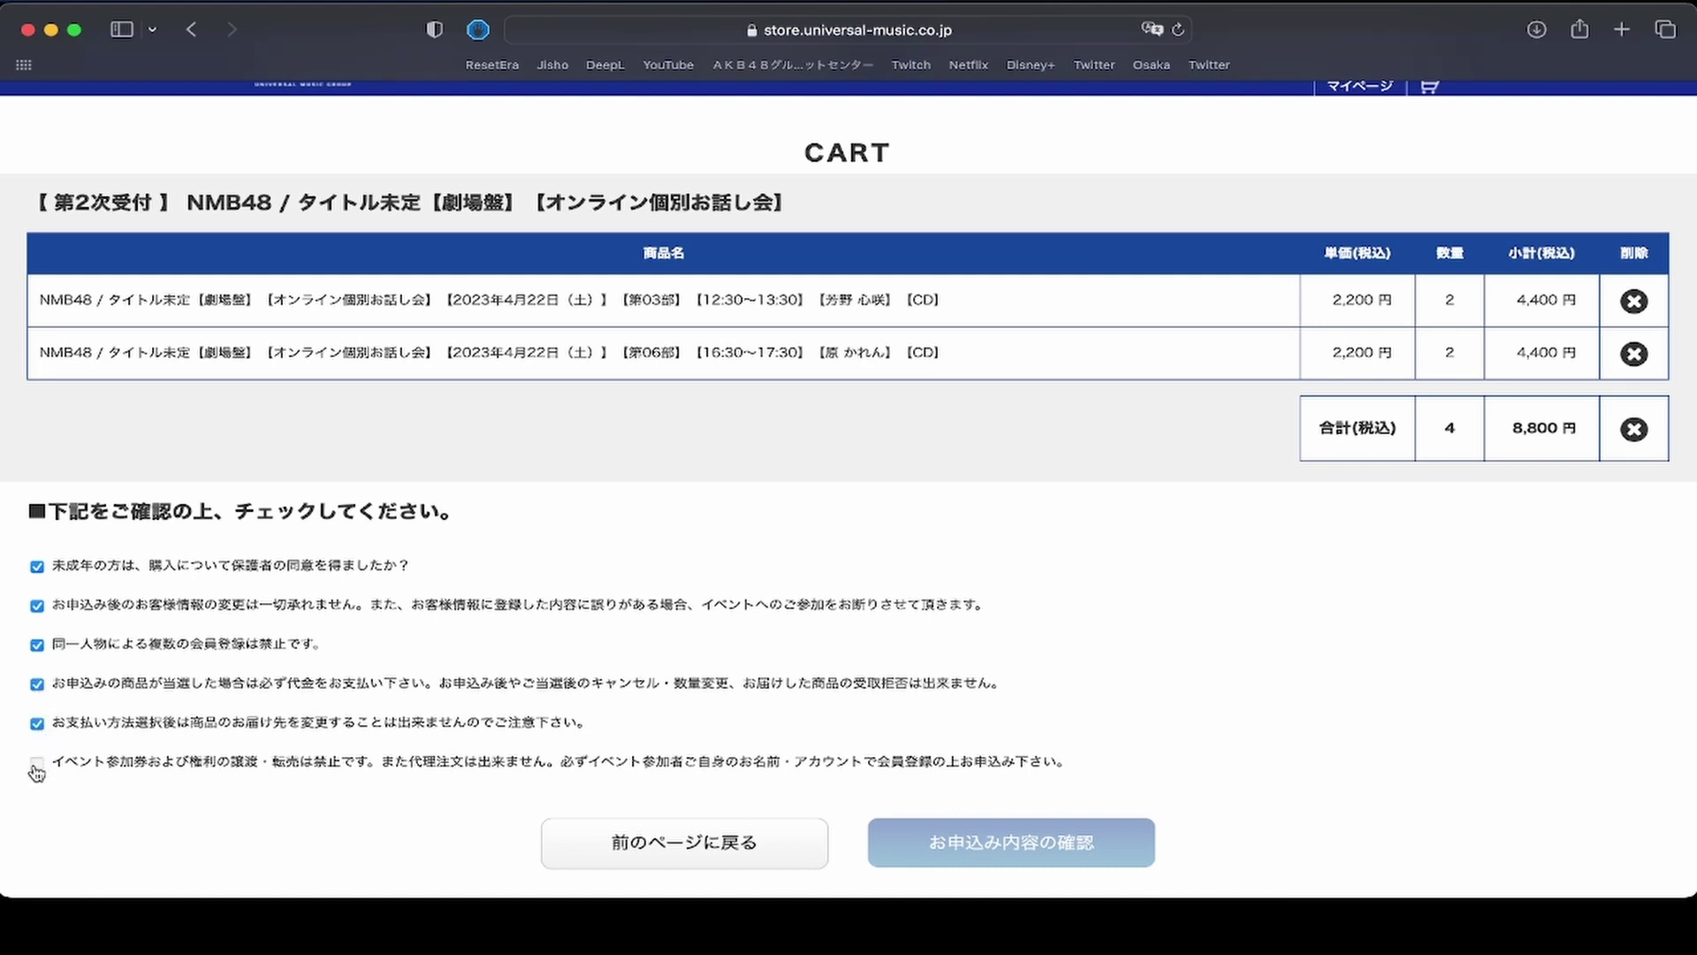
click(37, 764)
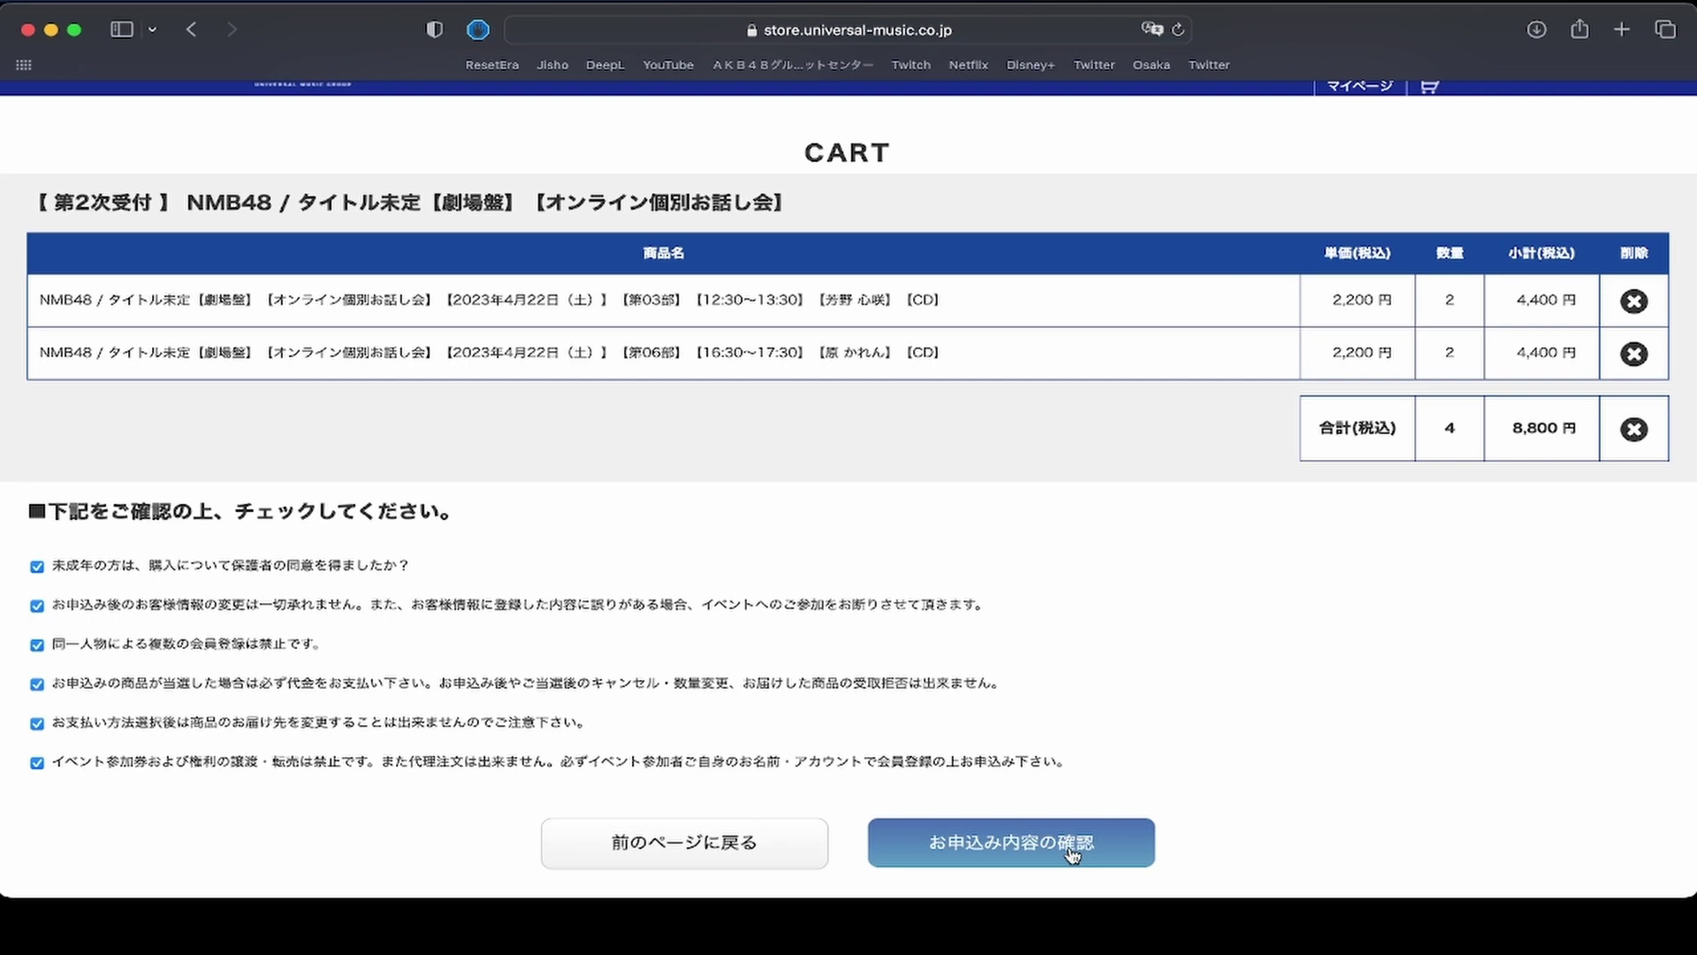
click(1073, 851)
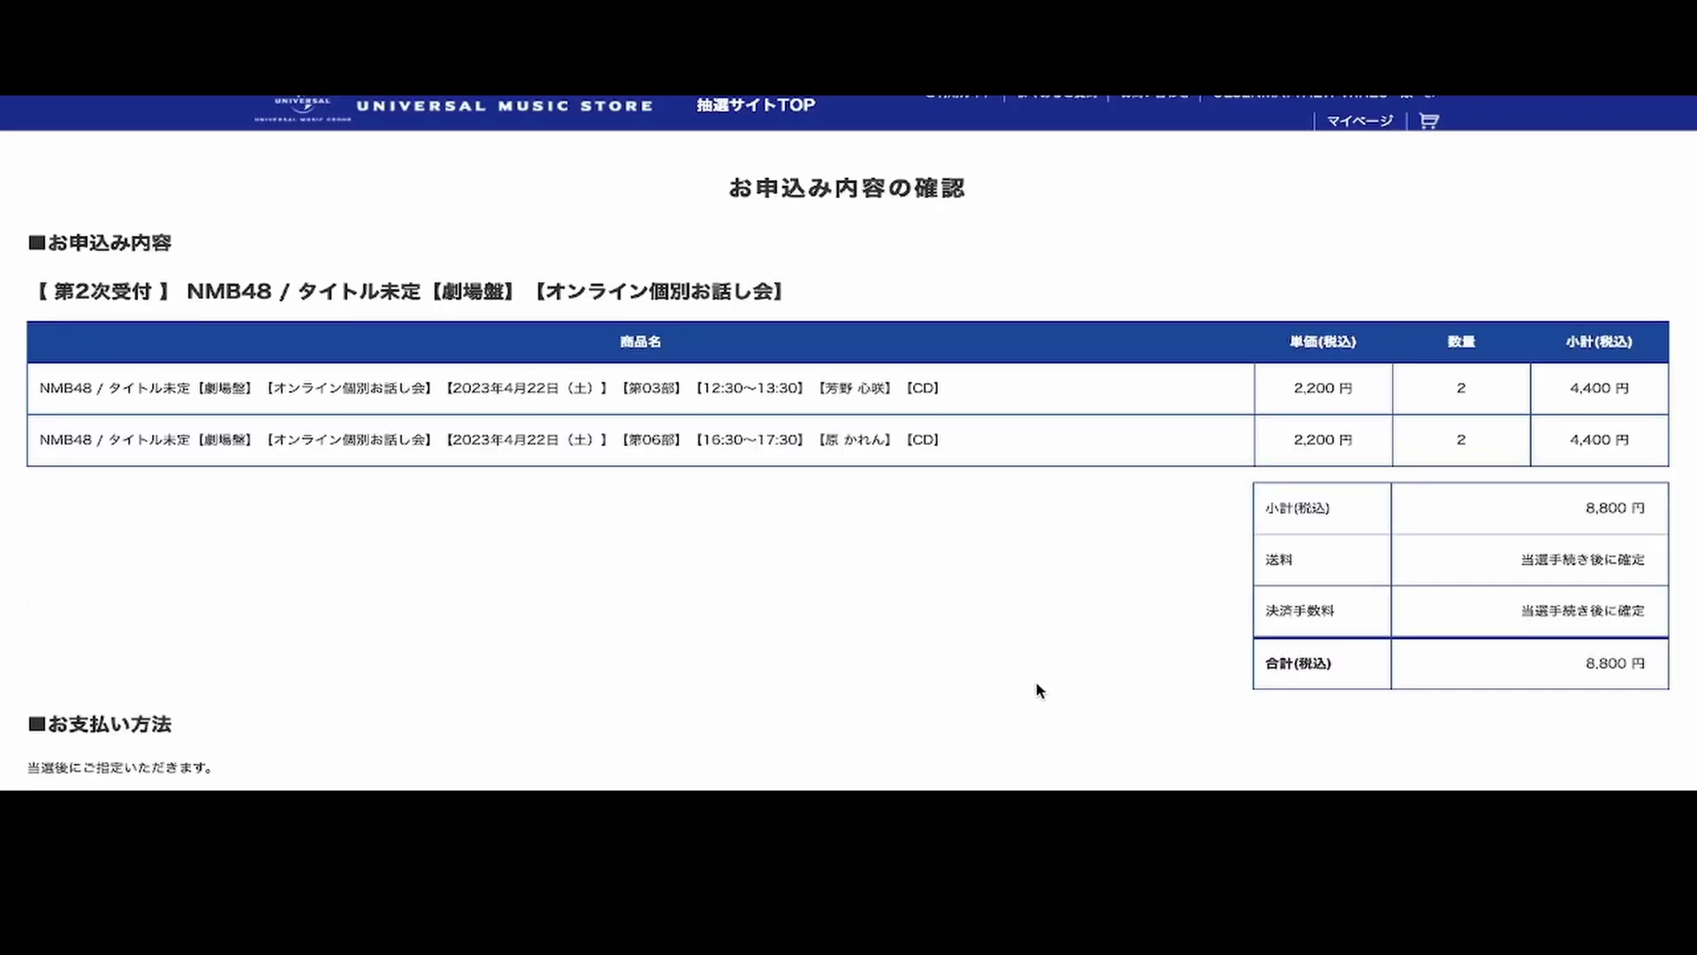
Confirm the application with お申込みを確定する on the review page.
scroll(1037, 687, down, 1)
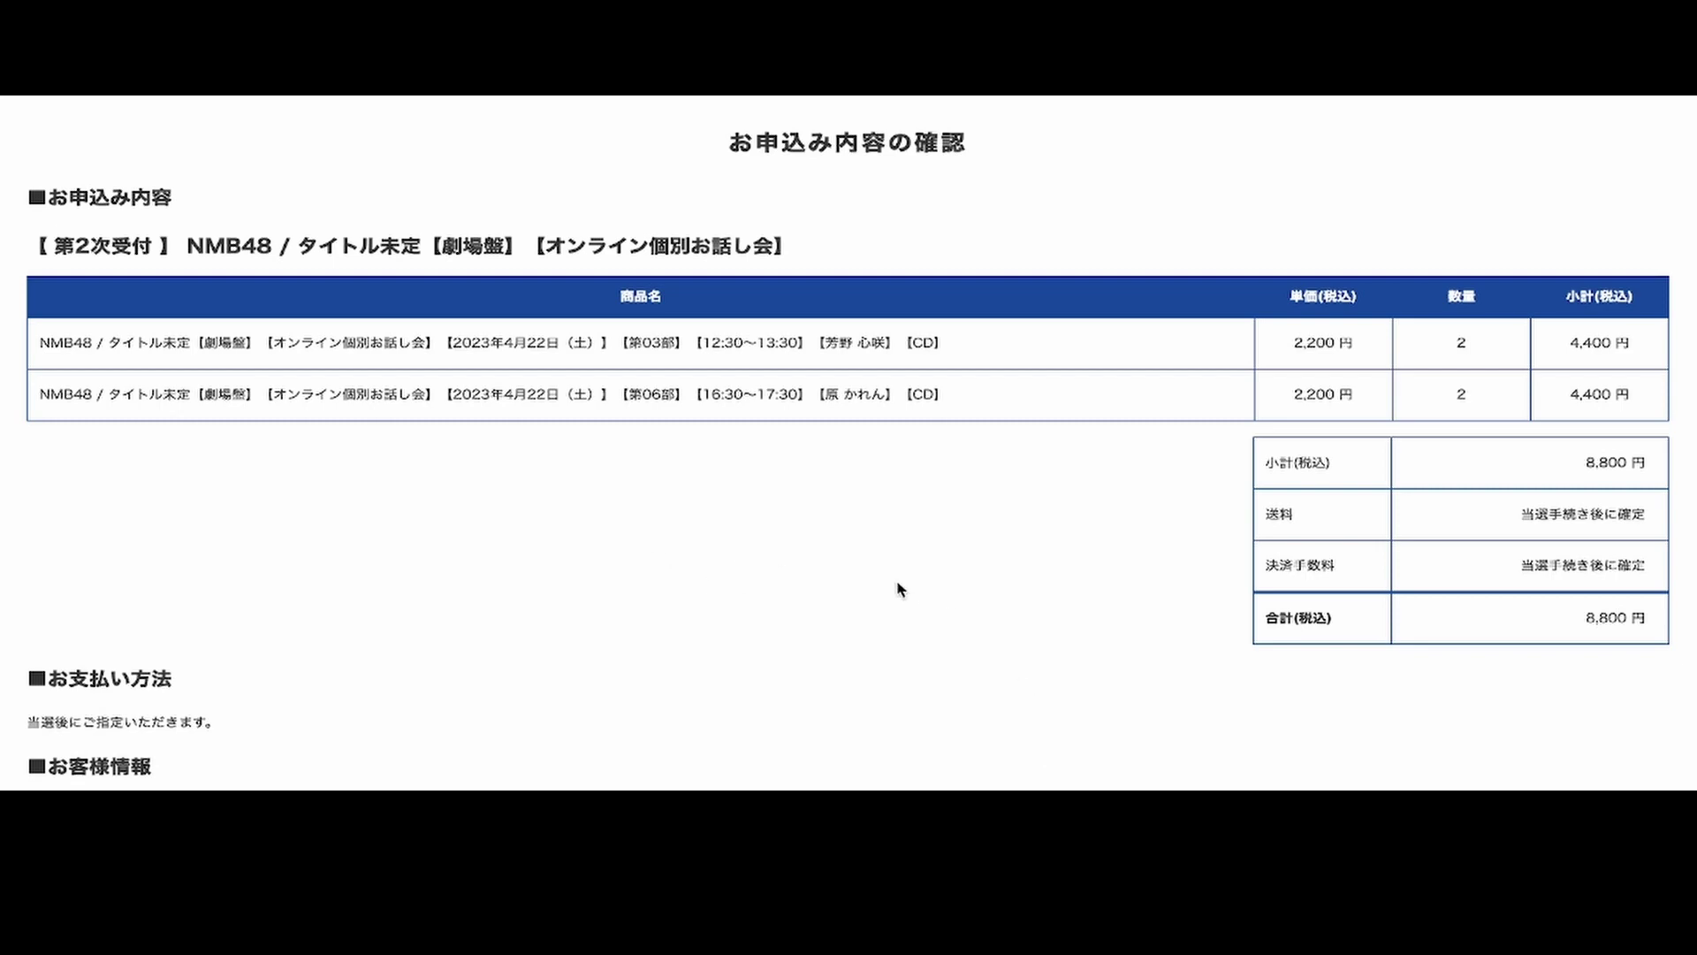
scroll(955, 595, down, 10)
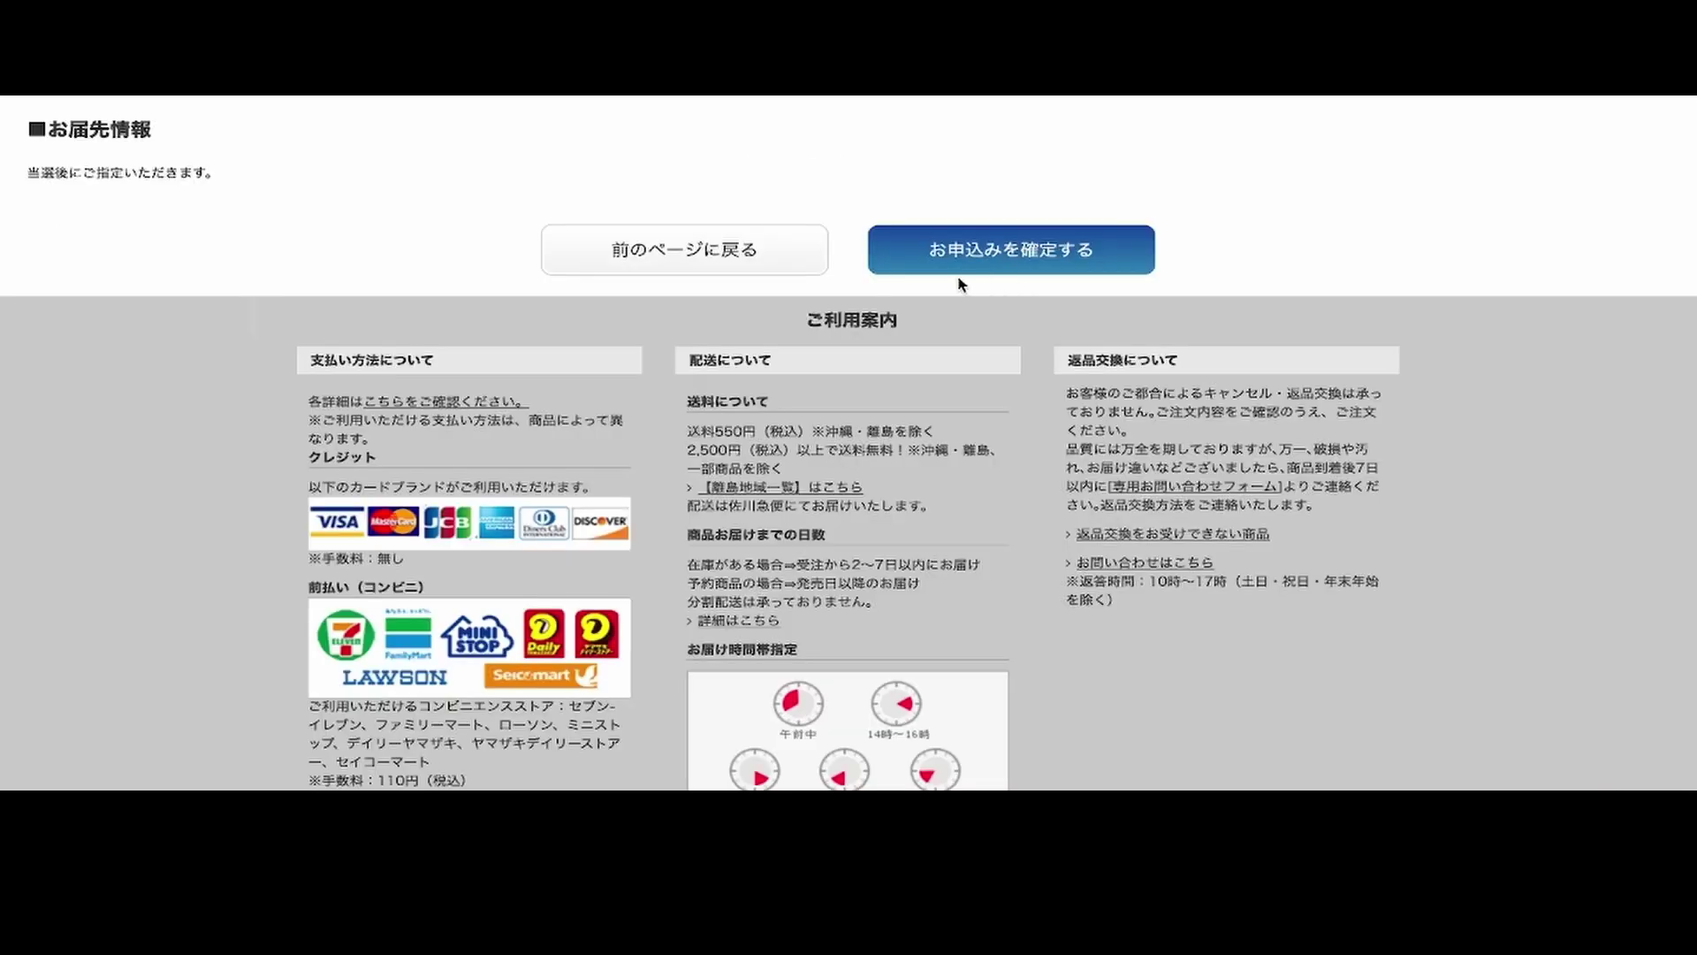
click(1019, 247)
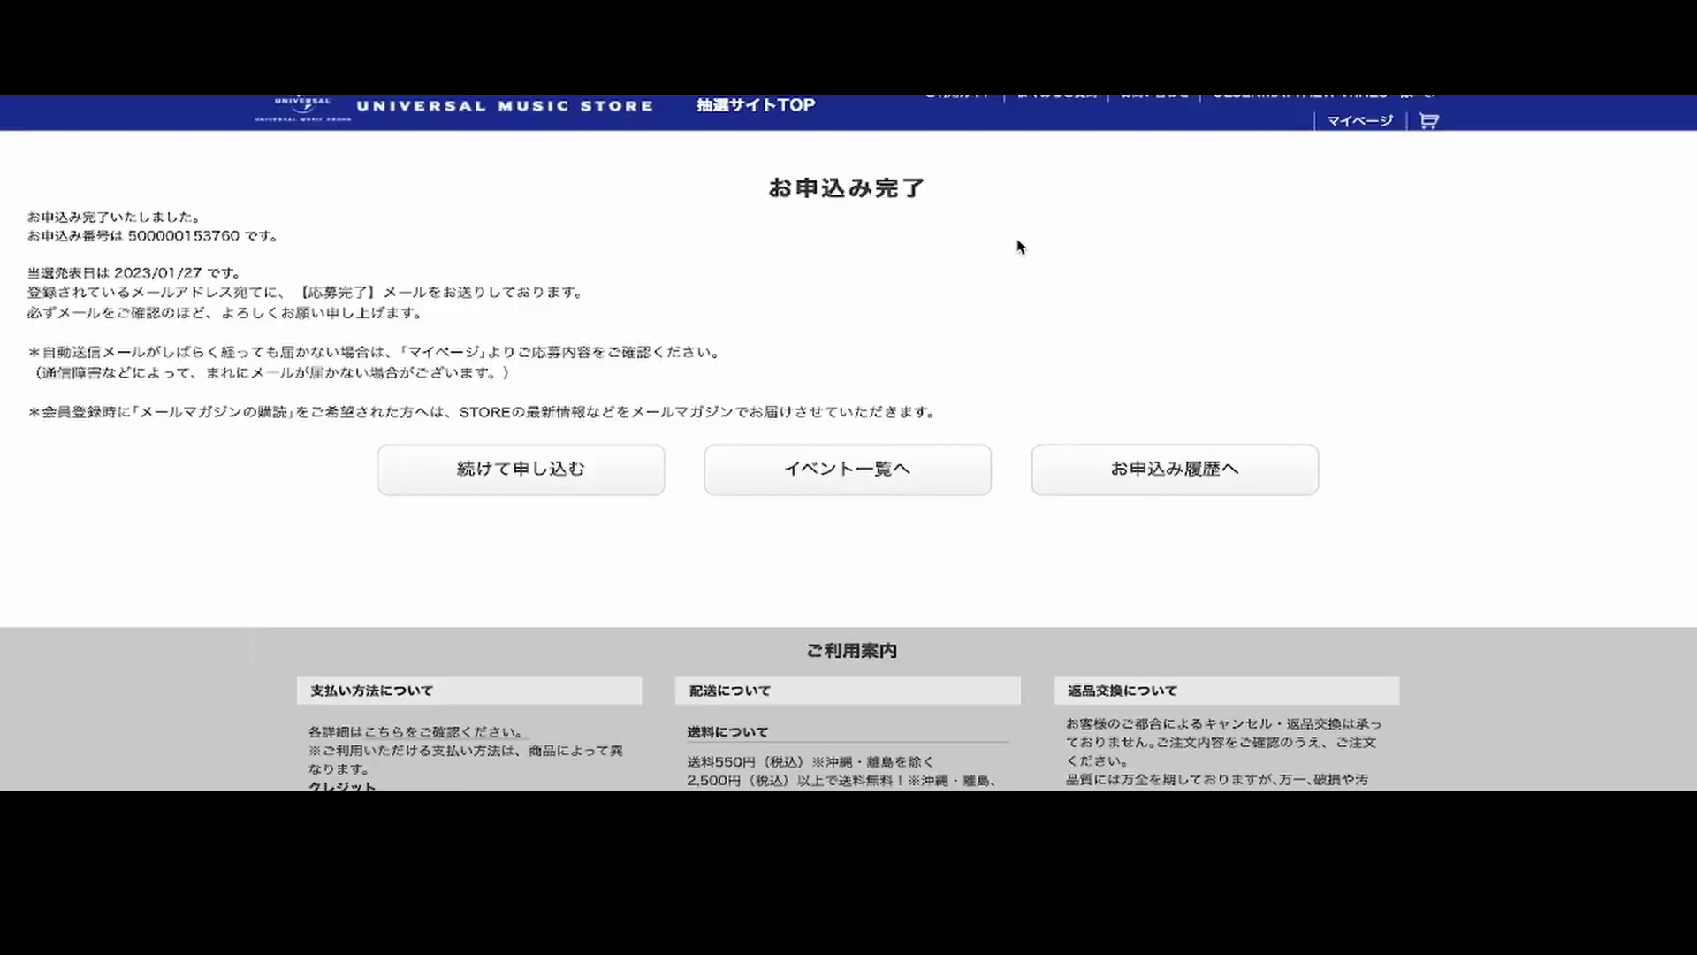